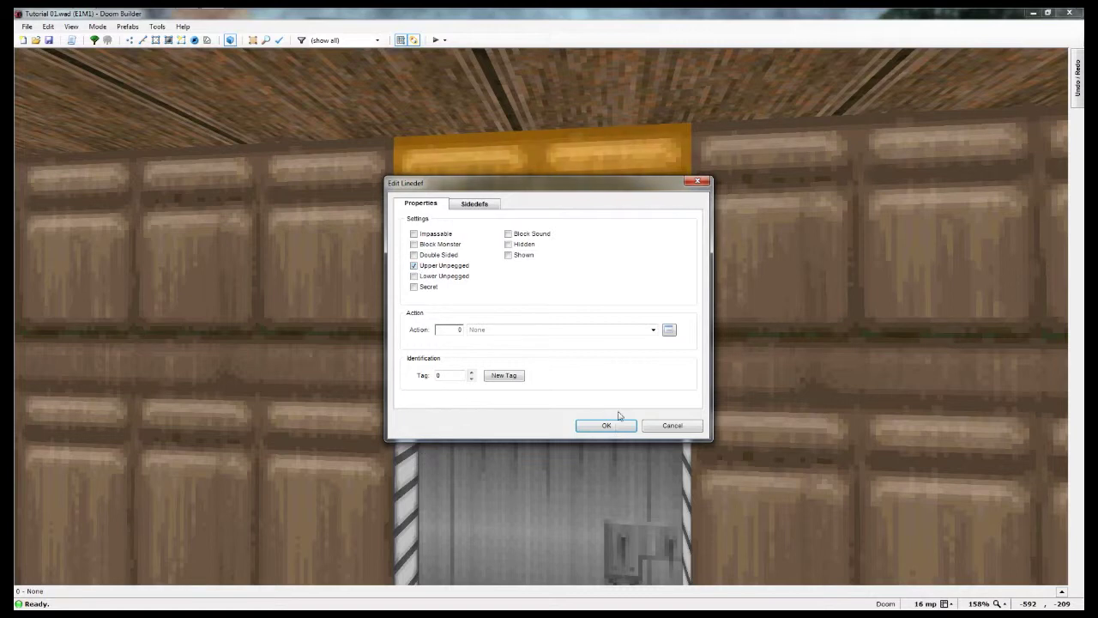
Step: Apply the linedef settings for the wall above the door and inspect its upper texture around the doorway
{"action": "left_click", "coordinate": [605, 426]}
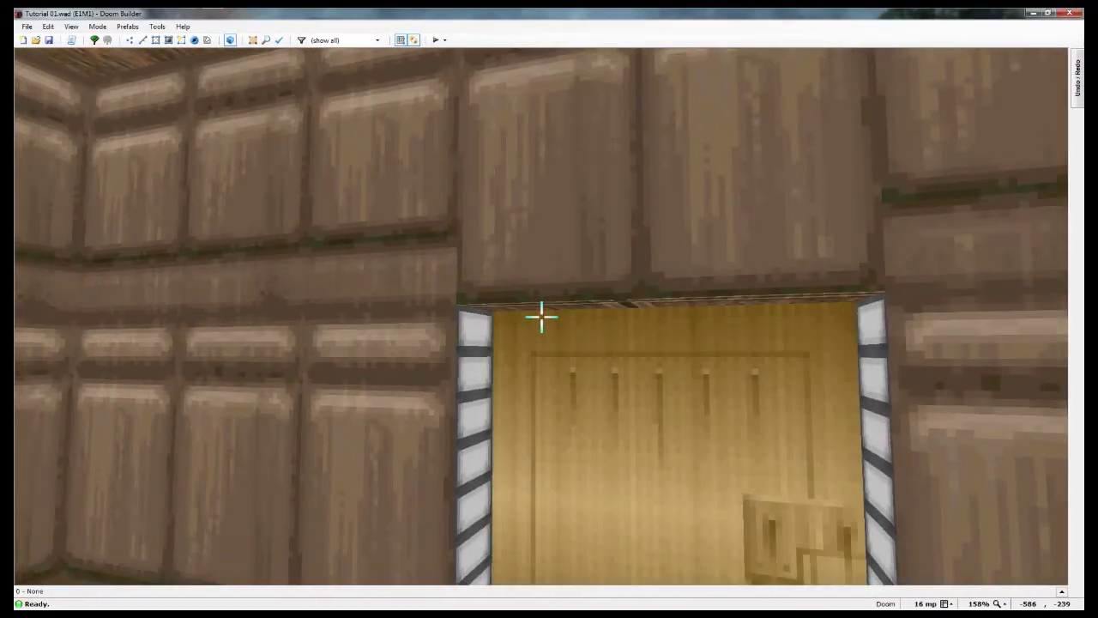
{"action": "key", "text": "w"}
{"action": "key", "text": "w"}
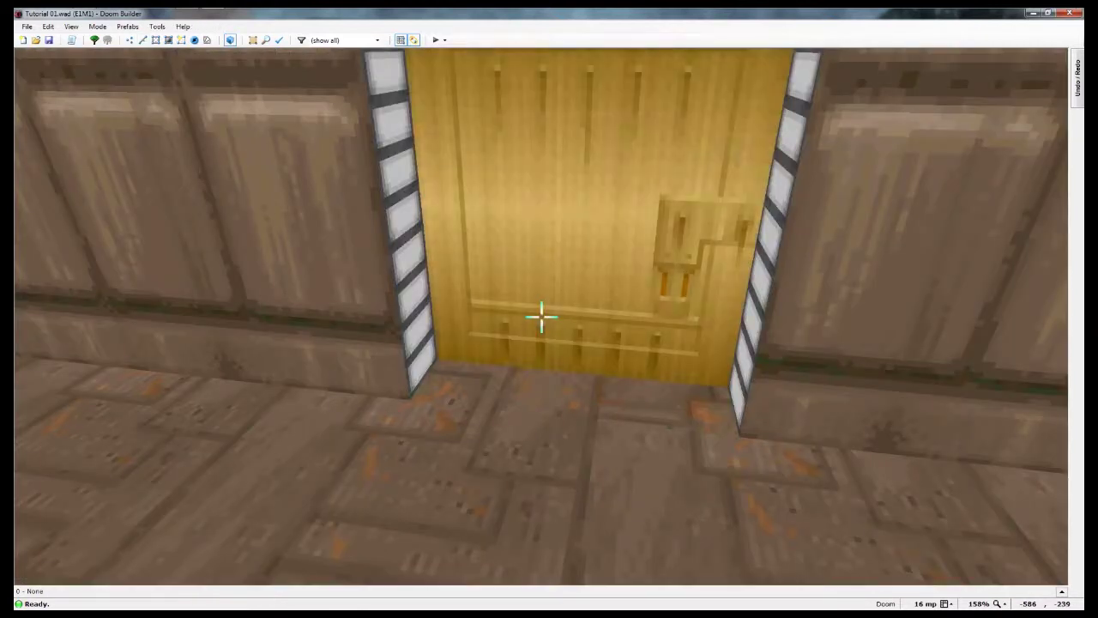
{"action": "key", "text": "e"}
{"action": "key", "text": "d"}
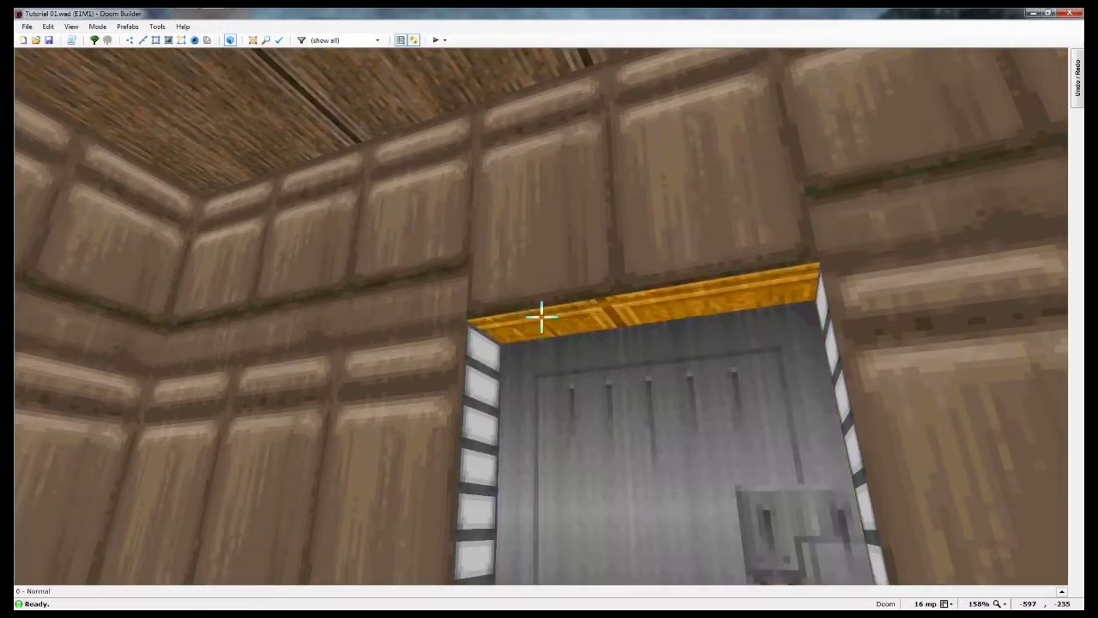
Step: Try lowering the doorway's ceiling to 64, and bring it back to 72
{"action": "left_click", "coordinate": [541, 318]}
{"action": "scroll", "coordinate": [541, 318], "scroll_direction": "down", "scroll_amount": 1}
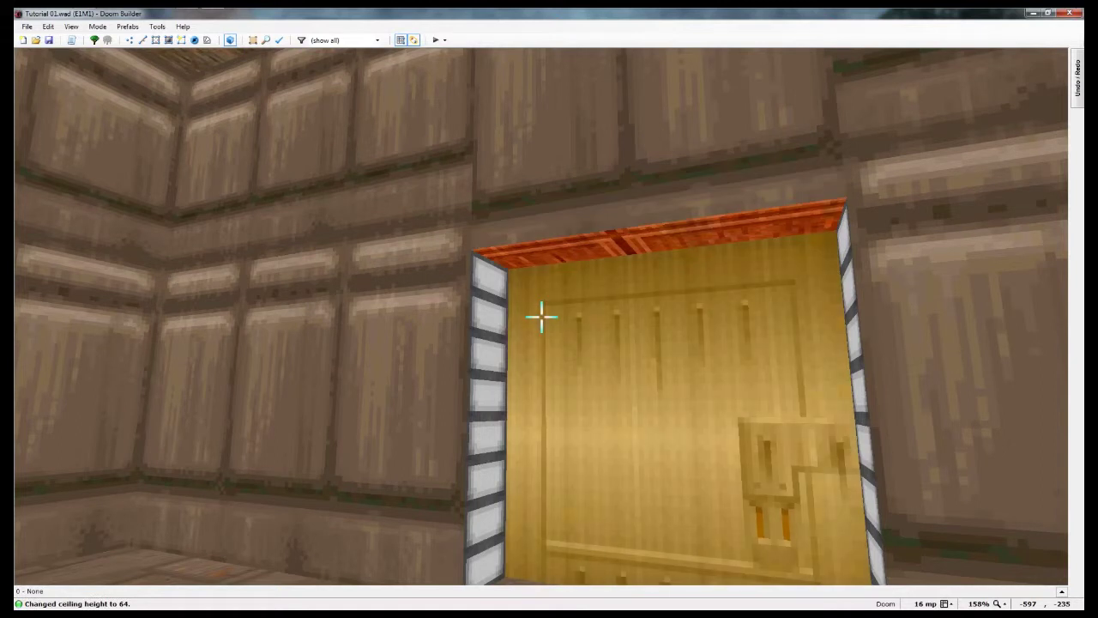
{"action": "scroll", "coordinate": [541, 317], "scroll_direction": "up", "scroll_amount": 1}
{"action": "scroll", "coordinate": [542, 318], "scroll_direction": "down", "scroll_amount": 1}
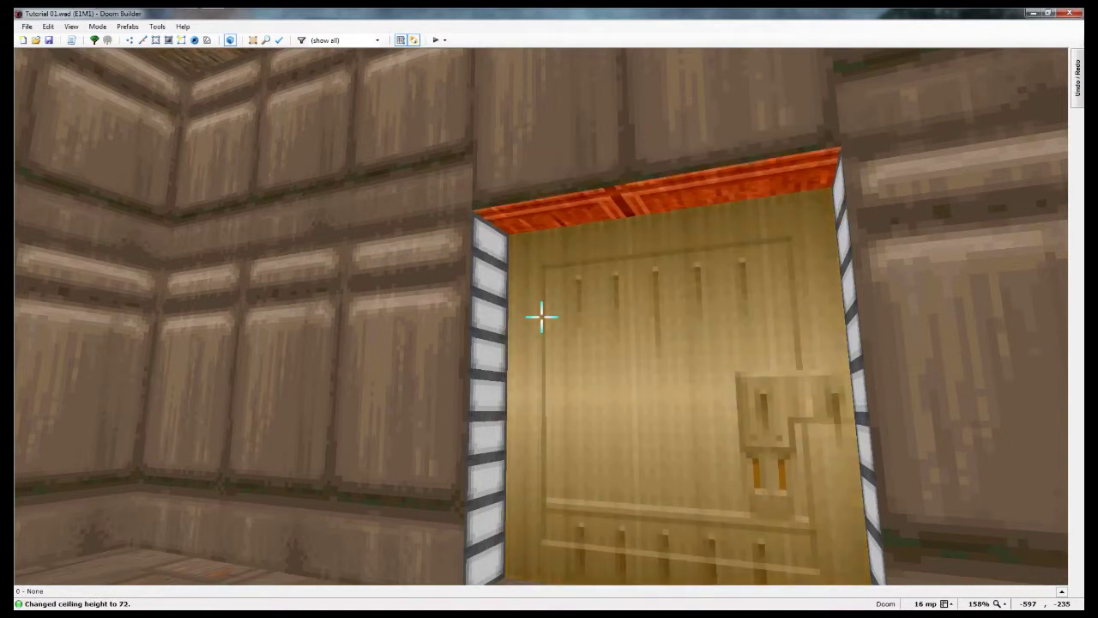
{"action": "scroll", "coordinate": [542, 317], "scroll_direction": "up", "scroll_amount": 2}
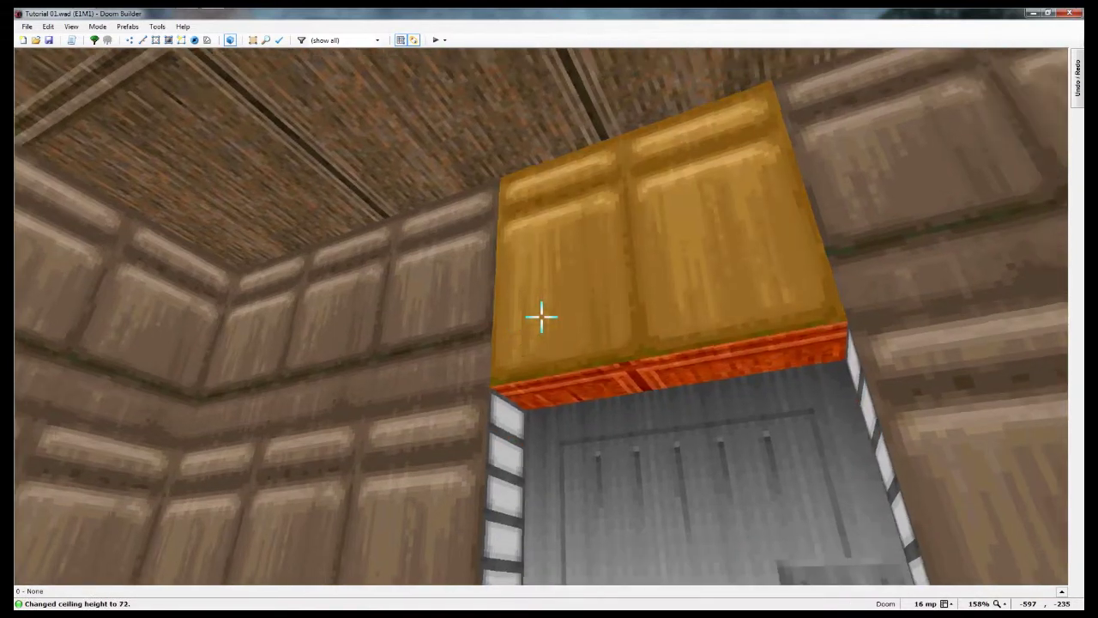
{"action": "scroll", "coordinate": [541, 317], "scroll_direction": "down", "scroll_amount": 1}
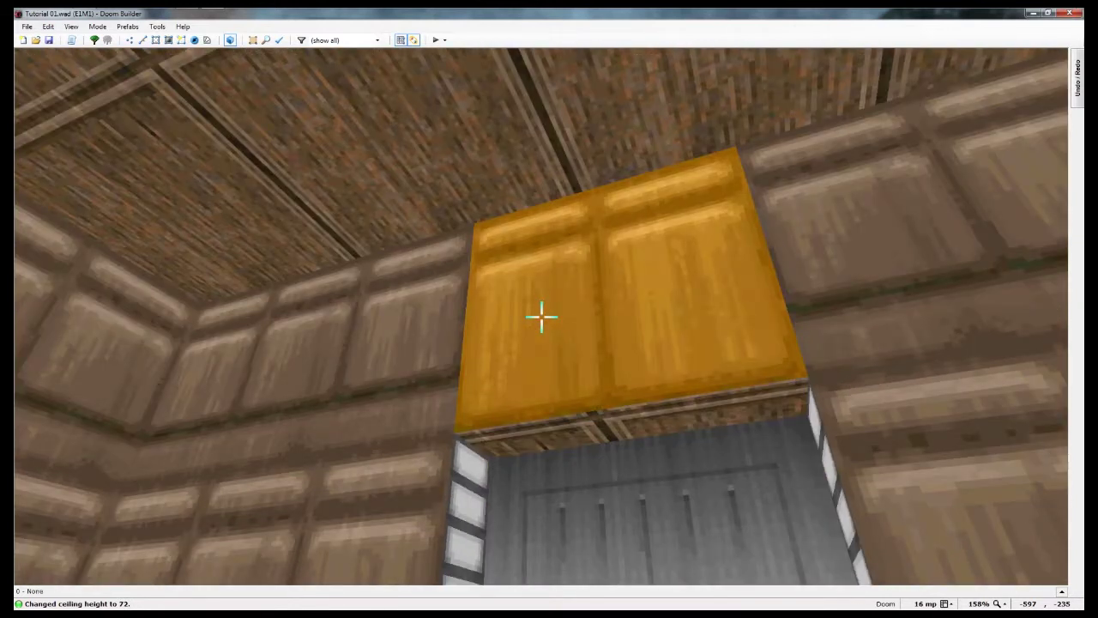
Step: Enable Upper Unpegged on the linedef above the door and look over the wall textures in the room
{"action": "right_click", "coordinate": [541, 317]}
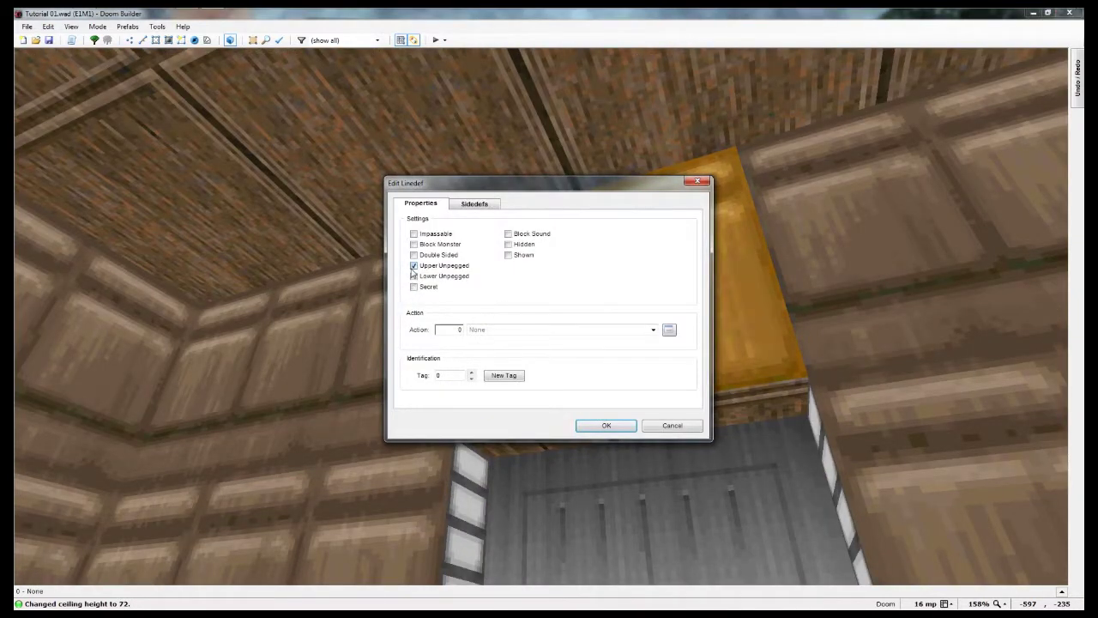
{"action": "left_click", "coordinate": [606, 426]}
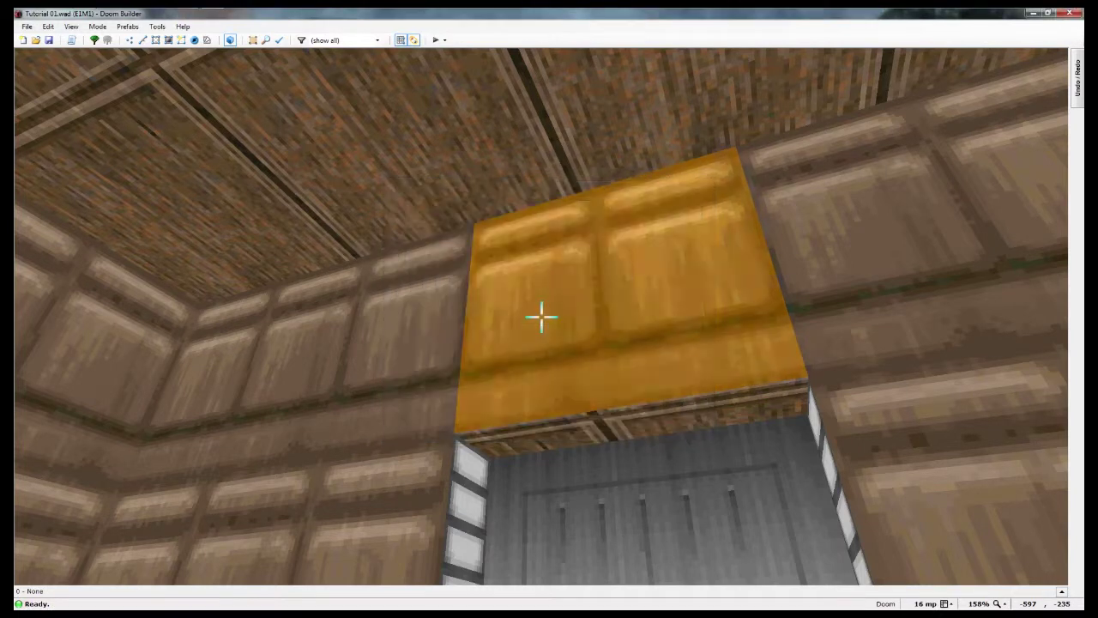
{"action": "key", "text": "e"}
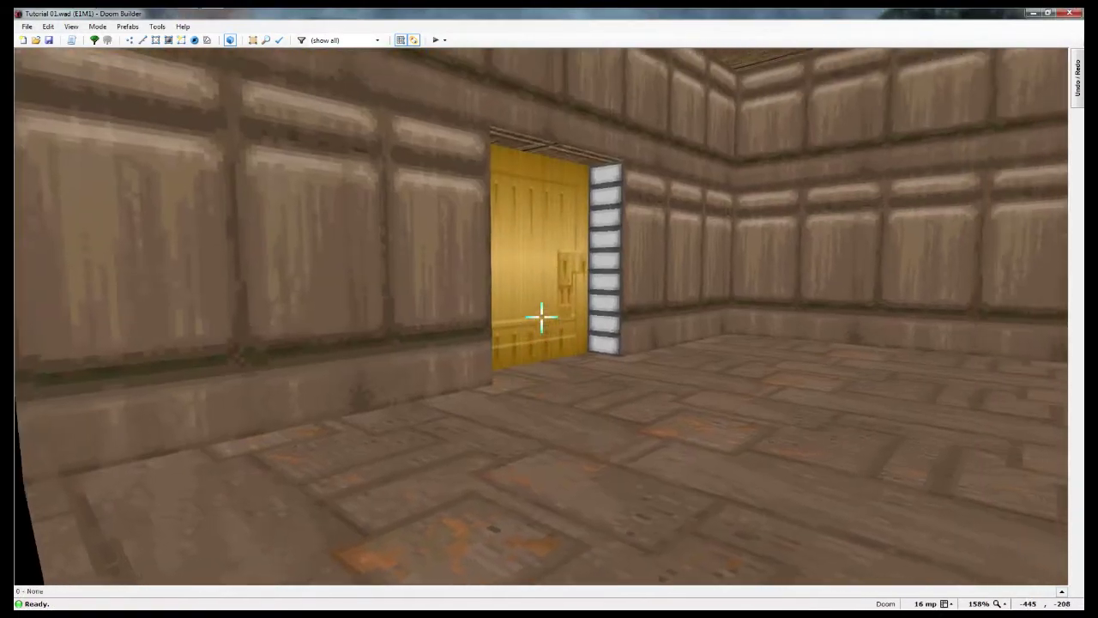
{"action": "key", "text": "e"}
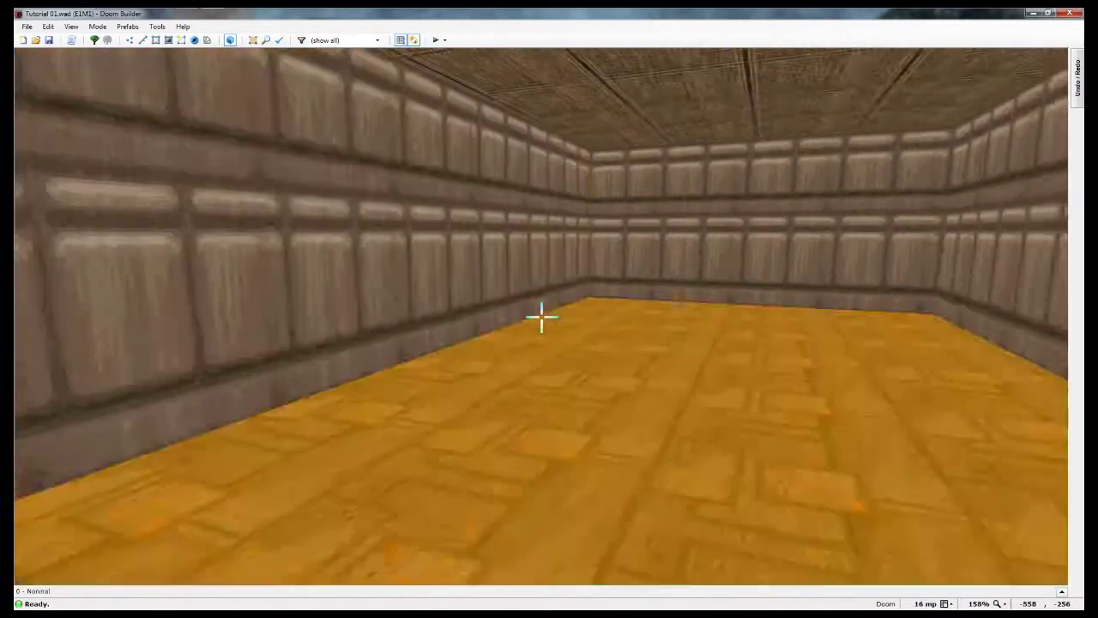
{"action": "key", "text": "e"}
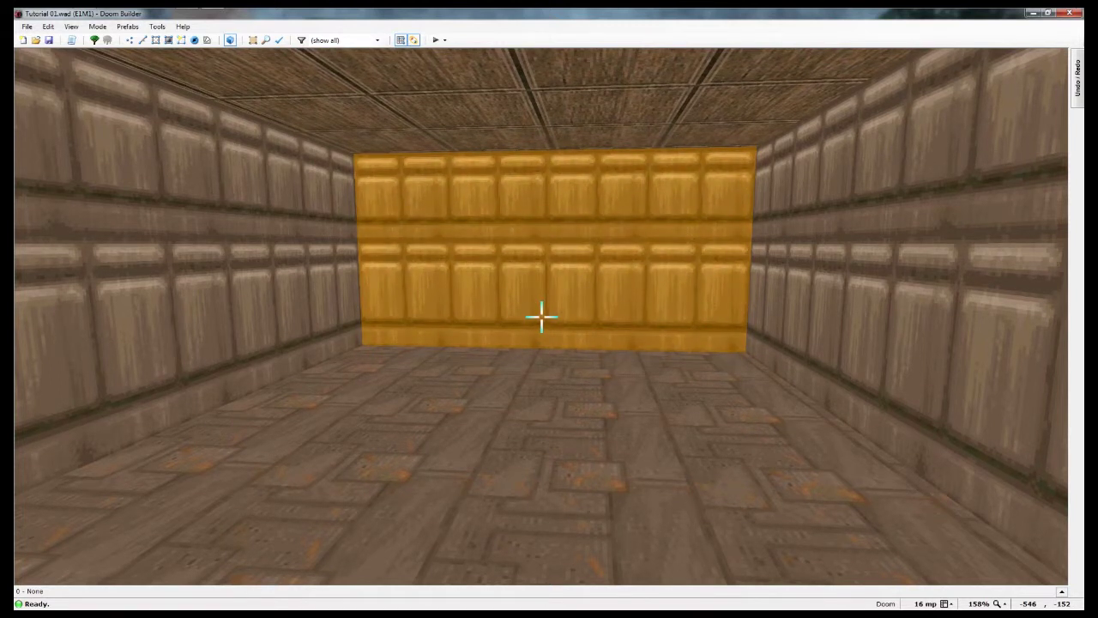
{"action": "key", "text": "alt+Tab"}
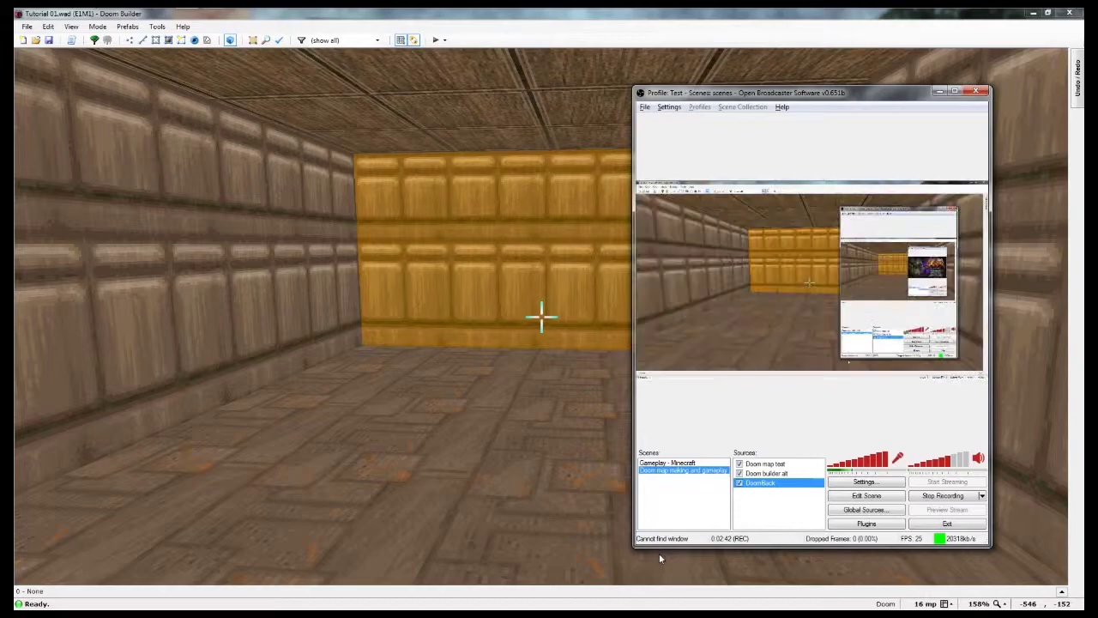
{"action": "left_click", "coordinate": [659, 553]}
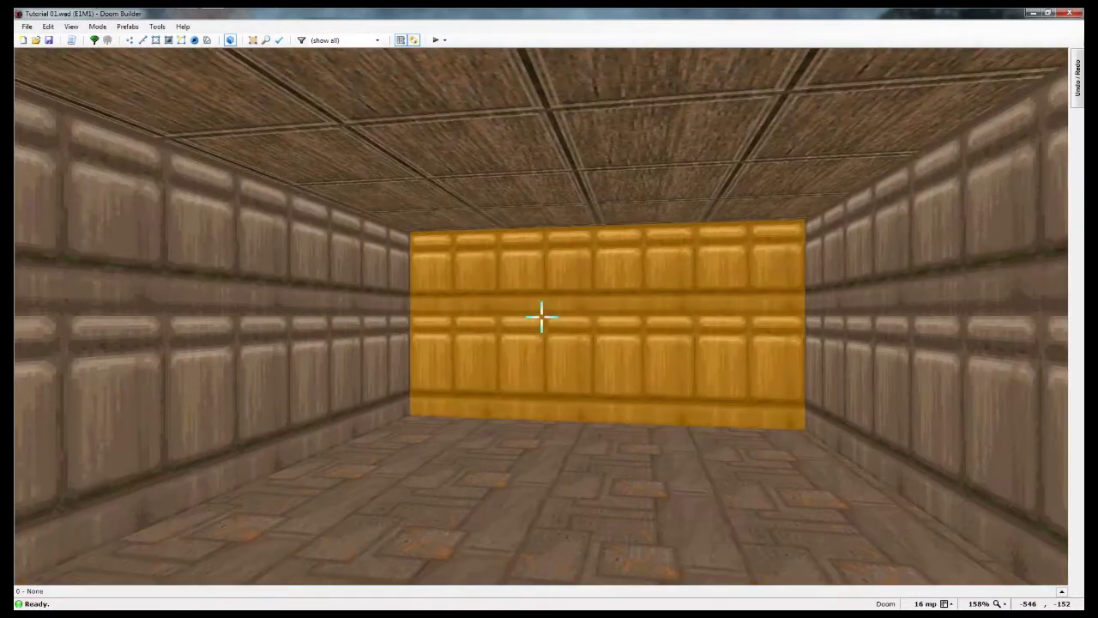
Step: Return from the 3D view to the 2D map and set it to Linedefs Mode near the door alcove
{"action": "key", "text": "q"}
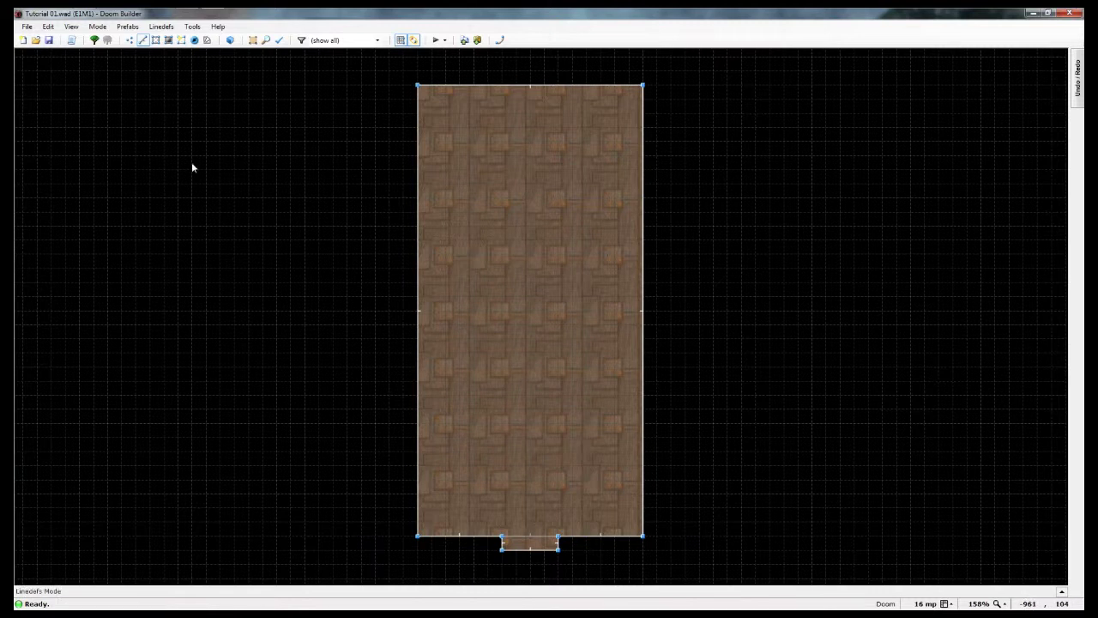
{"action": "key", "text": "s"}
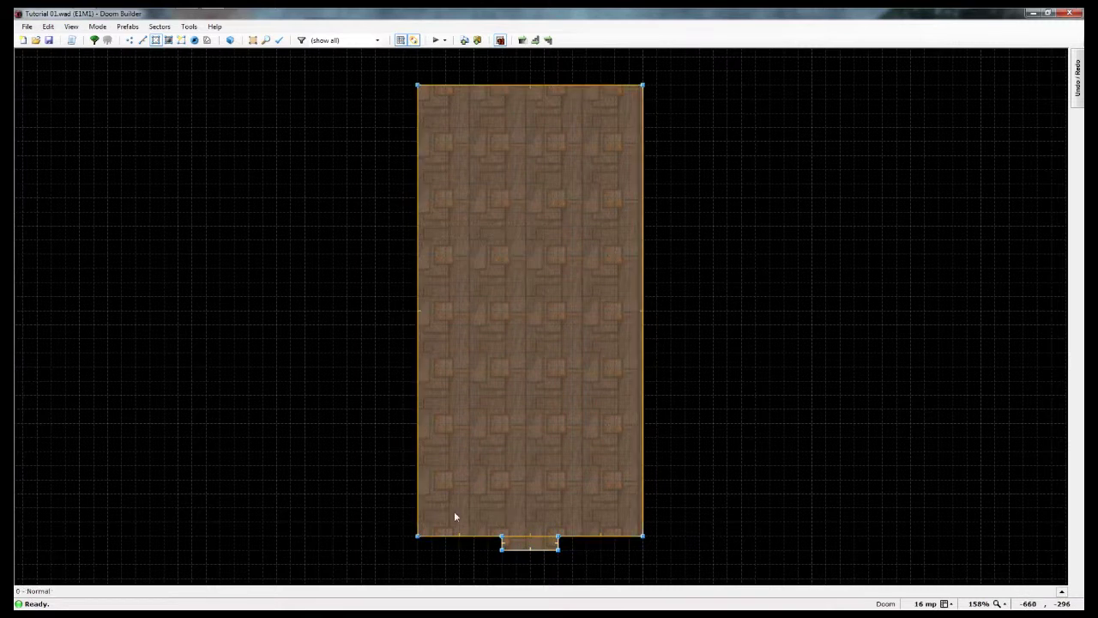
{"action": "scroll", "coordinate": [500, 561], "scroll_direction": "up", "scroll_amount": 3}
{"action": "scroll", "coordinate": [500, 561], "scroll_direction": "up", "scroll_amount": 1}
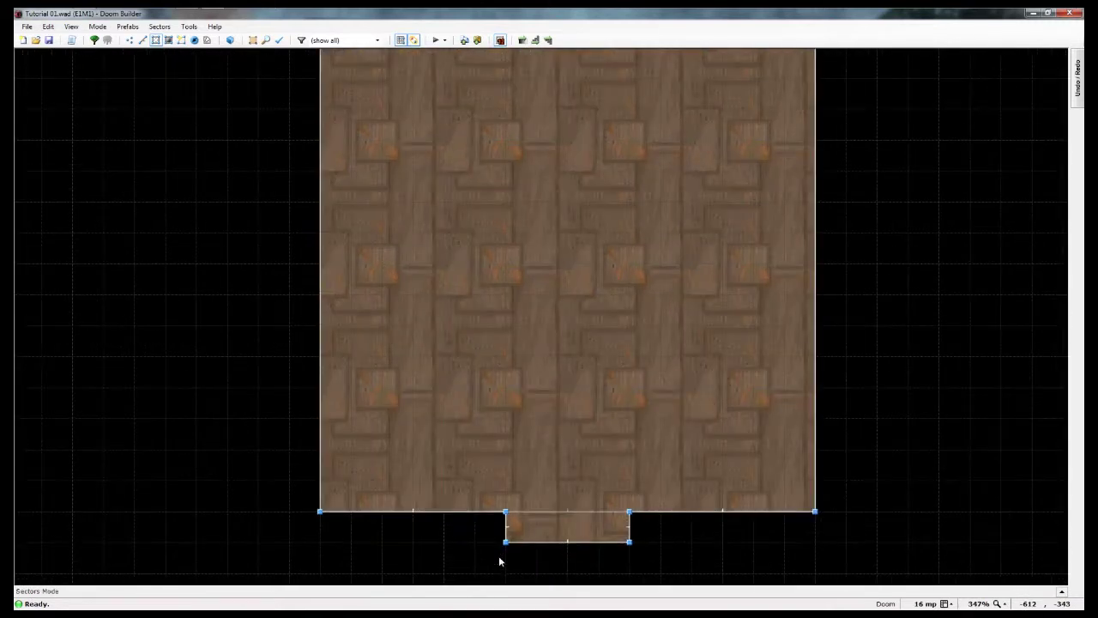
{"action": "scroll", "coordinate": [400, 464], "scroll_direction": "down", "scroll_amount": 1}
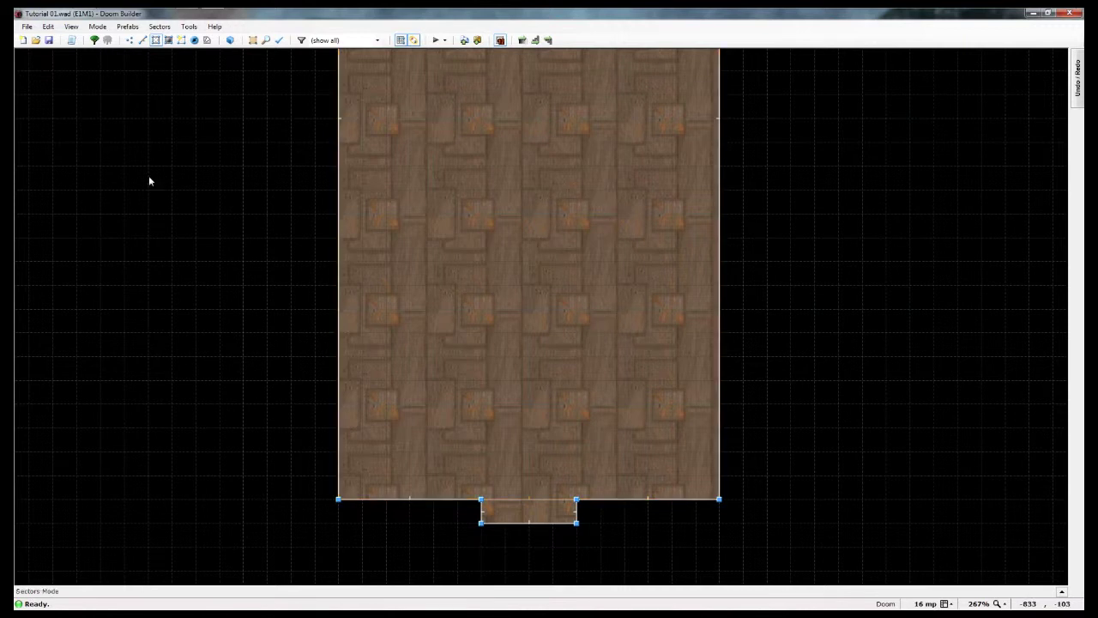
{"action": "left_click", "coordinate": [142, 41]}
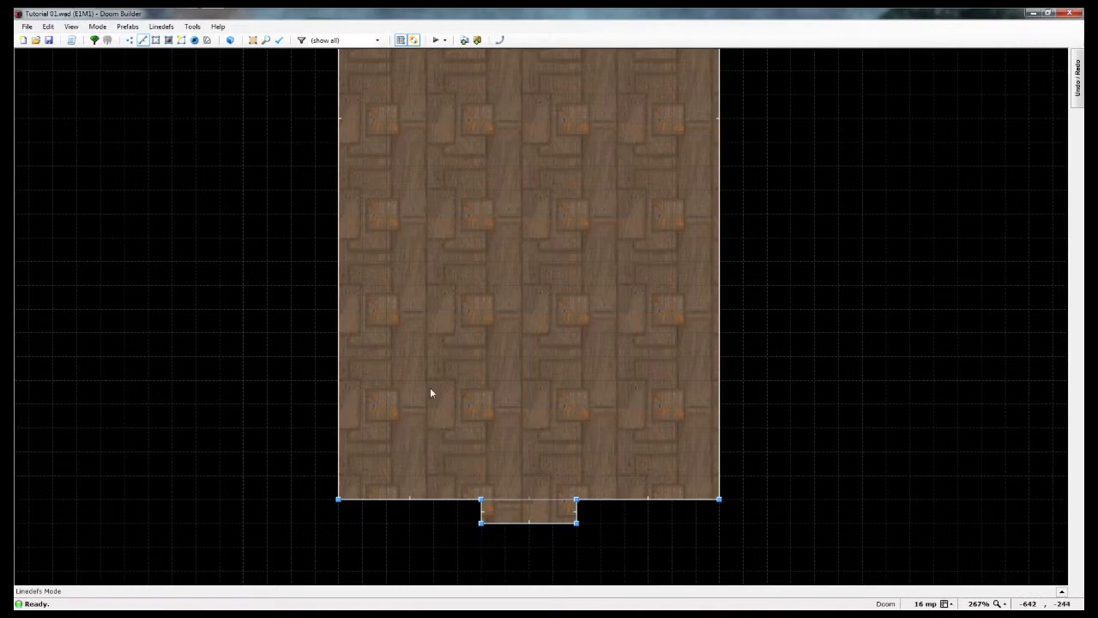
Step: Draw a square sector about 32 by 32 units inside the room near the door alcove and view it in 3D
{"action": "key", "text": "Insert"}
{"action": "right_click", "coordinate": [481, 387]}
{"action": "right_click", "coordinate": [436, 382]}
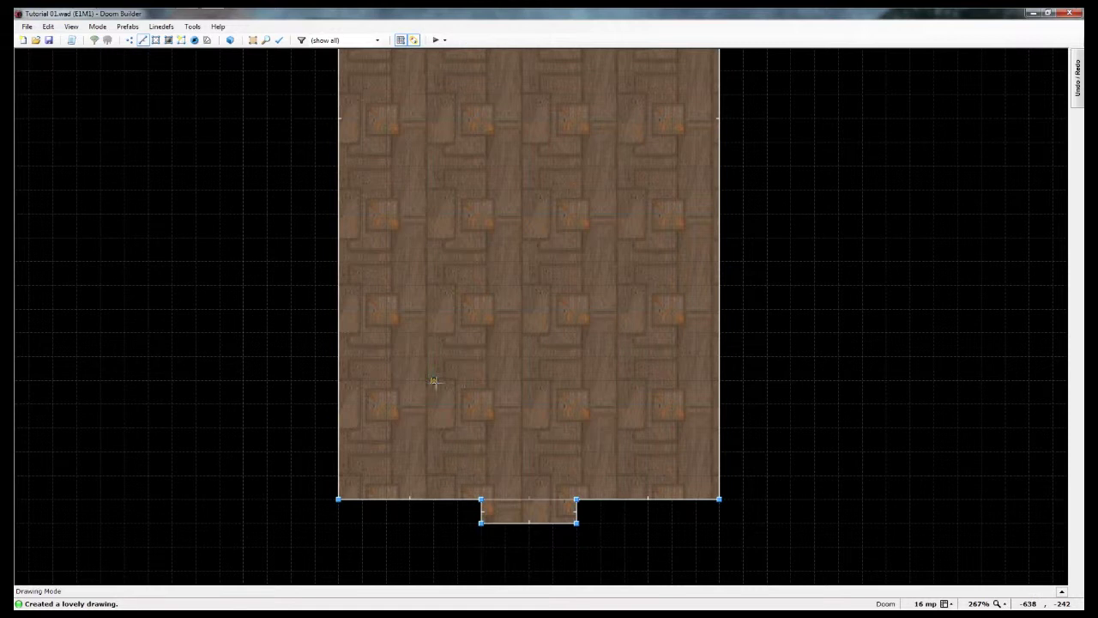
{"action": "right_click", "coordinate": [482, 380]}
{"action": "right_click", "coordinate": [482, 332]}
{"action": "right_click", "coordinate": [433, 332]}
{"action": "right_click", "coordinate": [433, 380]}
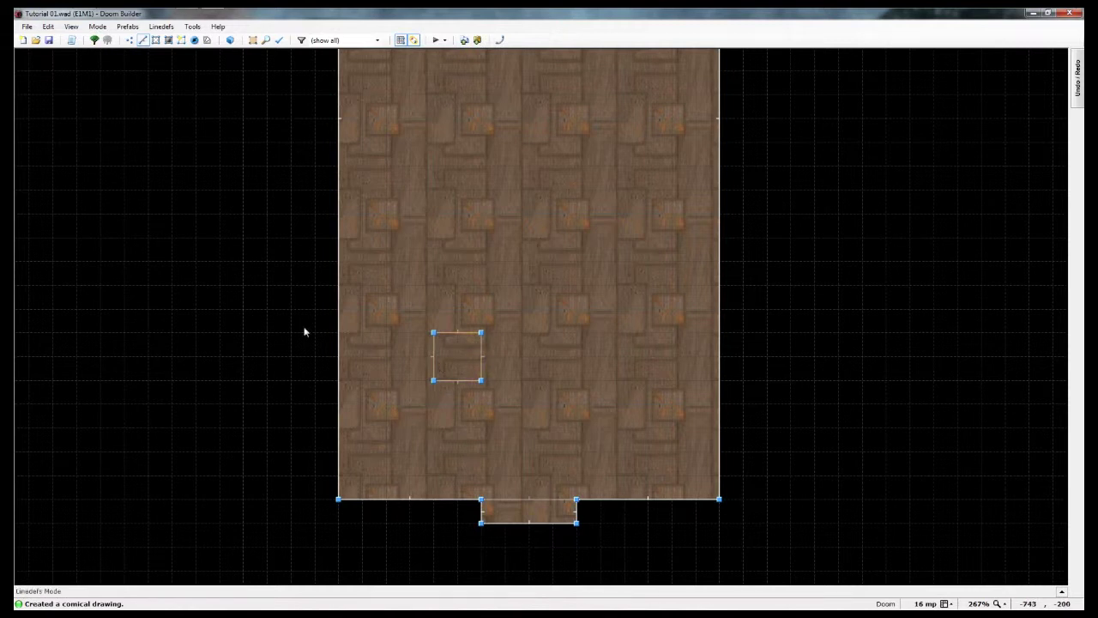
{"action": "left_click", "coordinate": [157, 41]}
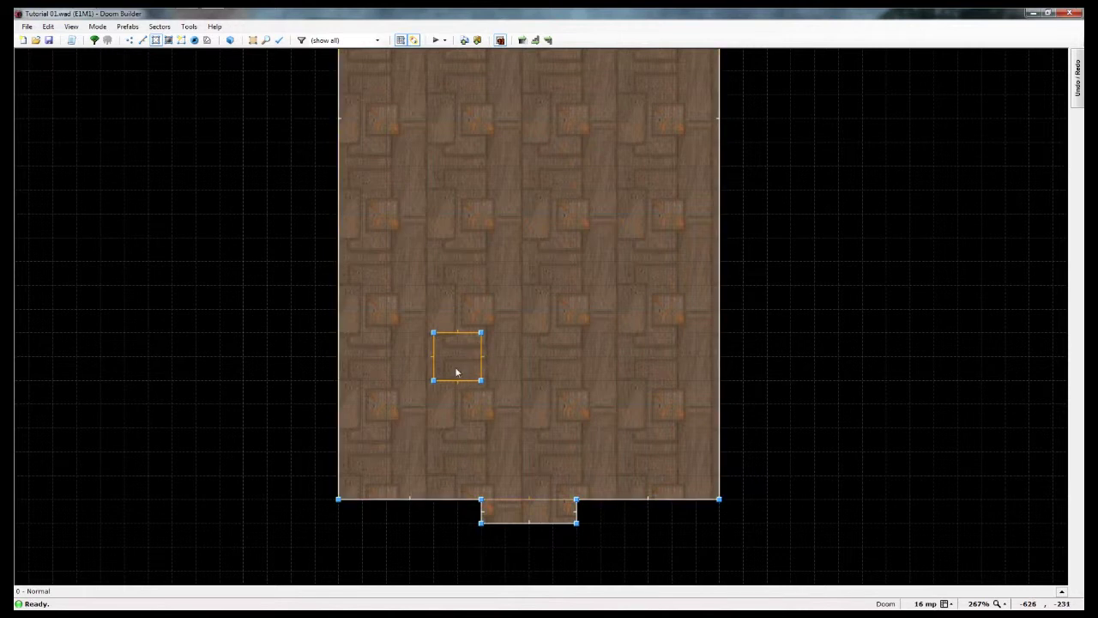
{"action": "key", "text": "w"}
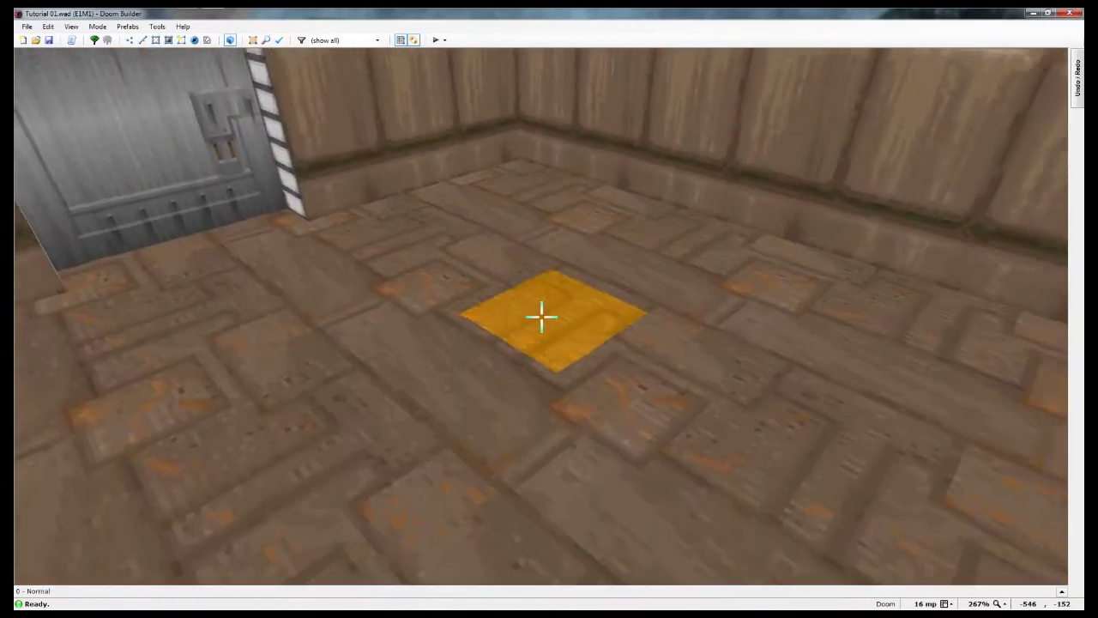
Step: Try raising and lowering the floor of the small square sector
{"action": "scroll", "coordinate": [541, 316], "scroll_direction": "up", "scroll_amount": 1}
{"action": "scroll", "coordinate": [541, 316], "scroll_direction": "down", "scroll_amount": 3}
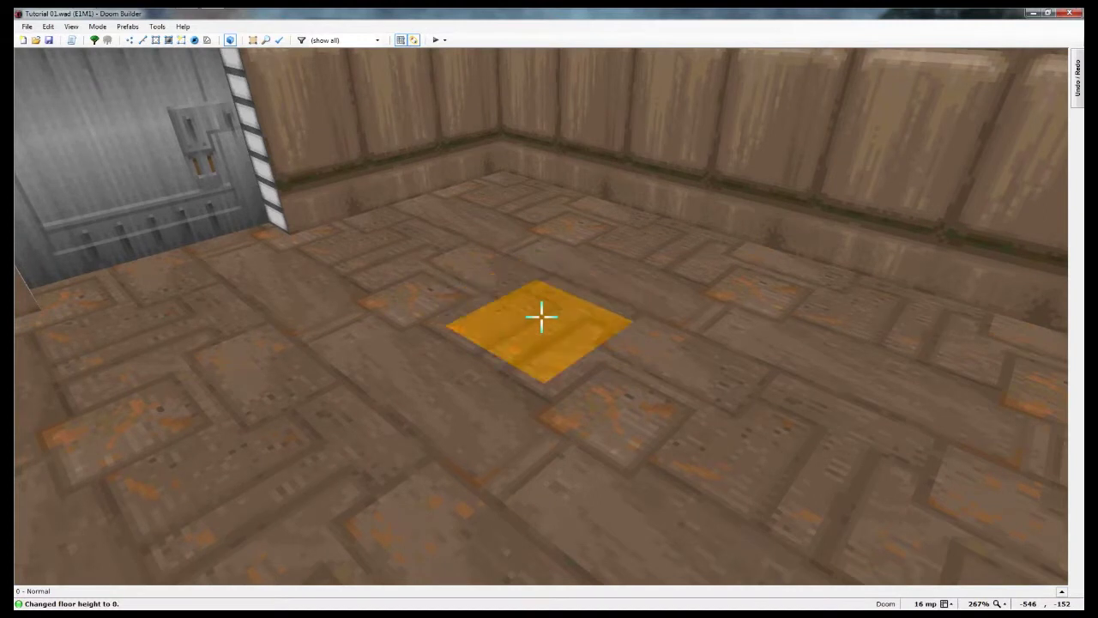
{"action": "scroll", "coordinate": [541, 317], "scroll_direction": "up", "scroll_amount": 1}
{"action": "scroll", "coordinate": [541, 316], "scroll_direction": "down", "scroll_amount": 3}
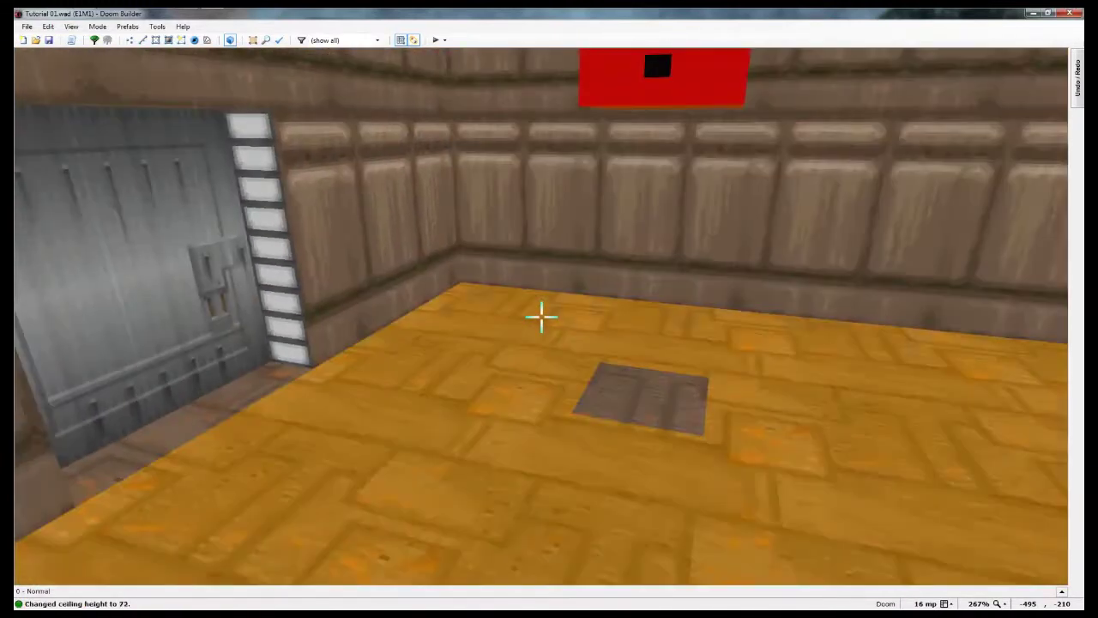
Step: Lower the small square sector's ceiling to 0 to form a full-height pillar
{"action": "scroll", "coordinate": [541, 317], "scroll_direction": "down", "scroll_amount": 10}
{"action": "scroll", "coordinate": [541, 317], "scroll_direction": "up", "scroll_amount": 3}
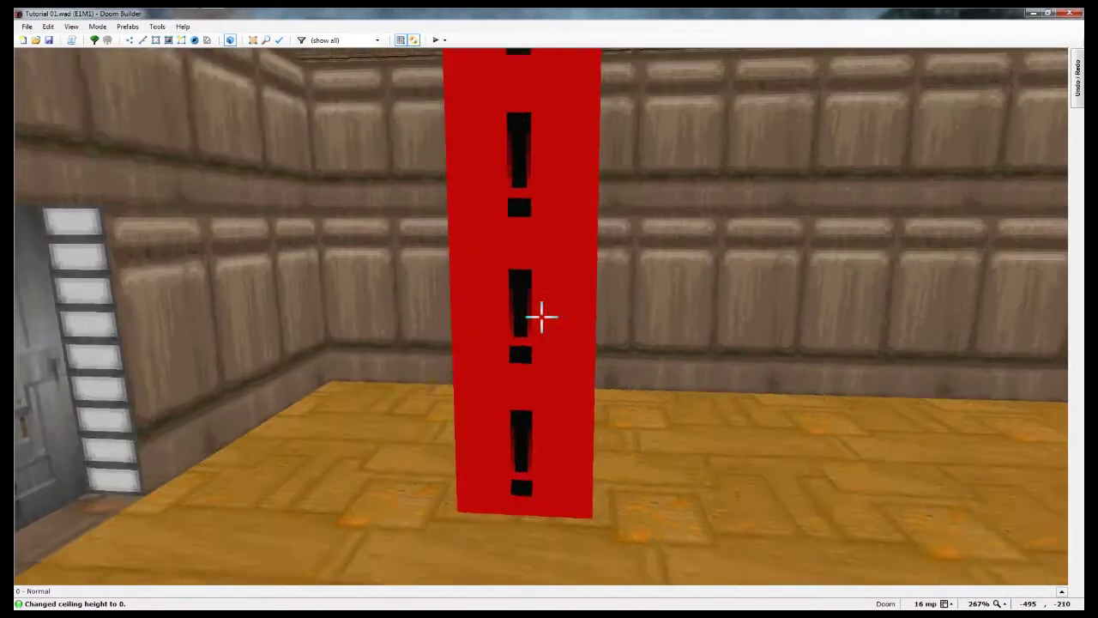
Step: Examine the pillar and the missing textures on its sides from several directions
{"action": "key", "text": "w"}
{"action": "key", "text": "w"}
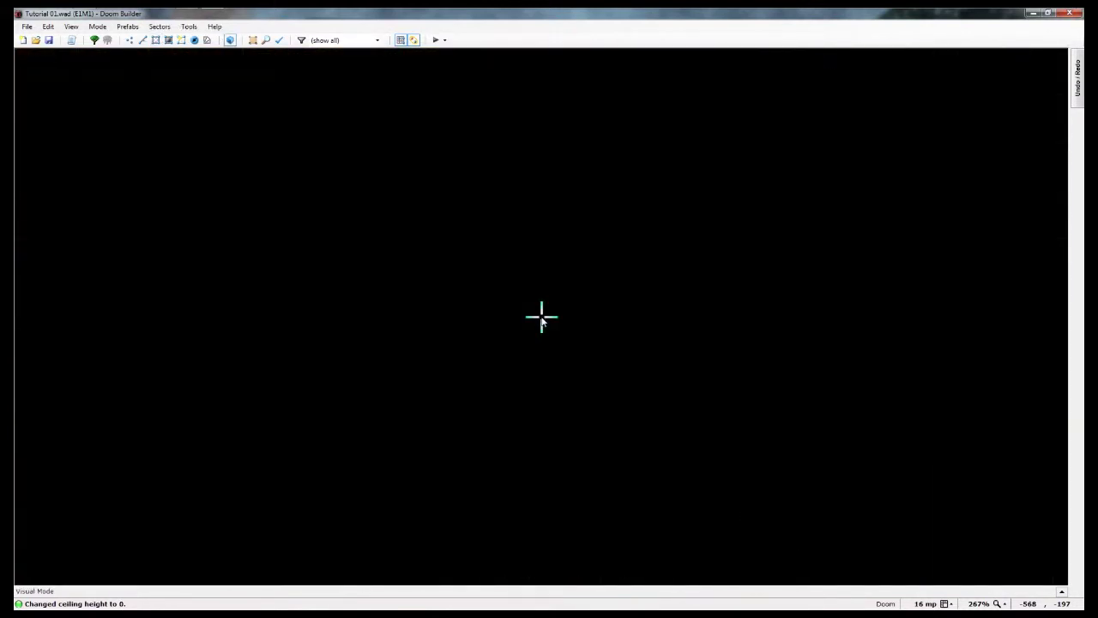
{"action": "key", "text": "d"}
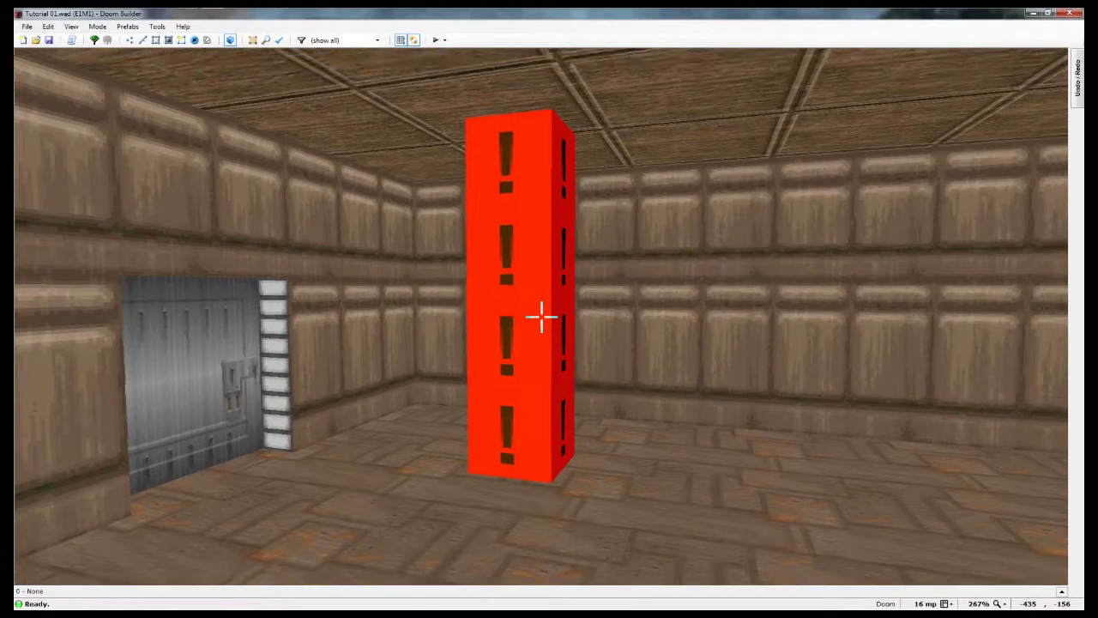
{"action": "key", "text": "e"}
{"action": "key", "text": "d"}
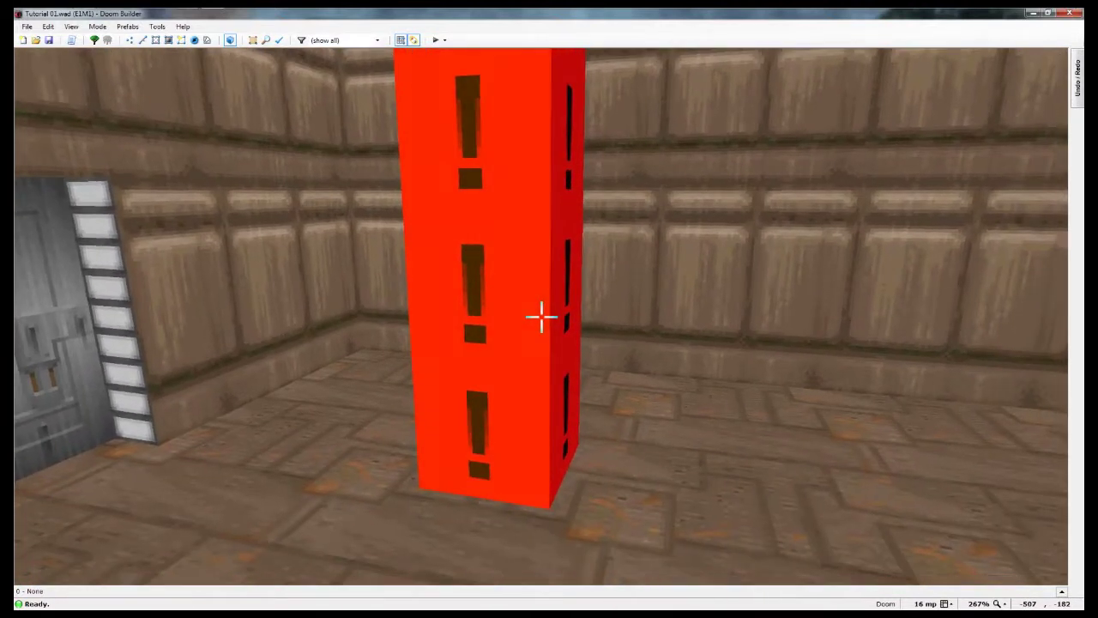
{"action": "key", "text": "w"}
{"action": "key", "text": "w"}
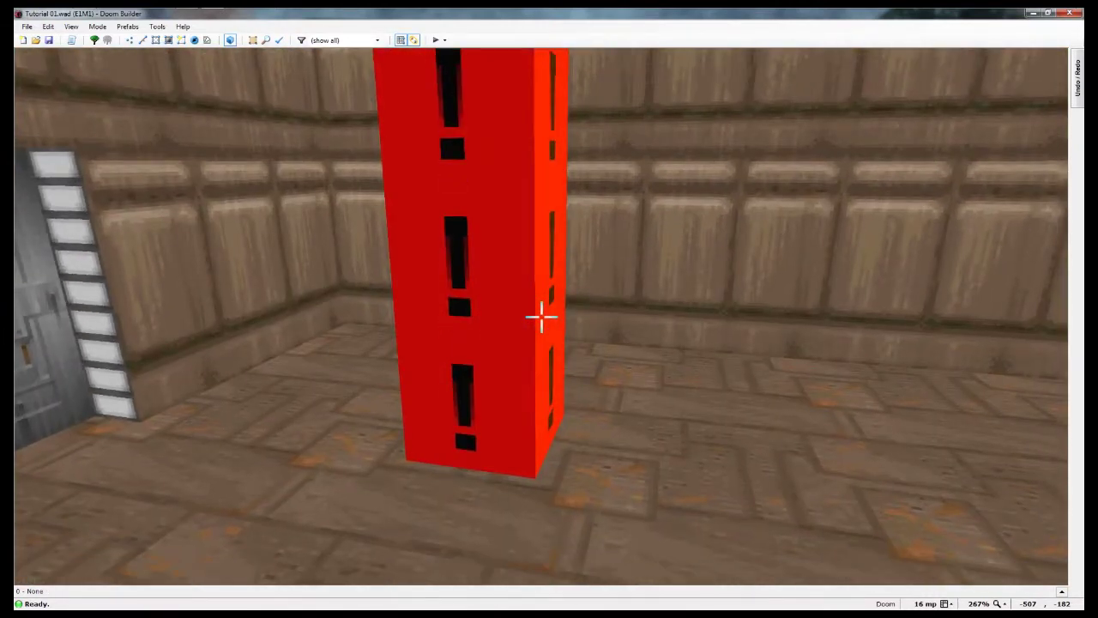
{"action": "key", "text": "w"}
{"action": "key", "text": "w"}
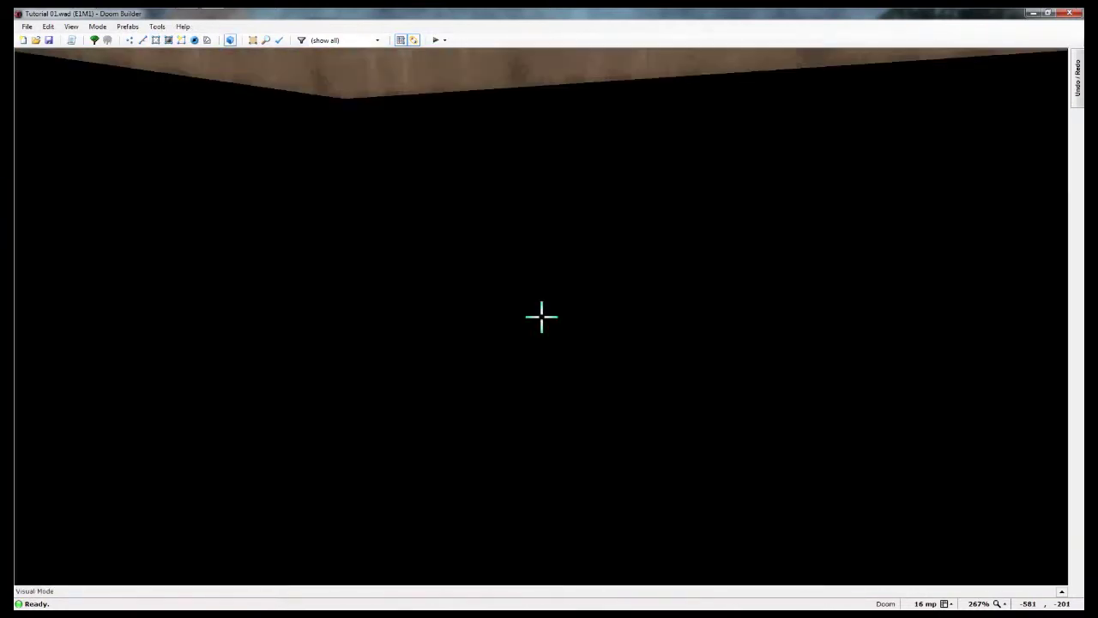
Step: Raise the small square sector's ceiling back up to 128, level with the room's ceiling
{"action": "scroll", "coordinate": [541, 317], "scroll_direction": "up", "scroll_amount": 5}
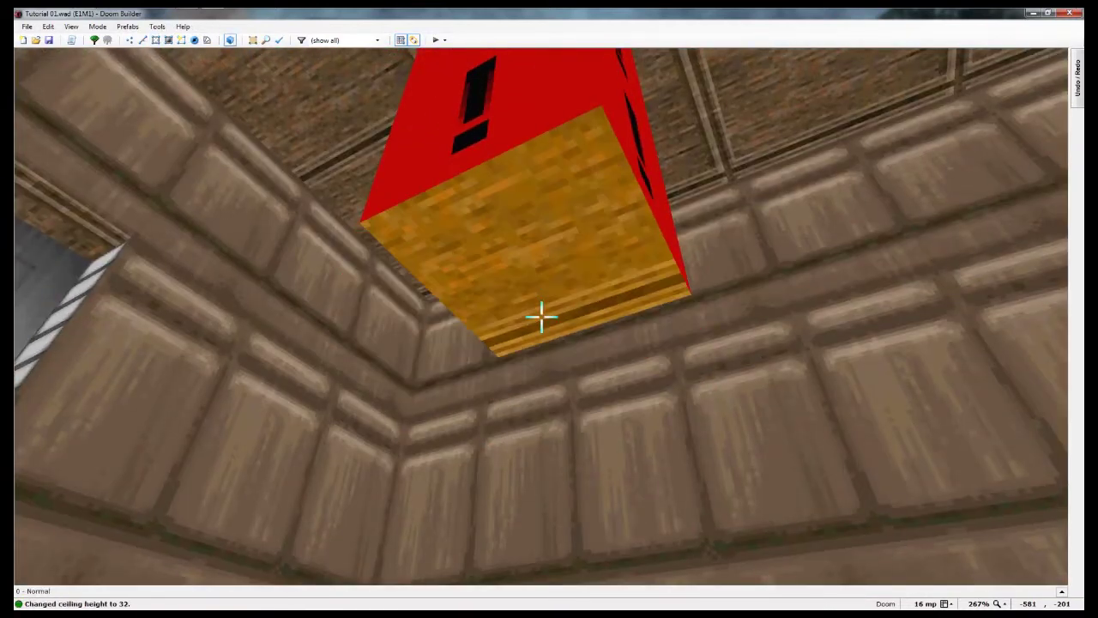
{"action": "key", "text": "d"}
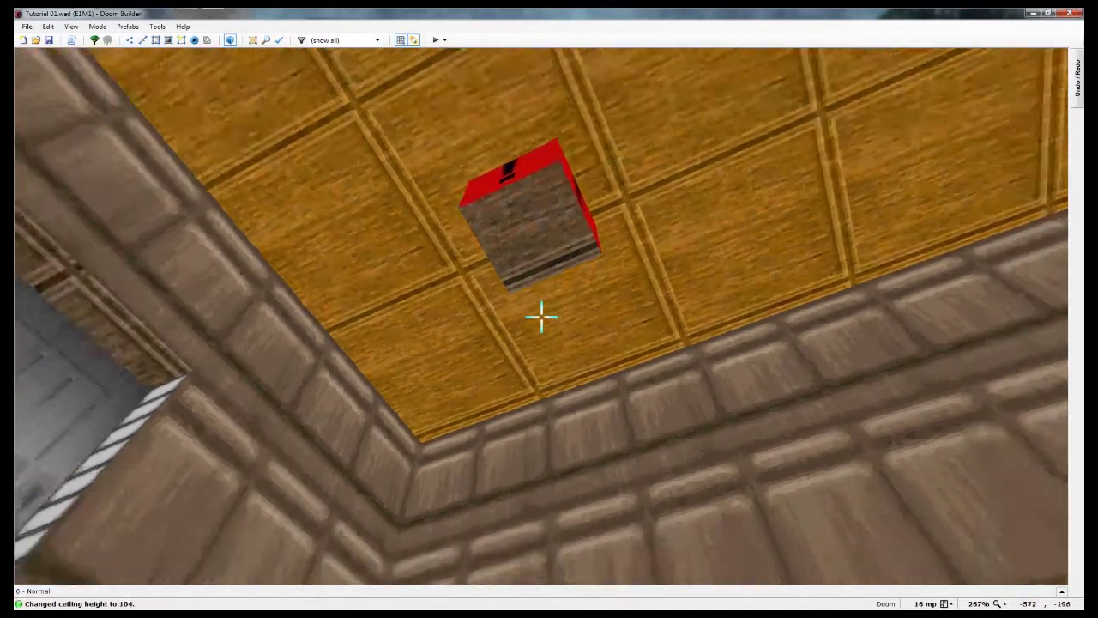
{"action": "left_click", "coordinate": [542, 316]}
{"action": "scroll", "coordinate": [541, 317], "scroll_direction": "up", "scroll_amount": 1}
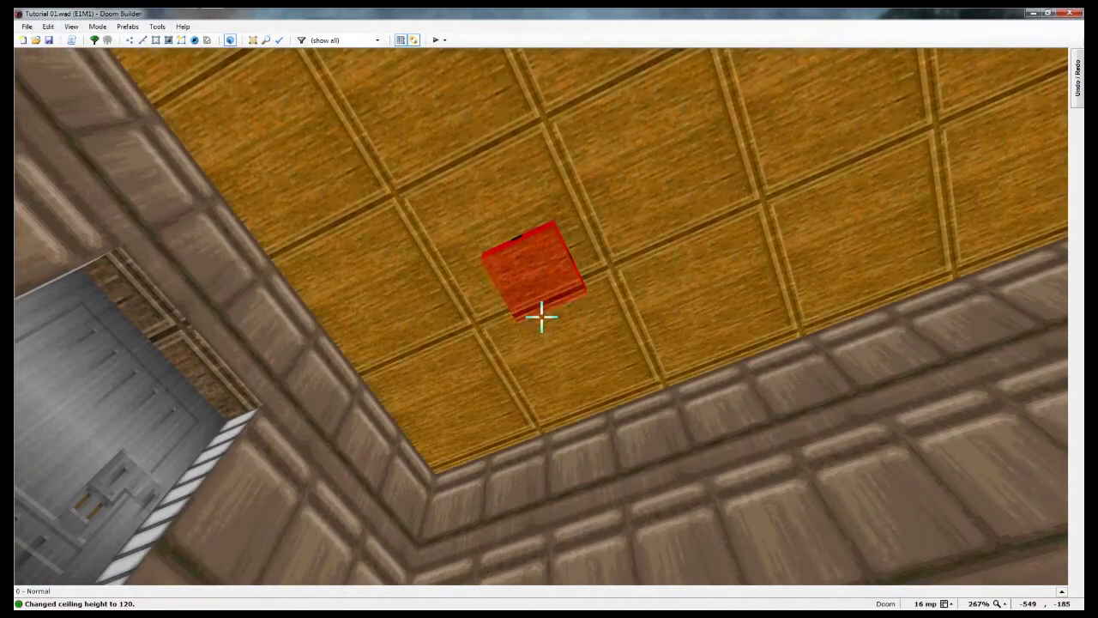
{"action": "scroll", "coordinate": [541, 316], "scroll_direction": "up", "scroll_amount": 2}
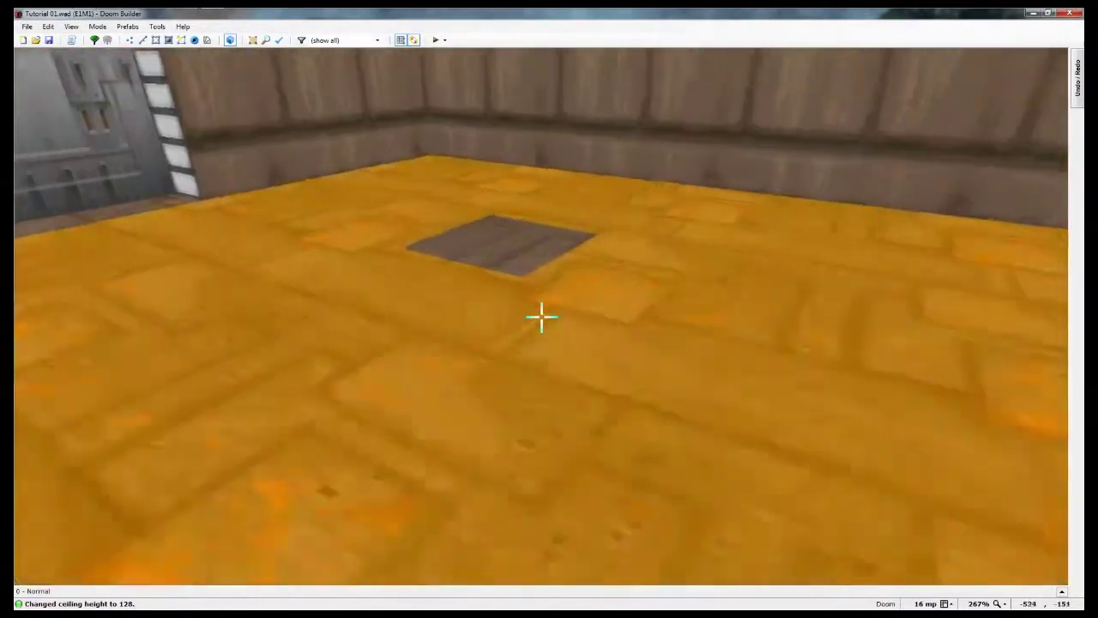
Step: Delete the small square sector from the 2D map to leave a void in the room, and view the result in 3D
{"action": "key", "text": "q"}
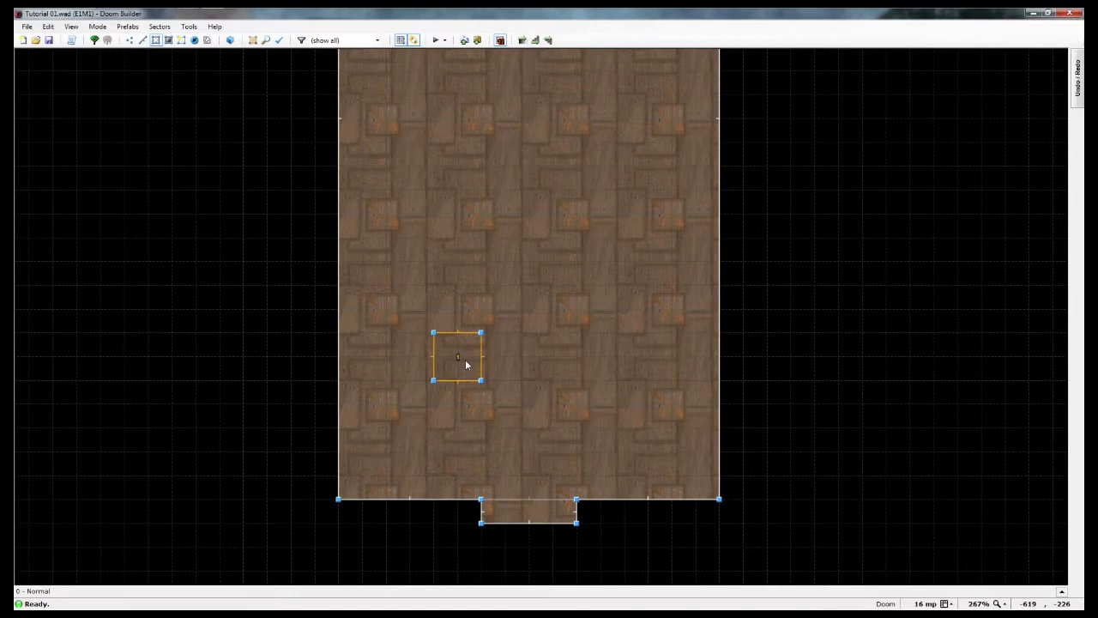
{"action": "key", "text": "Delete"}
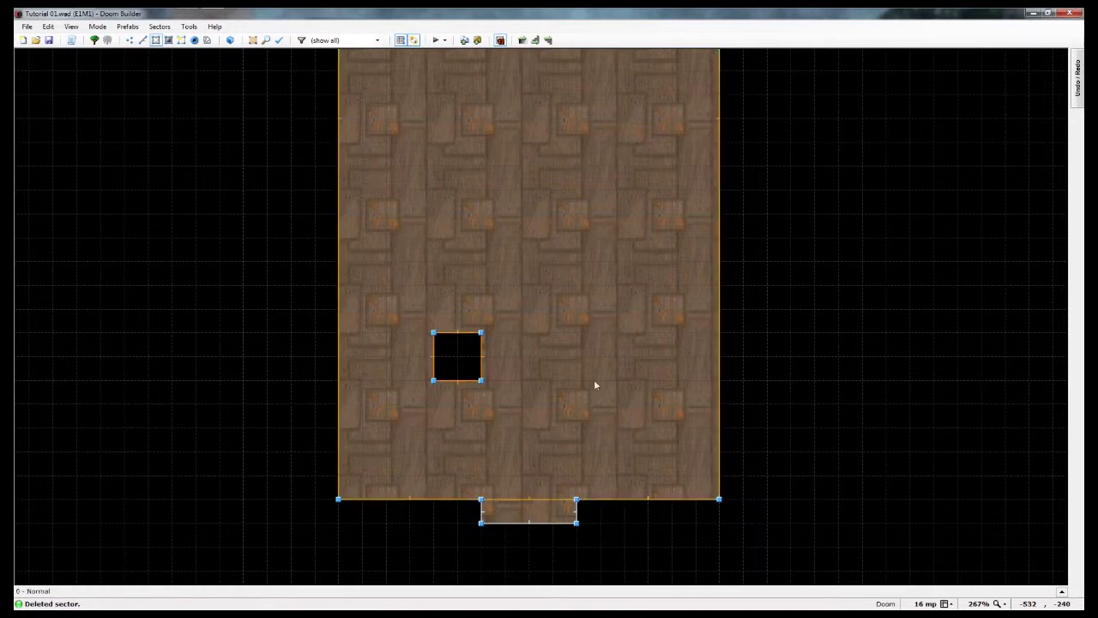
{"action": "key", "text": "w"}
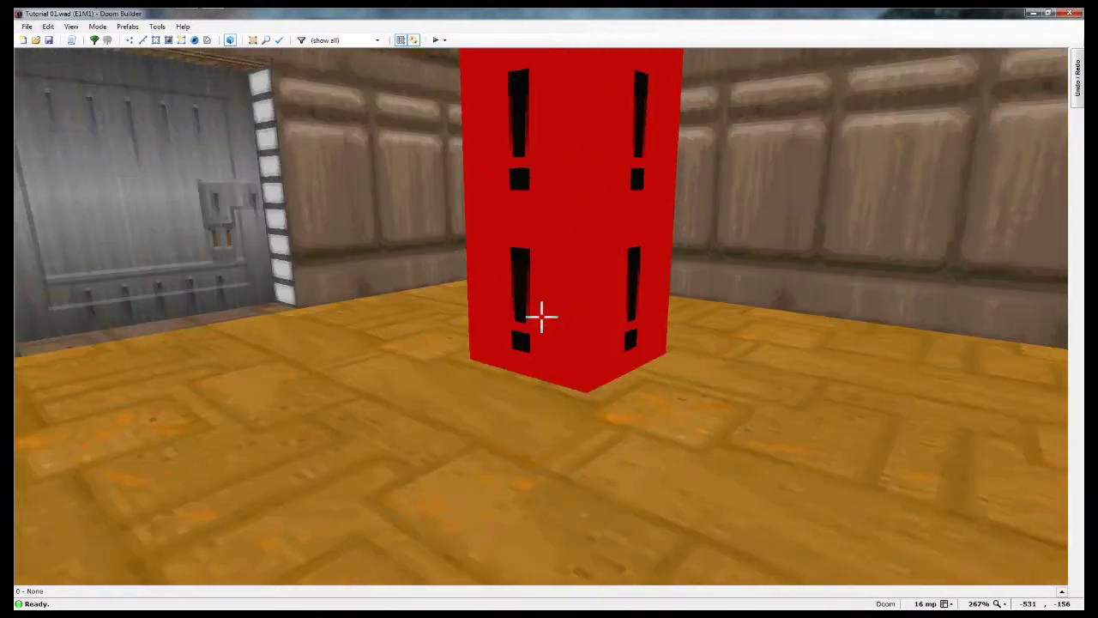
Step: Examine the untextured pillar left by the deleted sector from several sides, from above and from below
{"action": "key", "text": "e"}
{"action": "key", "text": "d"}
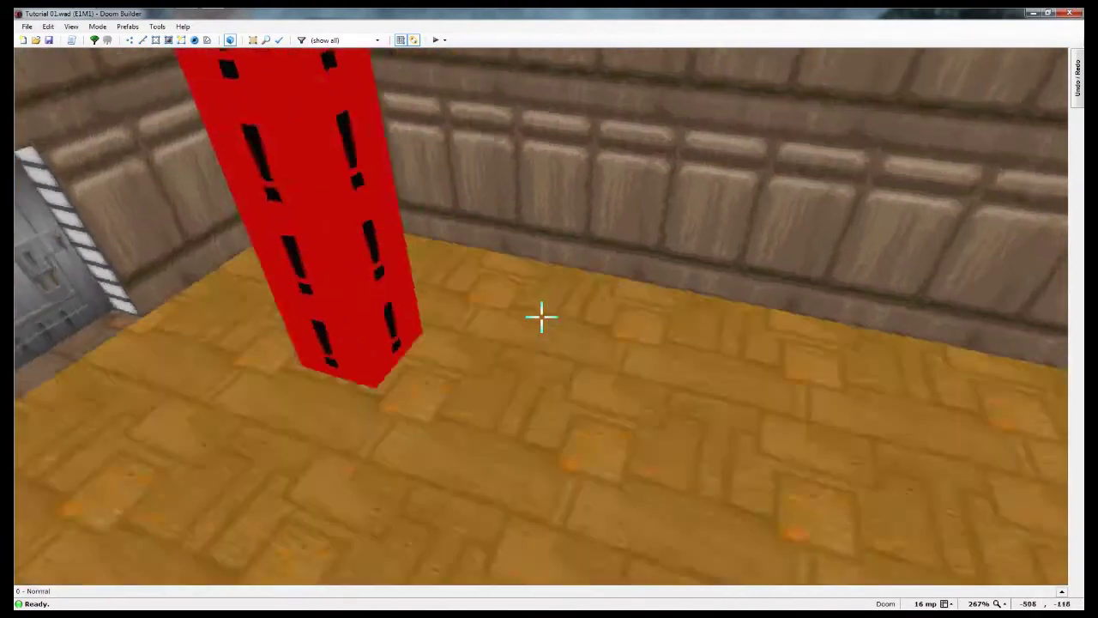
{"action": "key", "text": "f"}
{"action": "key", "text": "s"}
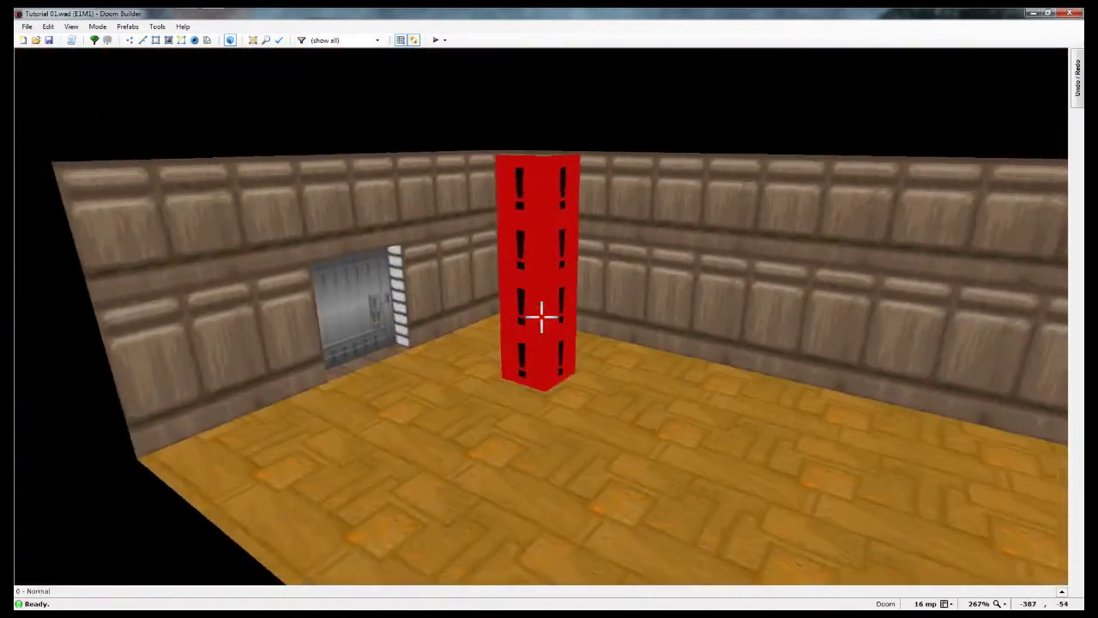
{"action": "key", "text": "e"}
{"action": "key", "text": "s"}
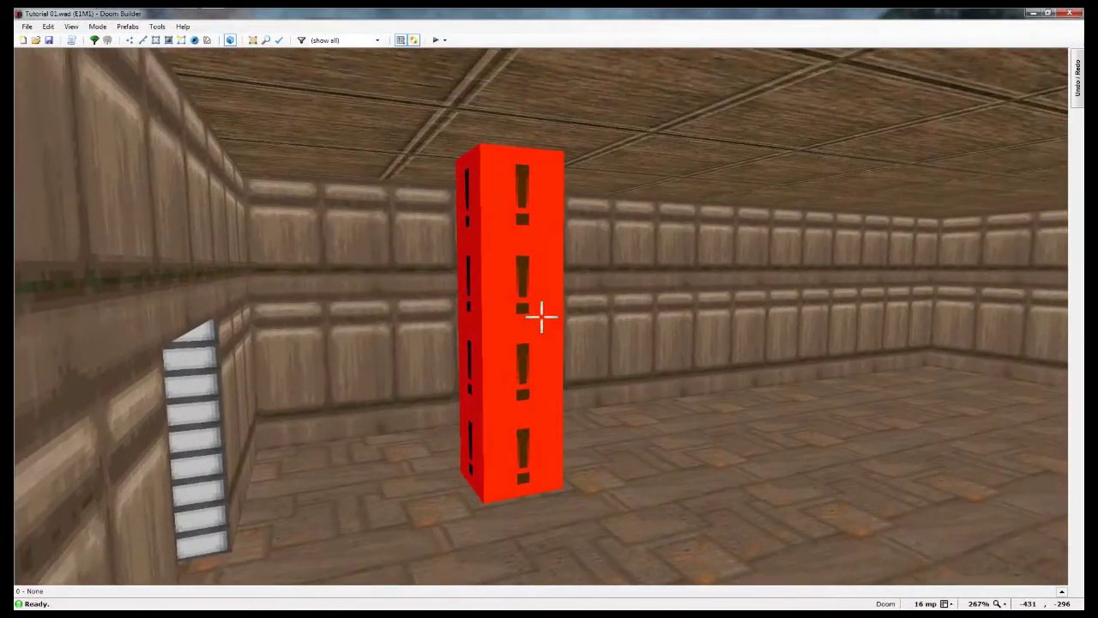
{"action": "key", "text": "e"}
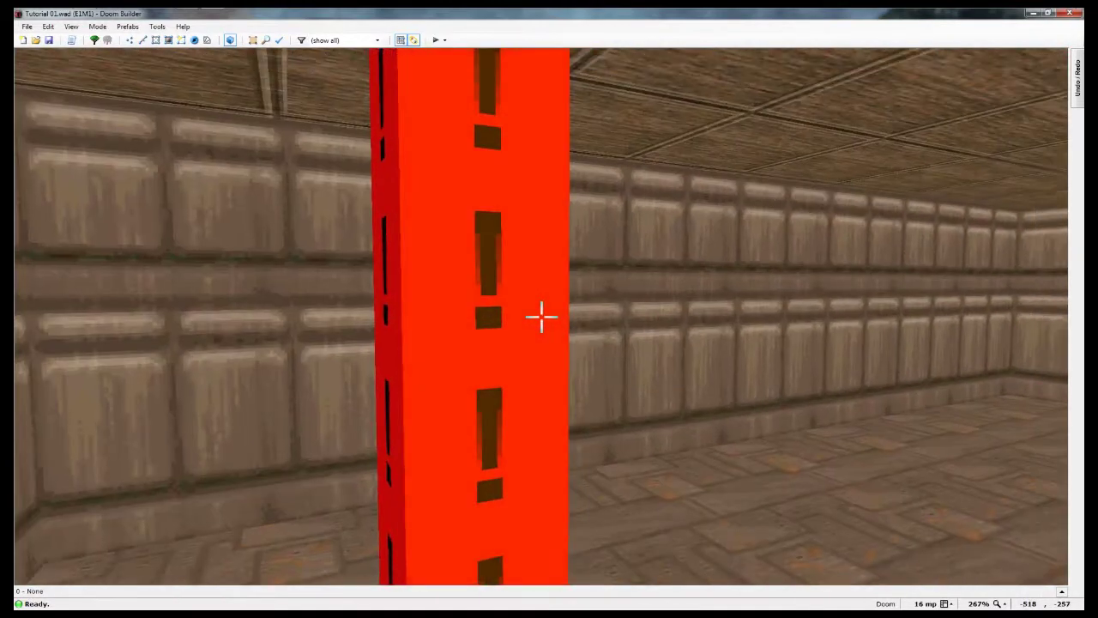
{"action": "key", "text": "s"}
{"action": "key", "text": "s"}
{"action": "key", "text": "e"}
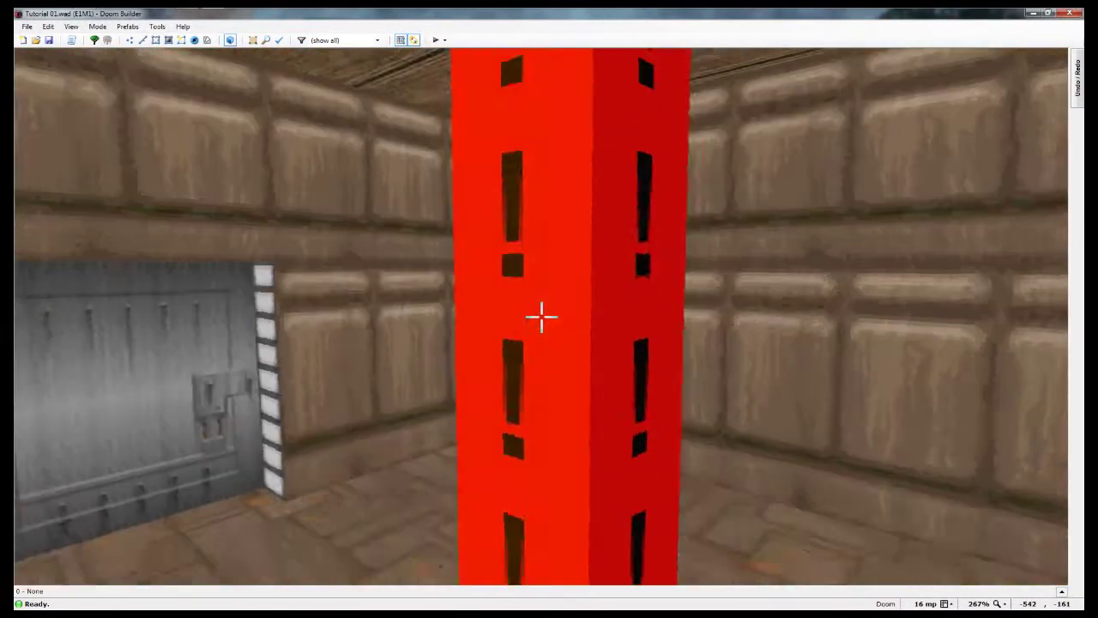
{"action": "key", "text": "s"}
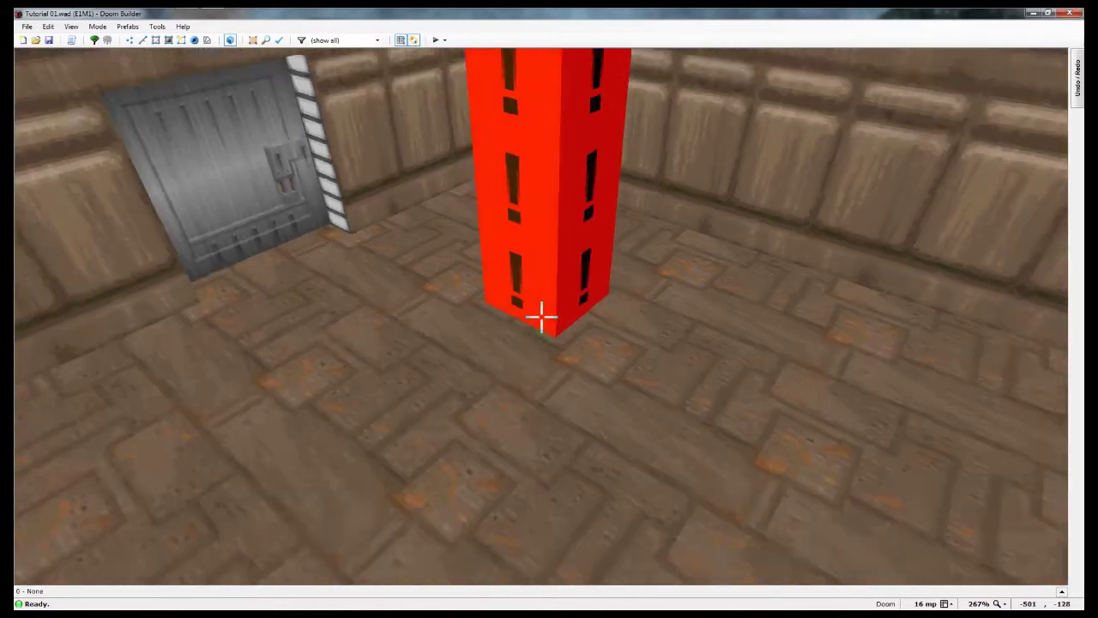
{"action": "key", "text": "s"}
{"action": "key", "text": "d"}
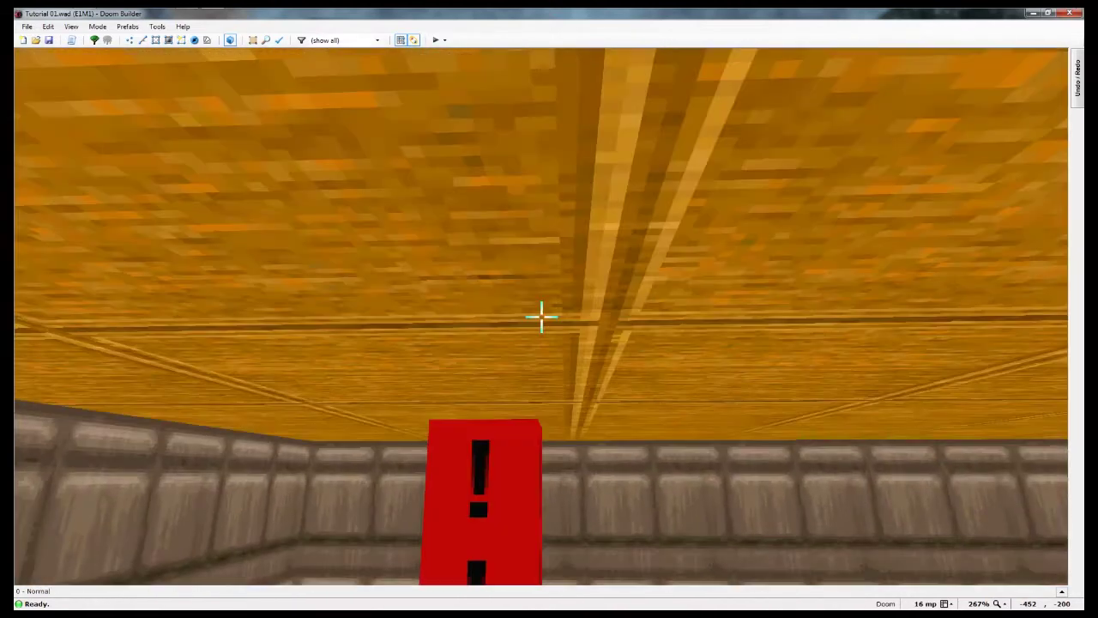
{"action": "key", "text": "f"}
{"action": "key", "text": "f"}
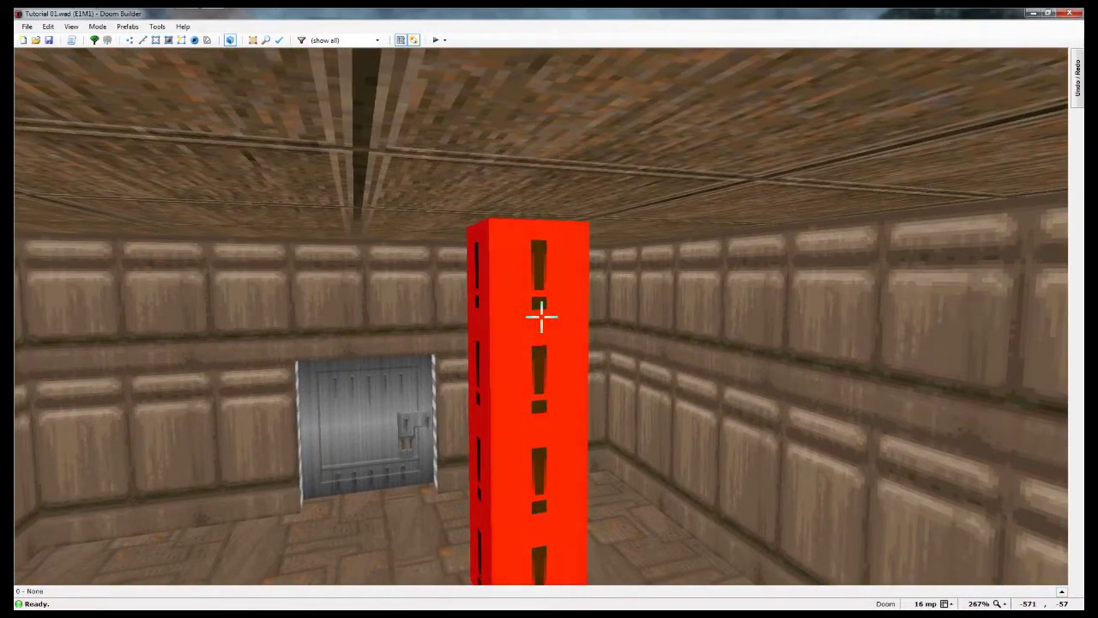
Step: Select all four sides of the pillar and set their front middle texture to STARTAN1
{"action": "key", "text": "e"}
{"action": "key", "text": "s"}
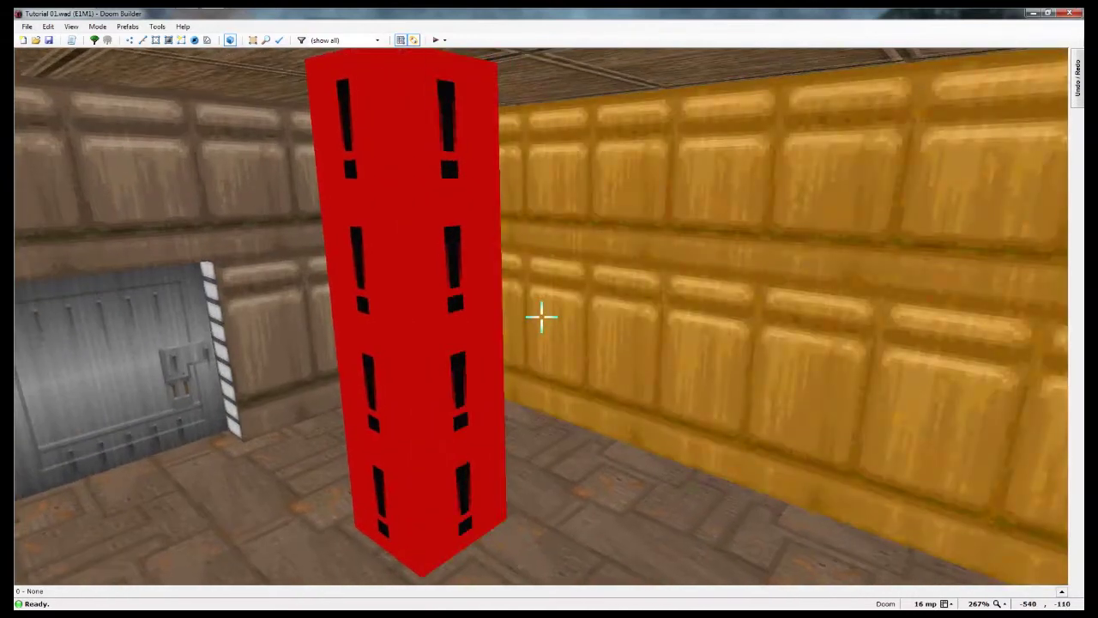
{"action": "key", "text": "s"}
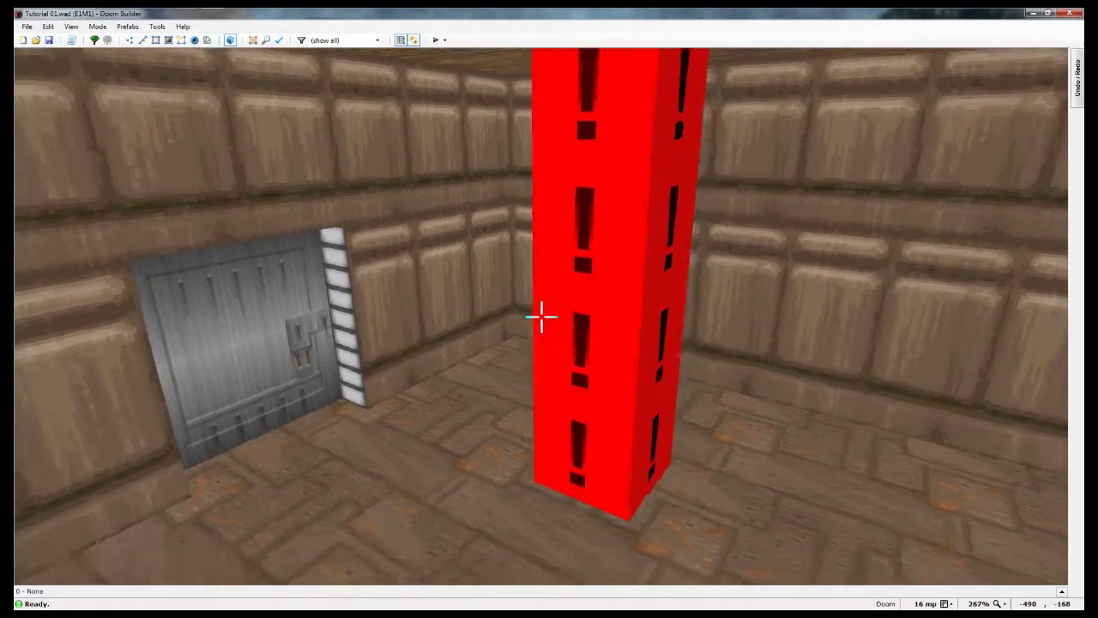
{"action": "key", "text": "f"}
{"action": "key", "text": "f"}
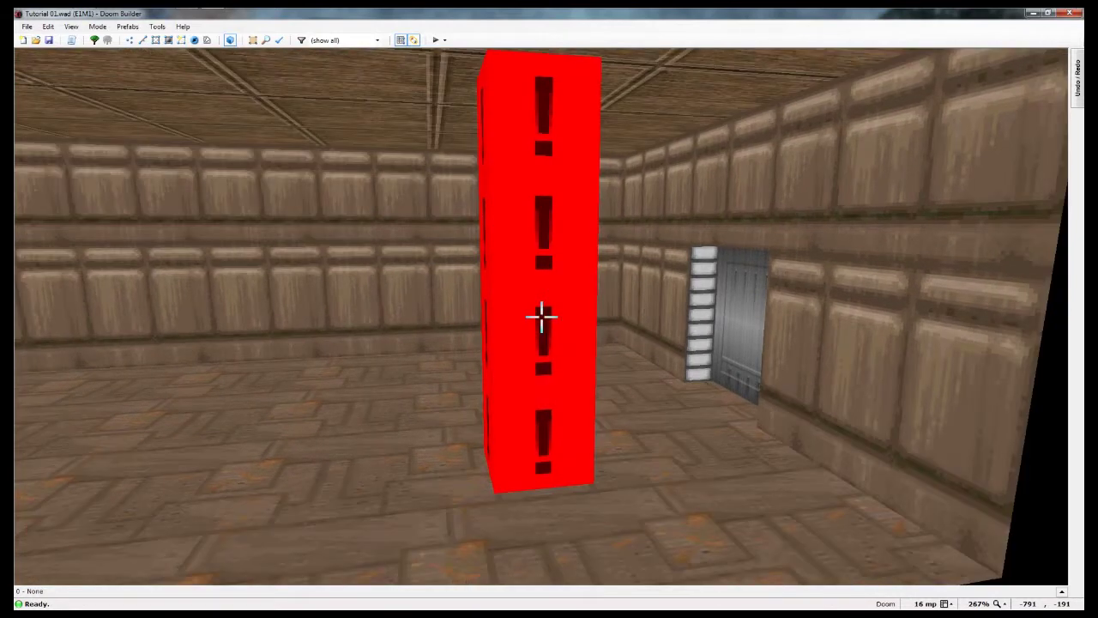
{"action": "key", "text": "f"}
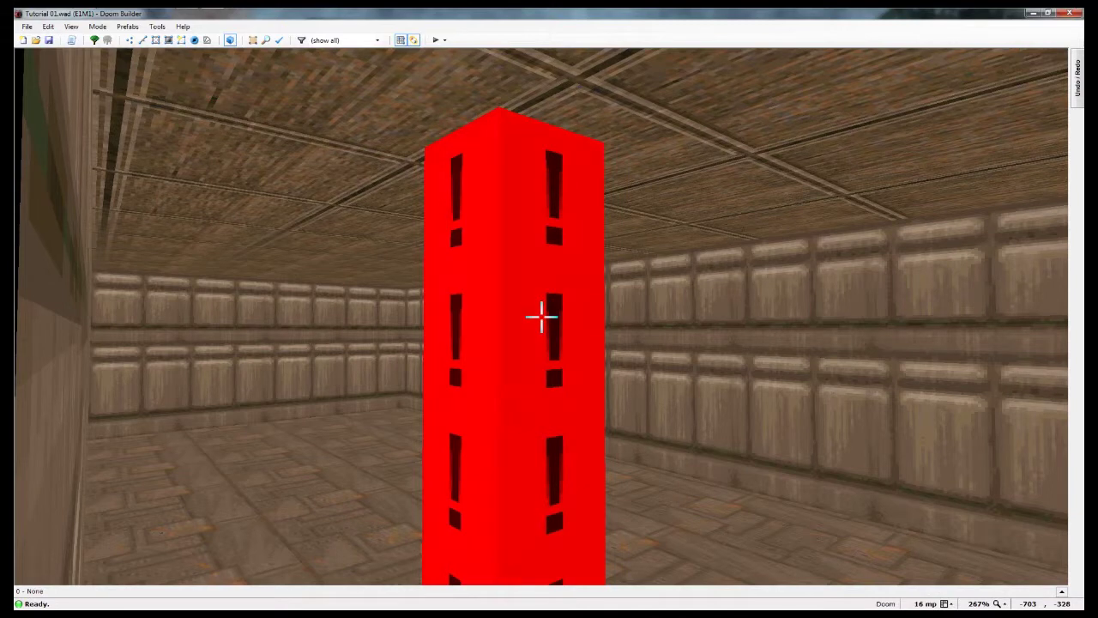
{"action": "key", "text": "f"}
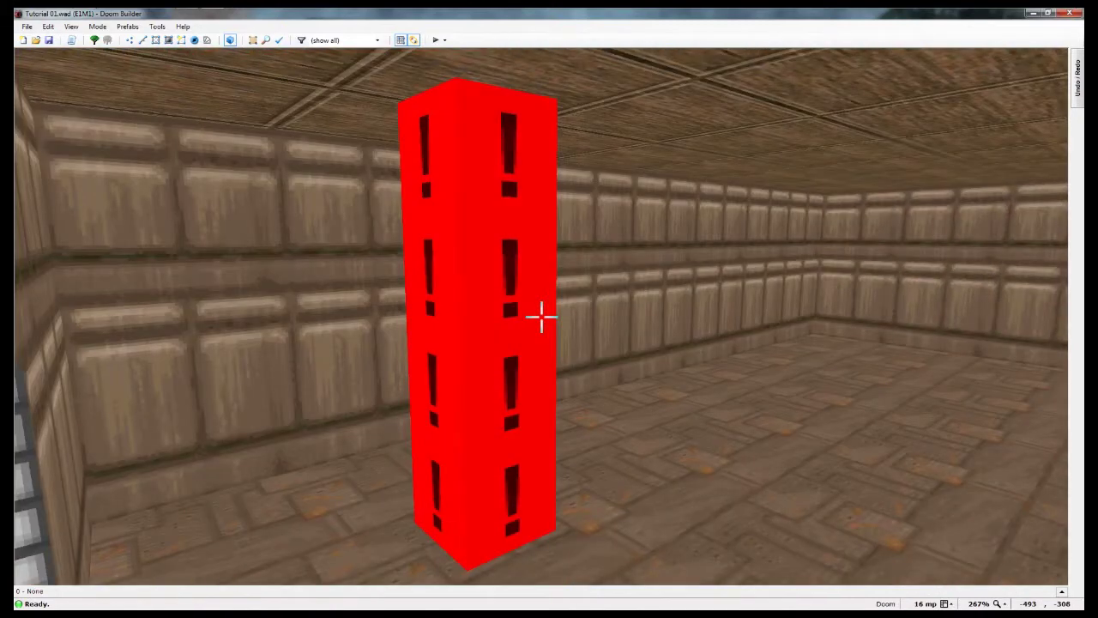
{"action": "right_click", "coordinate": [541, 316]}
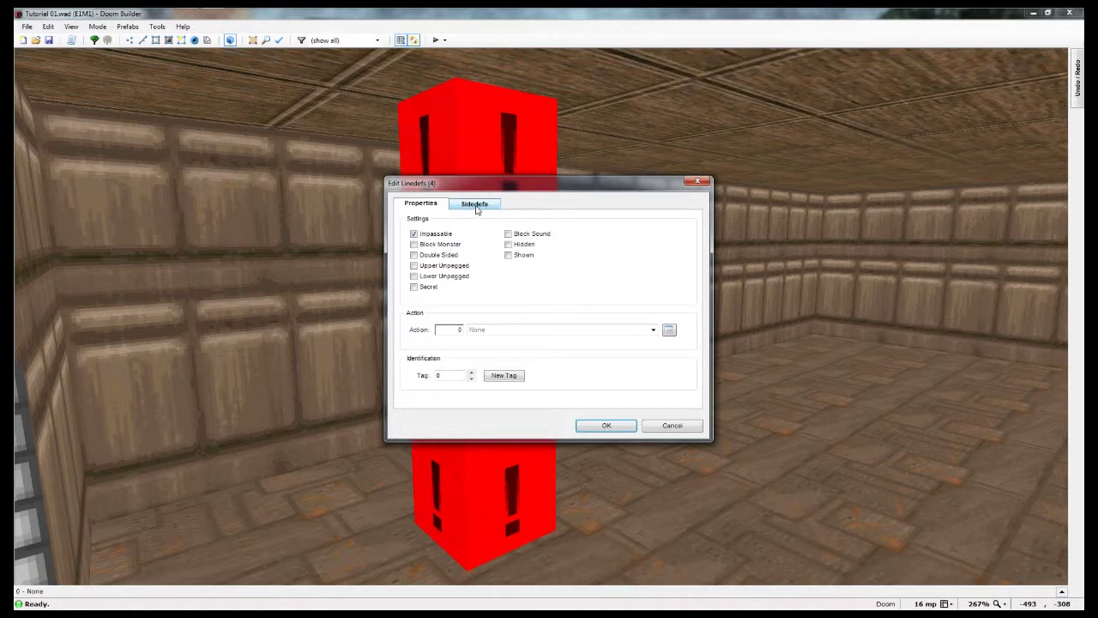
{"action": "left_click", "coordinate": [475, 205]}
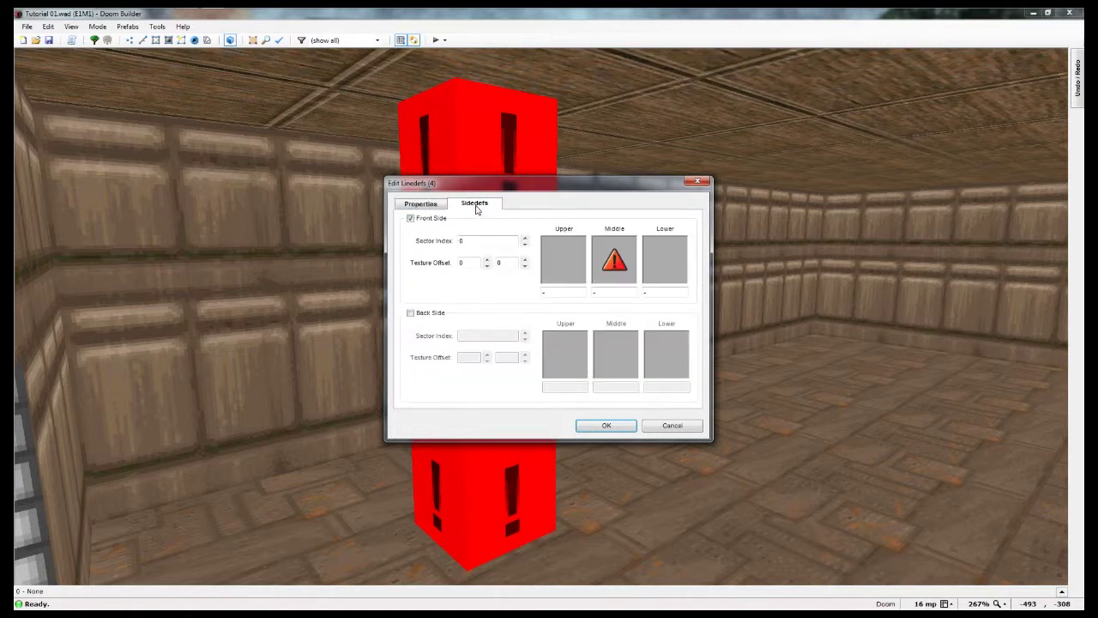
{"action": "left_click", "coordinate": [613, 260]}
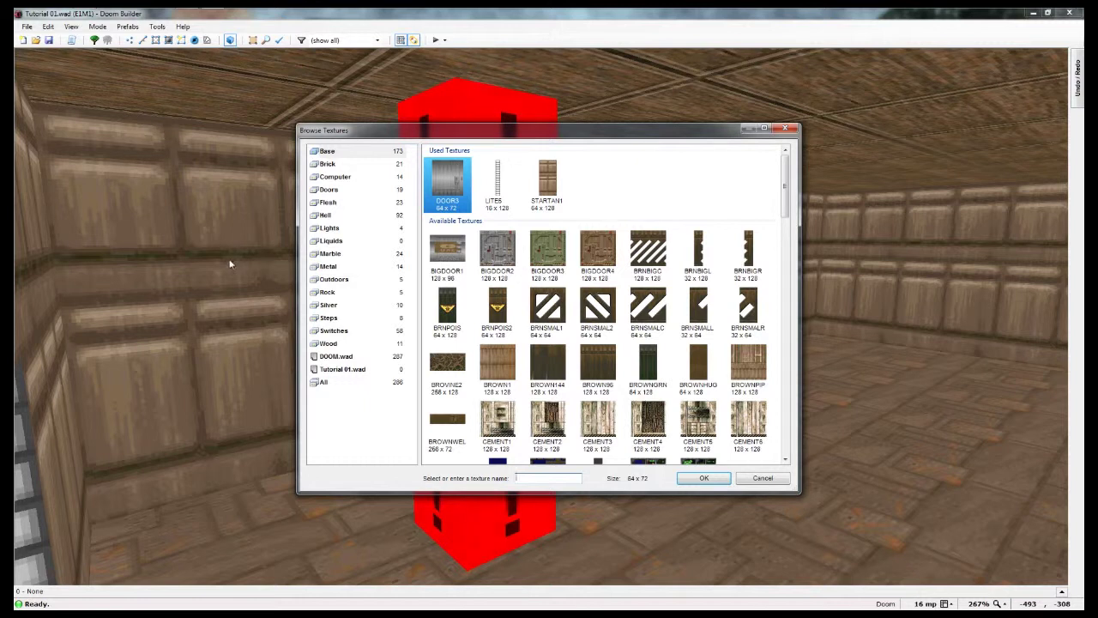
{"action": "left_click", "coordinate": [546, 193]}
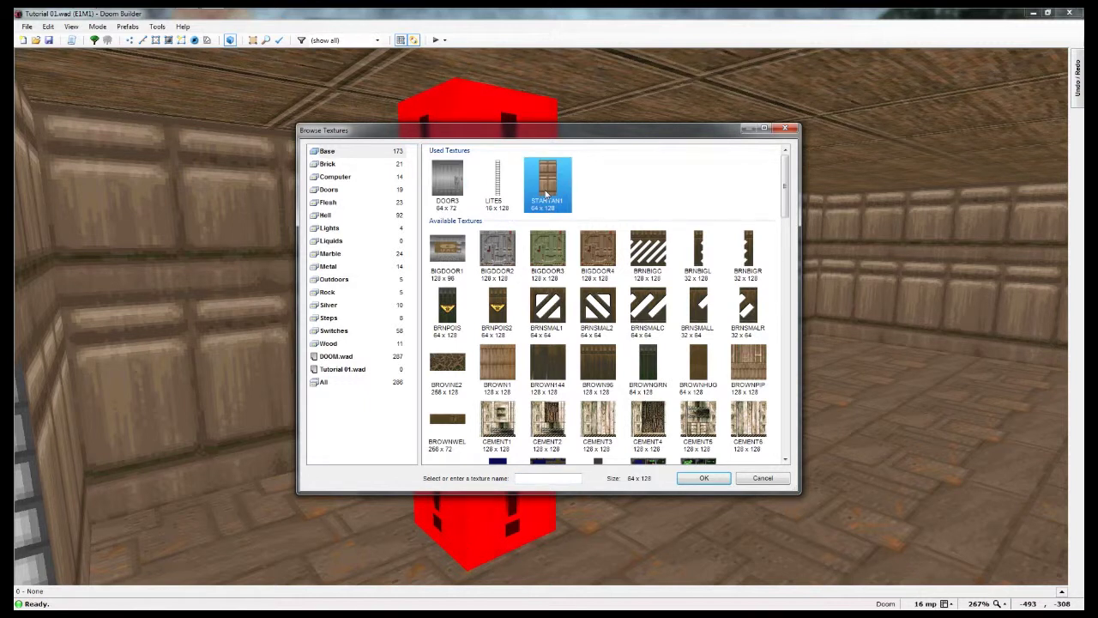
{"action": "left_click", "coordinate": [722, 482]}
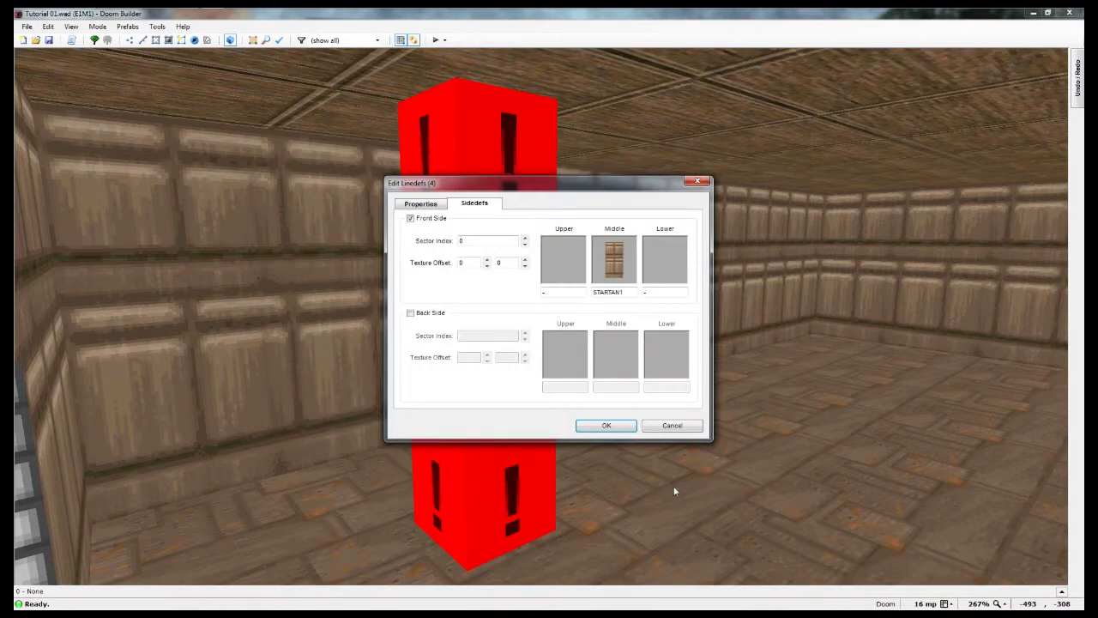
{"action": "left_click", "coordinate": [606, 426]}
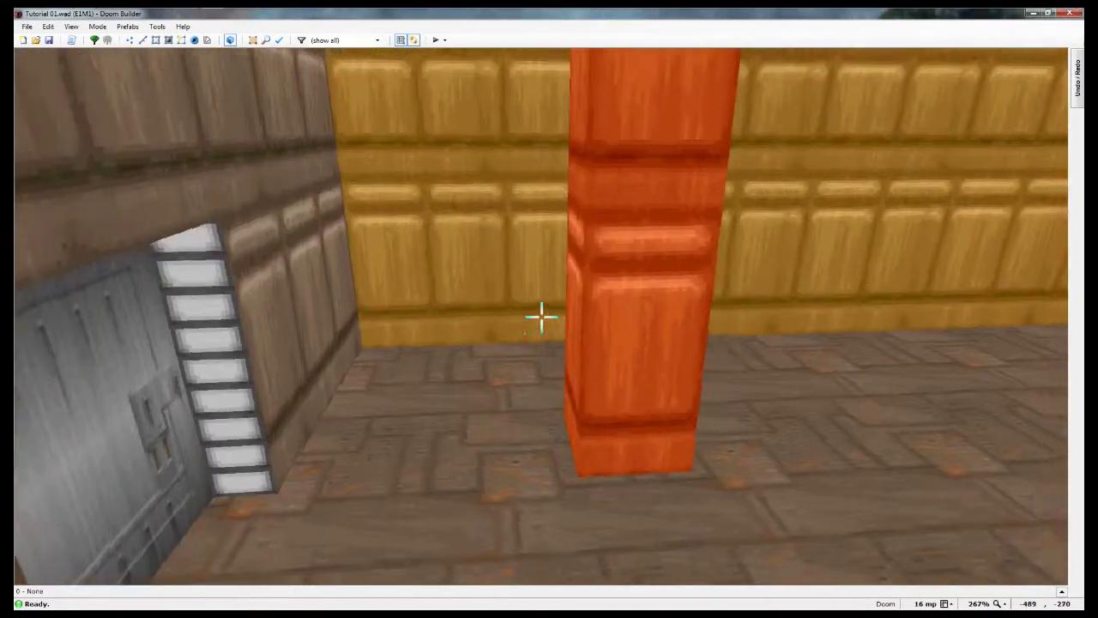
Step: Open the front middle texture choice for the pillar's four selected sides and look through the Base textures
{"action": "key", "text": "d"}
{"action": "key", "text": "f"}
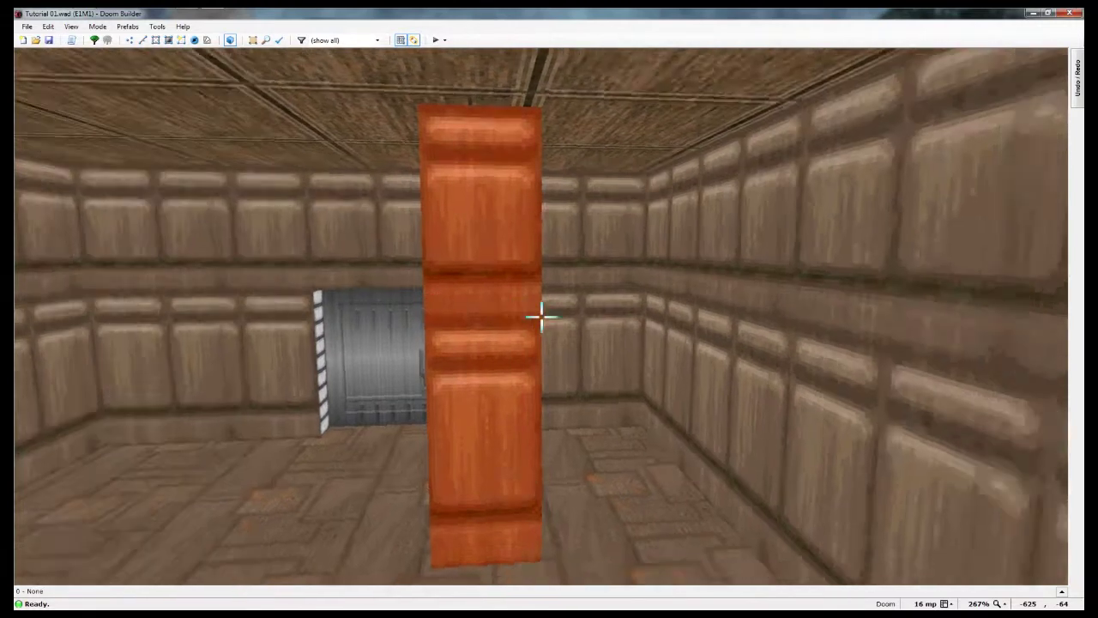
{"action": "key", "text": "s"}
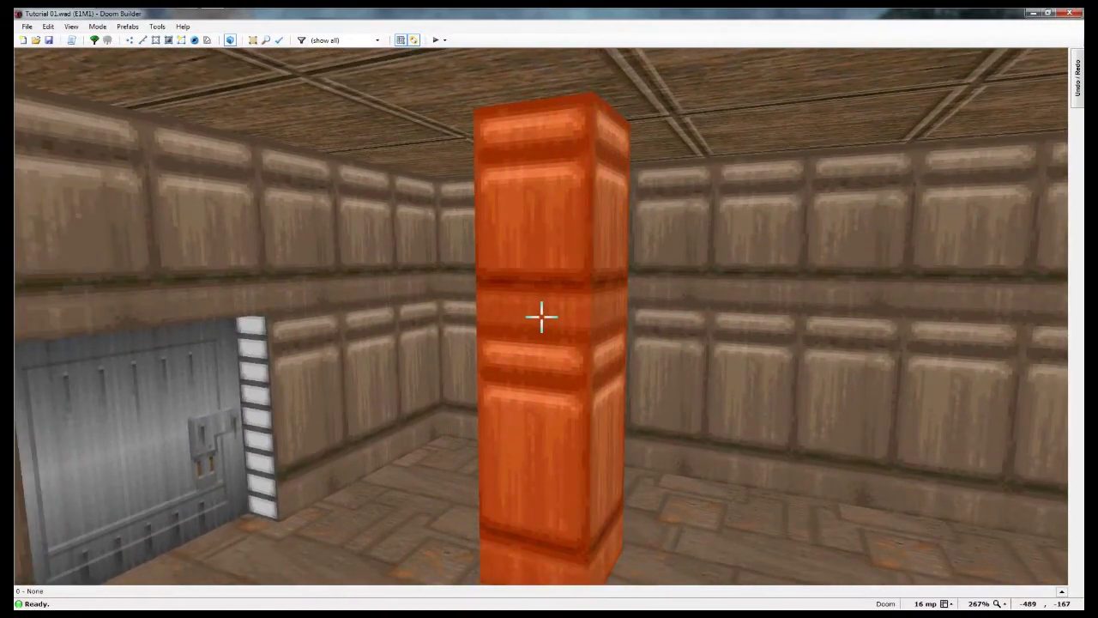
{"action": "key", "text": "f"}
{"action": "key", "text": "s"}
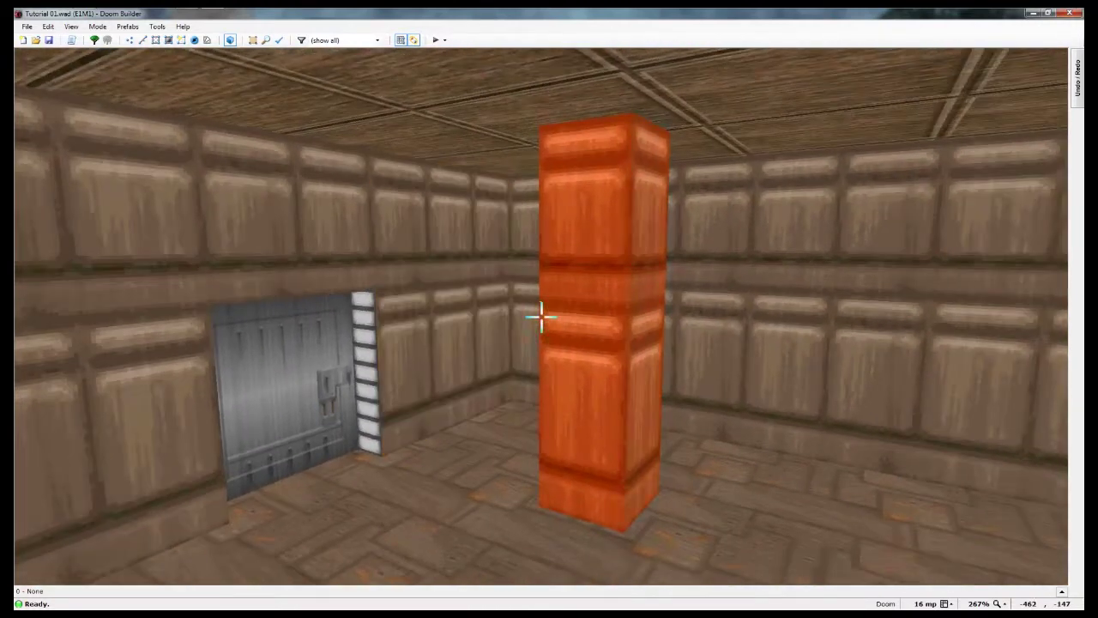
{"action": "right_click", "coordinate": [542, 317]}
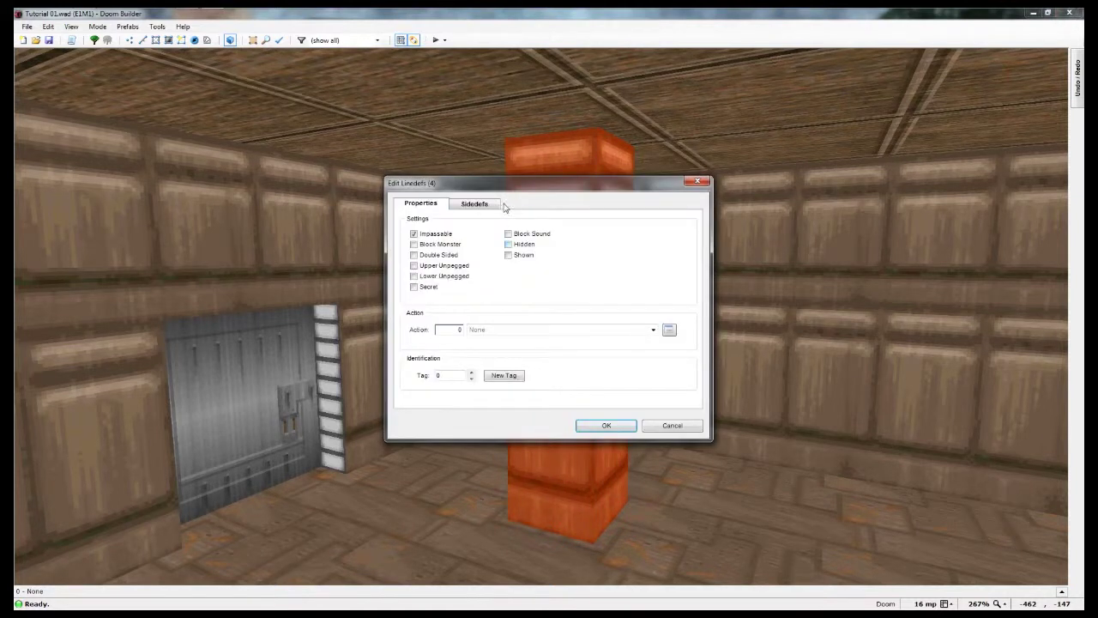
{"action": "left_click", "coordinate": [487, 206]}
{"action": "left_click", "coordinate": [604, 264]}
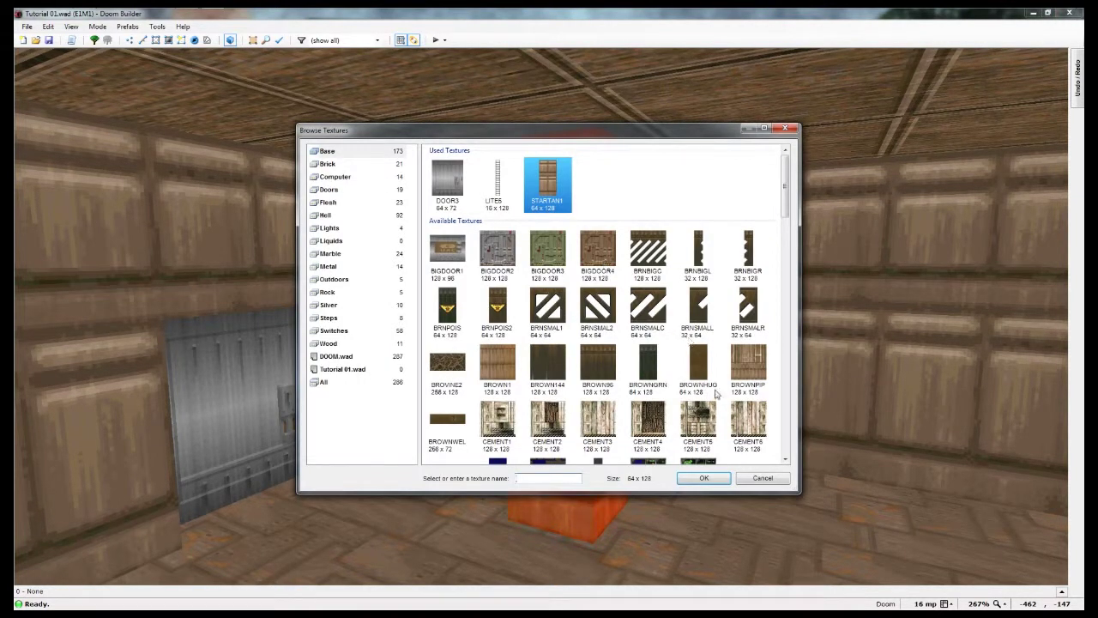
{"action": "left_click_drag", "start_coordinate": [784, 209], "coordinate": [791, 249]}
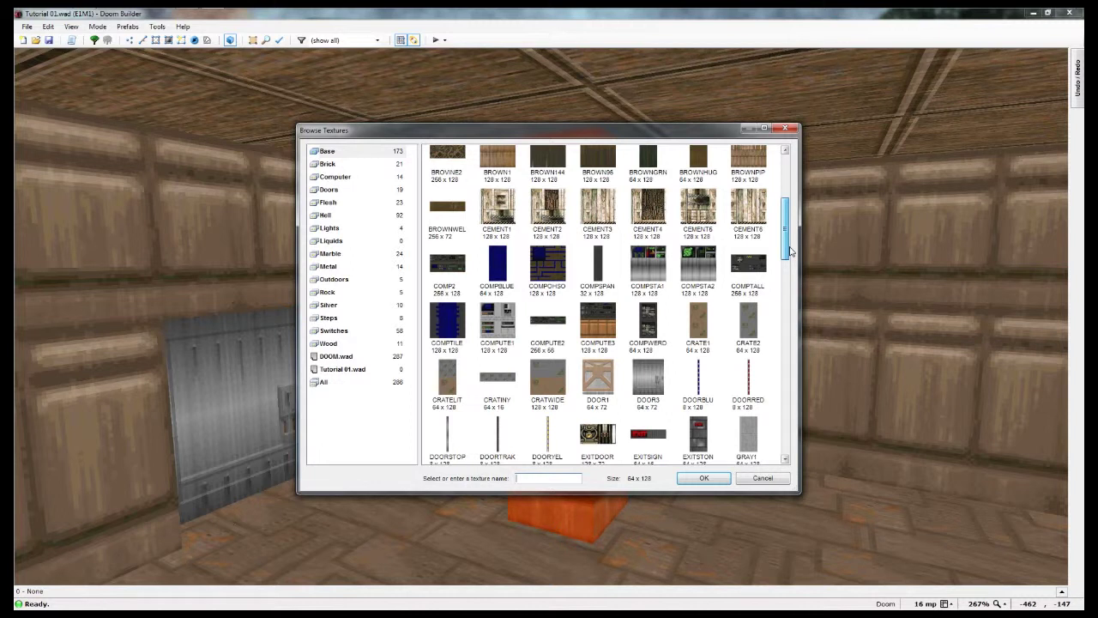
{"action": "left_click_drag", "start_coordinate": [791, 249], "coordinate": [790, 407]}
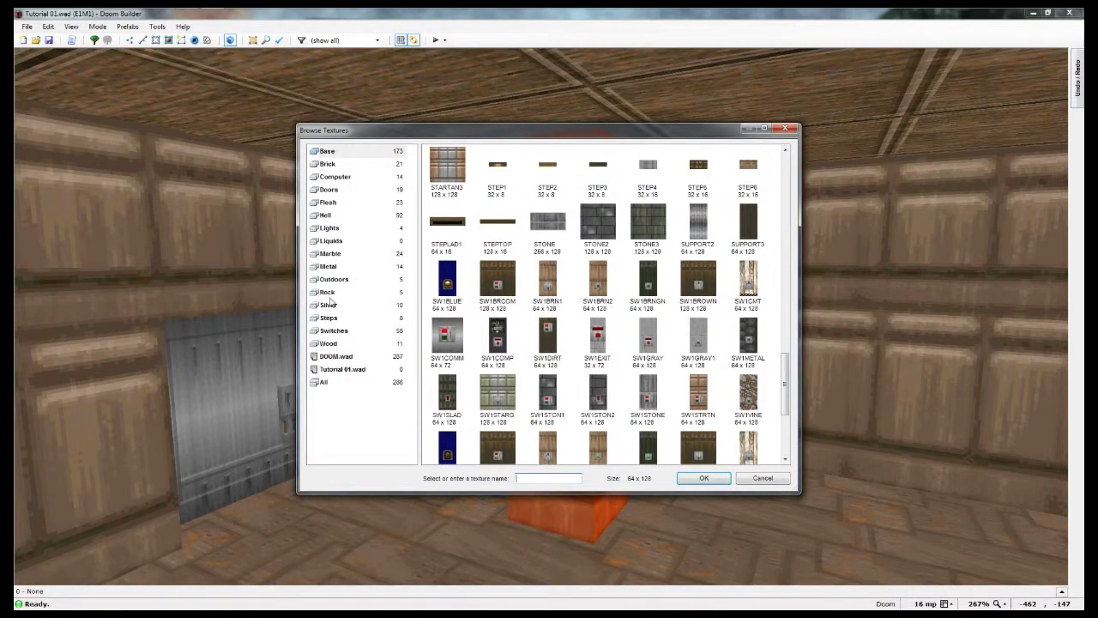
Step: Browse the Computer, Metal and Silver texture sets, apply STEP4 as the pillar's middle texture, and clear the selection of its sides
{"action": "left_click", "coordinate": [332, 179]}
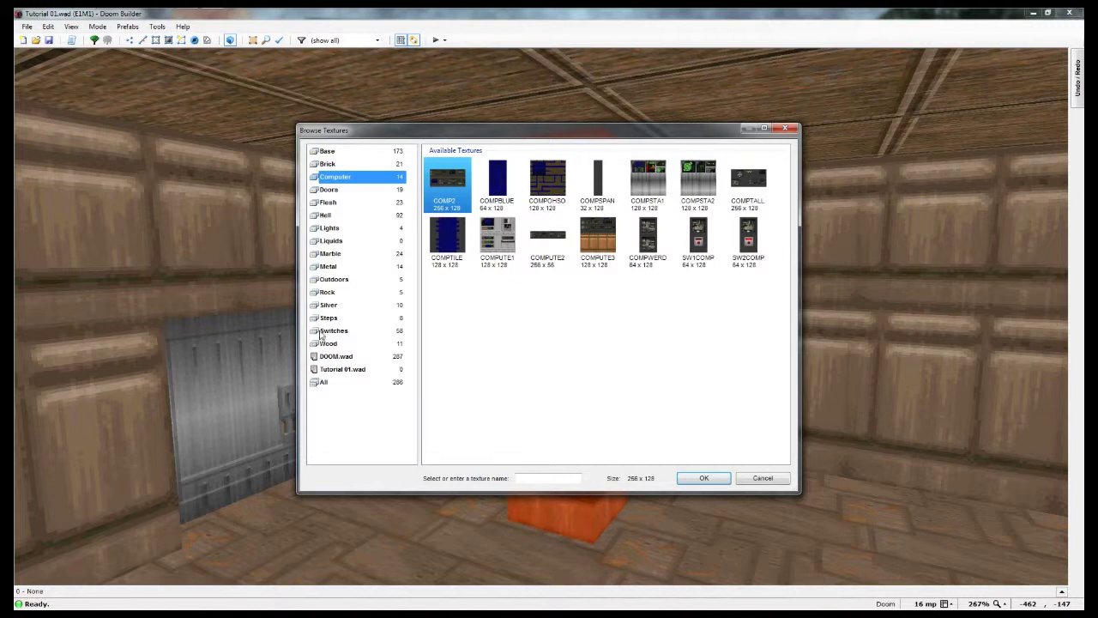
{"action": "left_click", "coordinate": [316, 267]}
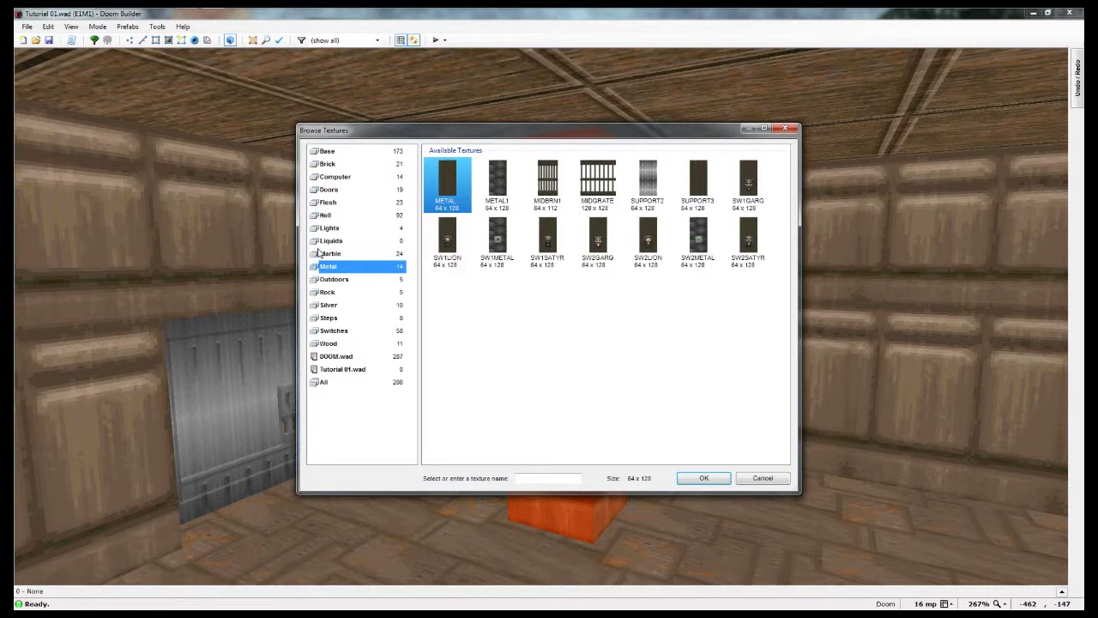
{"action": "left_click", "coordinate": [319, 307]}
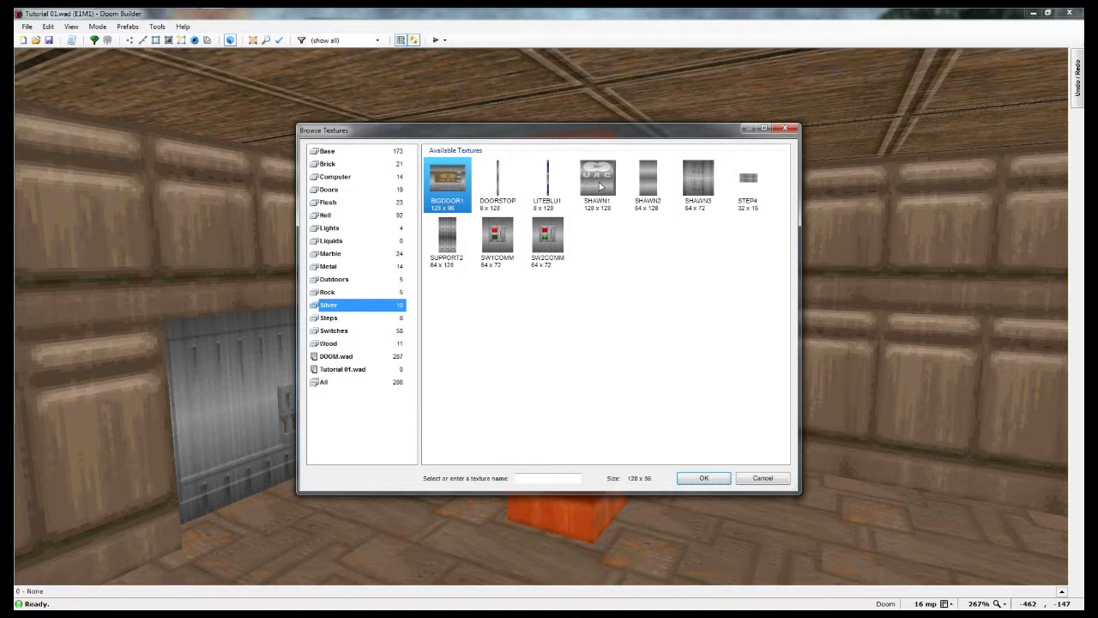
{"action": "left_click", "coordinate": [755, 194]}
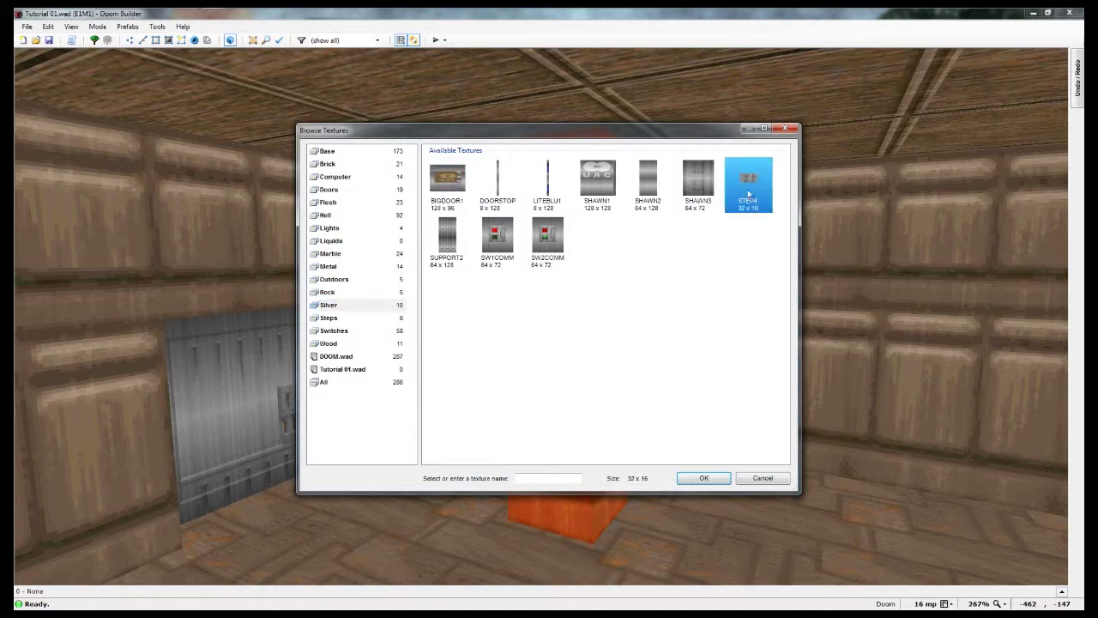
{"action": "left_click", "coordinate": [708, 476]}
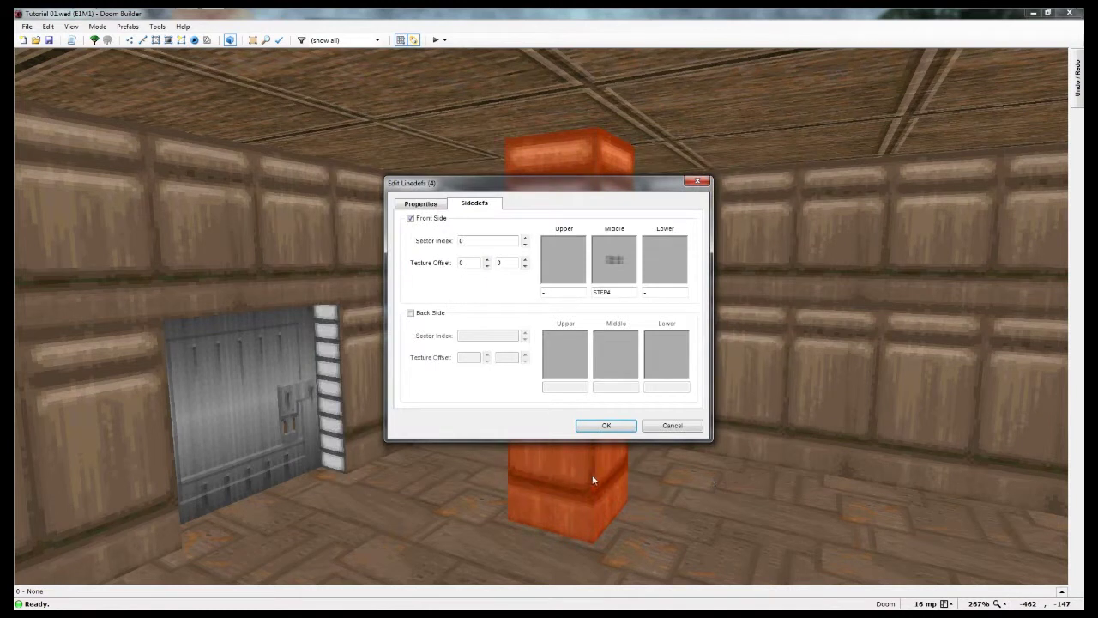
{"action": "left_click", "coordinate": [600, 426]}
{"action": "key", "text": "w"}
{"action": "key", "text": "w"}
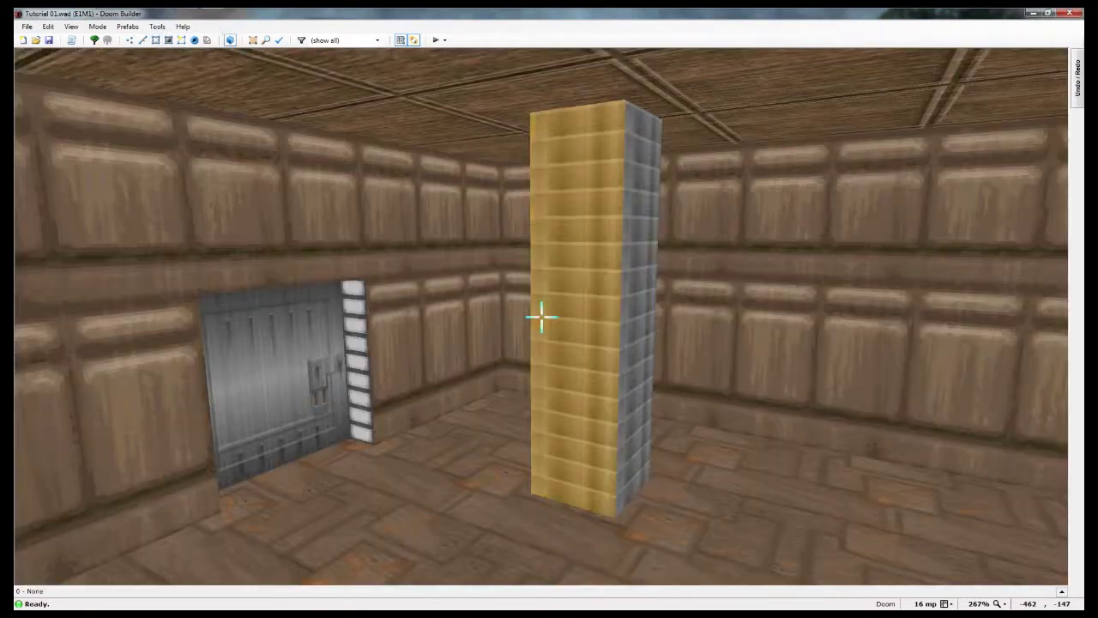
Step: Examine the STEP4-textured pillar from several sides and open one side's linedef properties, closing them without changes
{"action": "key", "text": "e"}
{"action": "key", "text": "f"}
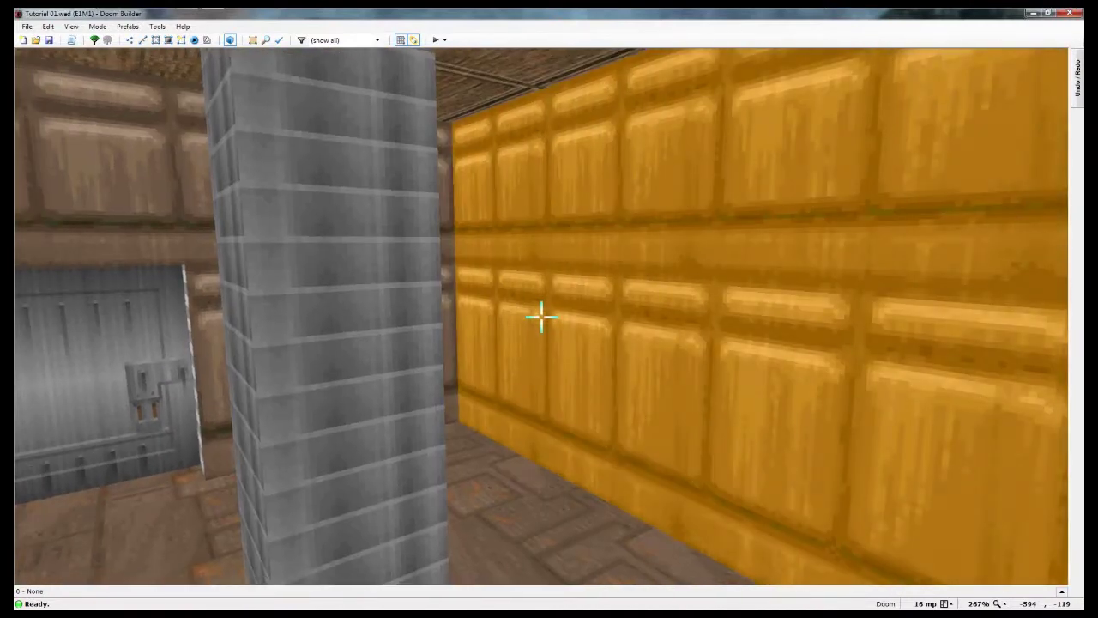
{"action": "key", "text": "f"}
{"action": "key", "text": "f"}
{"action": "key", "text": "s"}
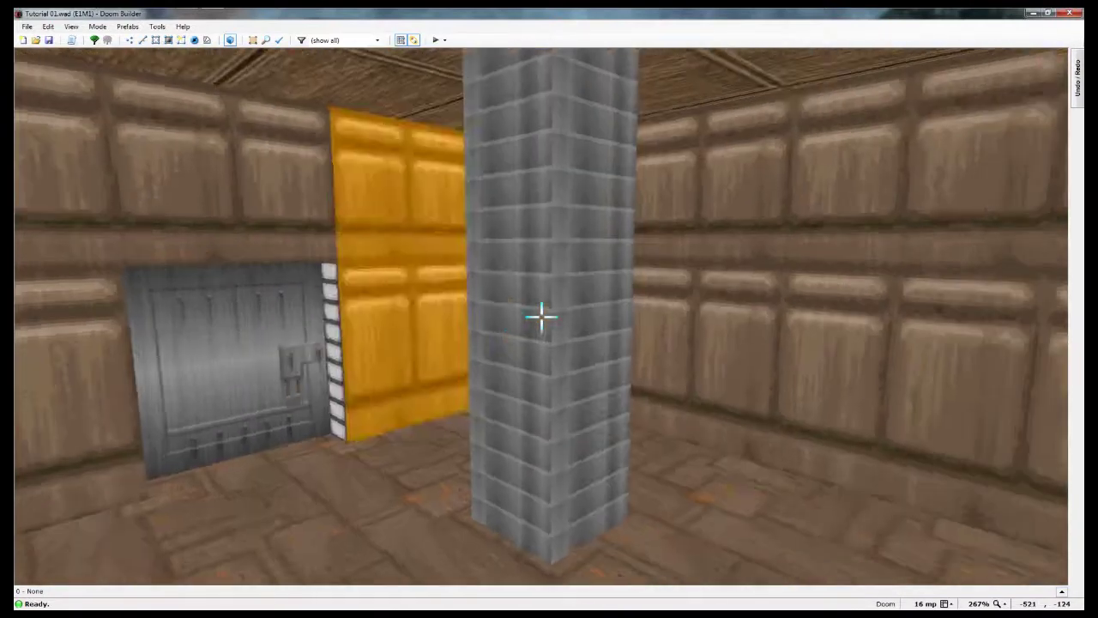
{"action": "key", "text": "s"}
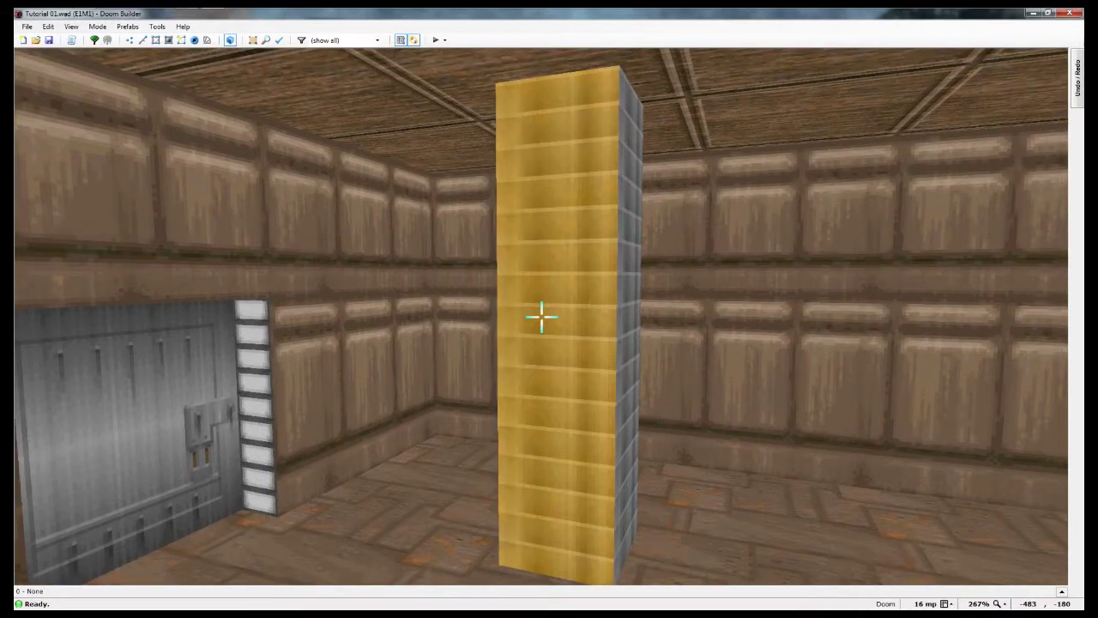
{"action": "right_click", "coordinate": [541, 317]}
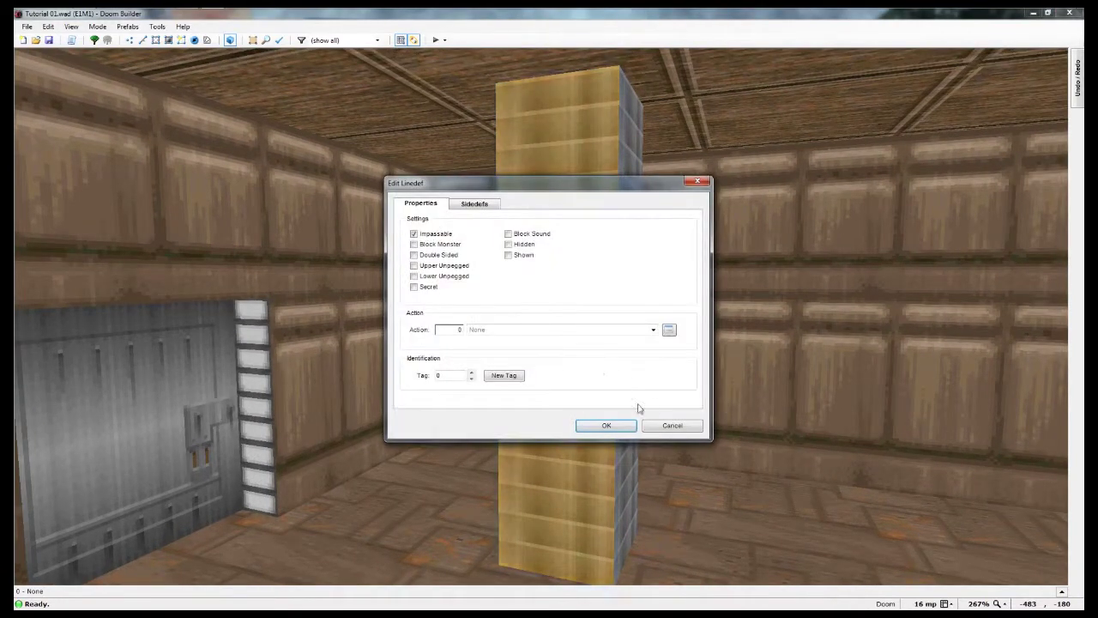
{"action": "left_click", "coordinate": [671, 425]}
{"action": "key", "text": "s"}
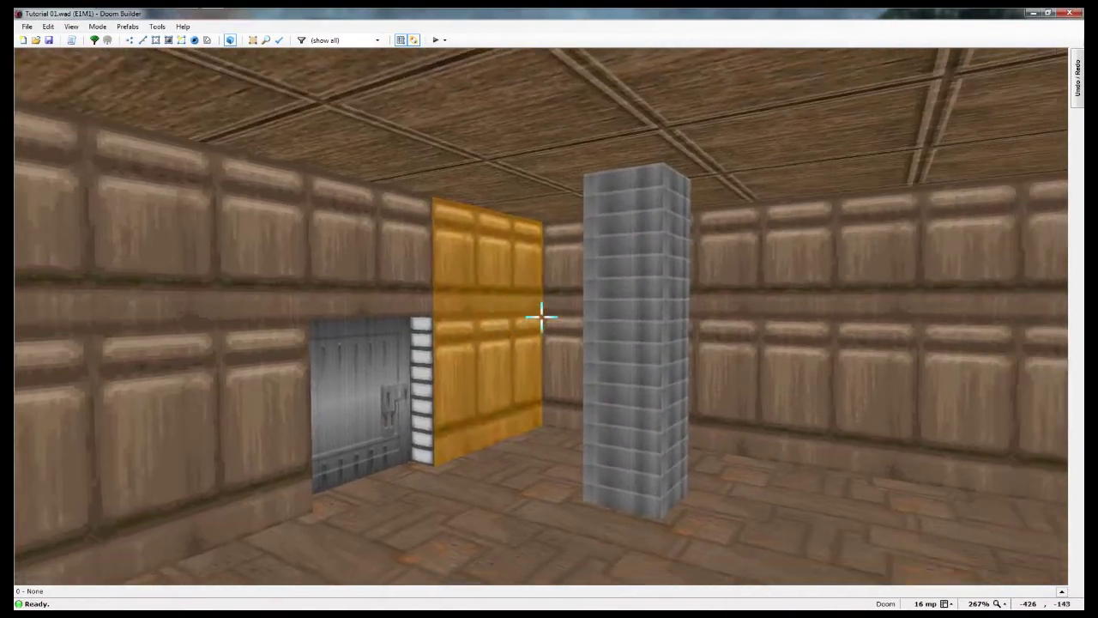
Step: Select all four sides of the STEP4-textured pillar
{"action": "key", "text": "f"}
{"action": "left_click", "coordinate": [542, 317]}
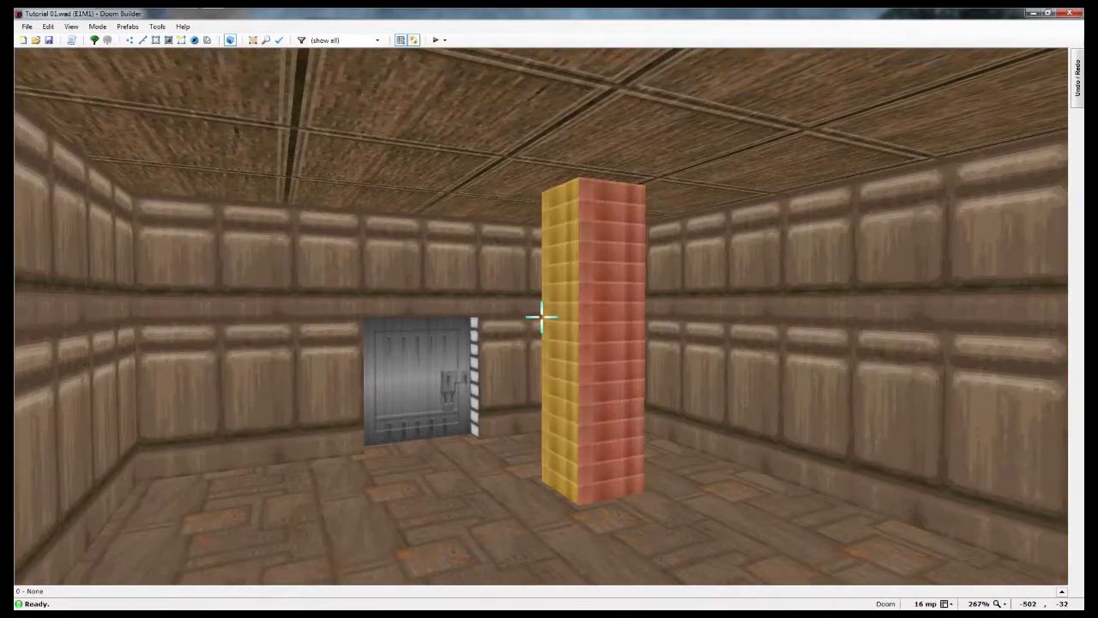
{"action": "left_click", "coordinate": [541, 316]}
{"action": "key", "text": "f"}
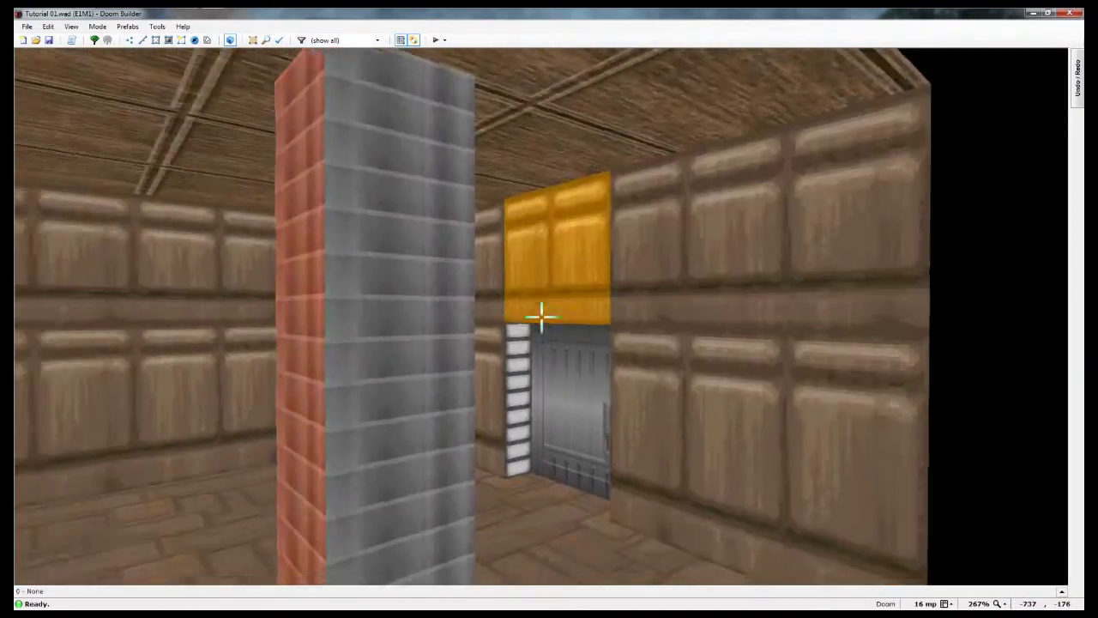
{"action": "left_click", "coordinate": [541, 316]}
{"action": "key", "text": "e"}
{"action": "left_click", "coordinate": [541, 316]}
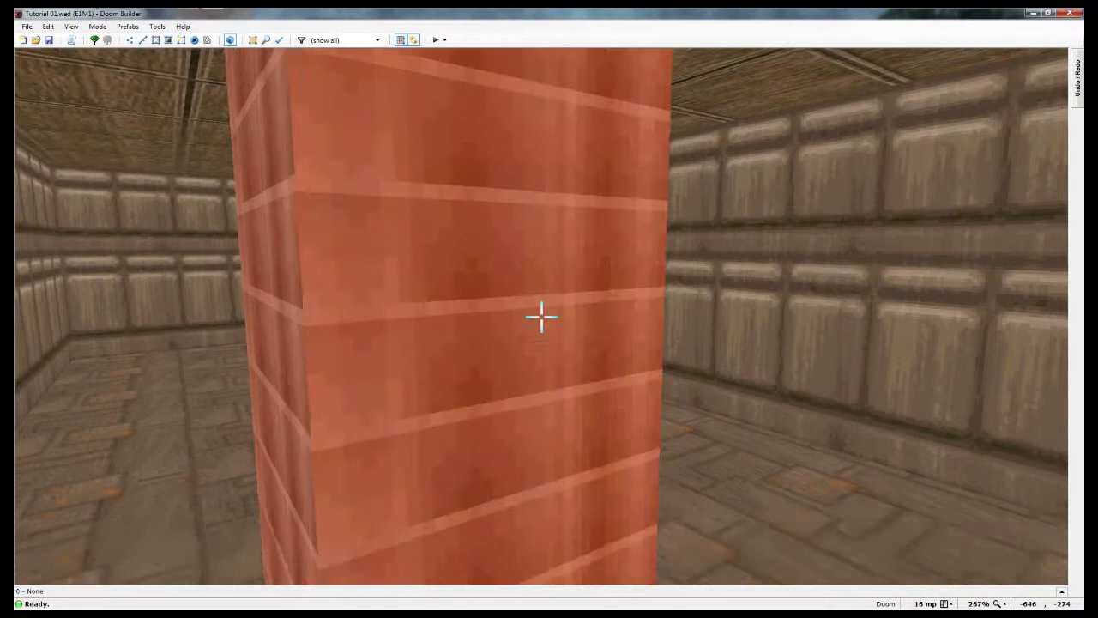
Step: Set the front middle texture of the pillar's four selected sides to SUPPORT2 from the Silver set
{"action": "right_click", "coordinate": [541, 316]}
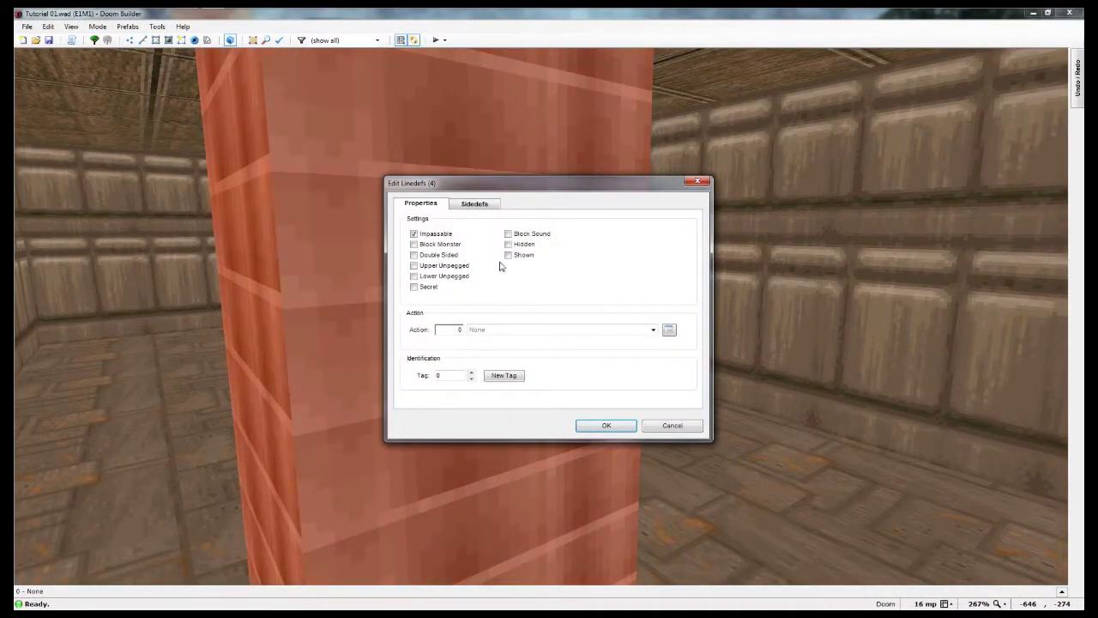
{"action": "left_click", "coordinate": [477, 205]}
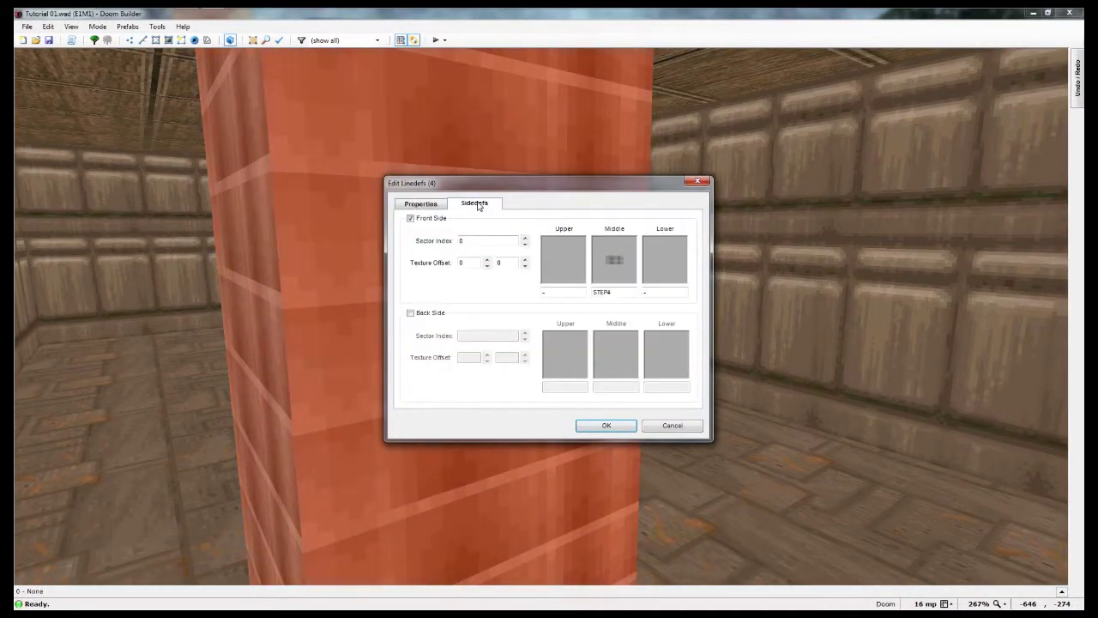
{"action": "left_click", "coordinate": [614, 260]}
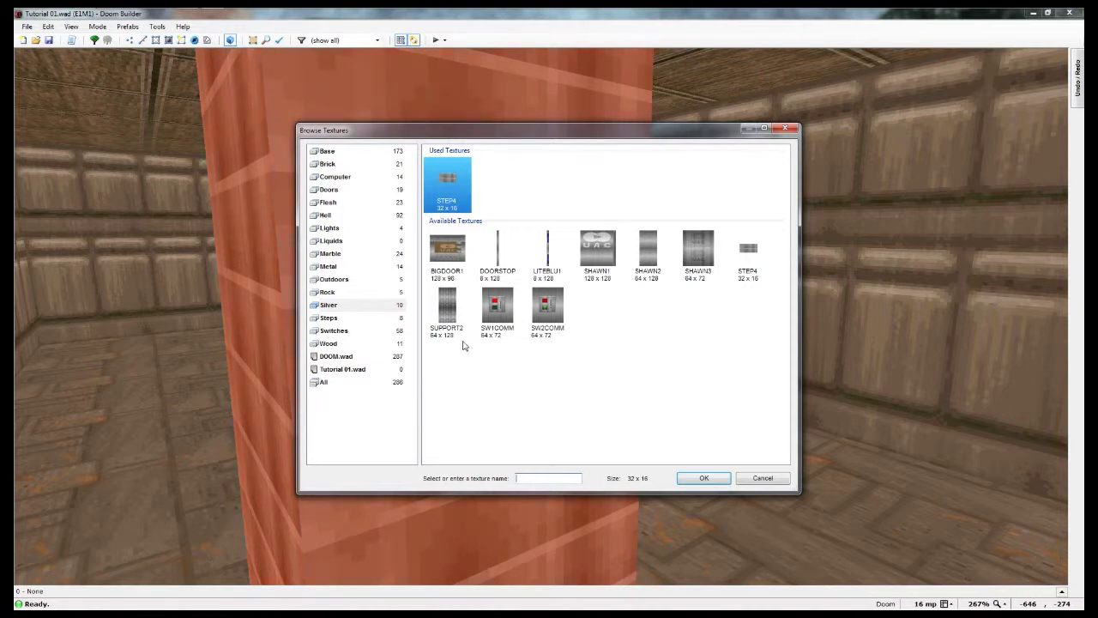
{"action": "left_click", "coordinate": [449, 317]}
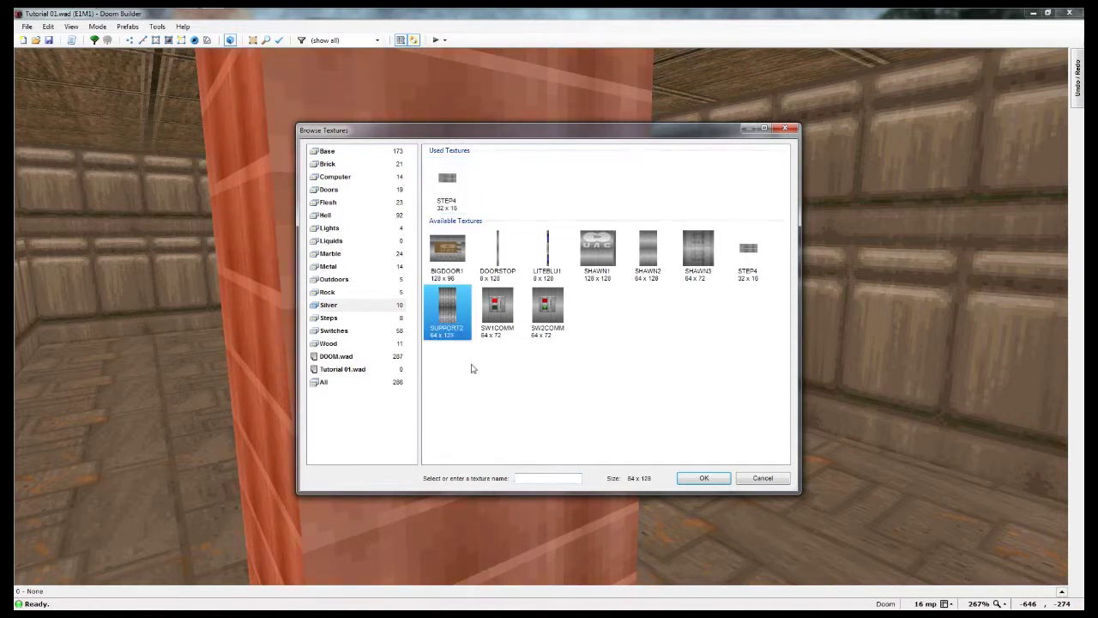
{"action": "left_click", "coordinate": [704, 478]}
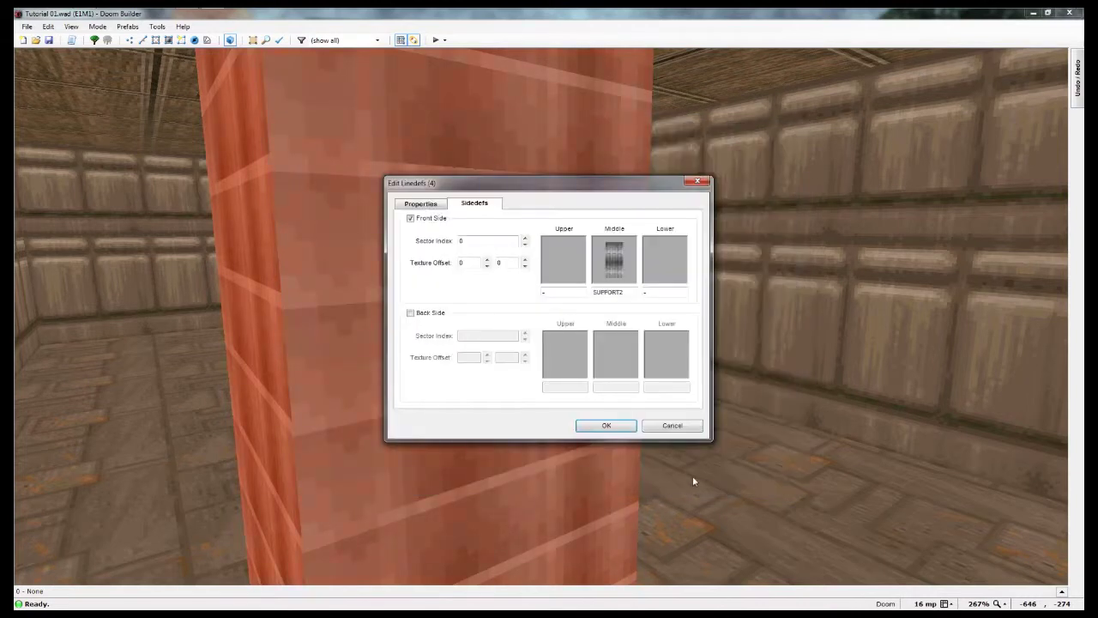
{"action": "left_click", "coordinate": [606, 425]}
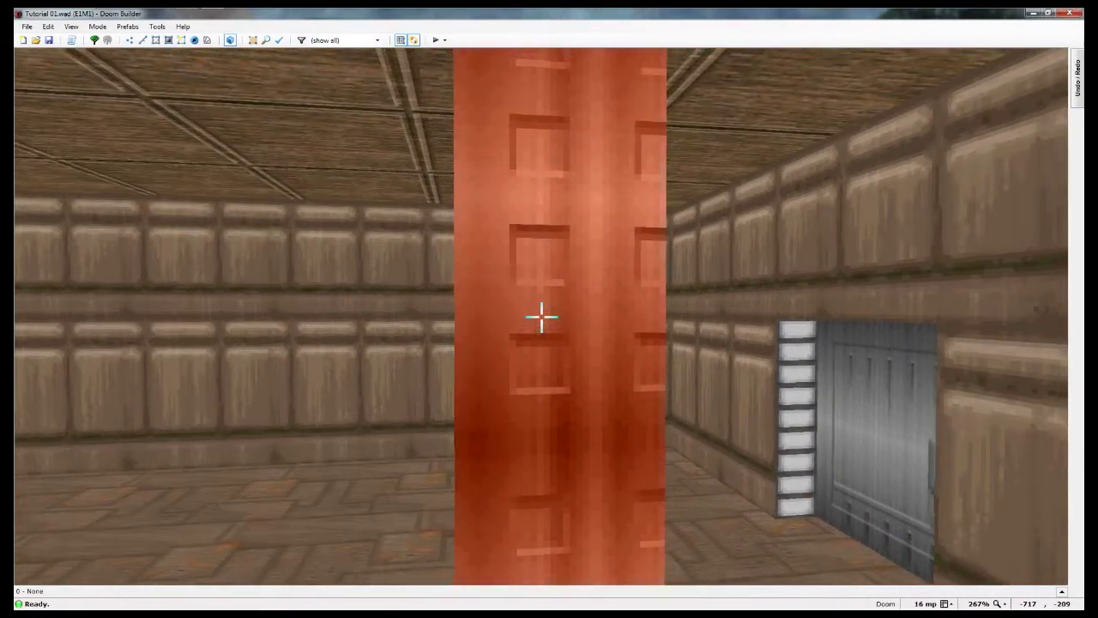
Step: Set the front middle texture of the pillar's four selected sides to SHAWN2 from the Silver set
{"action": "right_click", "coordinate": [542, 317]}
{"action": "left_click", "coordinate": [476, 206]}
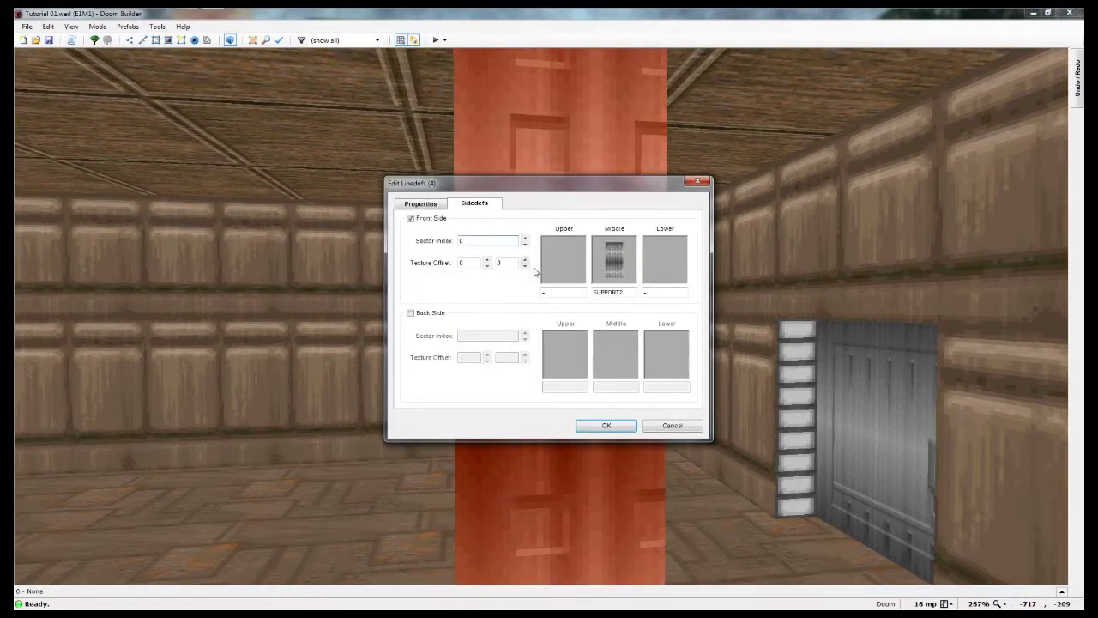
{"action": "left_click", "coordinate": [599, 268]}
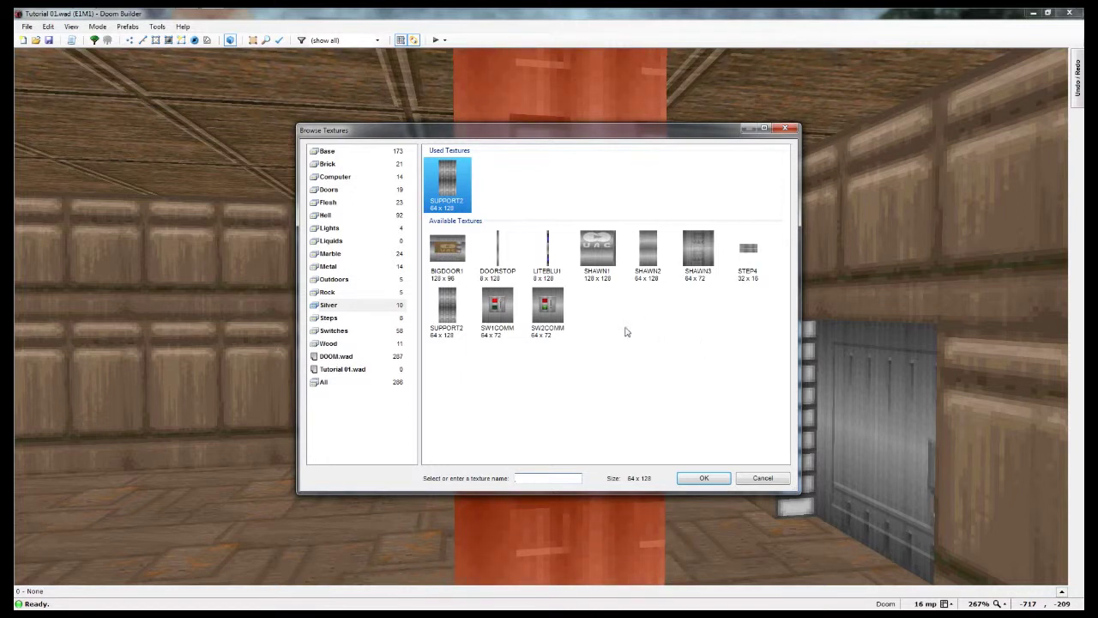
{"action": "left_click", "coordinate": [646, 260]}
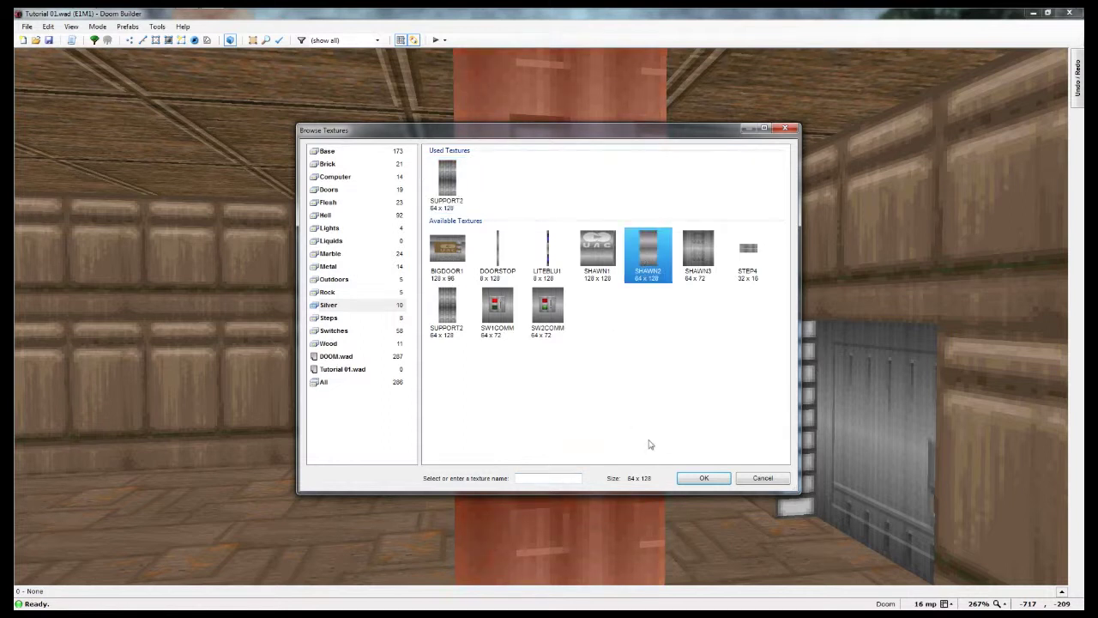
{"action": "left_click", "coordinate": [713, 482]}
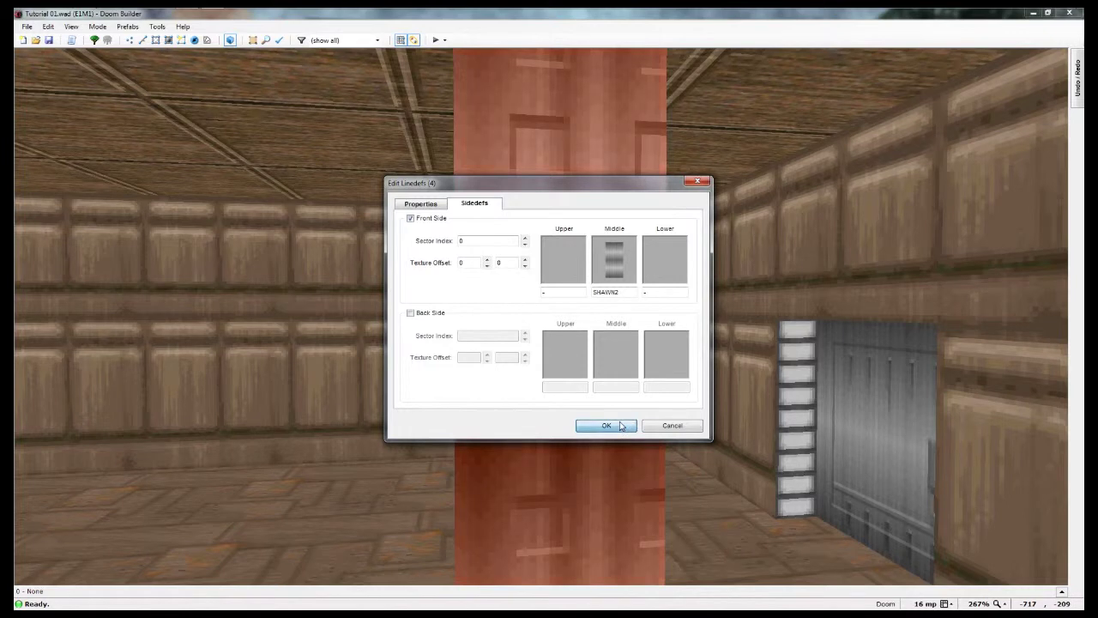
{"action": "left_click", "coordinate": [606, 426]}
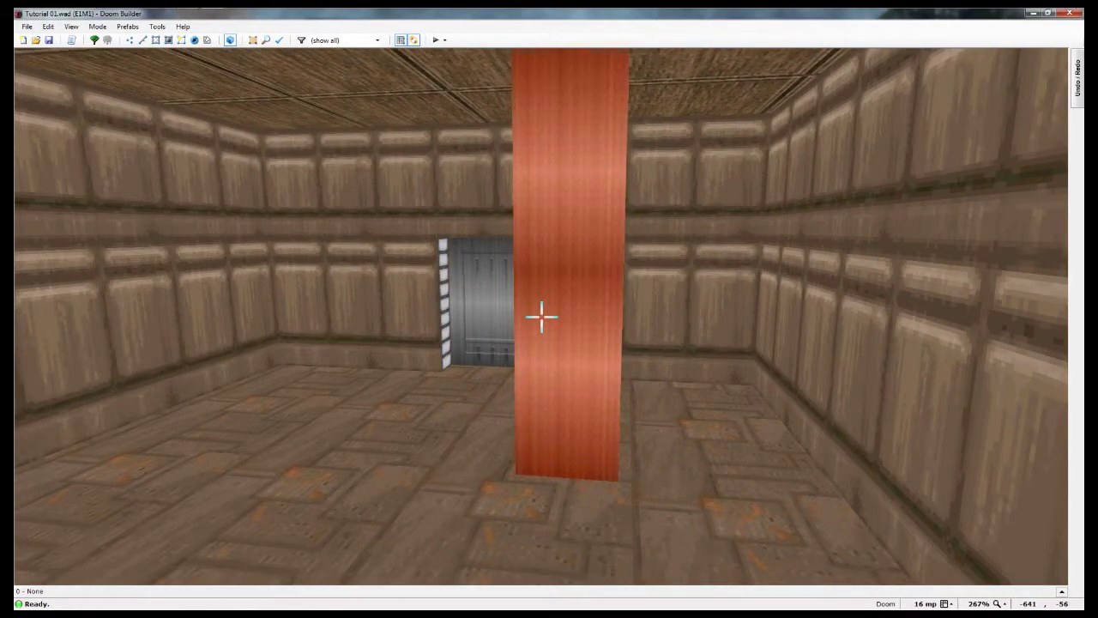
Step: Toggle gravity in the 3D view and move around the room to compare walking on the floor with flying freely
{"action": "key", "text": "g"}
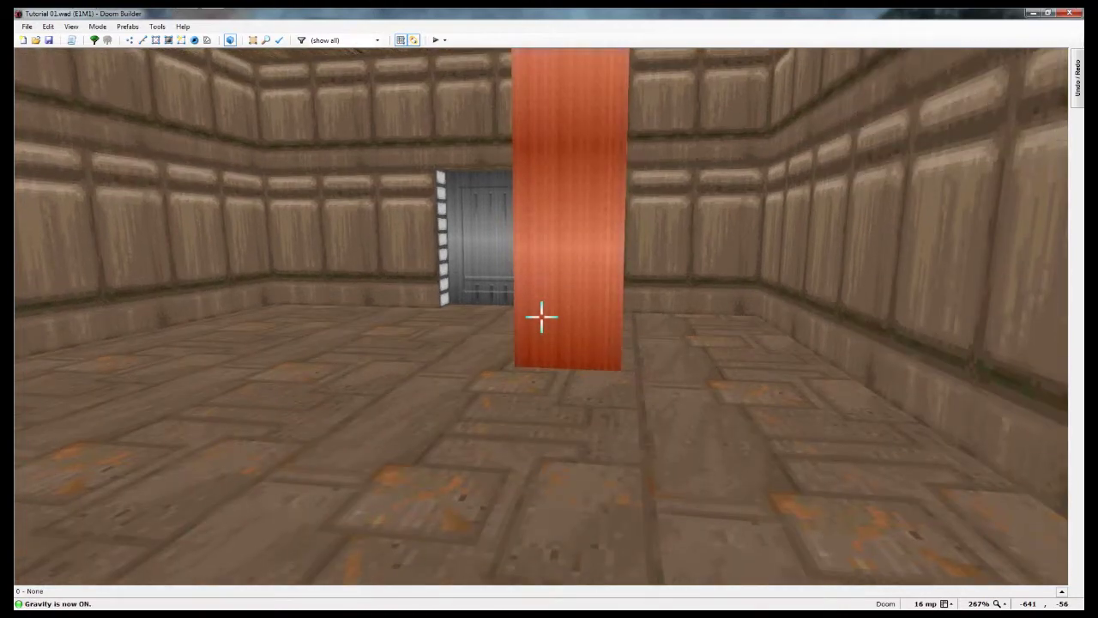
{"action": "key", "text": "e"}
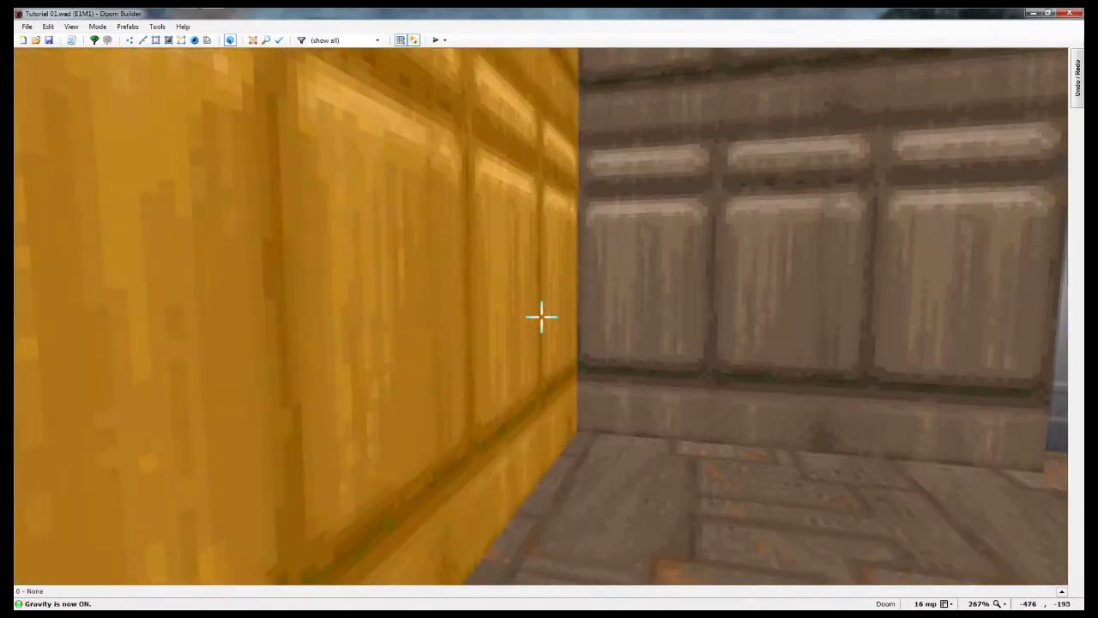
{"action": "key", "text": "d"}
{"action": "key", "text": "e"}
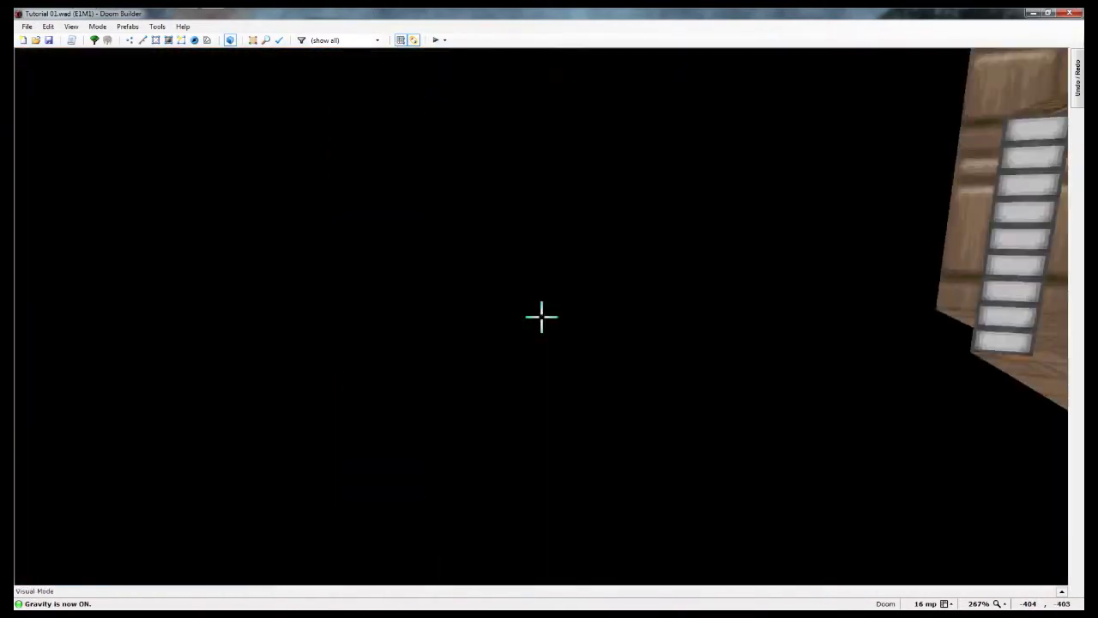
{"action": "key", "text": "d"}
{"action": "key", "text": "d"}
{"action": "key", "text": "g"}
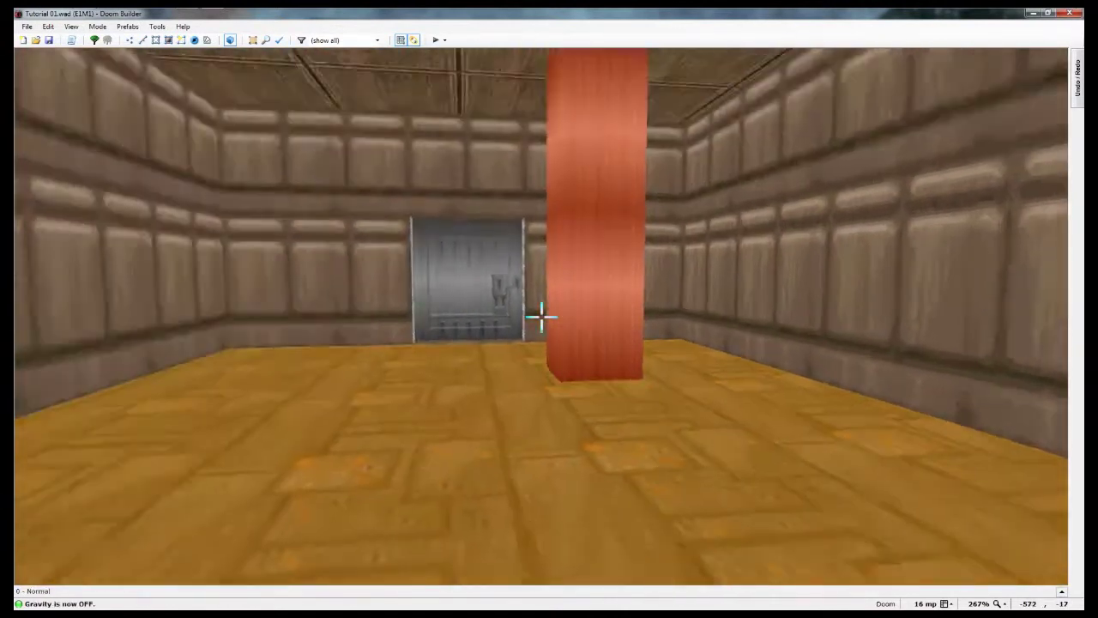
{"action": "key", "text": "e"}
{"action": "key", "text": "d"}
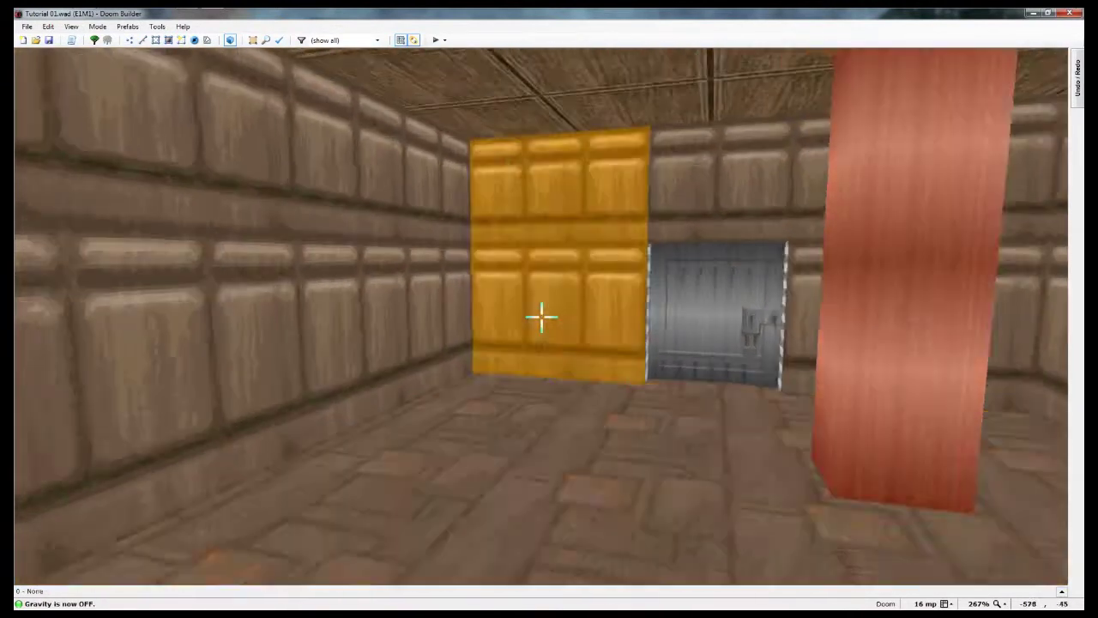
{"action": "key", "text": "d"}
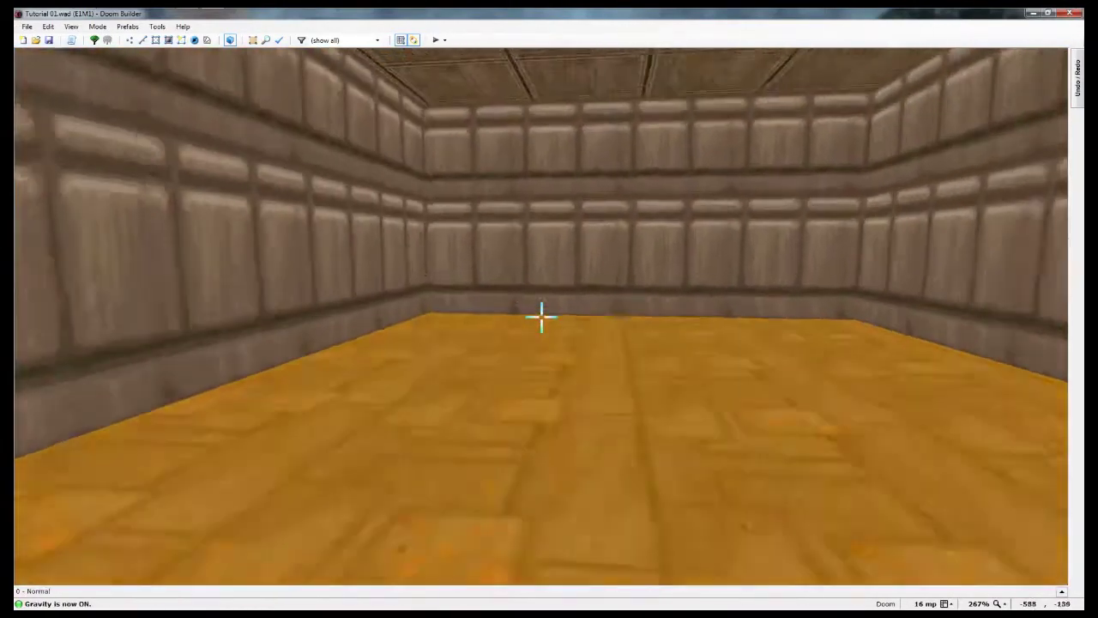
{"action": "key", "text": "e"}
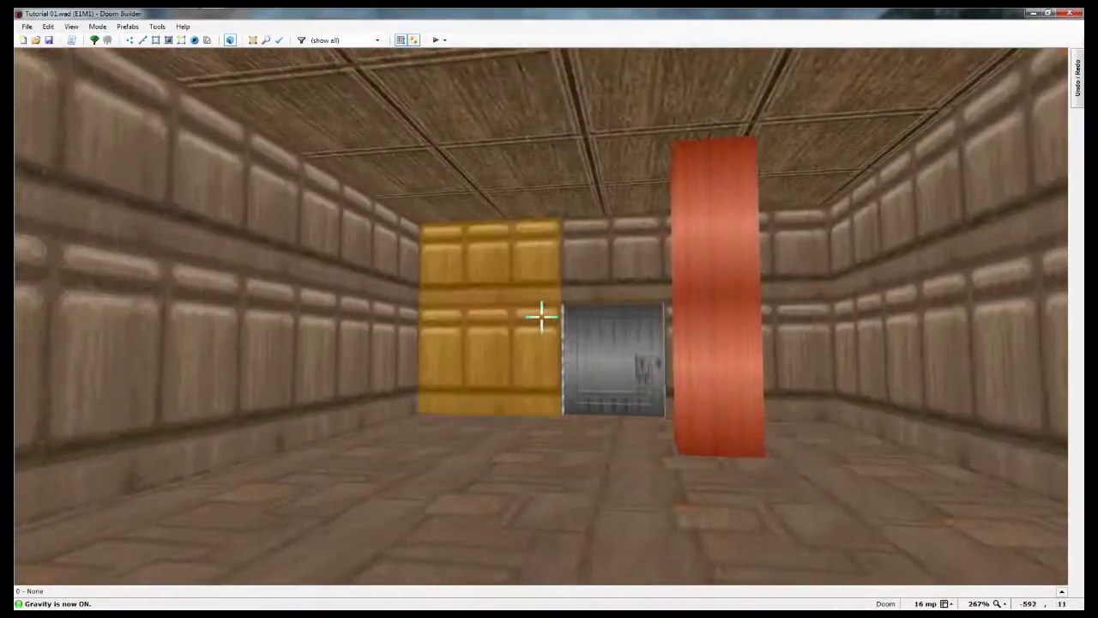
{"action": "key", "text": "e"}
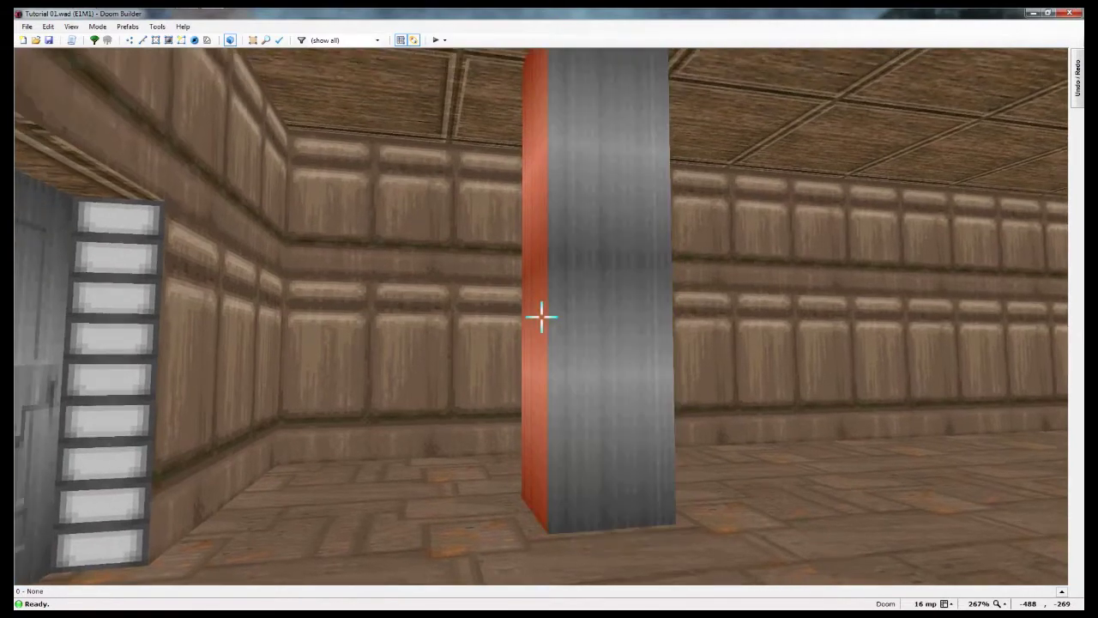
Step: Clear the selection of the pillar's four sides and inspect the SHAWN2-textured pillar from around the room
{"action": "left_click", "coordinate": [541, 316]}
{"action": "key", "text": "f"}
{"action": "key", "text": "f"}
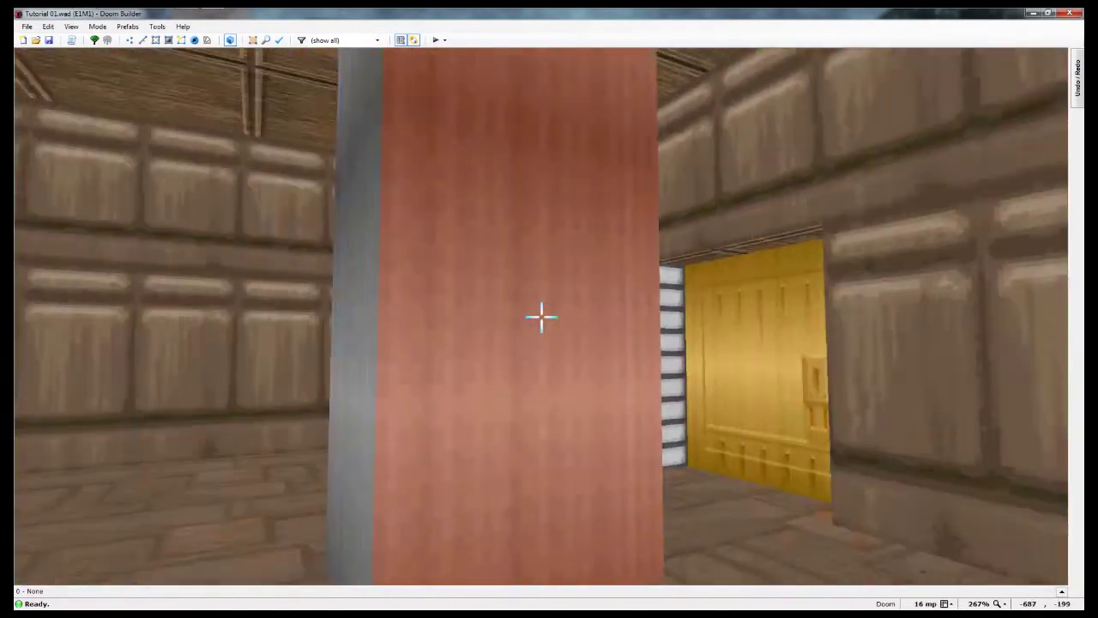
{"action": "key", "text": "d"}
{"action": "left_click", "coordinate": [542, 317]}
{"action": "key", "text": "s"}
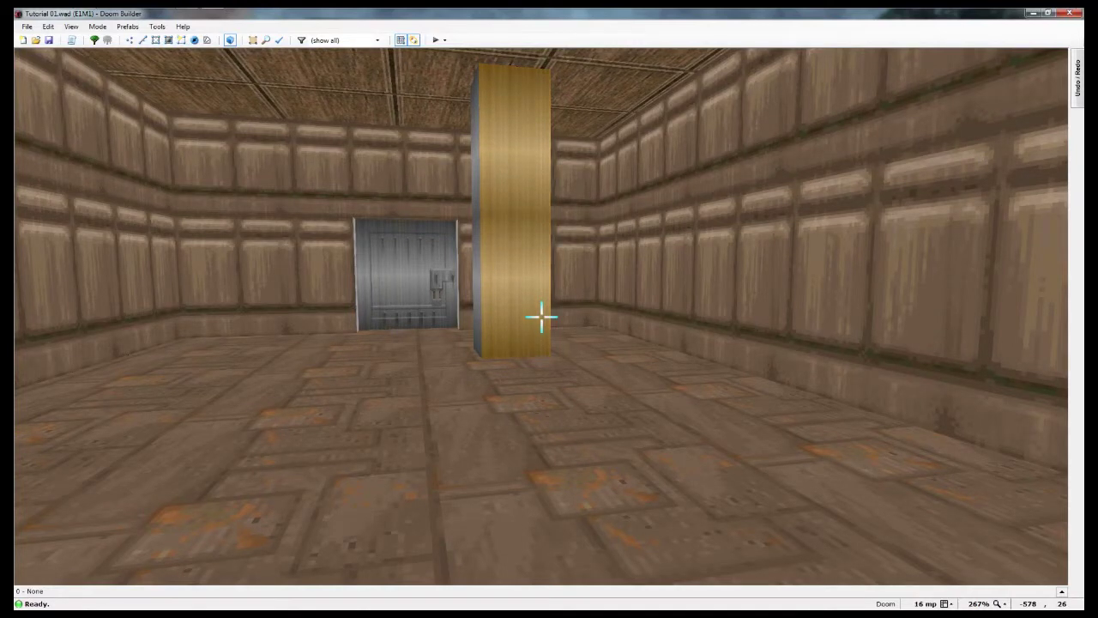
{"action": "key", "text": "s"}
{"action": "key", "text": "e"}
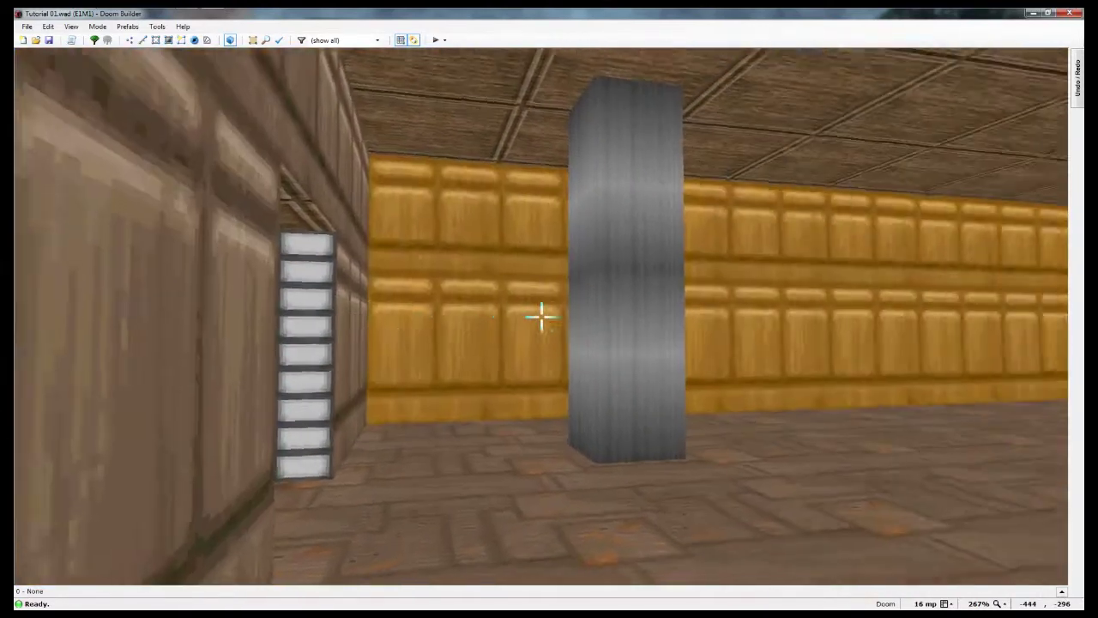
{"action": "key", "text": "s"}
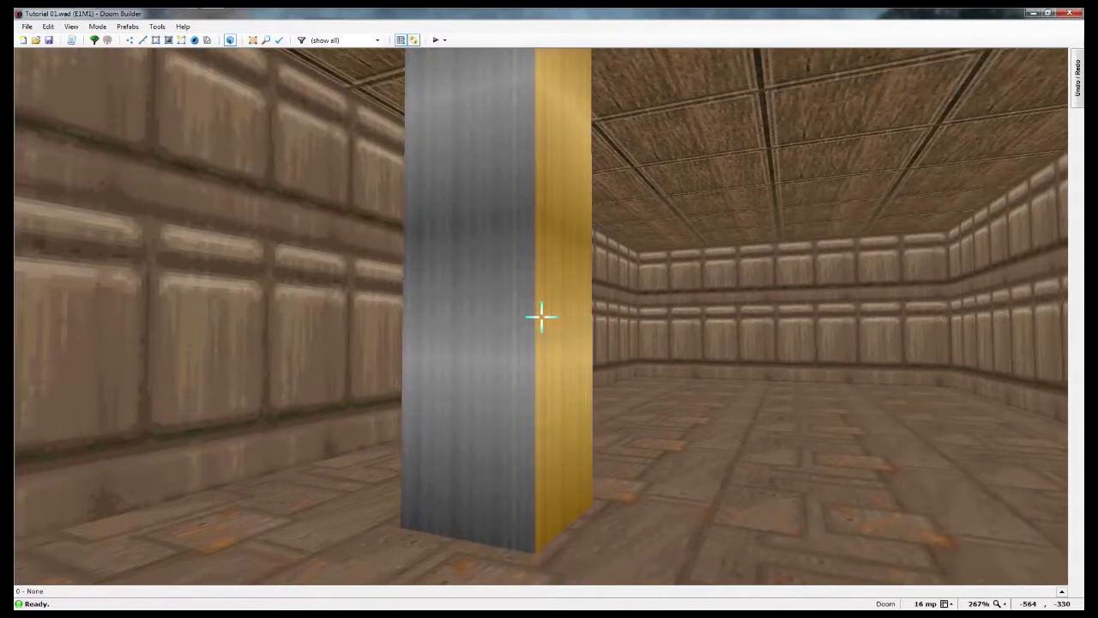
Step: Return to the 2D map, clear the room sector's selection in Sectors mode, and switch to Linedefs mode
{"action": "key", "text": "q"}
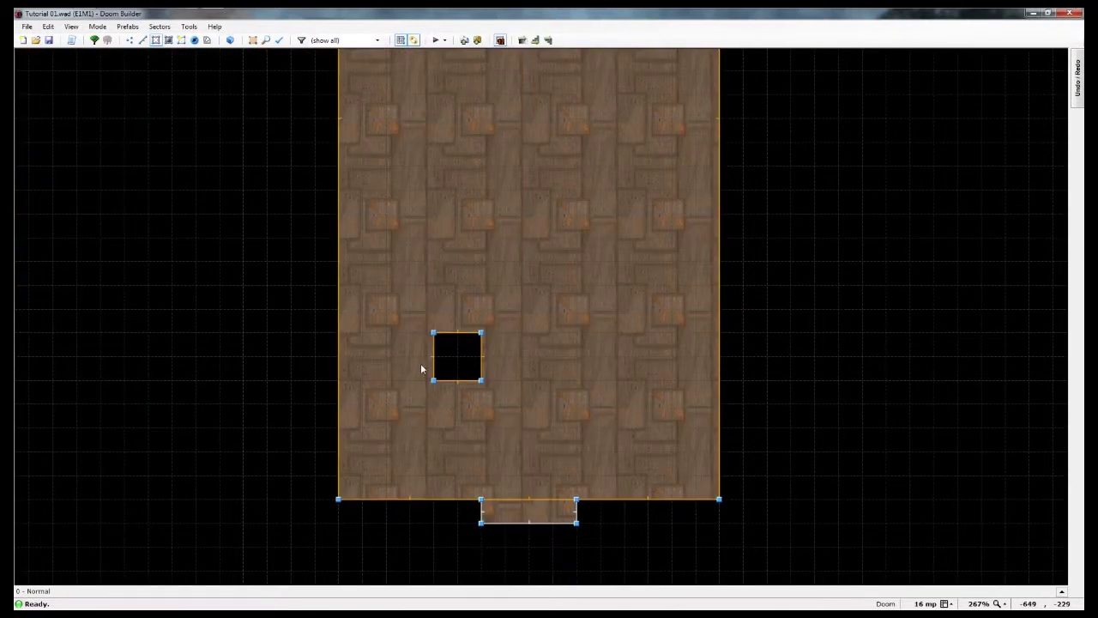
{"action": "key", "text": "s"}
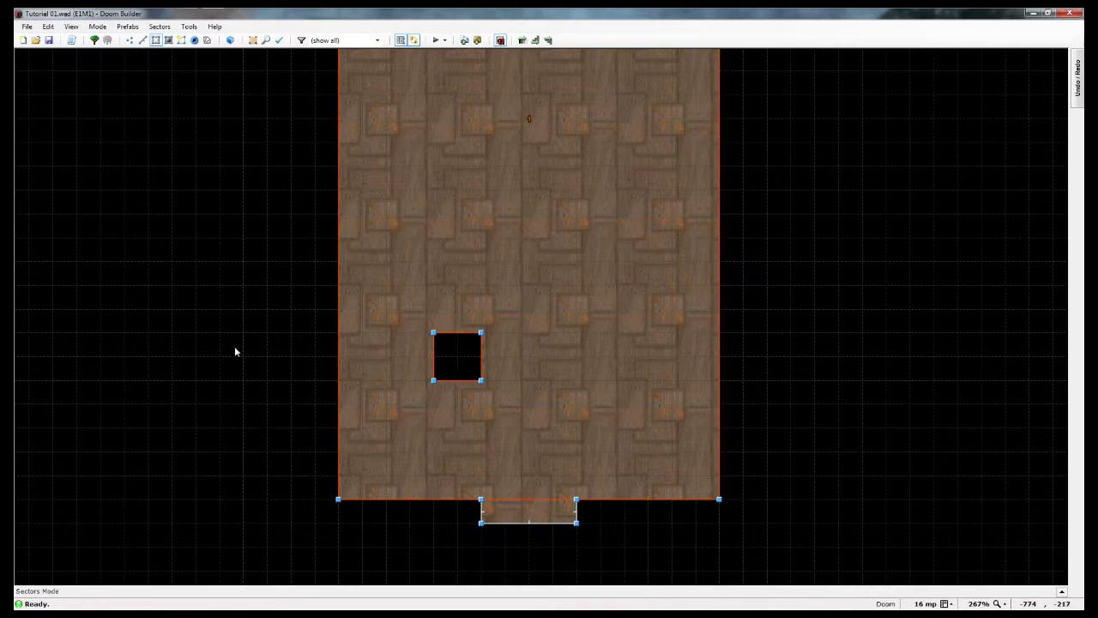
{"action": "right_click", "coordinate": [453, 355]}
{"action": "key", "text": "Escape"}
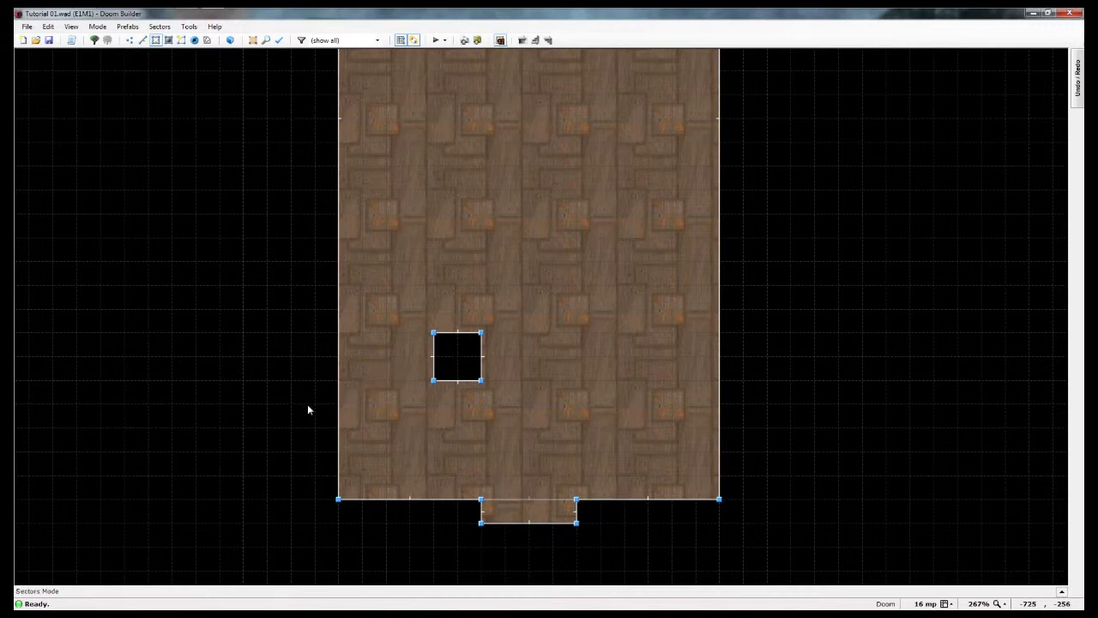
{"action": "left_click", "coordinate": [142, 40]}
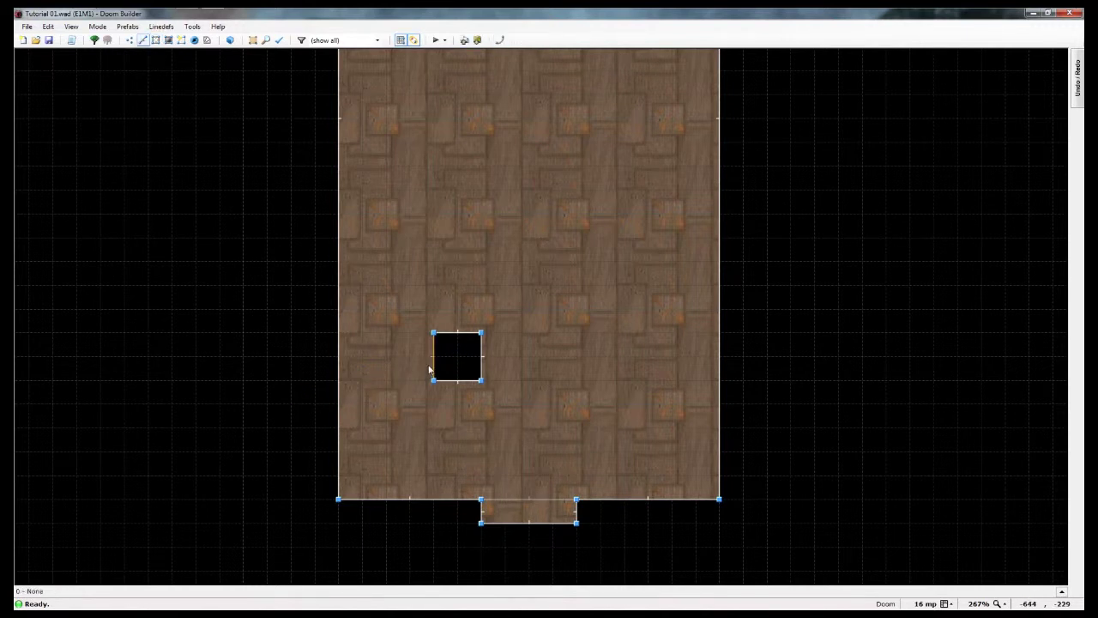
Step: Select all four linedefs of the square pillar and open their properties, closing them without changes
{"action": "left_click", "coordinate": [445, 336]}
{"action": "left_click", "coordinate": [479, 357]}
{"action": "left_click", "coordinate": [464, 383]}
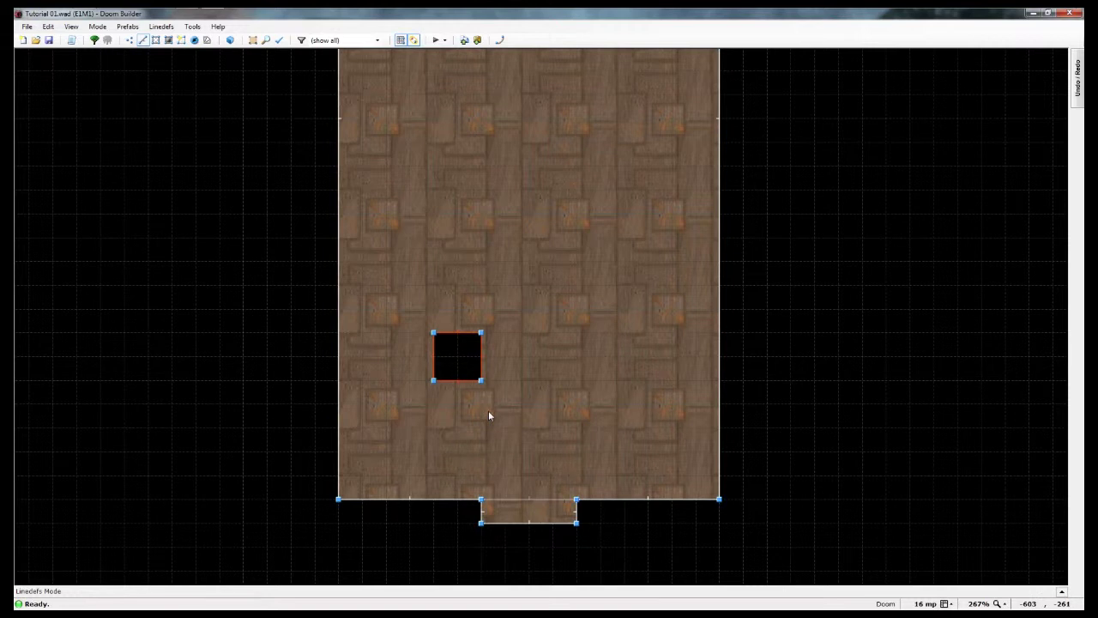
{"action": "right_click", "coordinate": [469, 380]}
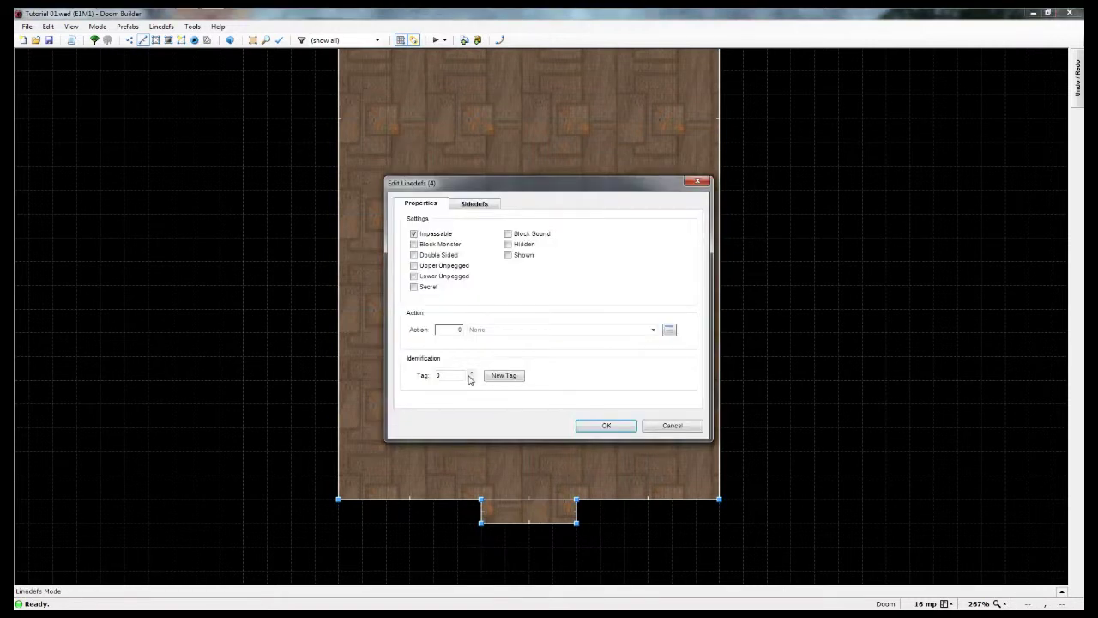
{"action": "left_click", "coordinate": [673, 426]}
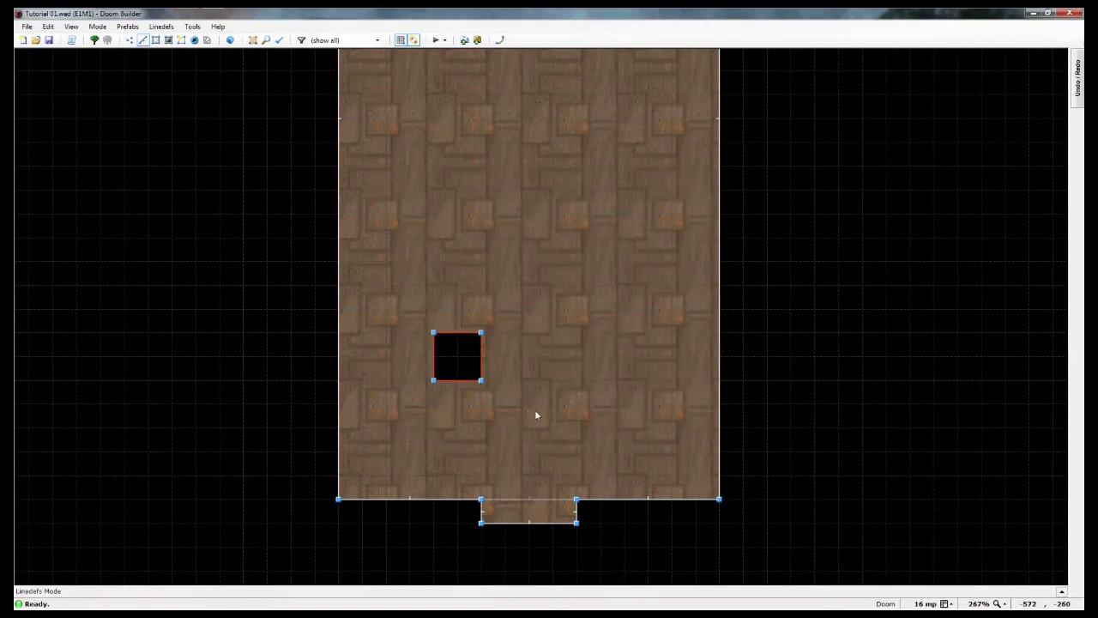
Step: Copy the pillar's four linedefs and place the duplicate level with the original, near the opposite side of the doorway
{"action": "key", "text": "ctrl+c"}
{"action": "key", "text": "ctrl+v"}
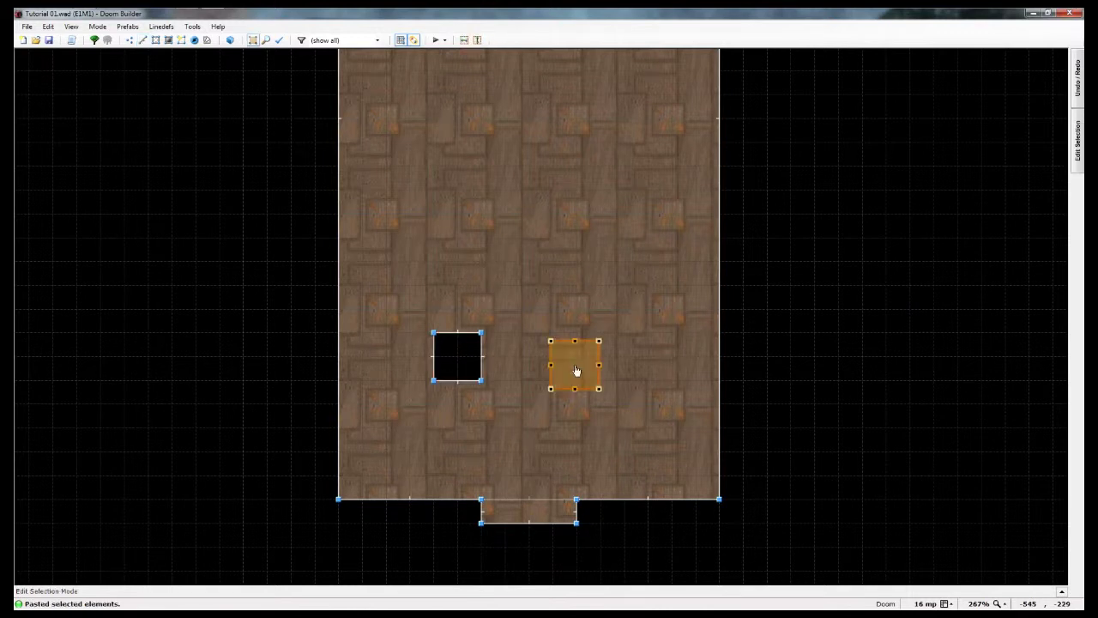
{"action": "key", "text": "Up"}
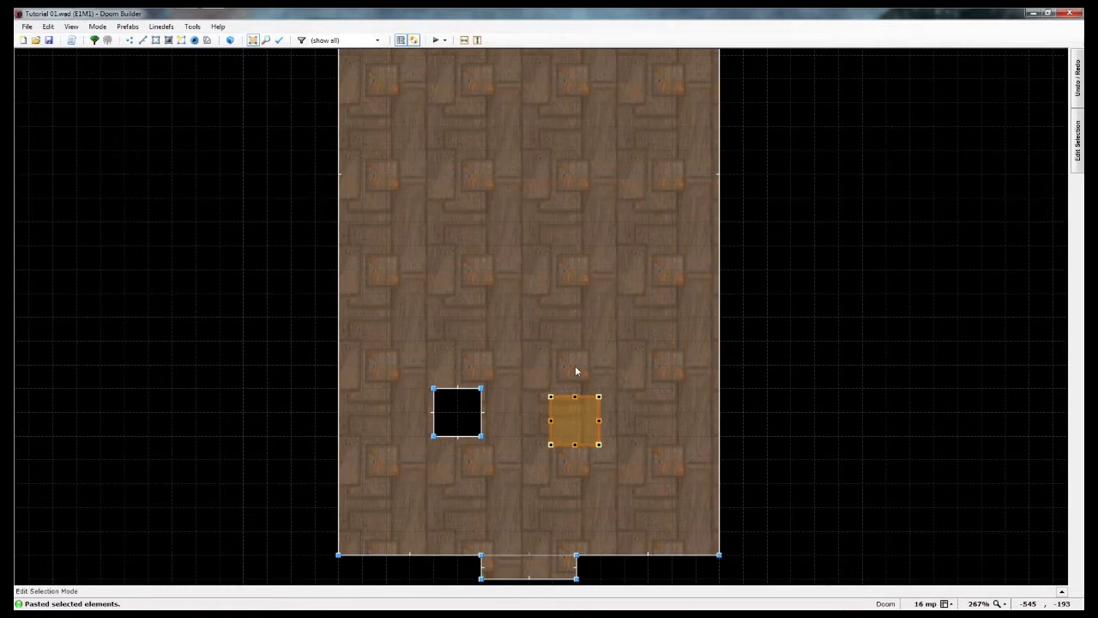
{"action": "mouse_move", "coordinate": [567, 422]}
{"action": "left_mouse_down"}
{"action": "mouse_move", "coordinate": [517, 410]}
{"action": "mouse_move", "coordinate": [590, 417]}
{"action": "left_mouse_up"}
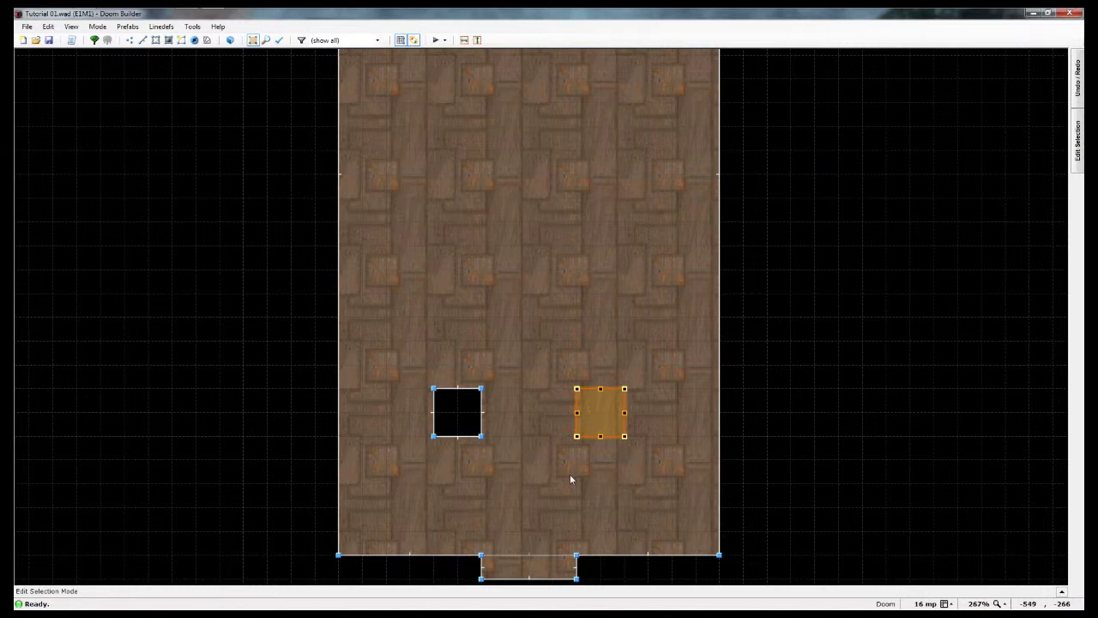
{"action": "key", "text": "Return"}
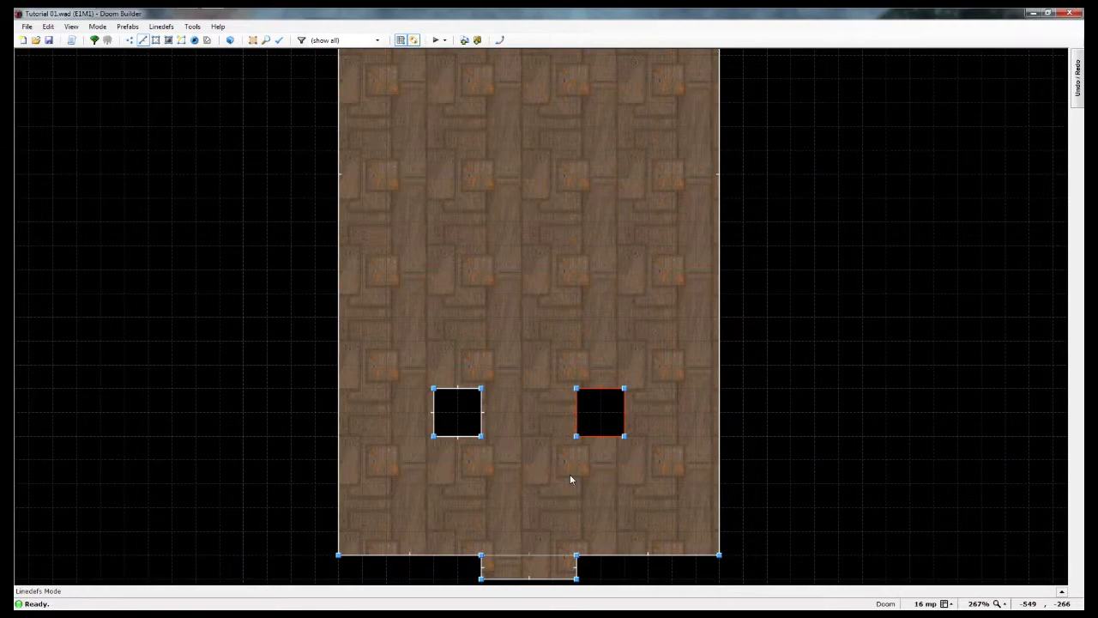
Step: Examine both pillars in the 3D view, moving between the door end and the far part of the room
{"action": "key", "text": "w"}
{"action": "key", "text": "s"}
{"action": "key", "text": "w"}
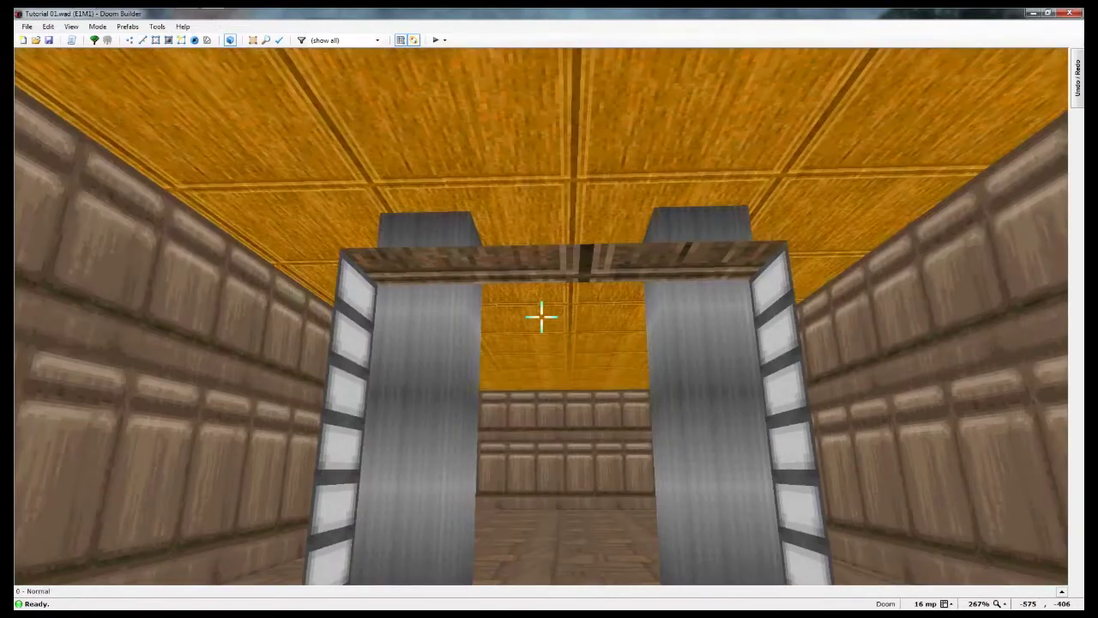
{"action": "key", "text": "s"}
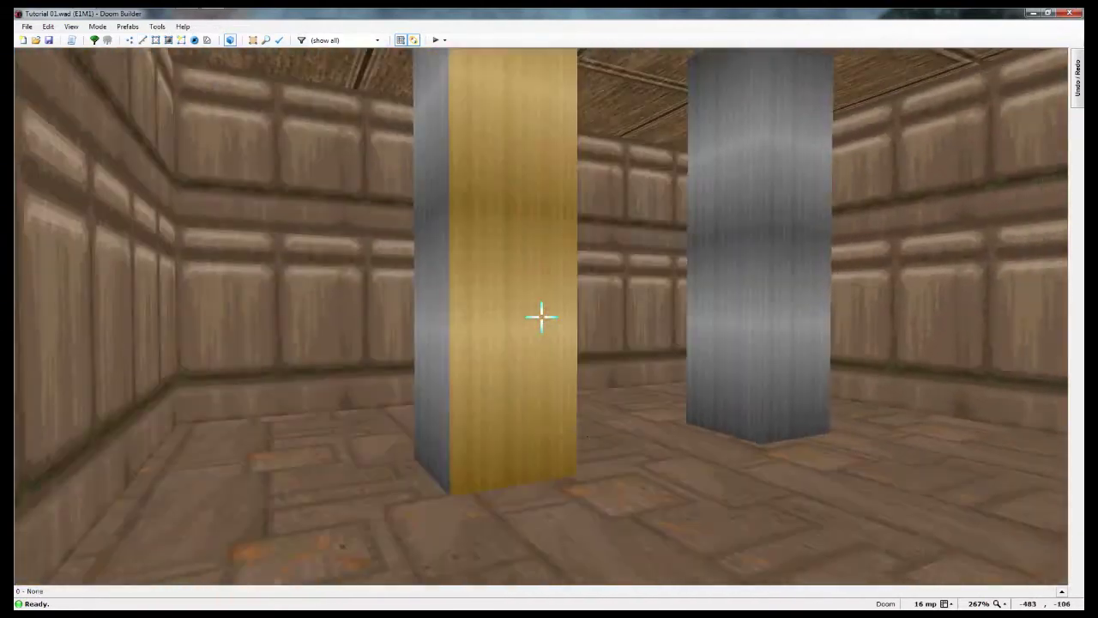
{"action": "key", "text": "w"}
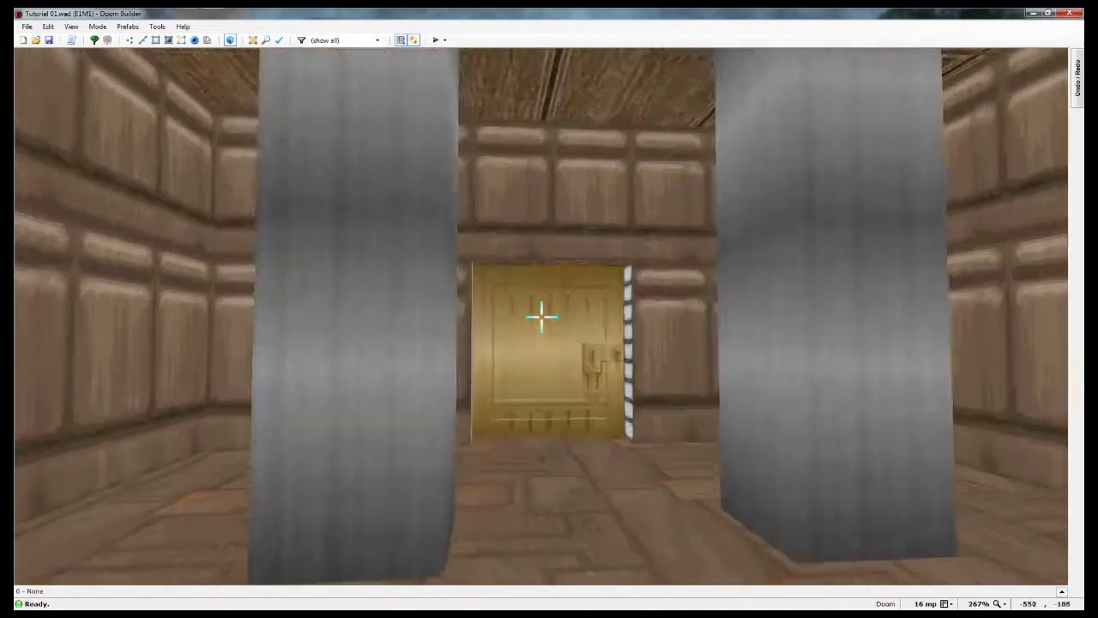
{"action": "key", "text": "e"}
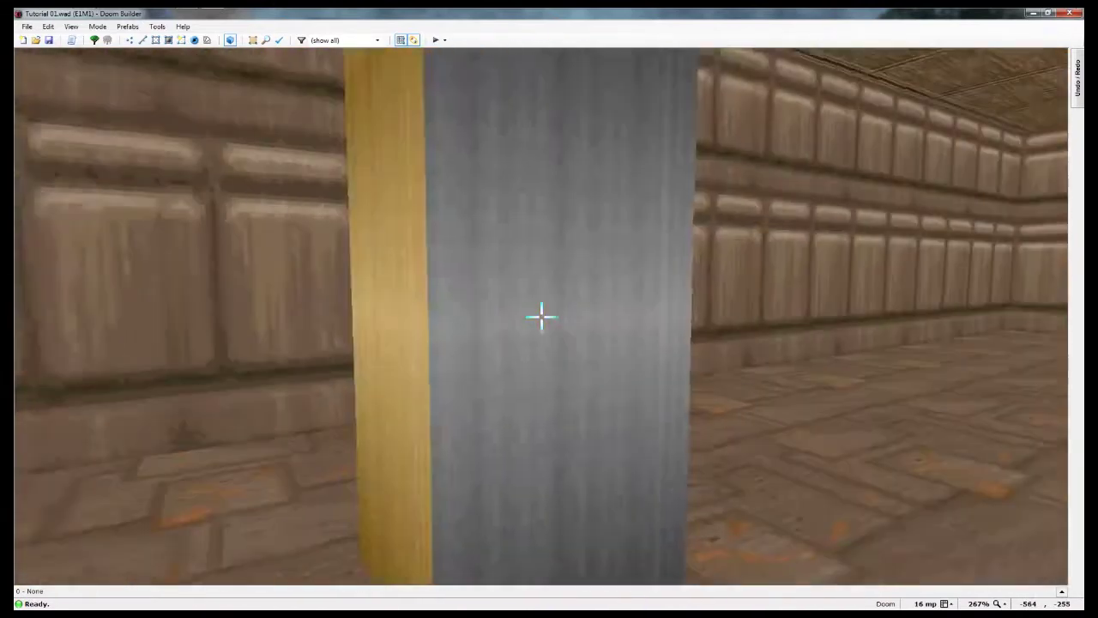
{"action": "key", "text": "e"}
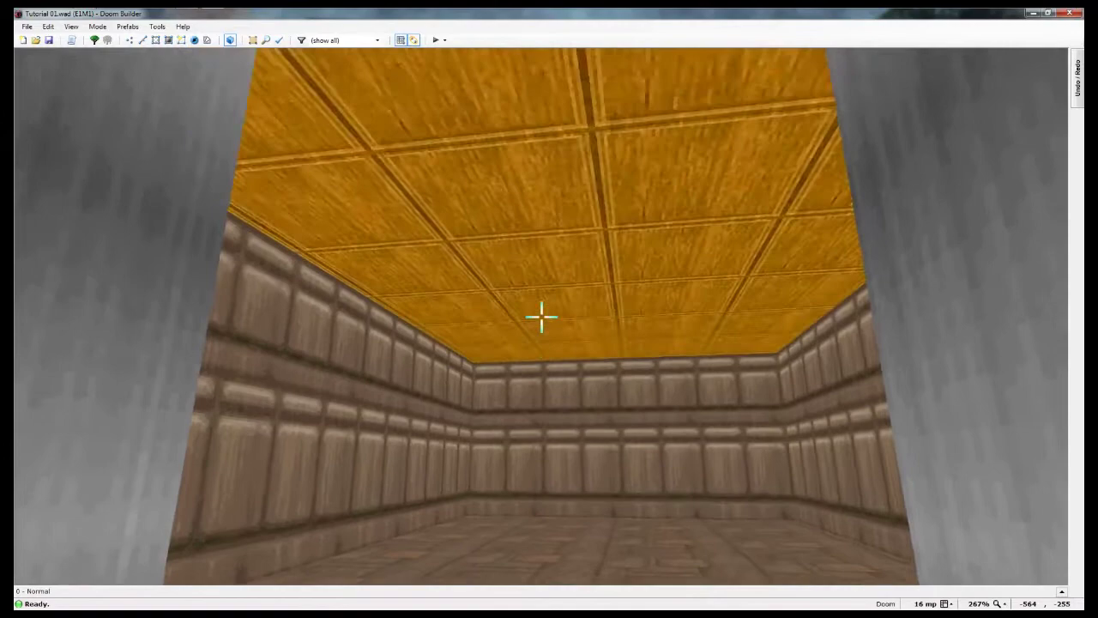
{"action": "key", "text": "f"}
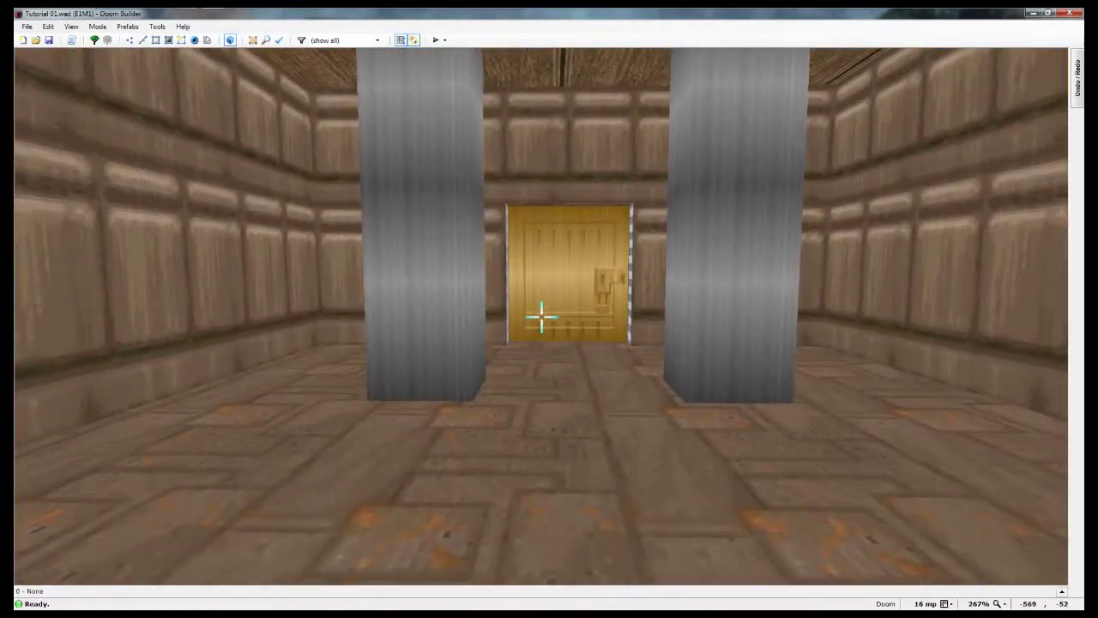
{"action": "key", "text": "e"}
{"action": "key", "text": "d"}
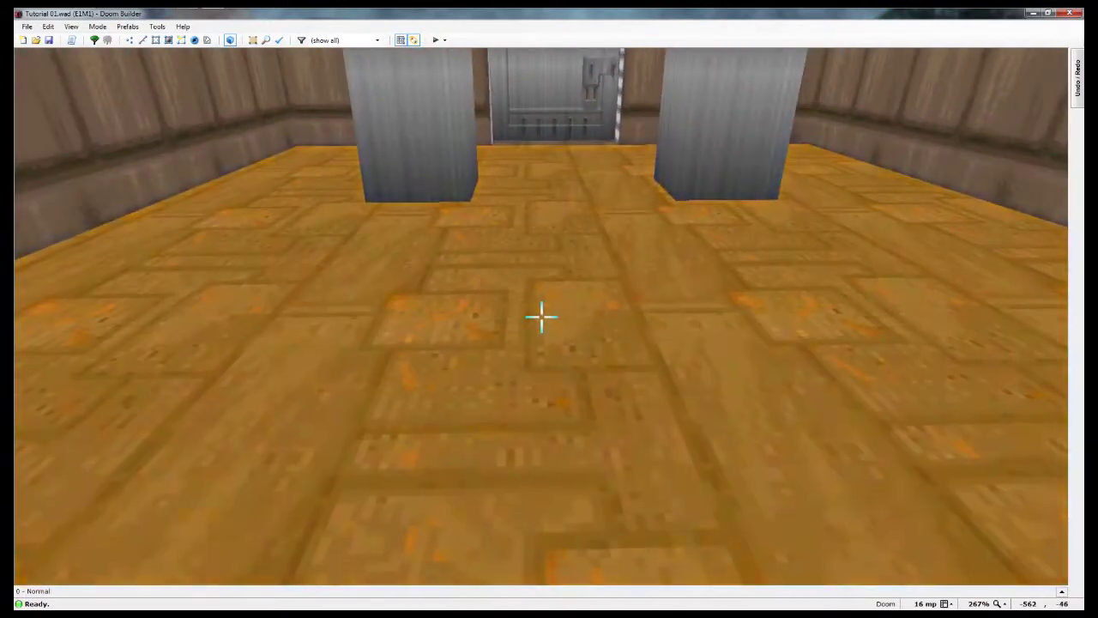
{"action": "key", "text": "e"}
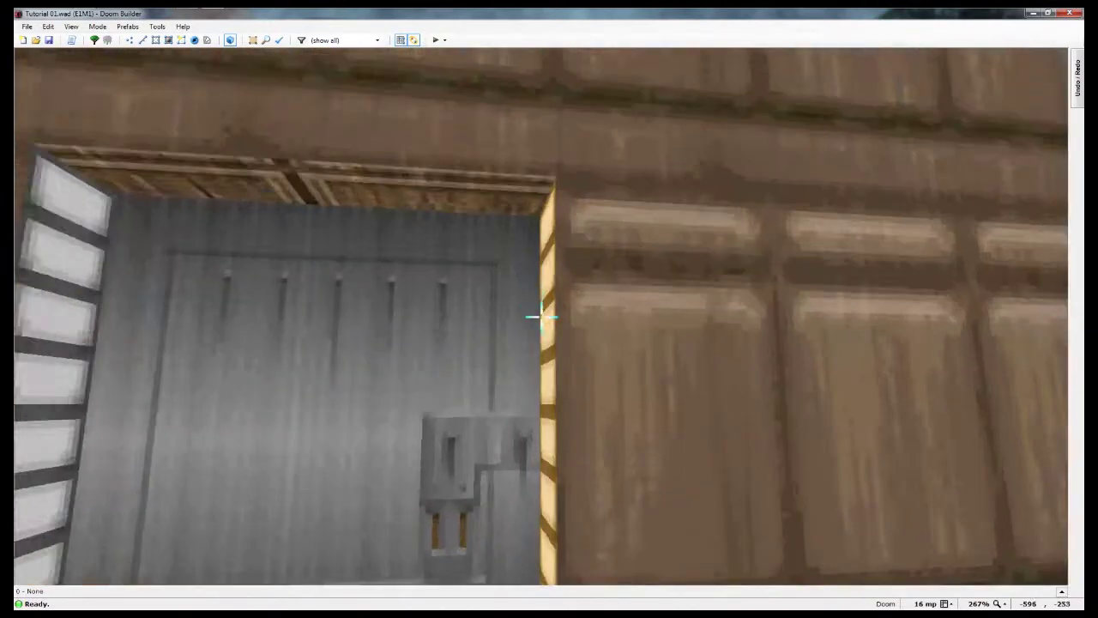
Step: Turn gravity off and fly around the two pillars to examine their sides and positions relative to the door
{"action": "key", "text": "d"}
{"action": "key", "text": "g"}
{"action": "key", "text": "e"}
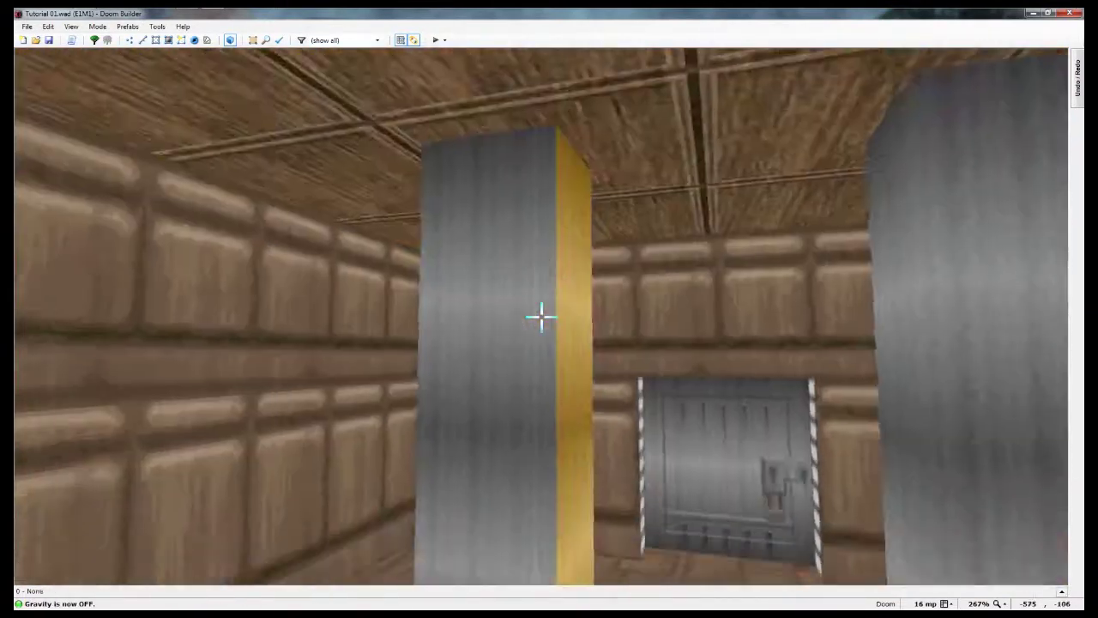
{"action": "key", "text": "d"}
{"action": "key", "text": "f"}
{"action": "key", "text": "e"}
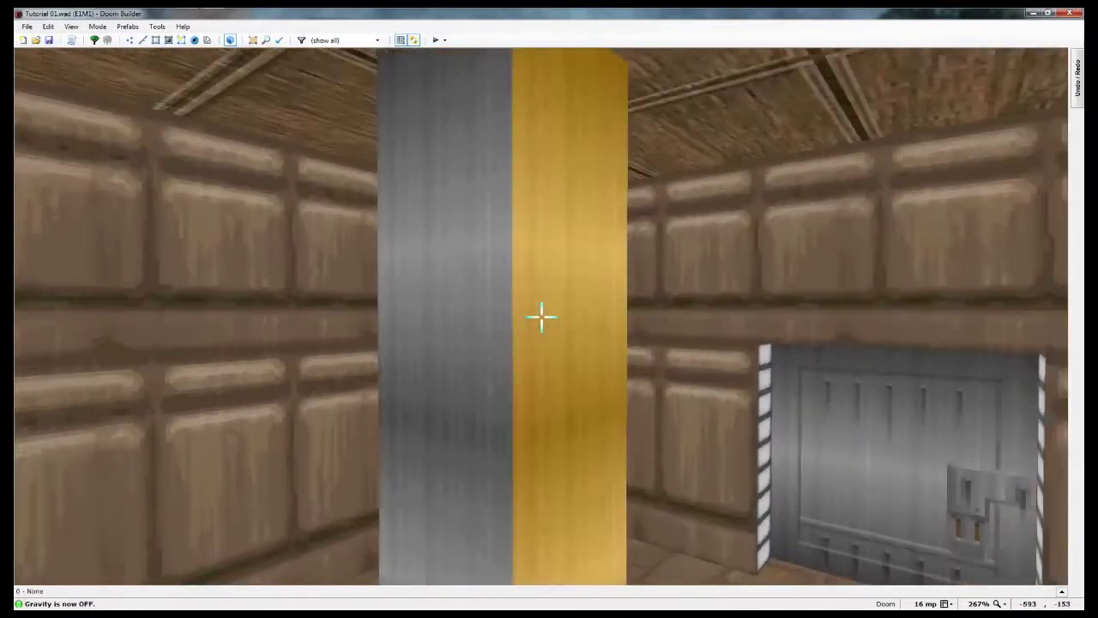
{"action": "key", "text": "d"}
{"action": "key", "text": "s"}
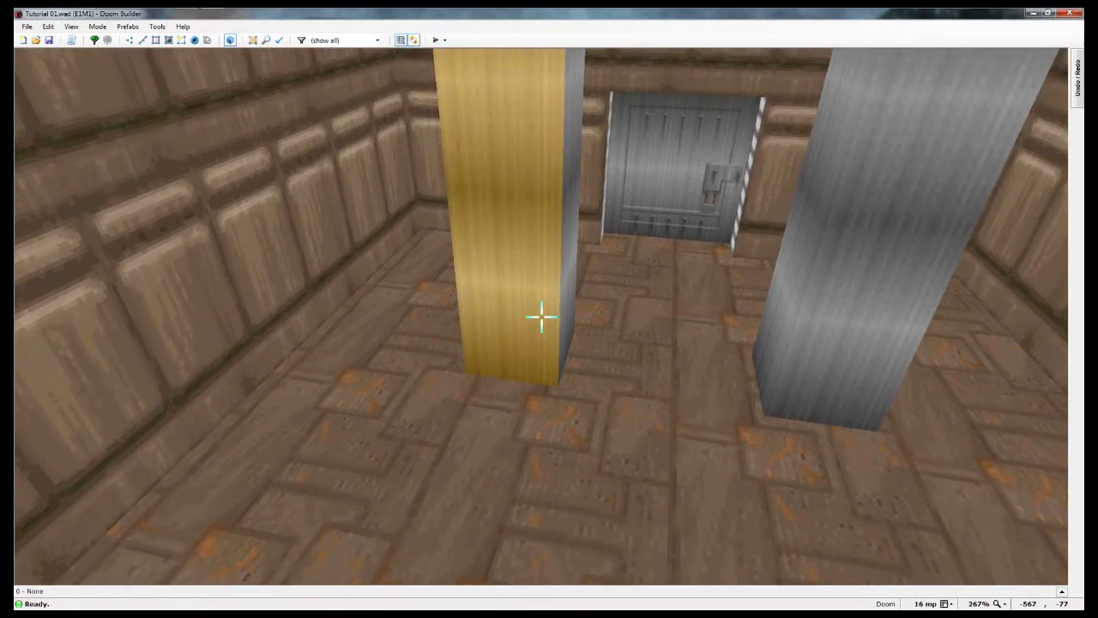
Step: Return to the 2D map and use Make Sectors mode to turn the original pillar's void square into a sector
{"action": "key", "text": "q"}
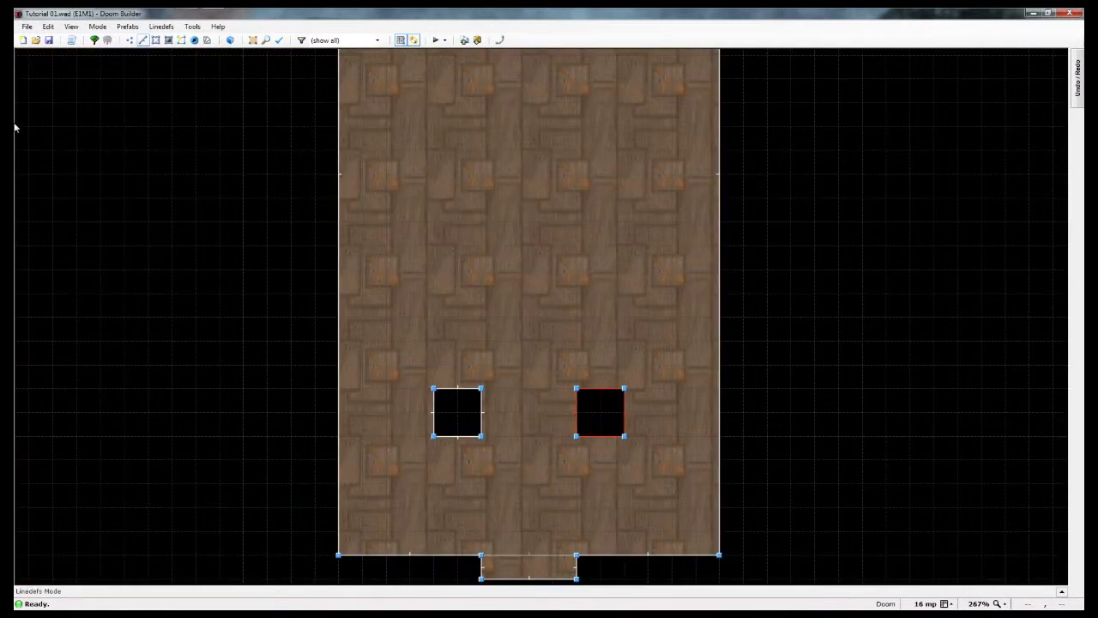
{"action": "left_click", "coordinate": [182, 41]}
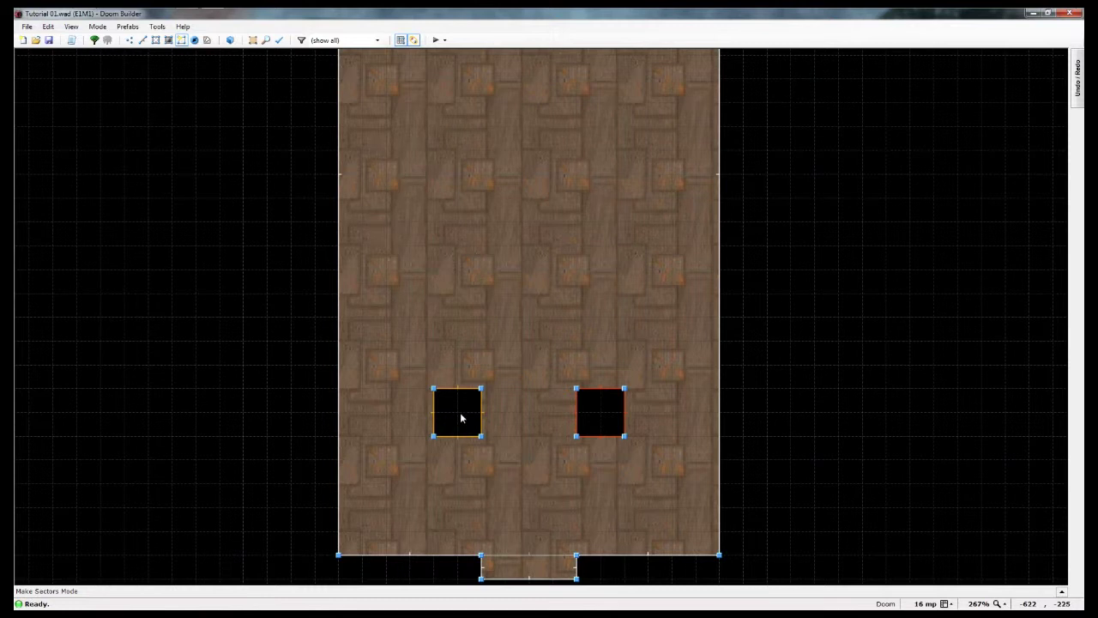
{"action": "left_click", "coordinate": [180, 41]}
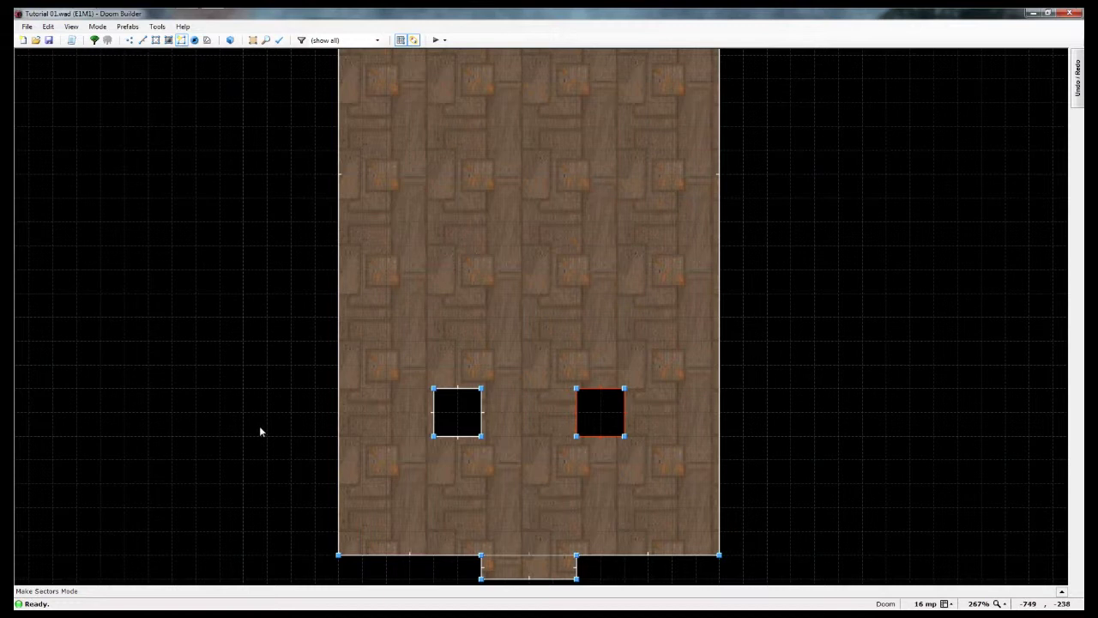
{"action": "left_click", "coordinate": [460, 417]}
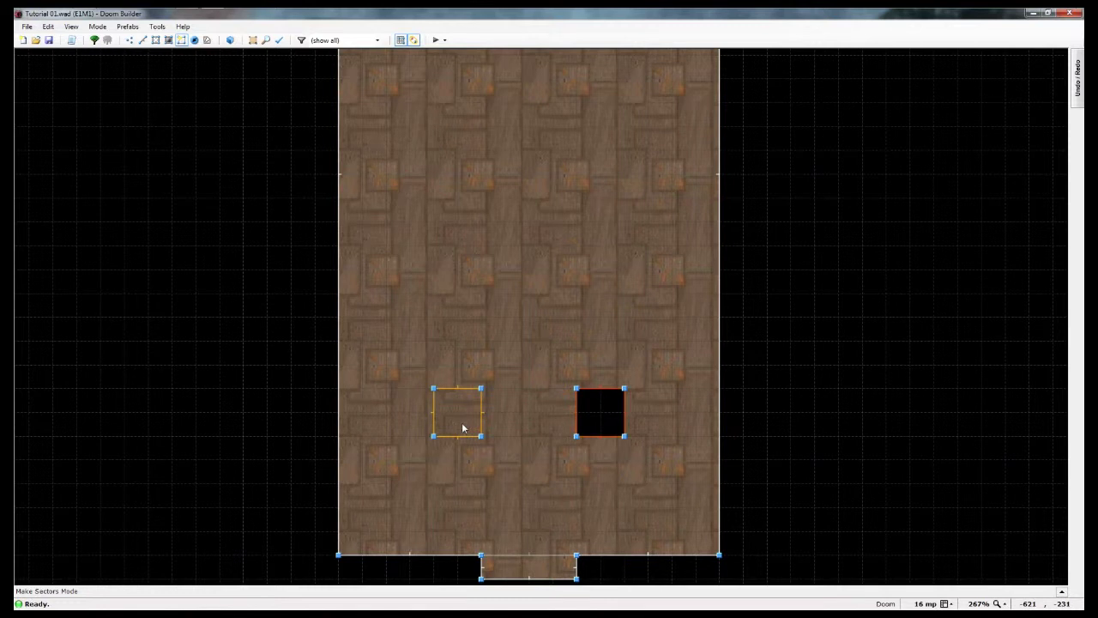
Step: In the 3D view, raise the new square sector's floor to 32 and lower its ceiling
{"action": "key", "text": "q"}
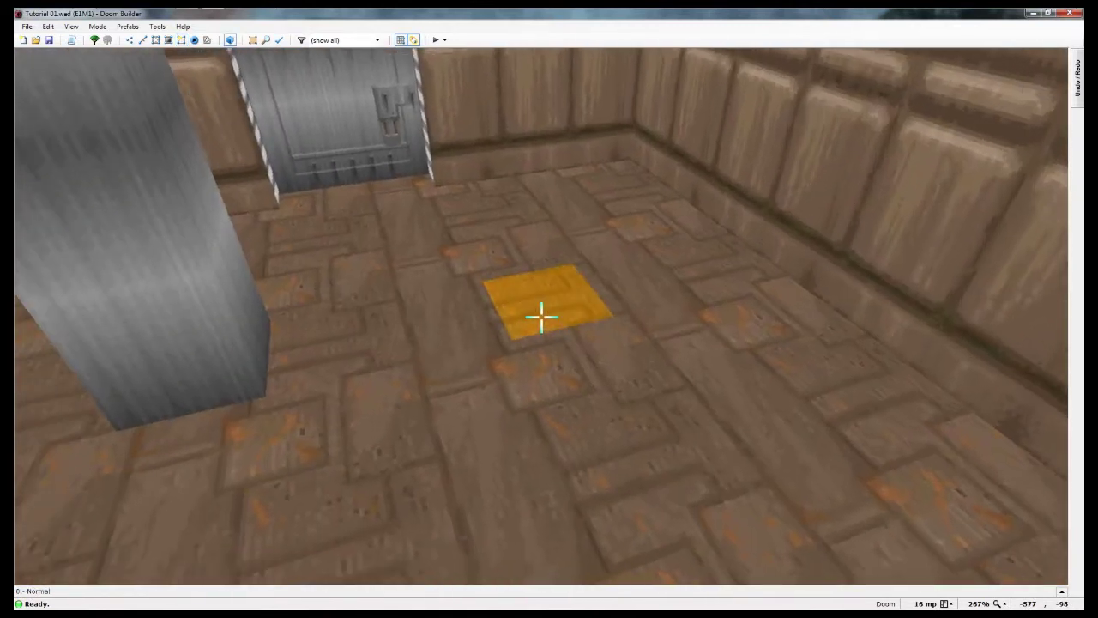
{"action": "scroll", "coordinate": [541, 315], "scroll_direction": "up", "scroll_amount": 3}
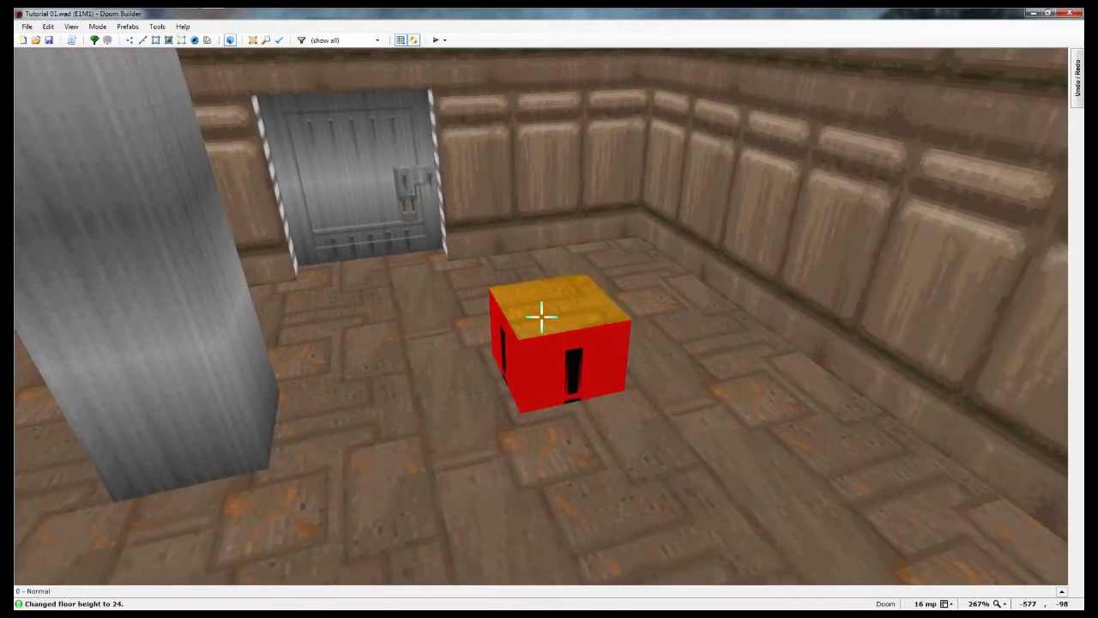
{"action": "scroll", "coordinate": [541, 315], "scroll_direction": "up", "scroll_amount": 1}
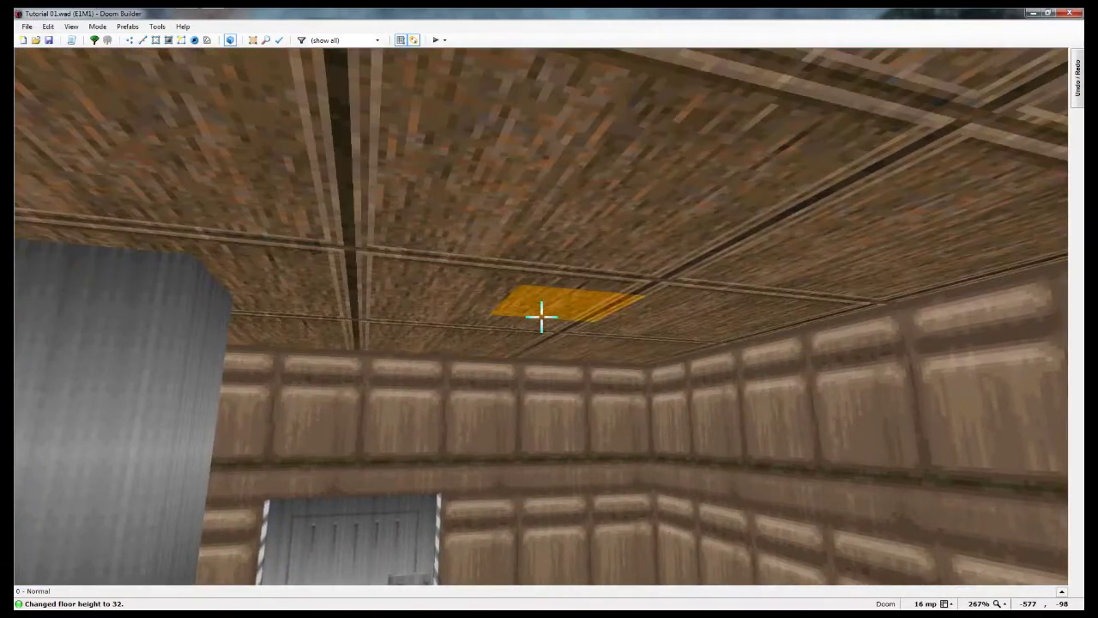
{"action": "scroll", "coordinate": [541, 316], "scroll_direction": "down", "scroll_amount": 1}
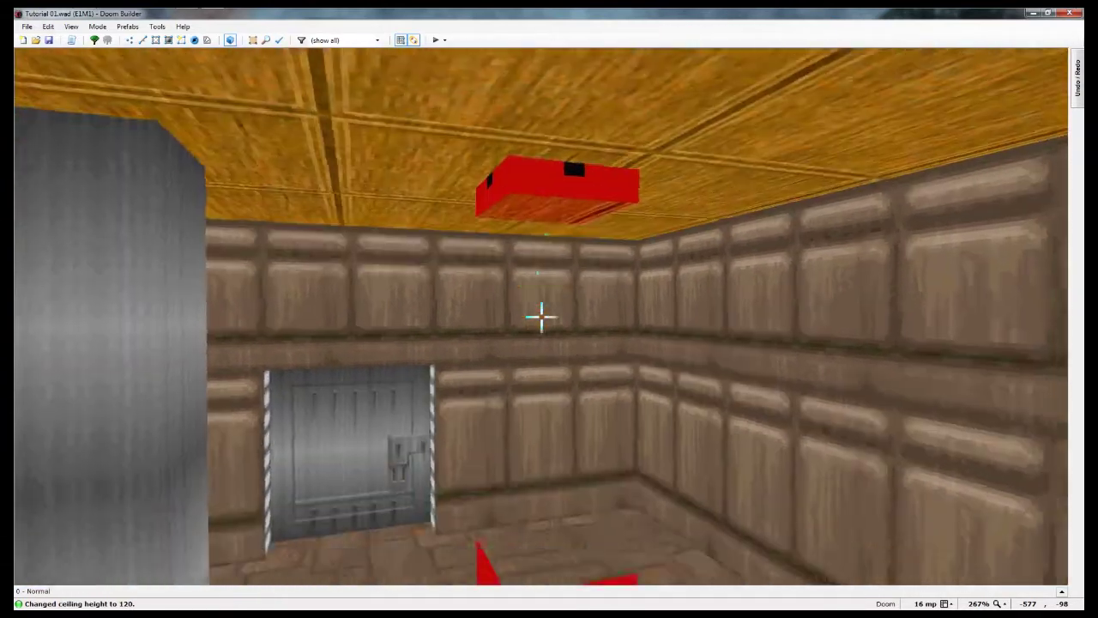
{"action": "scroll", "coordinate": [541, 315], "scroll_direction": "down", "scroll_amount": 3}
{"action": "scroll", "coordinate": [541, 315], "scroll_direction": "down", "scroll_amount": 1}
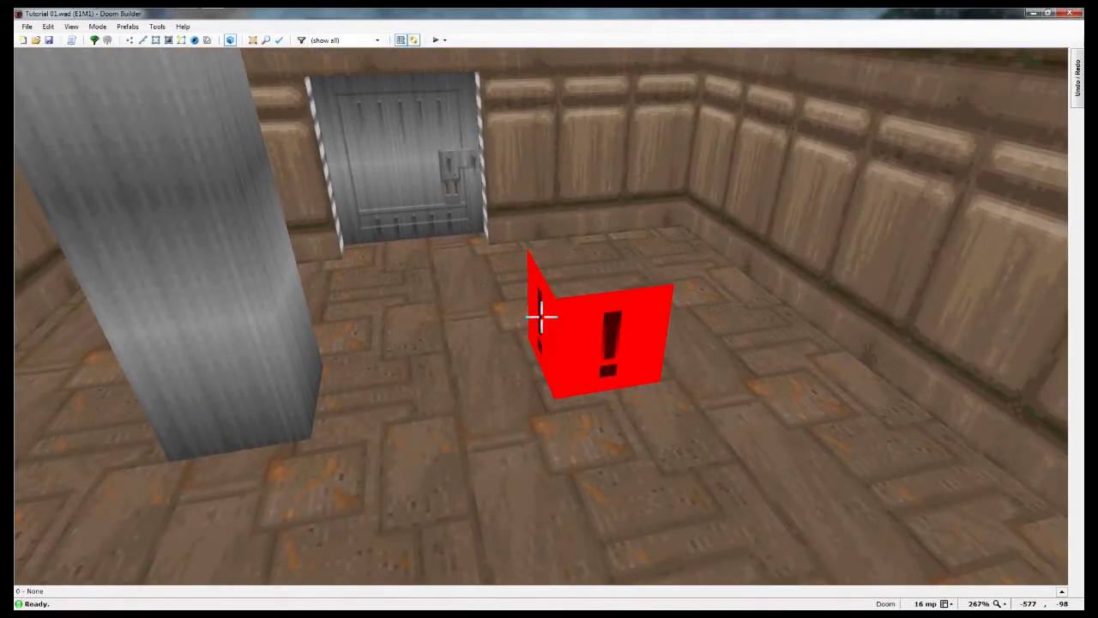
Step: Select two untextured sides of the raised block and inspect their linedef properties and sidedef textures without changing them
{"action": "key", "text": "w"}
{"action": "key", "text": "w"}
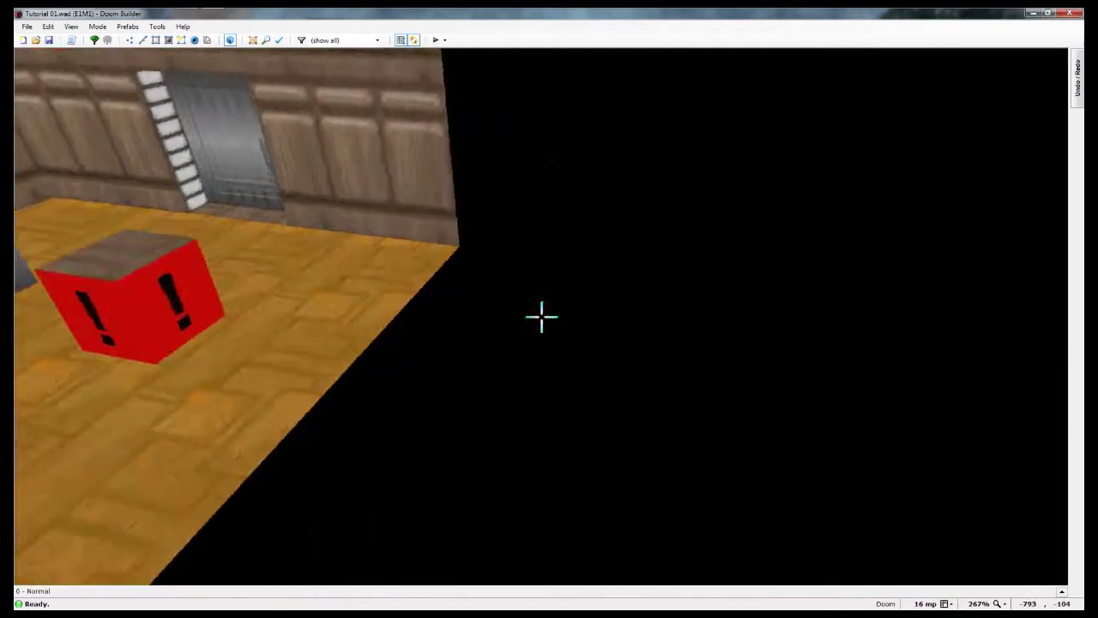
{"action": "key", "text": "e"}
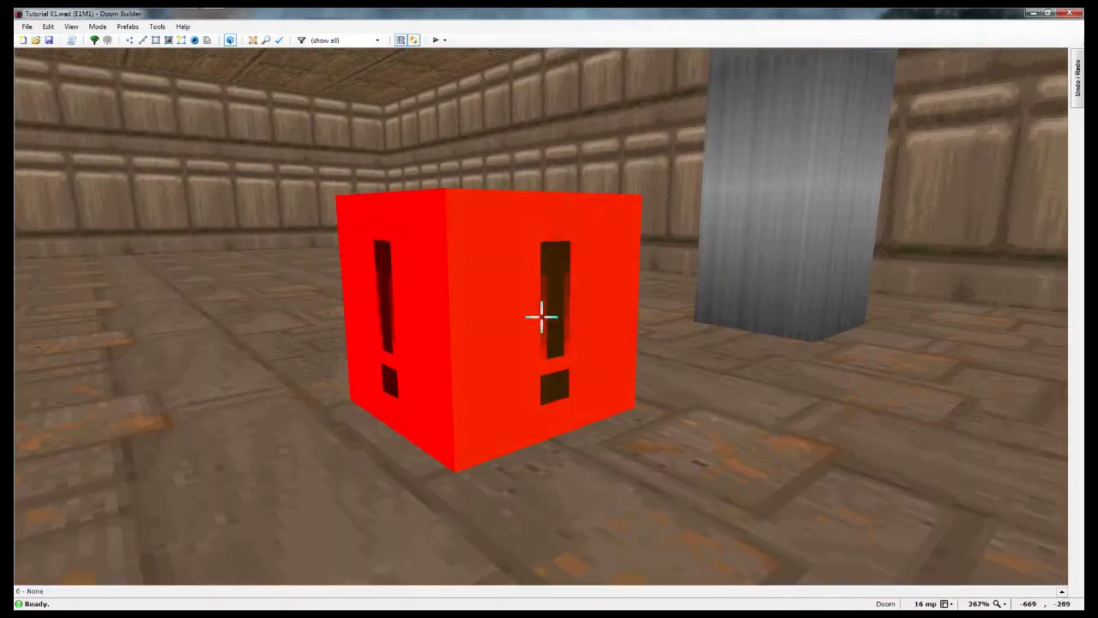
{"action": "key", "text": "d"}
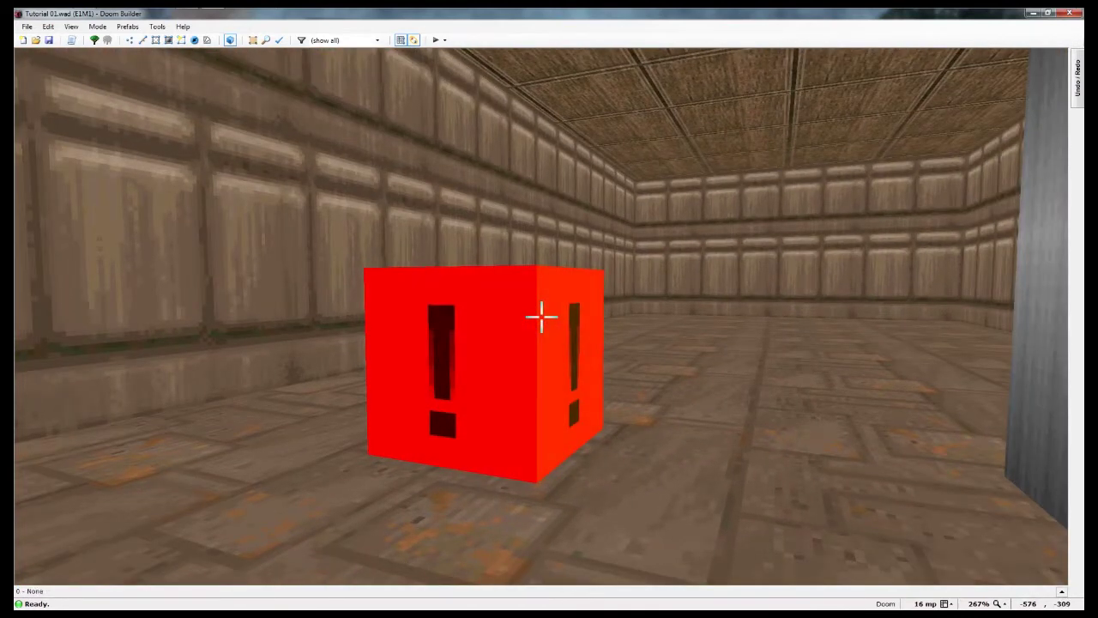
{"action": "right_click", "coordinate": [541, 316]}
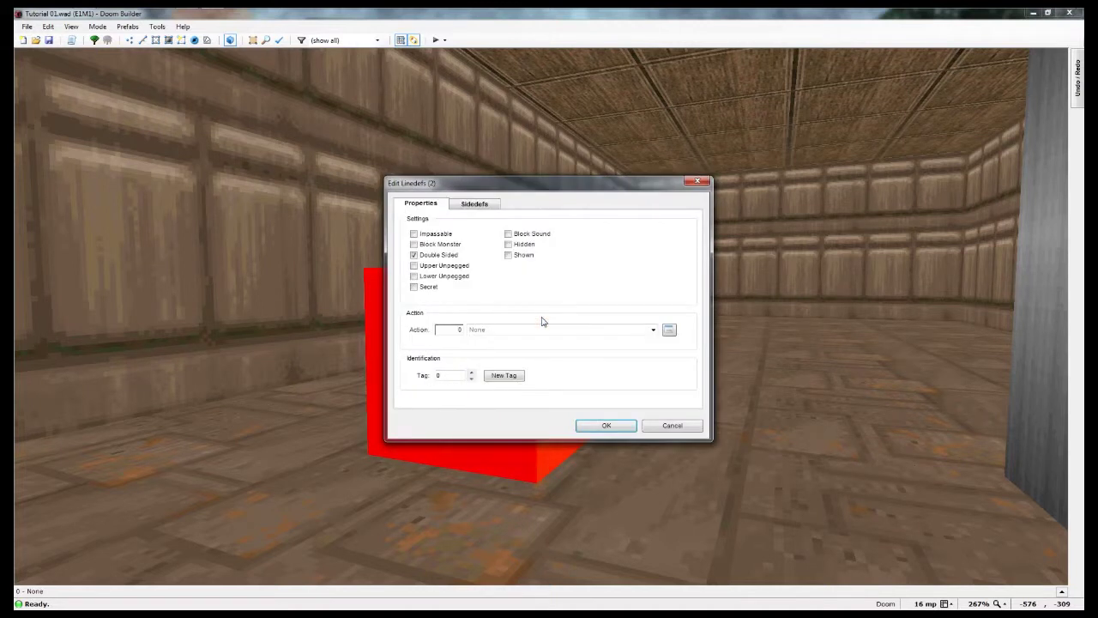
{"action": "left_click", "coordinate": [491, 206]}
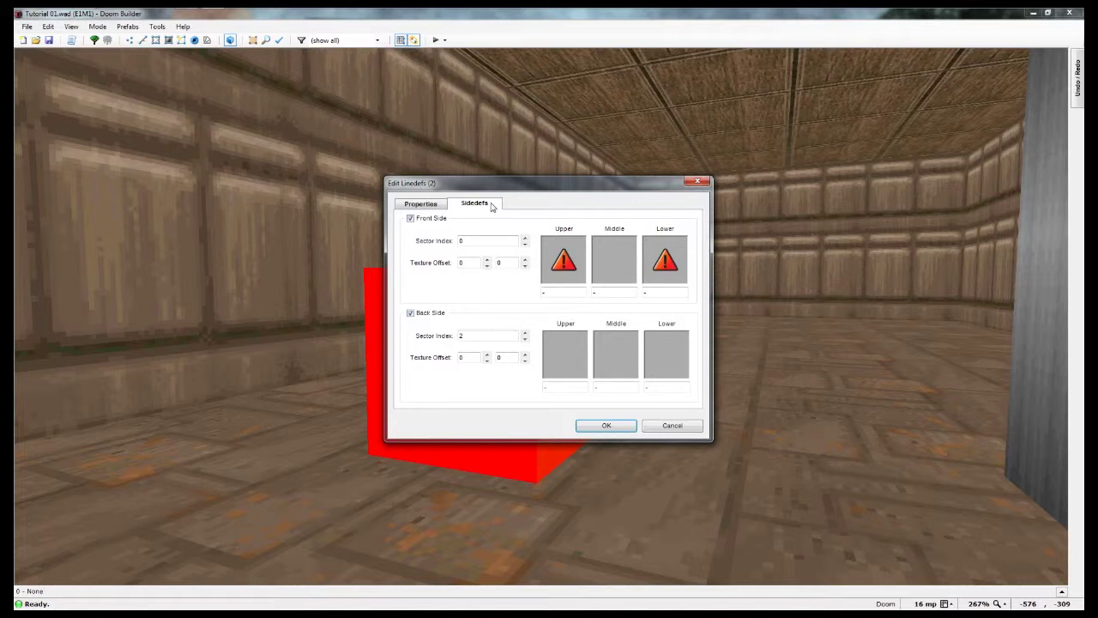
{"action": "left_click", "coordinate": [440, 206]}
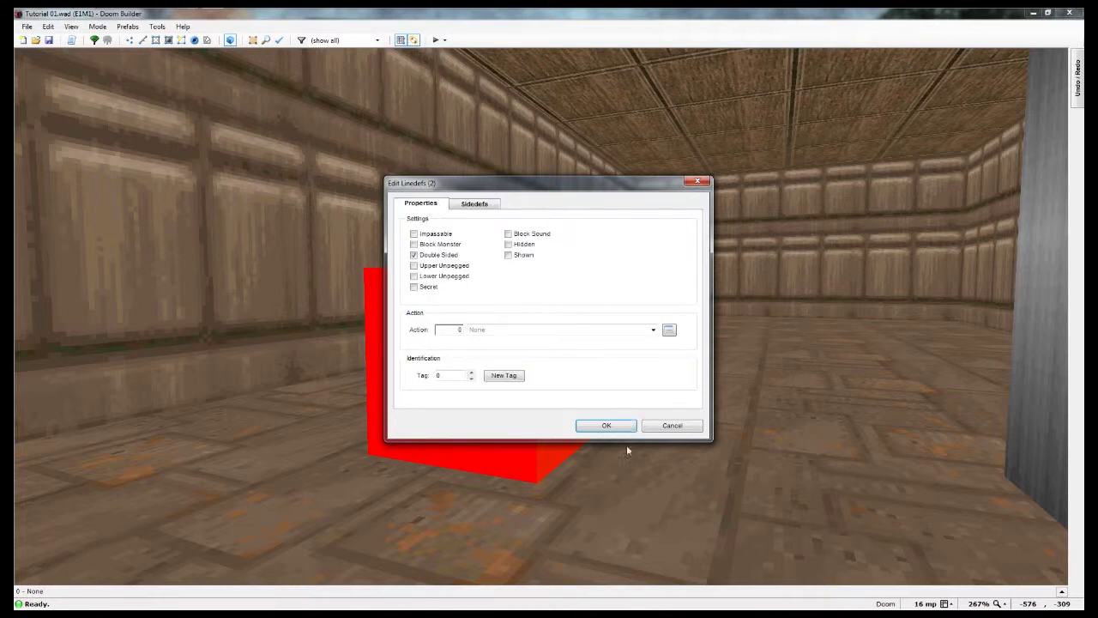
{"action": "left_click", "coordinate": [667, 427]}
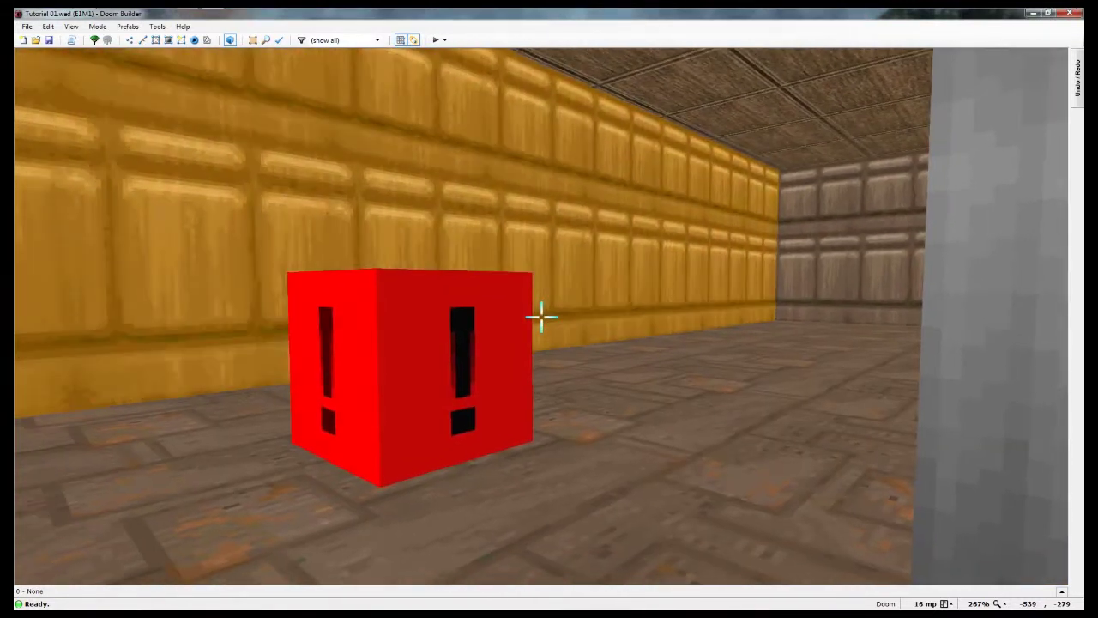
Step: Select all four sides of the raised block and set their front upper and lower textures to SHAWN2
{"action": "right_click", "coordinate": [541, 317]}
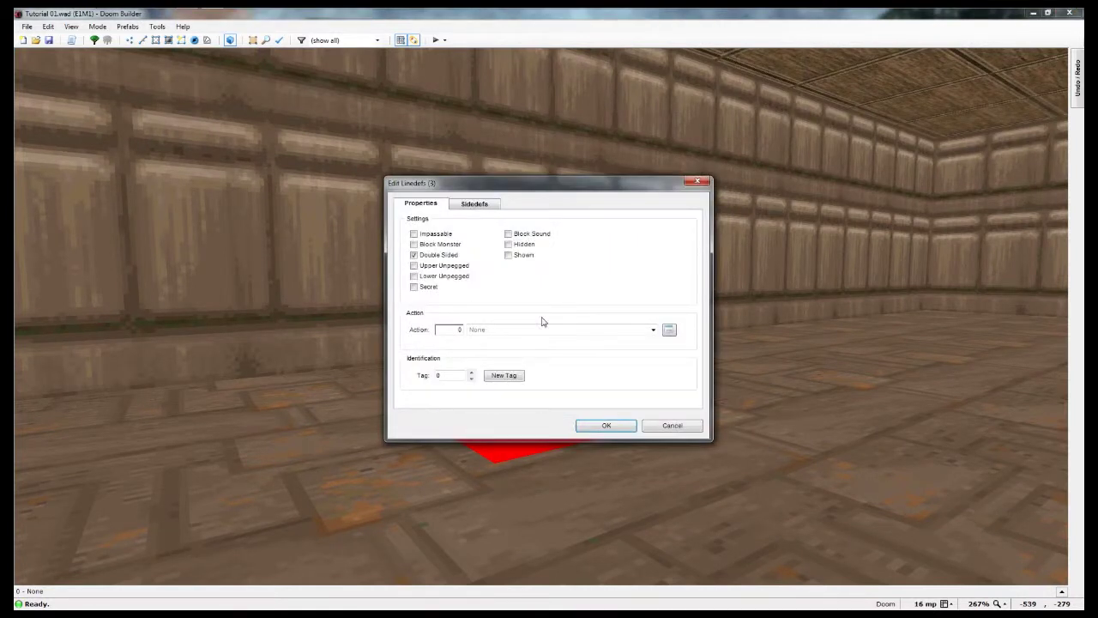
{"action": "left_click", "coordinate": [670, 425]}
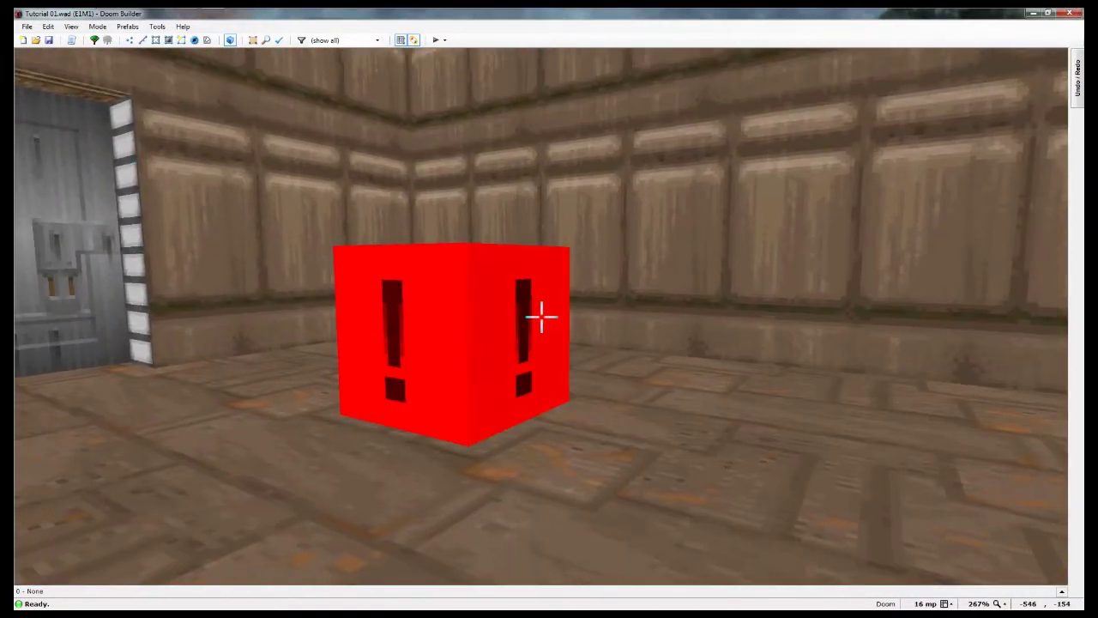
{"action": "right_click", "coordinate": [541, 317]}
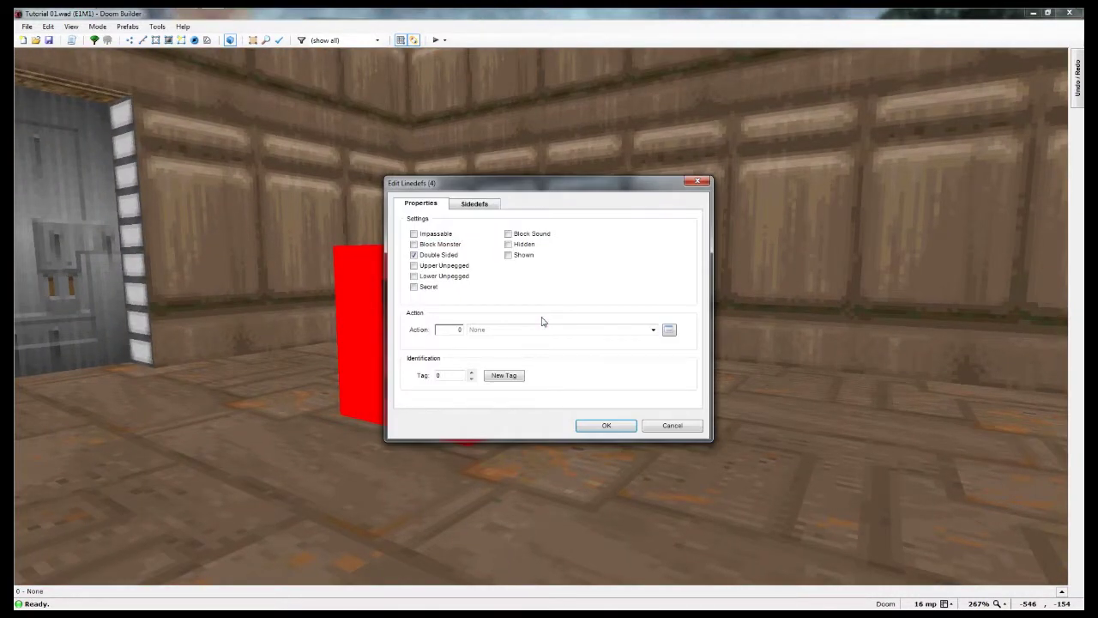
{"action": "left_click", "coordinate": [471, 206]}
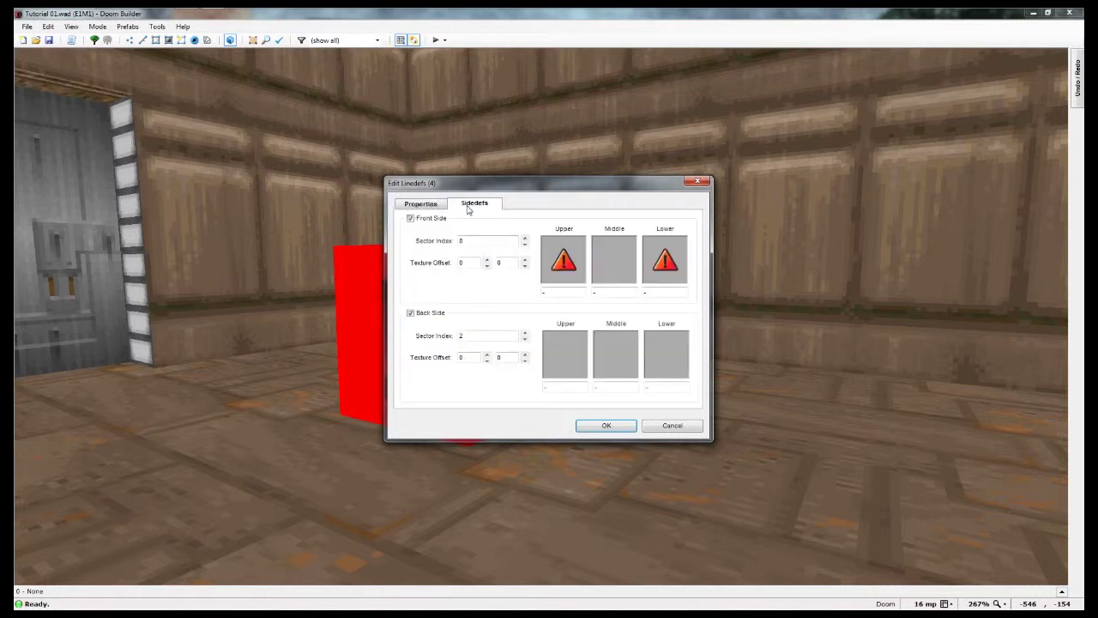
{"action": "left_click", "coordinate": [565, 266]}
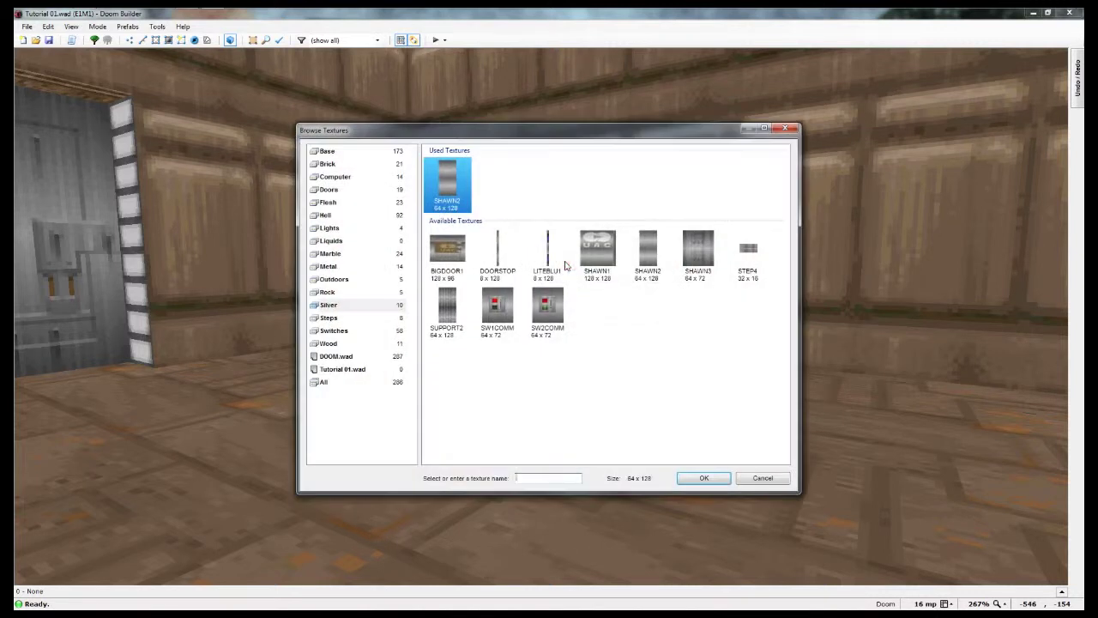
{"action": "left_click", "coordinate": [704, 481]}
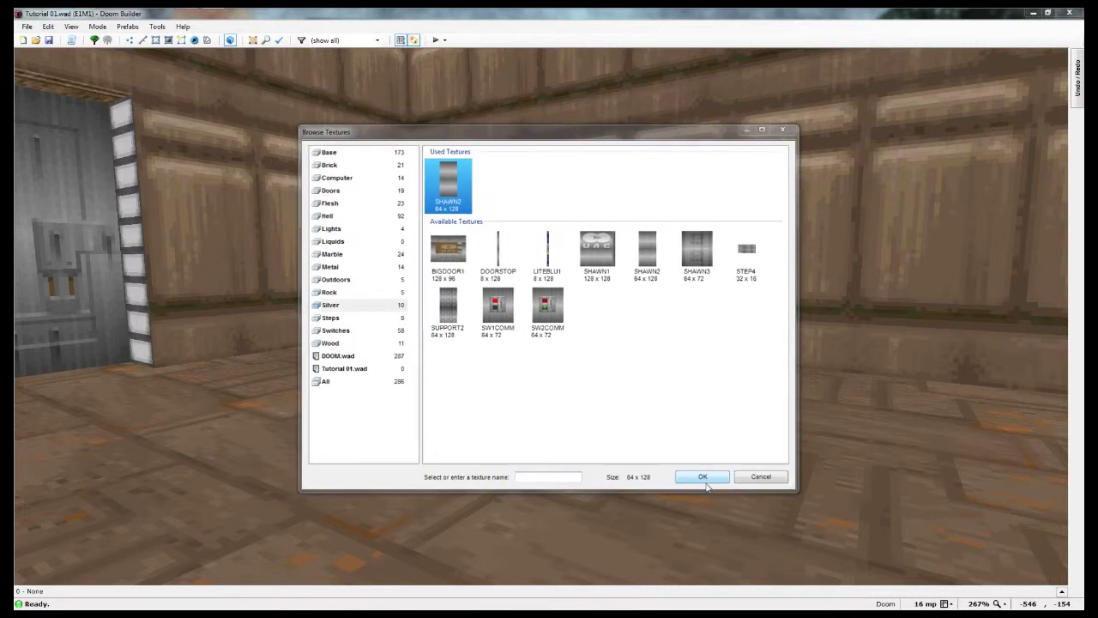
{"action": "left_click", "coordinate": [661, 268]}
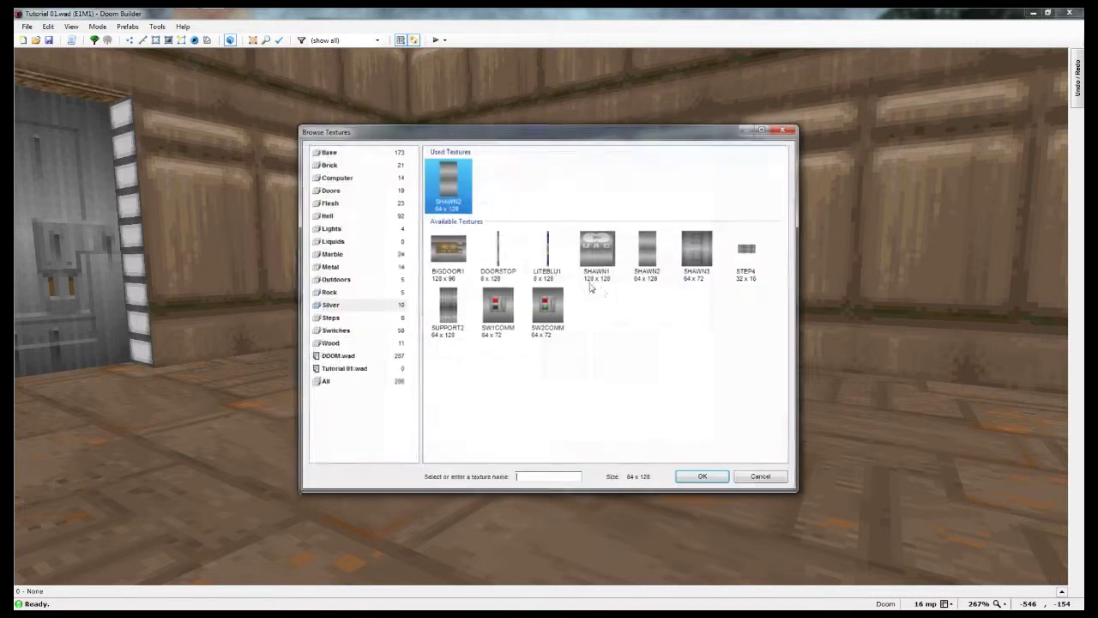
{"action": "left_click", "coordinate": [723, 485]}
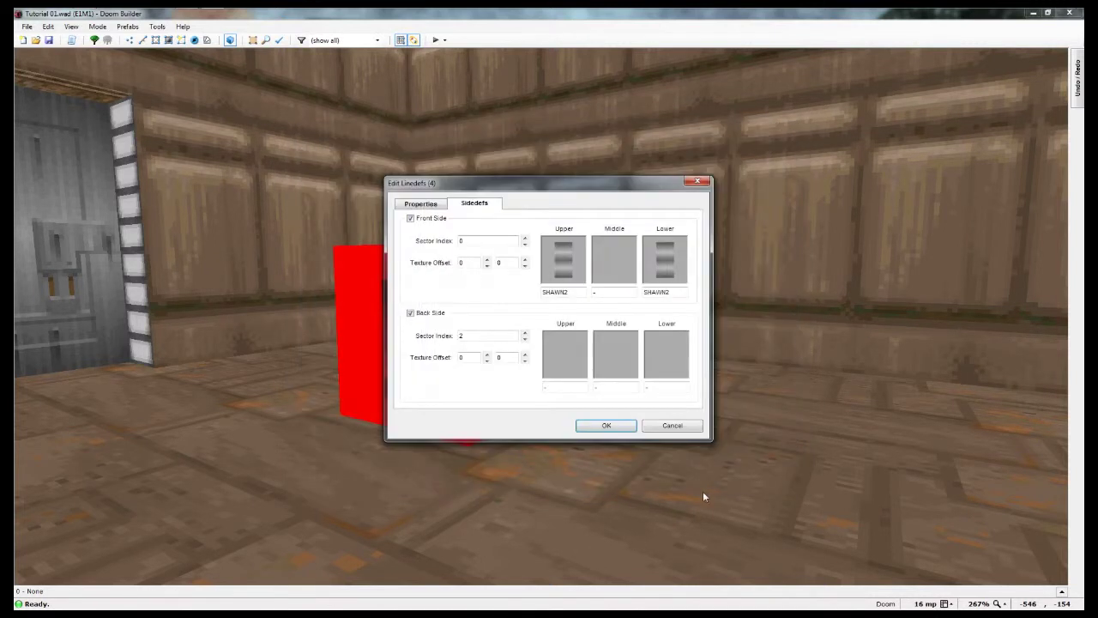
{"action": "left_click", "coordinate": [602, 429]}
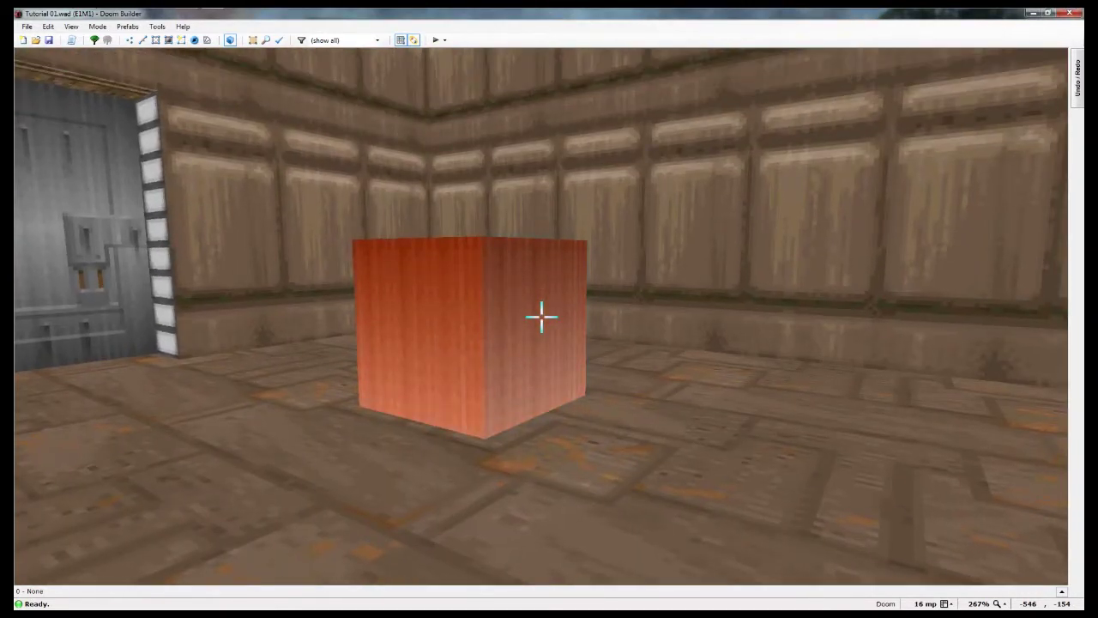
Step: Toggle highlighting and fly around the floor and ceiling blocks to examine their newly textured sides
{"action": "key", "text": "h"}
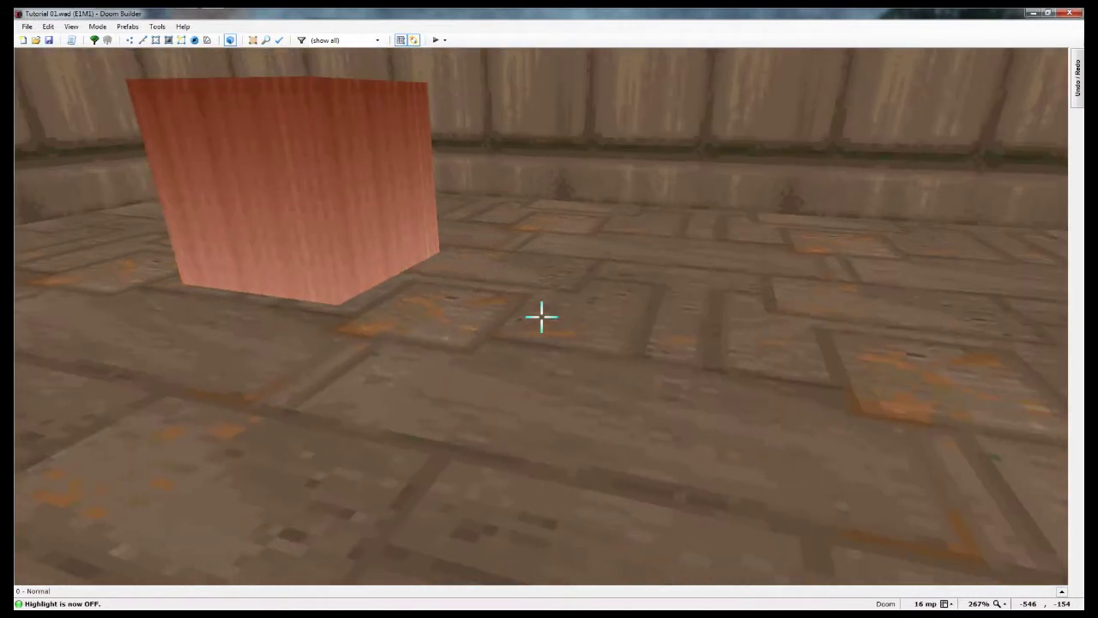
{"action": "left_click", "coordinate": [541, 317]}
{"action": "left_click", "coordinate": [542, 317]}
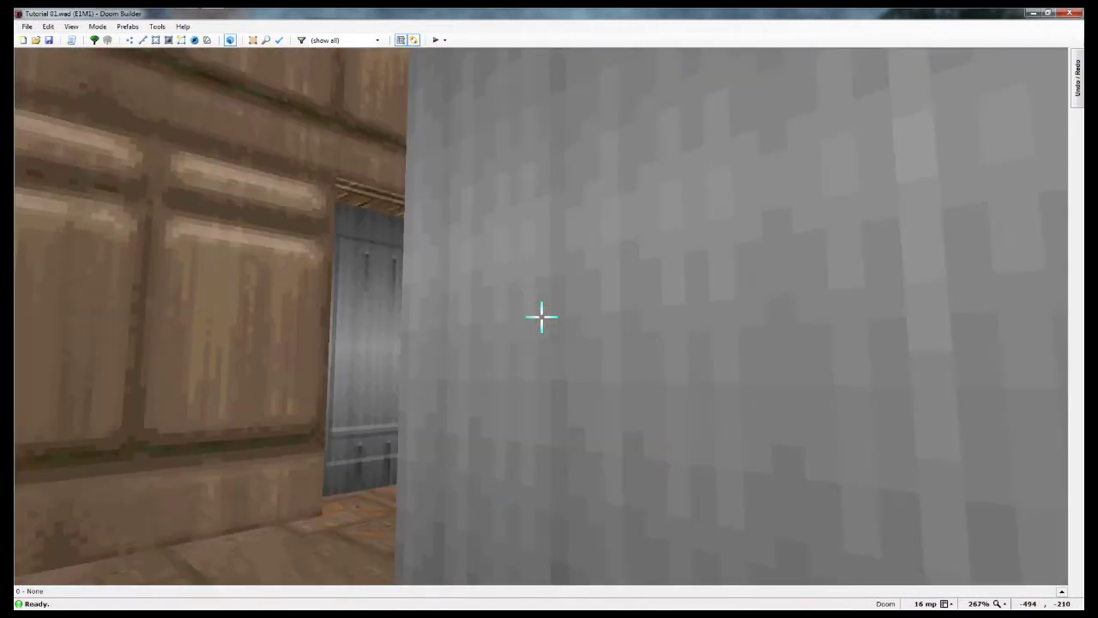
{"action": "key", "text": "f"}
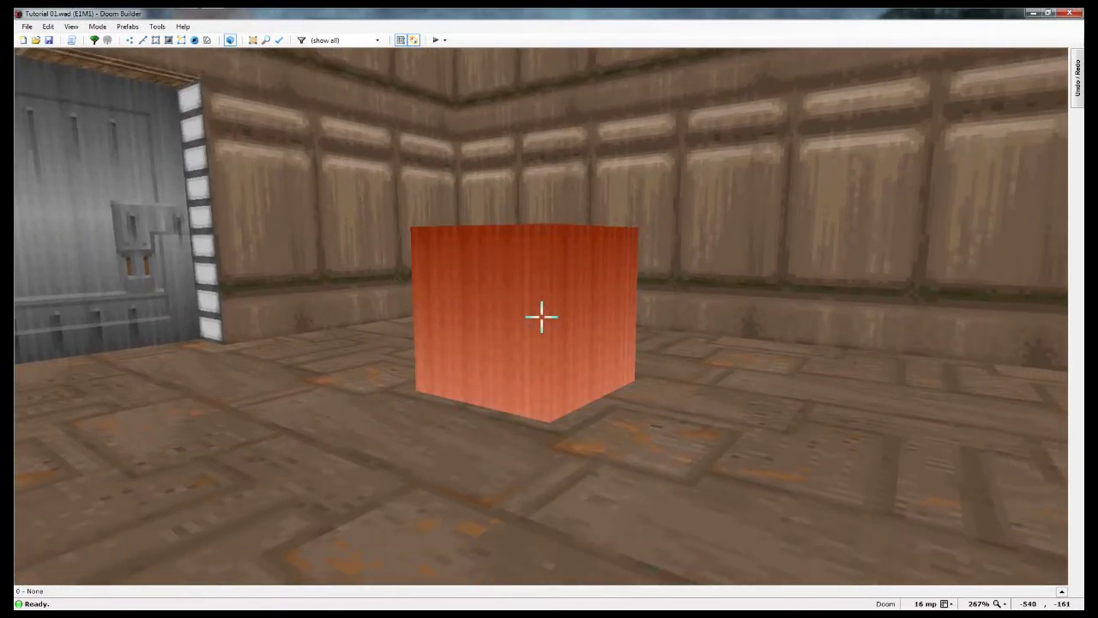
{"action": "key", "text": "h"}
{"action": "key", "text": "h"}
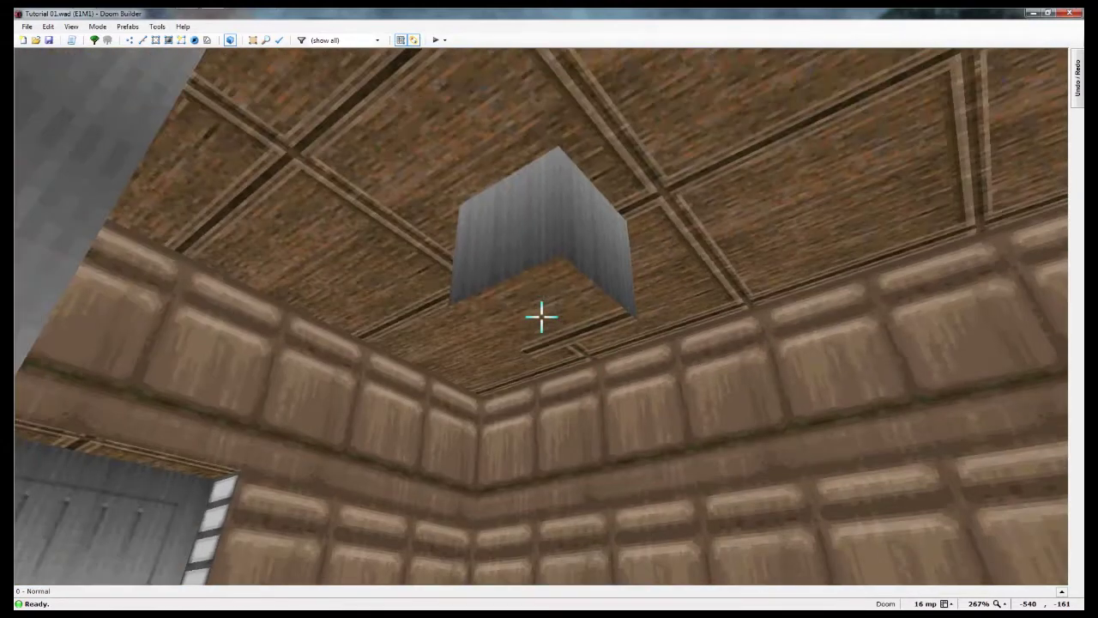
{"action": "key", "text": "d"}
{"action": "key", "text": "e"}
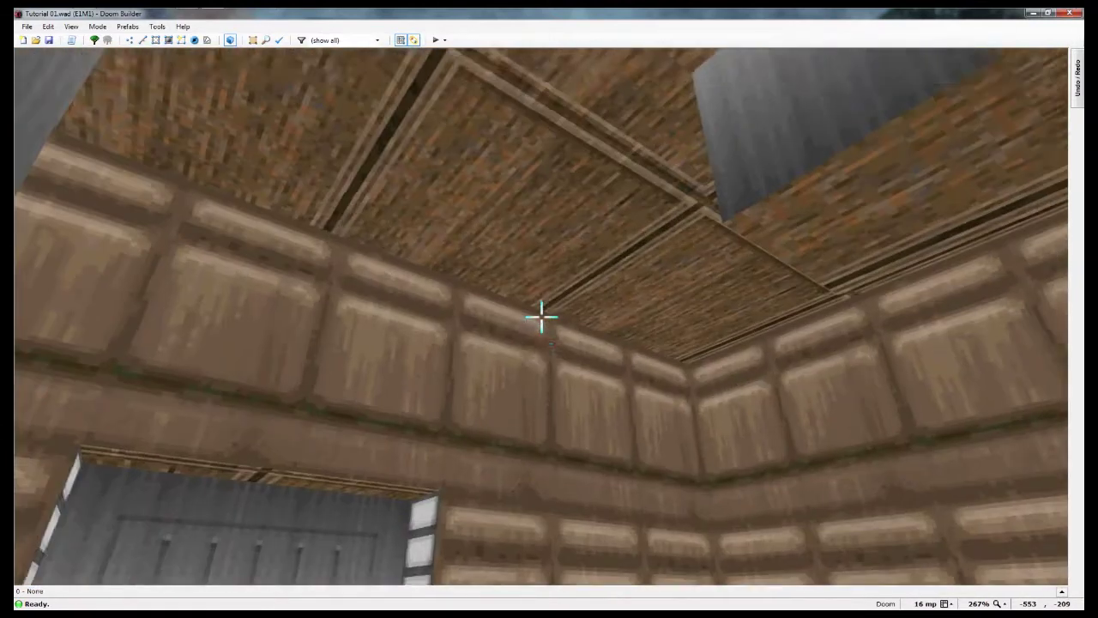
{"action": "key", "text": "d"}
{"action": "key", "text": "e"}
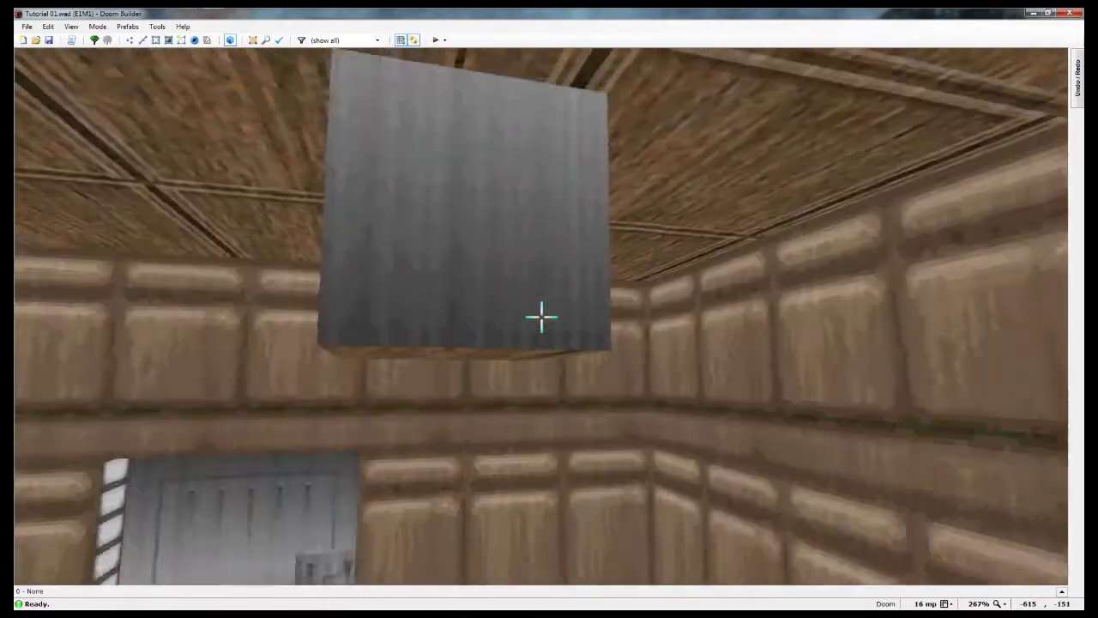
{"action": "key", "text": "d"}
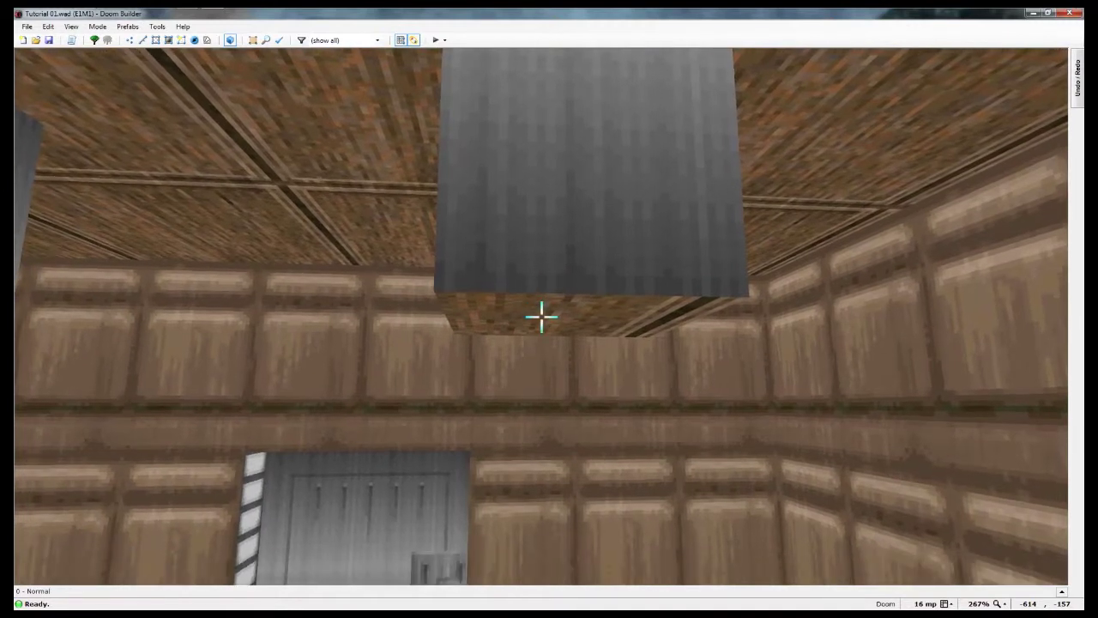
Step: Set both the floor and ceiling flats of the pillar sector to FLAT2
{"action": "right_click", "coordinate": [541, 317]}
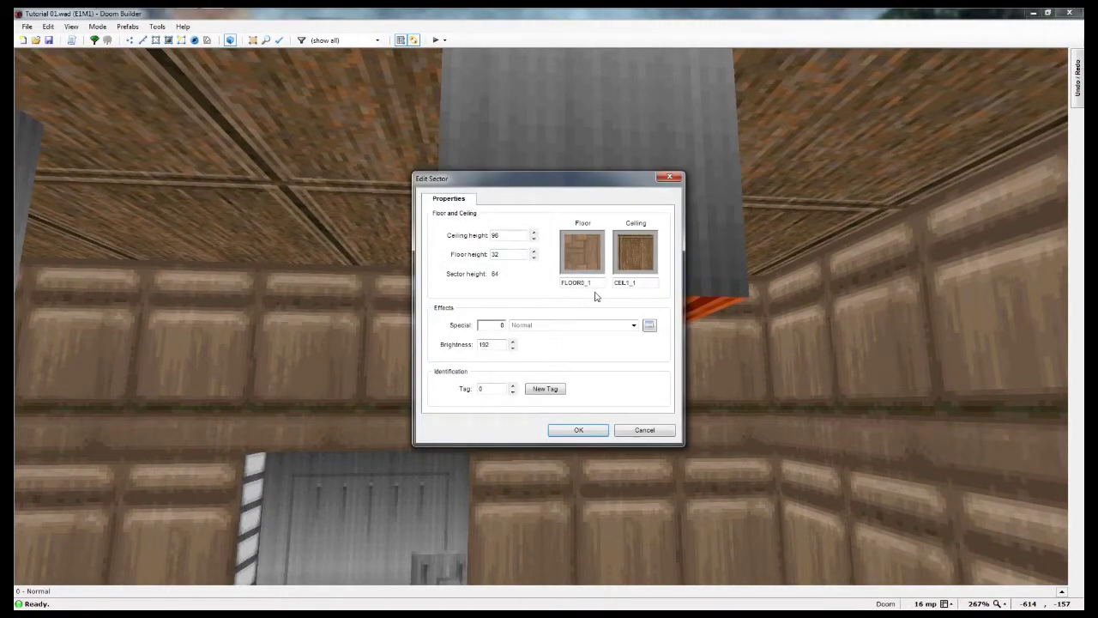
{"action": "left_click", "coordinate": [590, 256]}
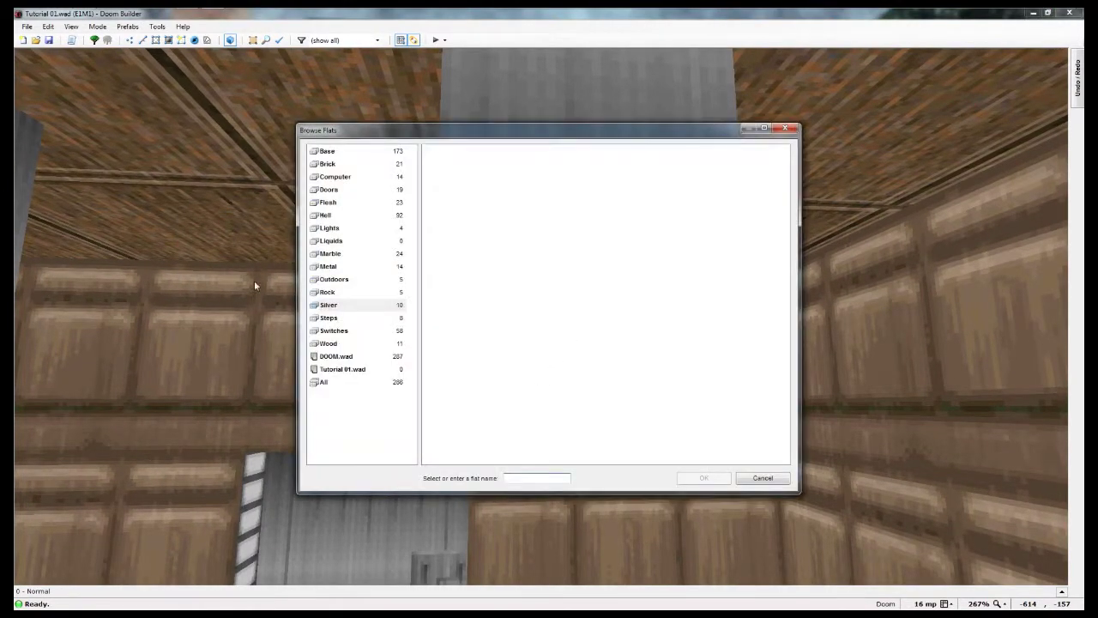
{"action": "left_click", "coordinate": [337, 155]}
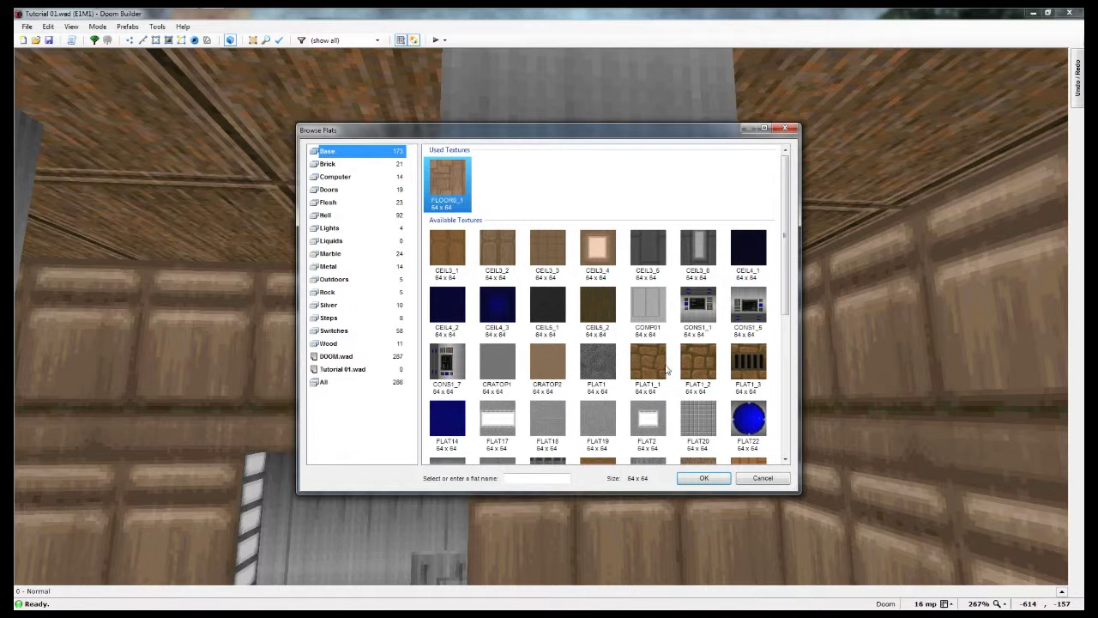
{"action": "left_click", "coordinate": [634, 434]}
{"action": "left_click", "coordinate": [704, 478]}
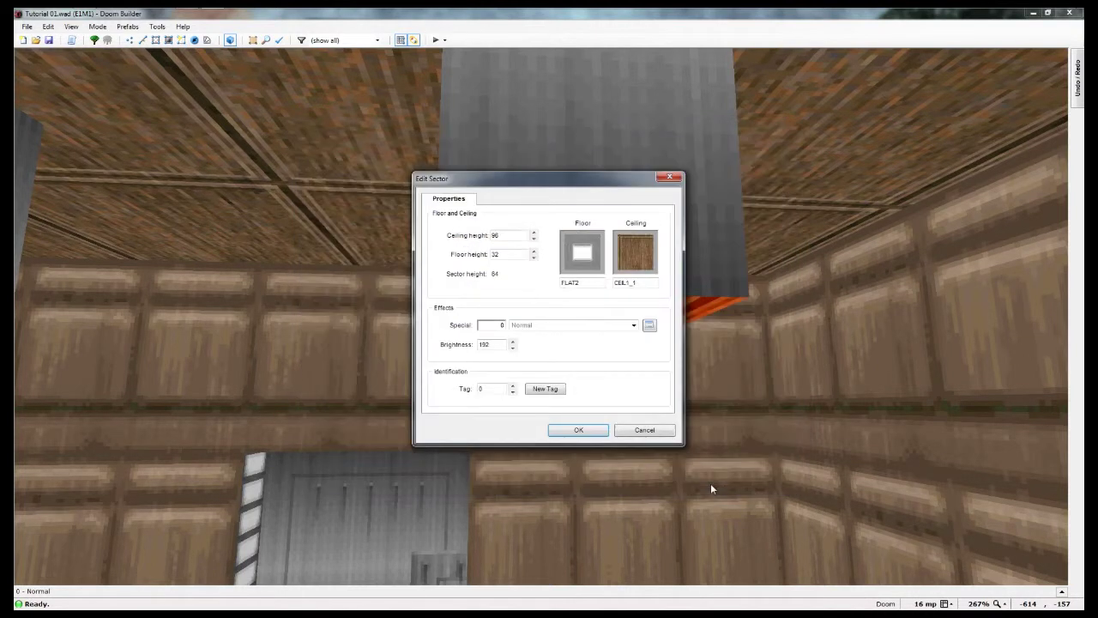
{"action": "left_click", "coordinate": [635, 256]}
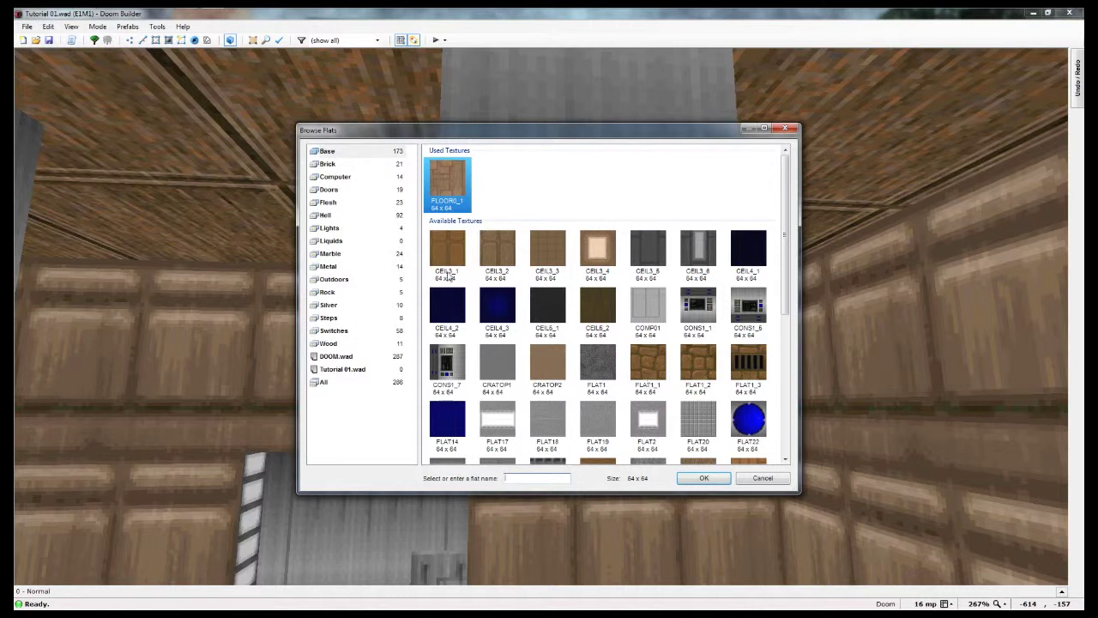
{"action": "left_click", "coordinate": [656, 429]}
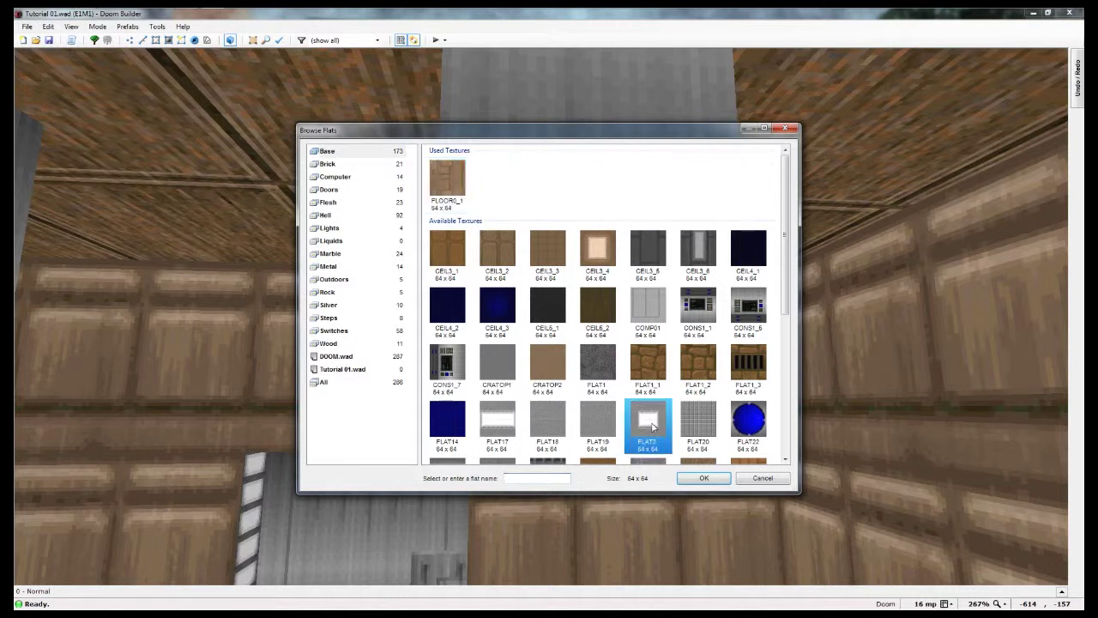
{"action": "left_click", "coordinate": [700, 480]}
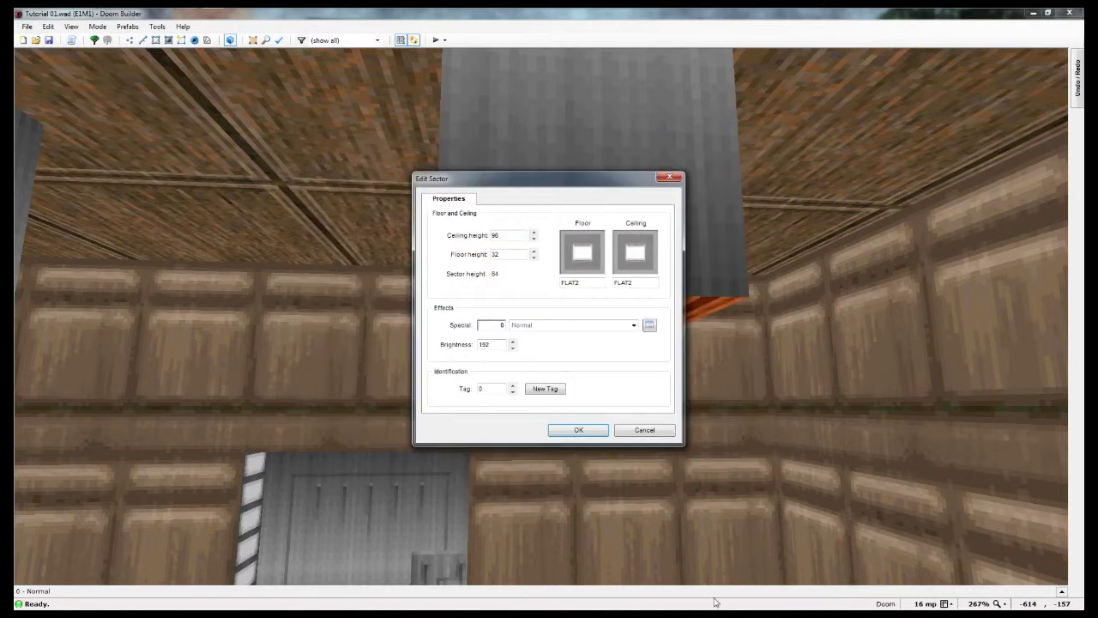
{"action": "left_click", "coordinate": [579, 430]}
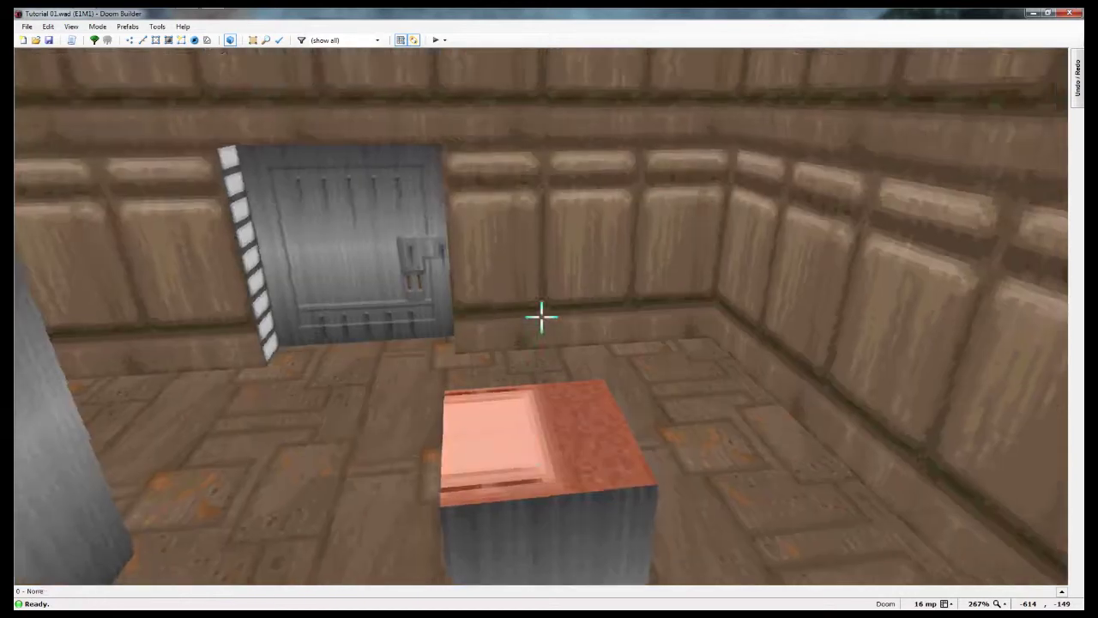
Step: Set the floor flat of the split pillar sector to FLAT19
{"action": "key", "text": "e"}
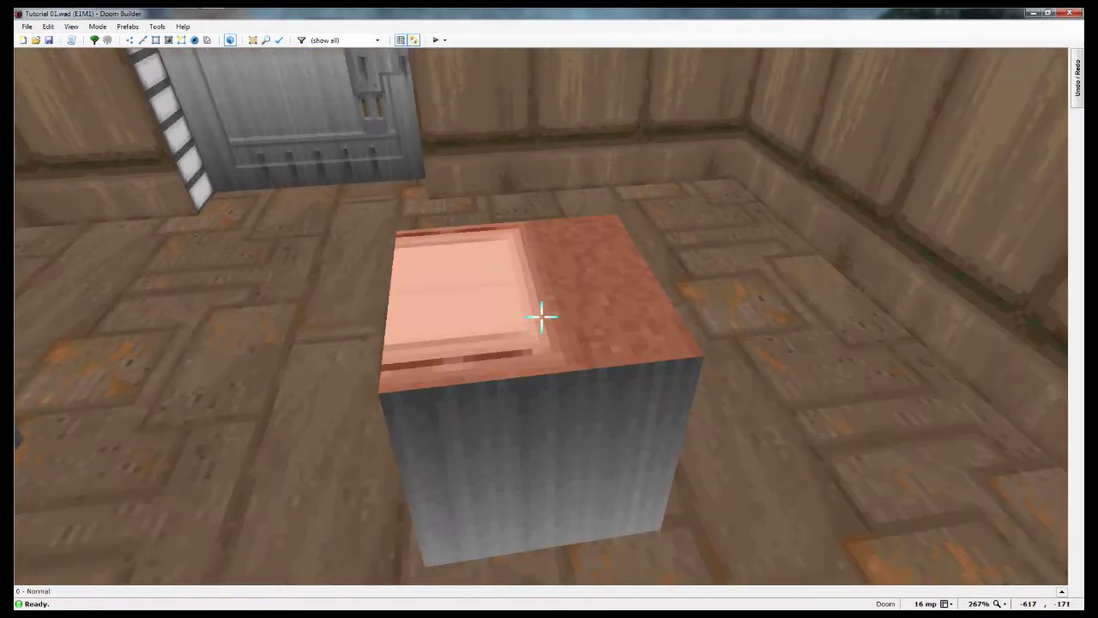
{"action": "key", "text": "d"}
{"action": "key", "text": "e"}
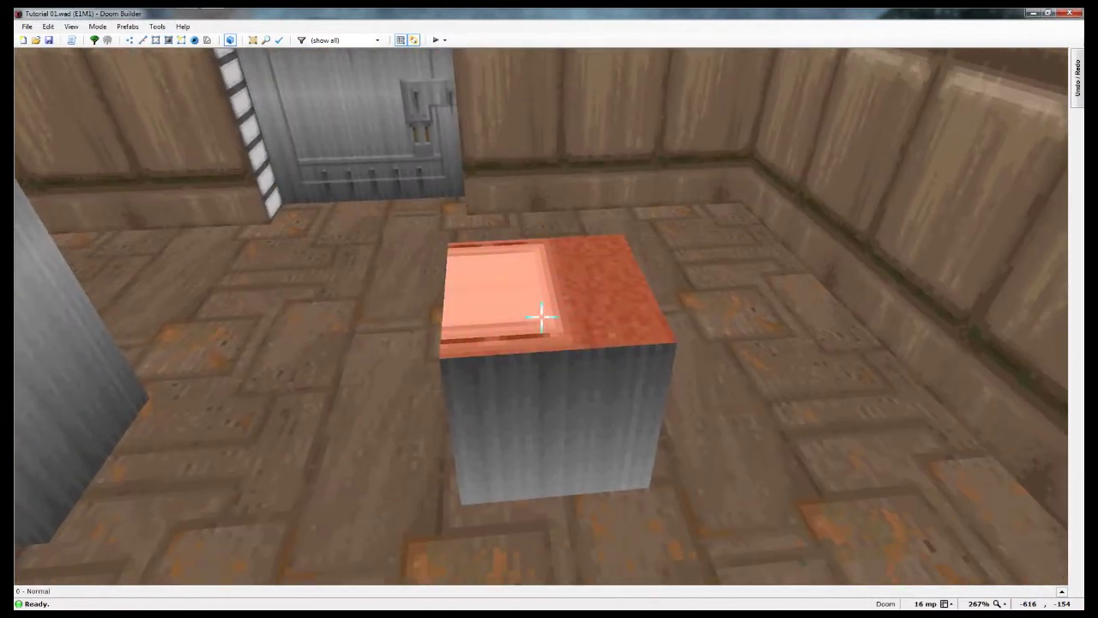
{"action": "right_click", "coordinate": [541, 317]}
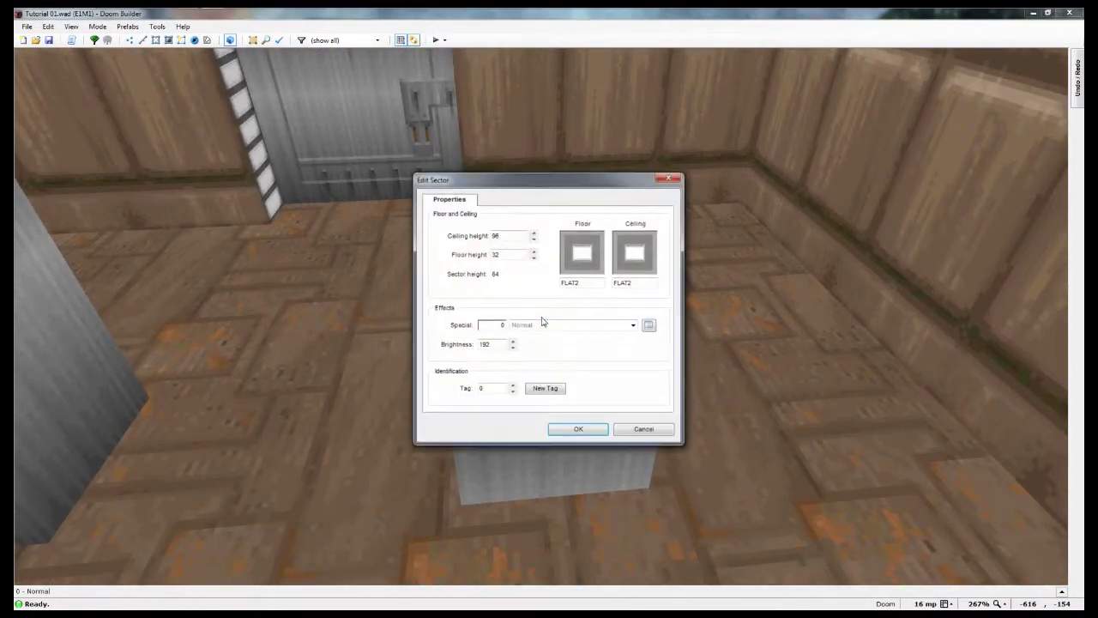
{"action": "left_click", "coordinate": [583, 249]}
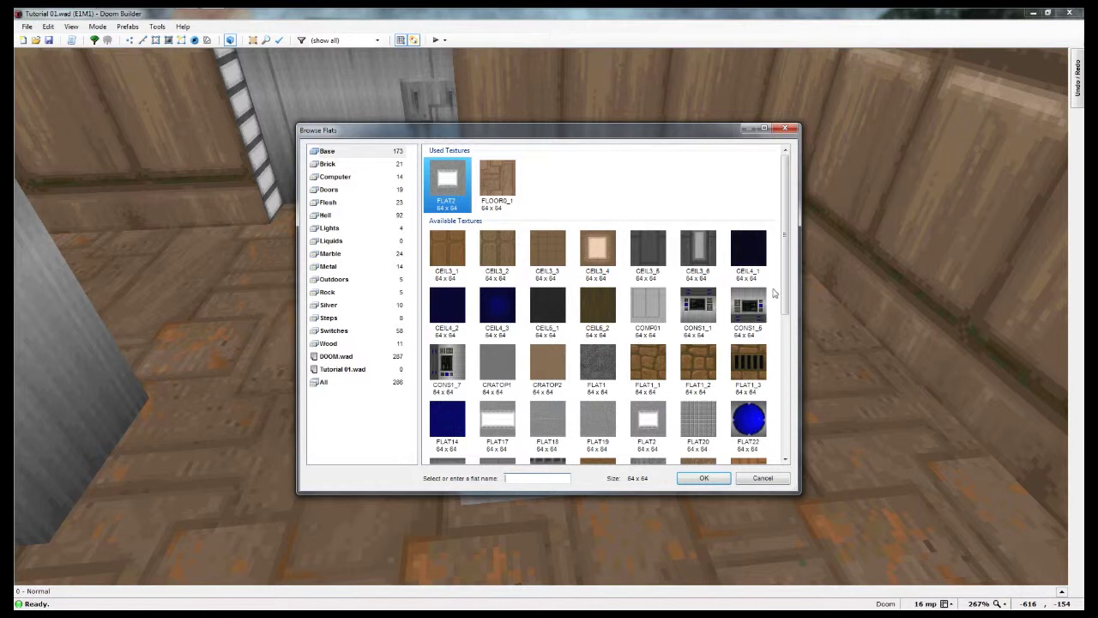
{"action": "left_click_drag", "start_coordinate": [787, 252], "coordinate": [793, 401]}
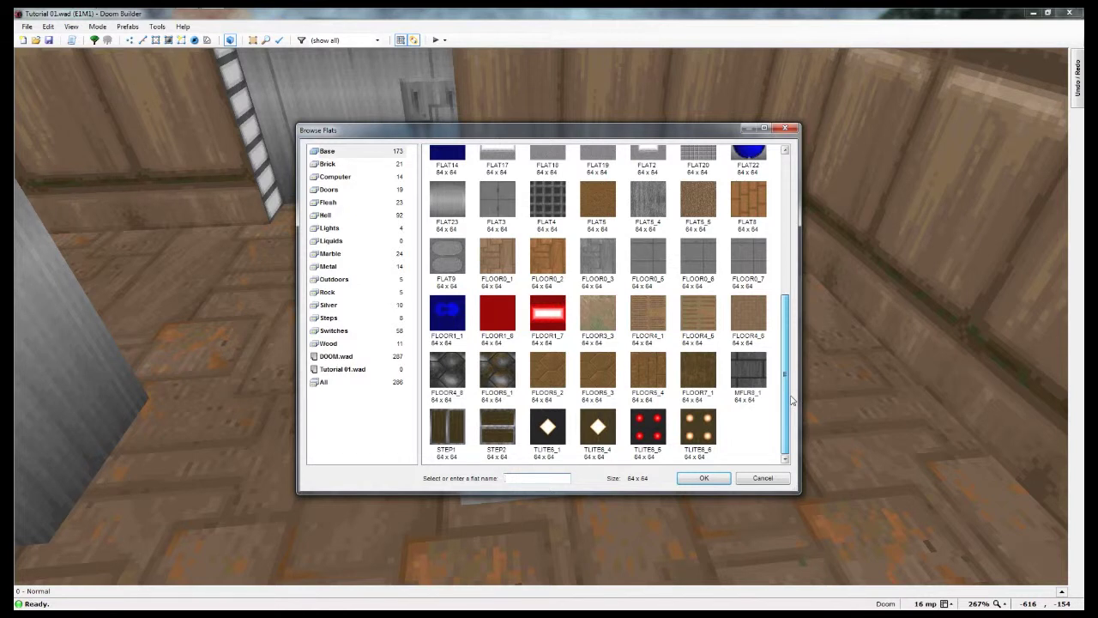
{"action": "left_click_drag", "start_coordinate": [794, 400], "coordinate": [794, 309]}
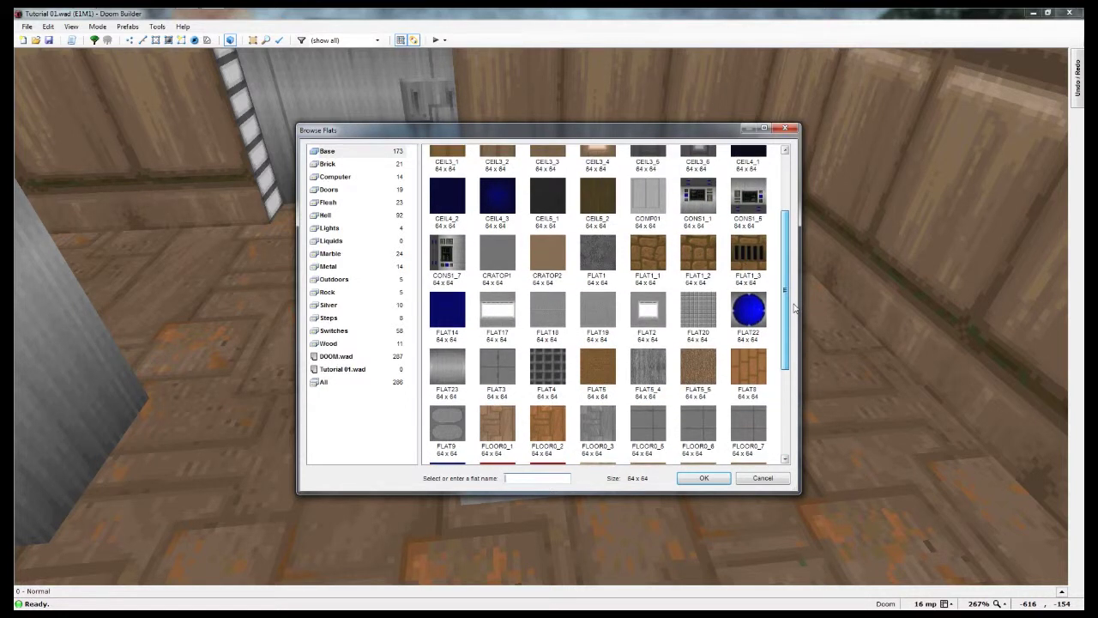
{"action": "left_click", "coordinate": [607, 307]}
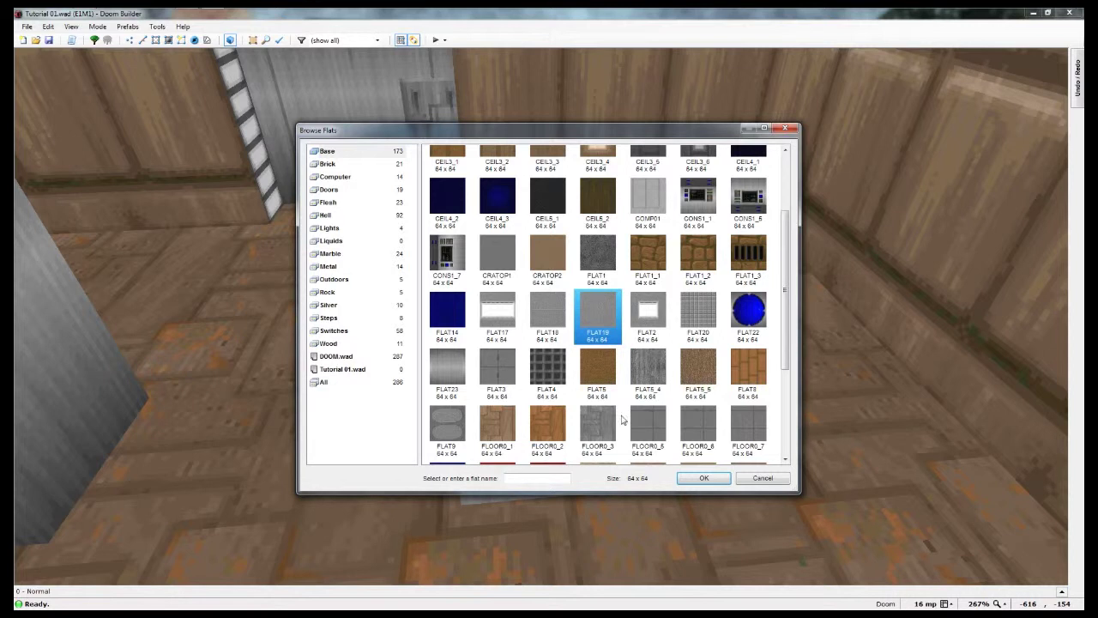
{"action": "left_click", "coordinate": [716, 477]}
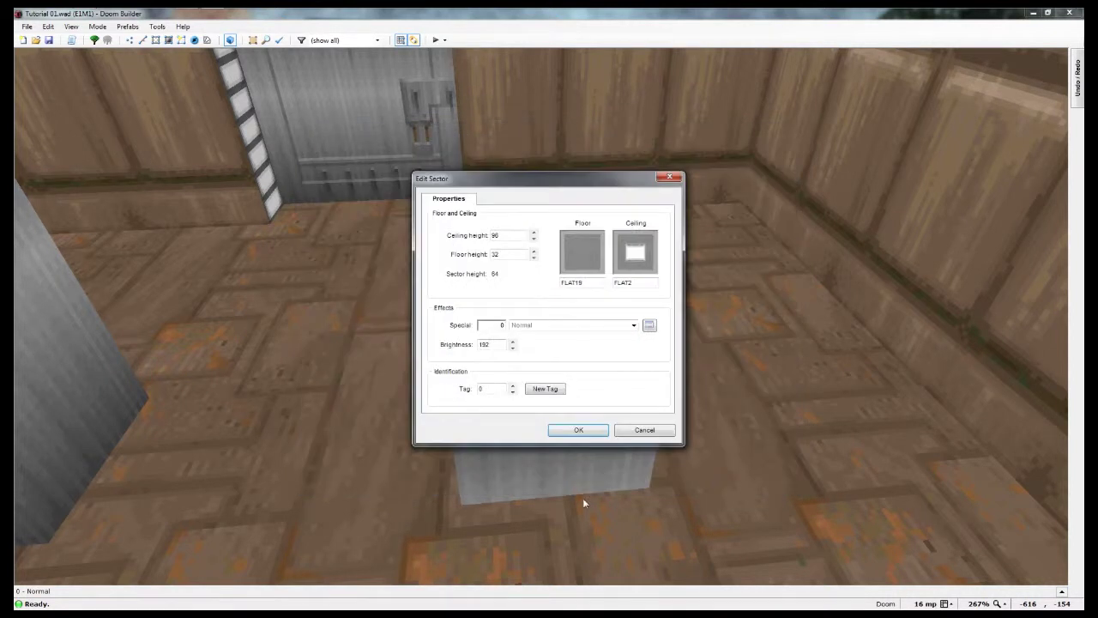
Step: Set the pillar sector's ceiling flat to FLAT19 as well and apply the sector changes
{"action": "left_click", "coordinate": [645, 262]}
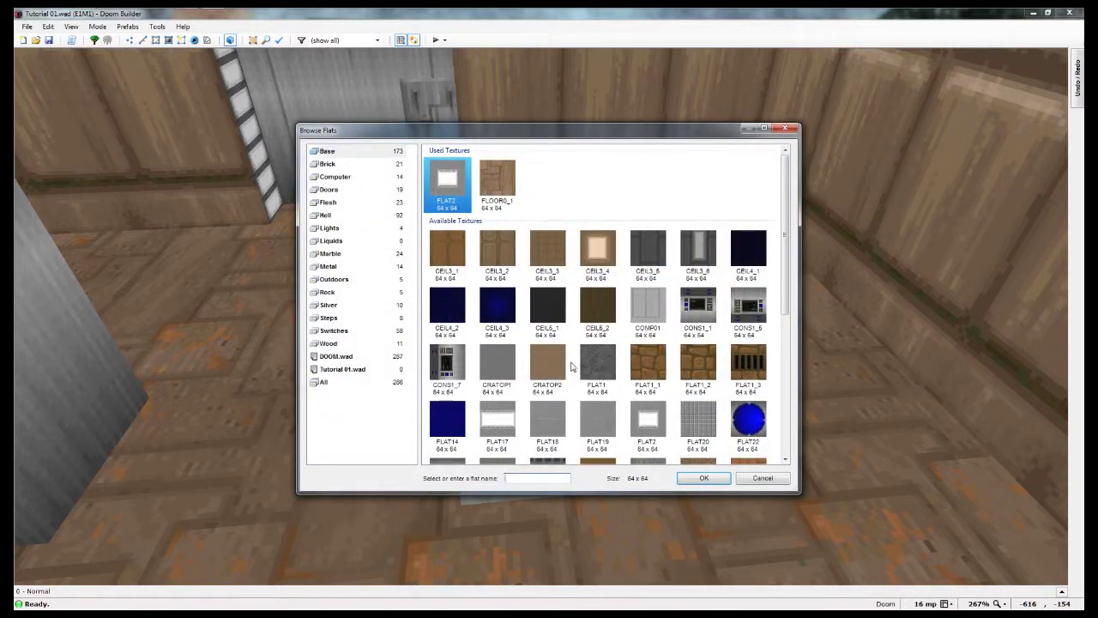
{"action": "left_click", "coordinate": [611, 426]}
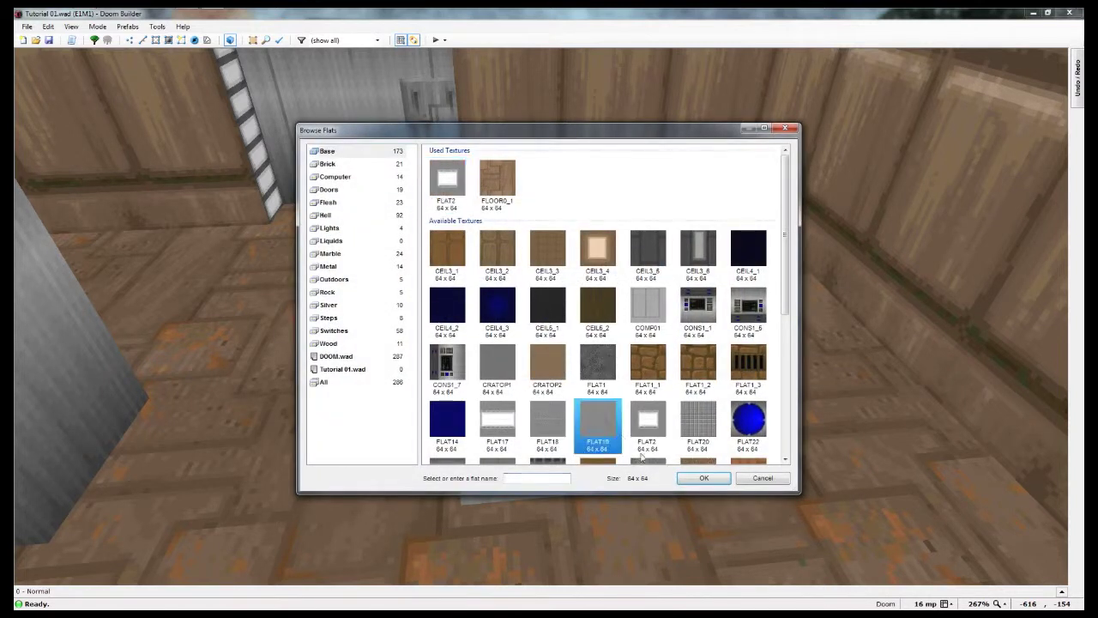
{"action": "left_click", "coordinate": [703, 478]}
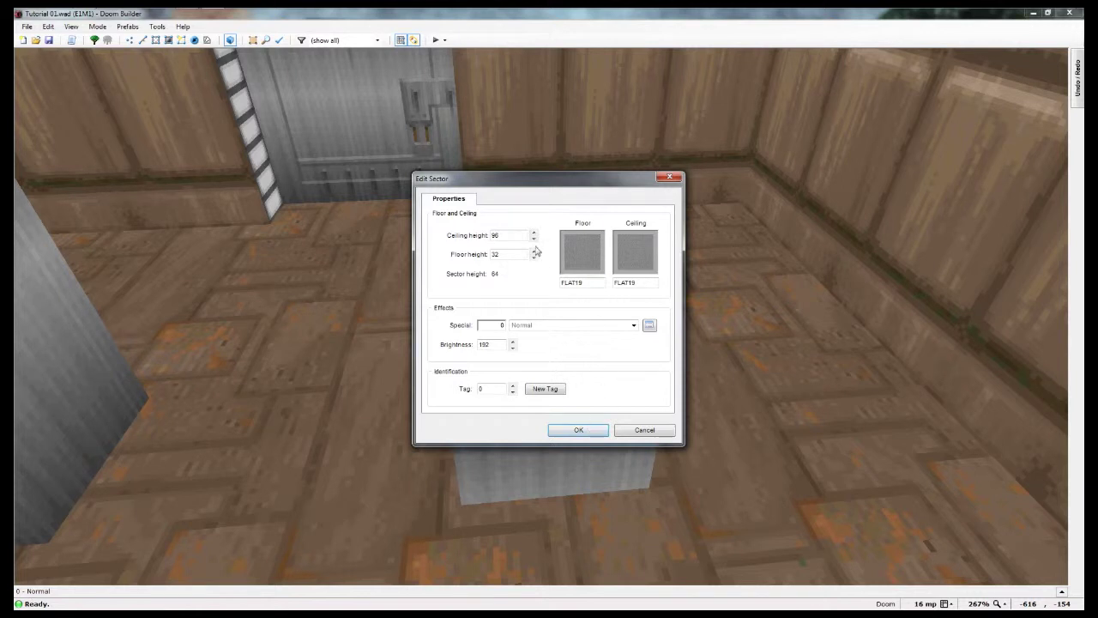
{"action": "left_click", "coordinate": [576, 429]}
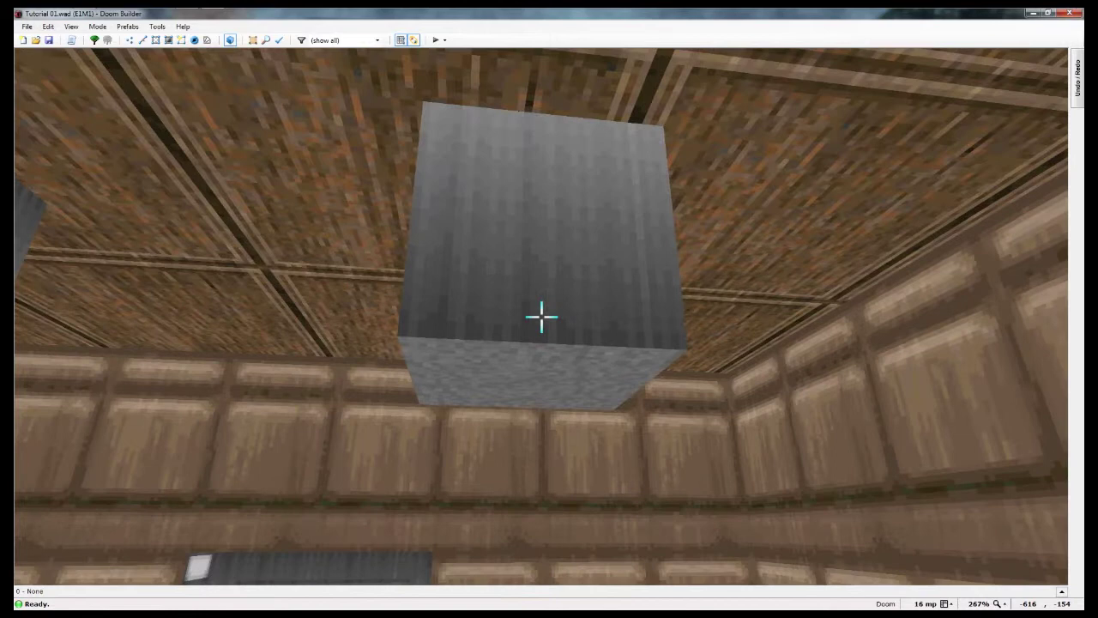
Step: Fly around the room to examine the retextured floor and ceiling blocks and compare them with the solid pillar
{"action": "key", "text": "d"}
{"action": "key", "text": "s"}
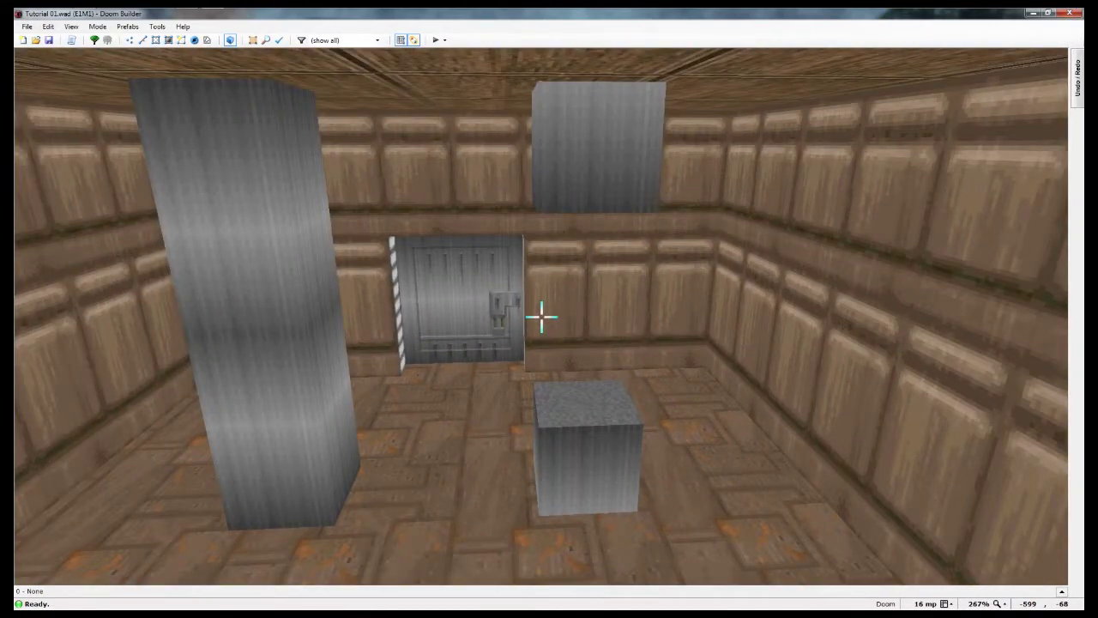
{"action": "key", "text": "e"}
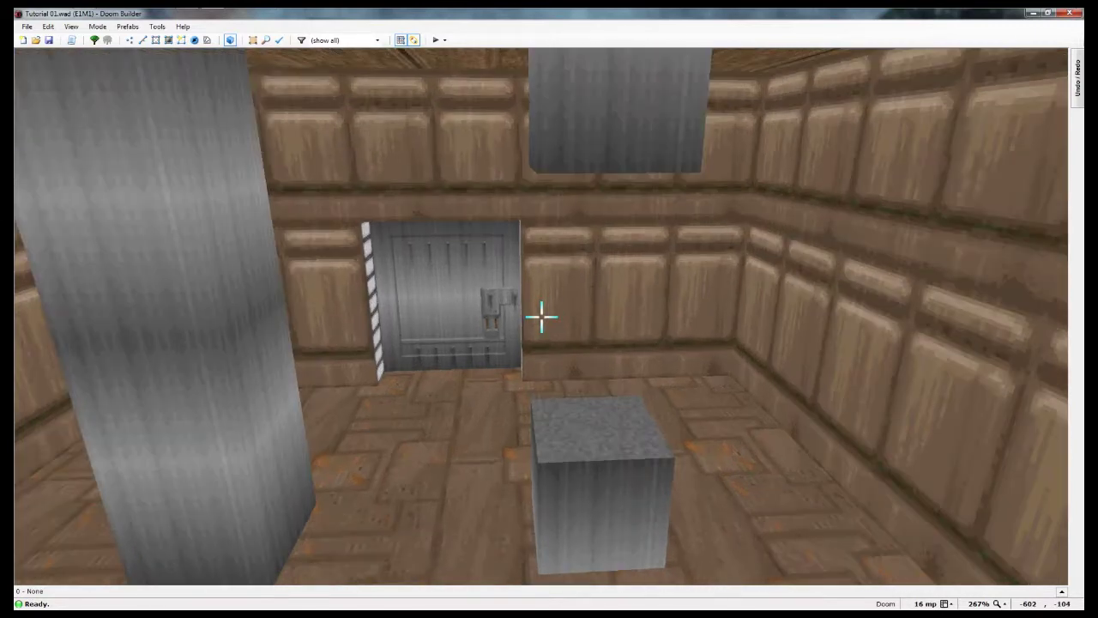
{"action": "key", "text": "f"}
{"action": "key", "text": "s"}
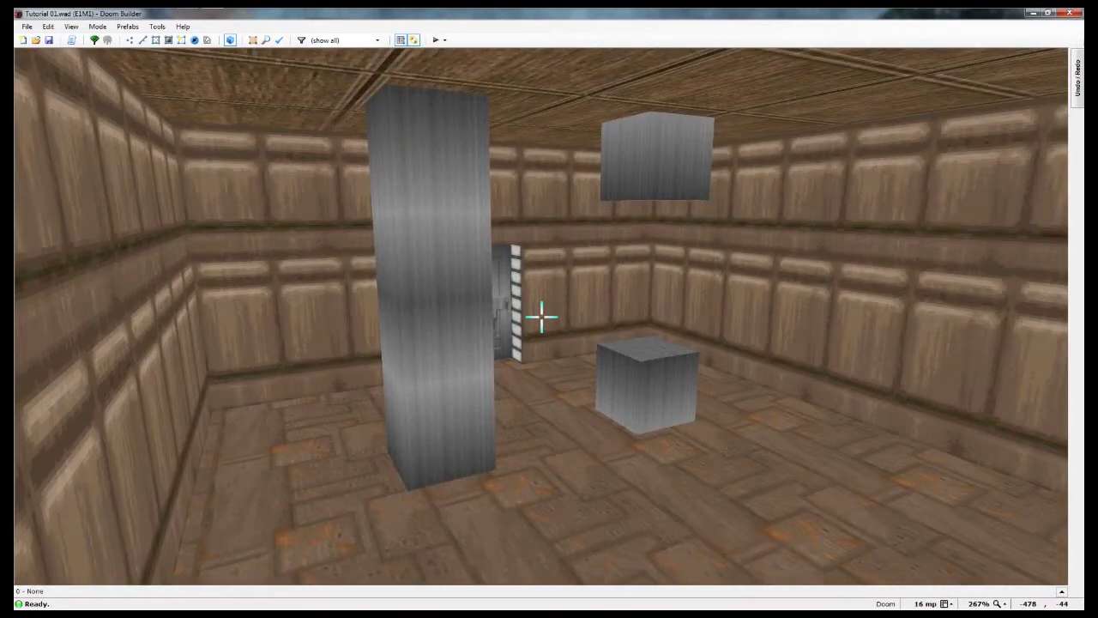
{"action": "key", "text": "e"}
{"action": "key", "text": "f"}
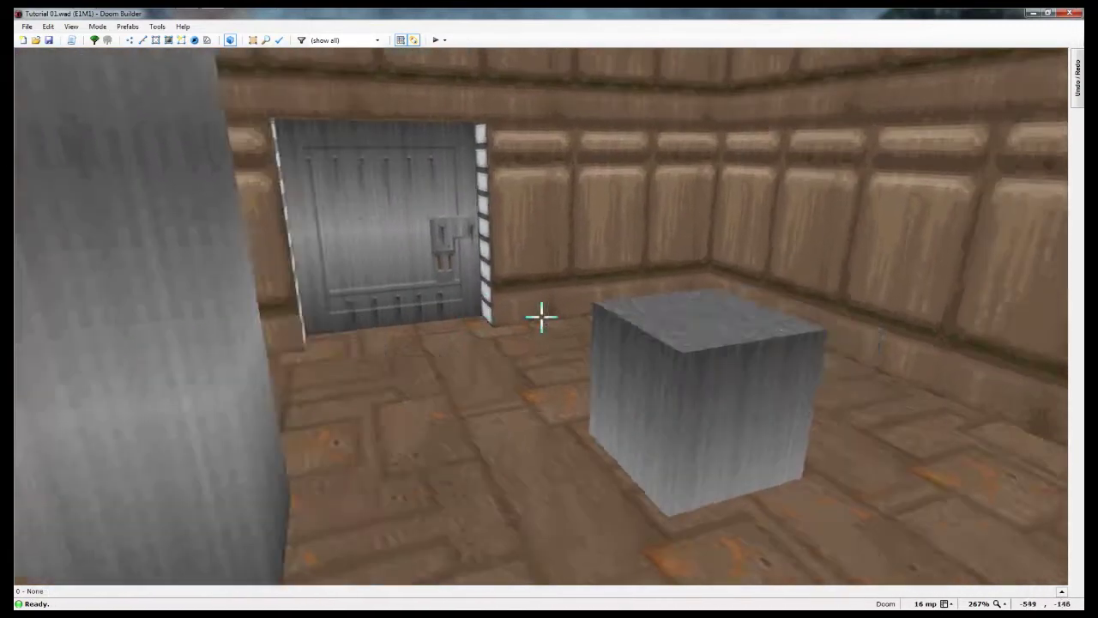
{"action": "key", "text": "d"}
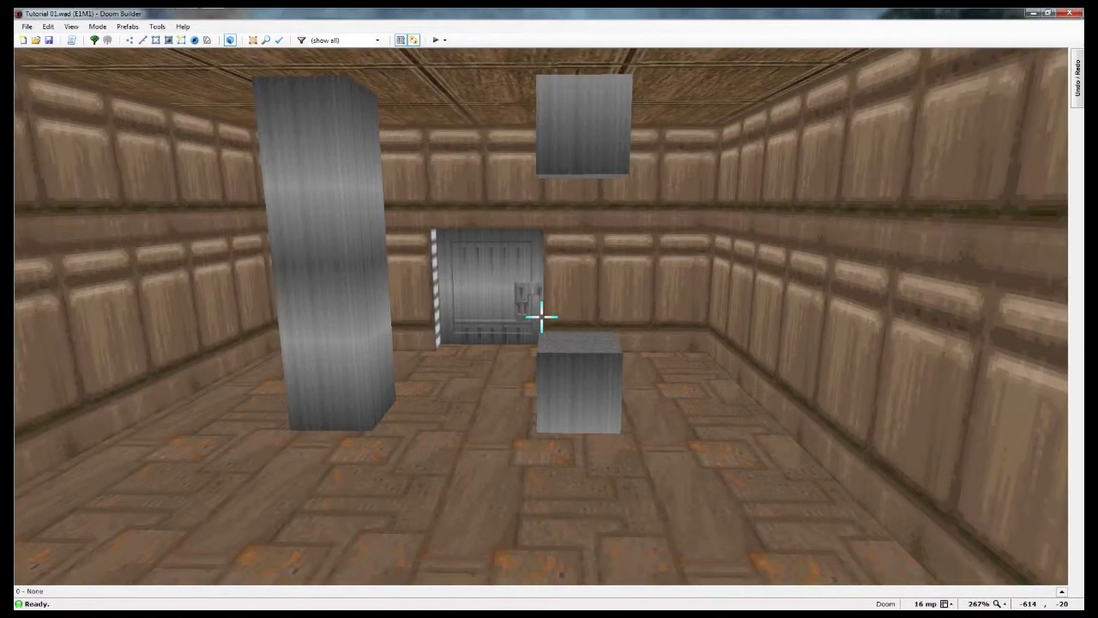
{"action": "key", "text": "s"}
{"action": "key", "text": "e"}
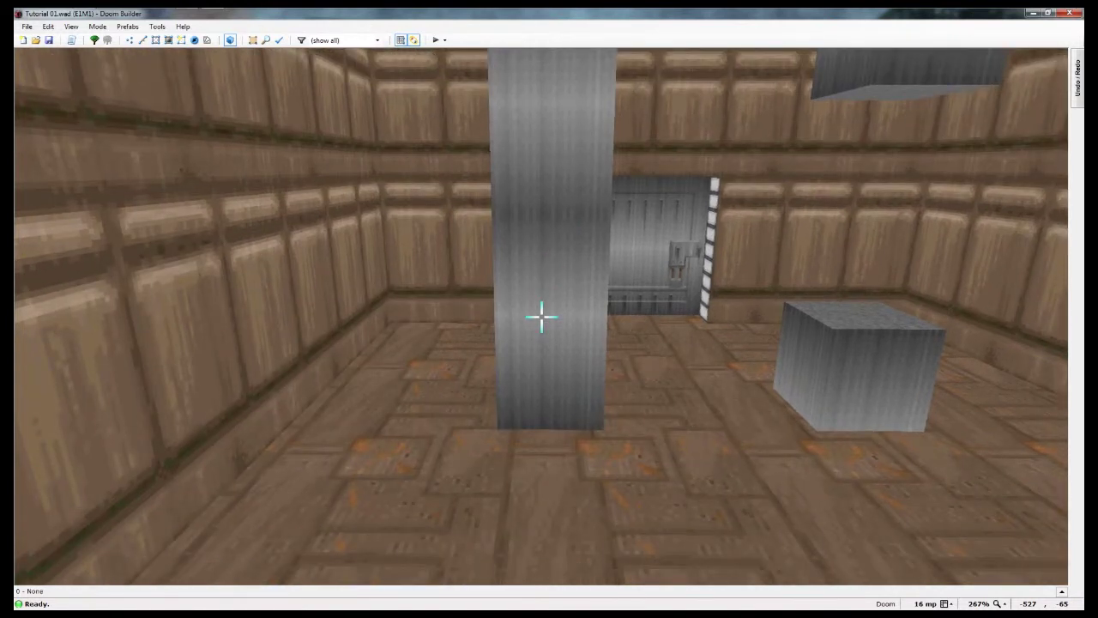
Step: Return to the 2D map and delete the four linedefs of the solid void pillar east of the textured block
{"action": "key", "text": "w"}
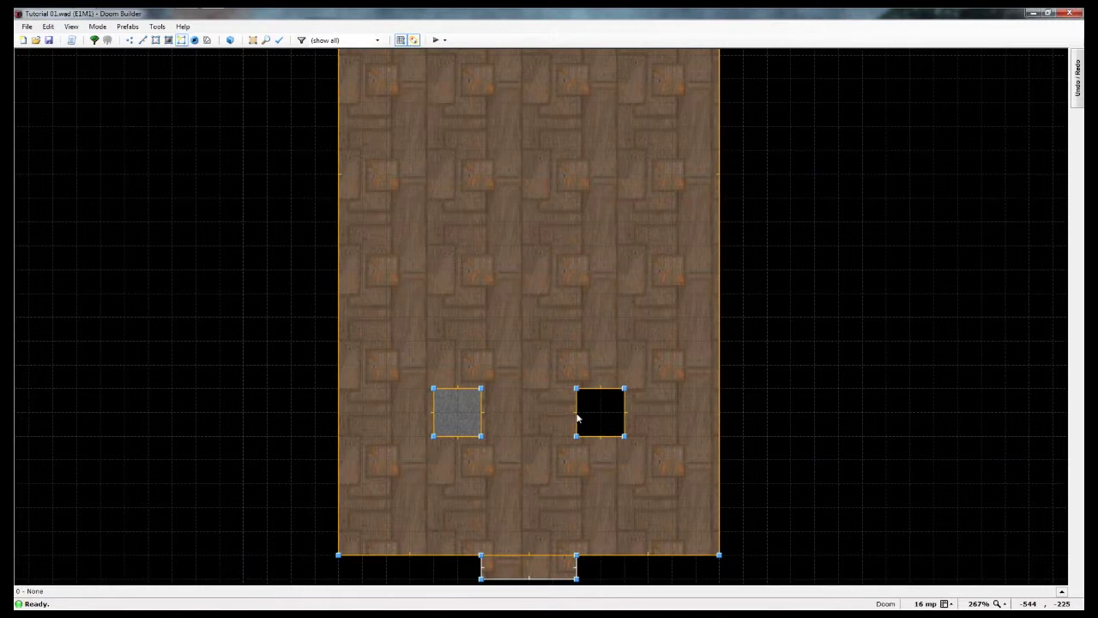
{"action": "key", "text": "F9"}
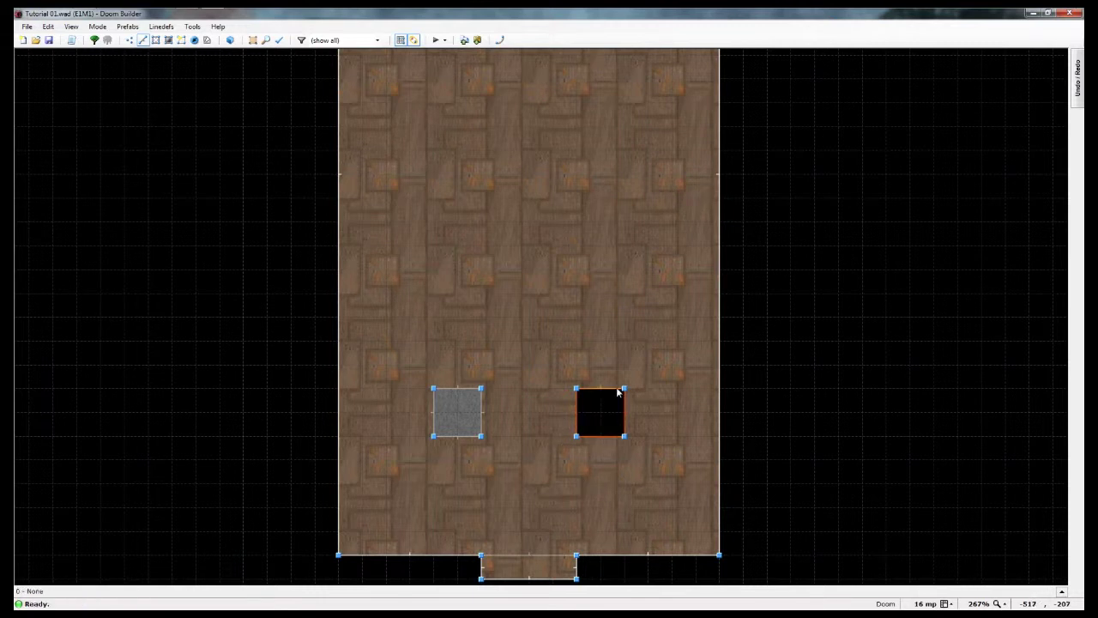
{"action": "key", "text": "Delete"}
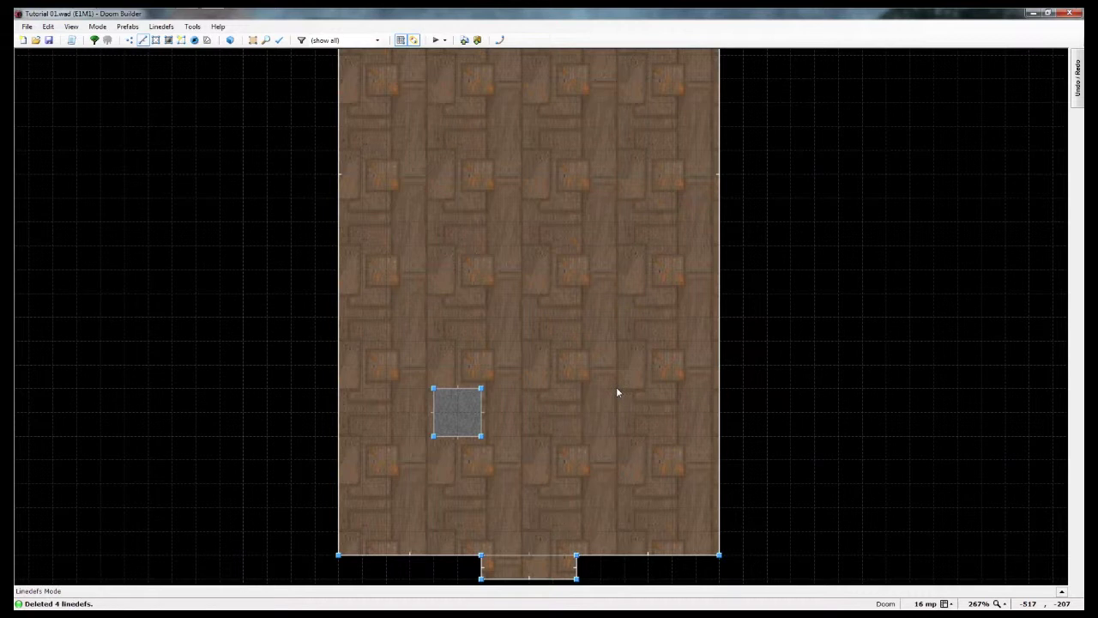
Step: Fly around the room in 3D to examine the floor area where the solid pillar was deleted
{"action": "key", "text": "w"}
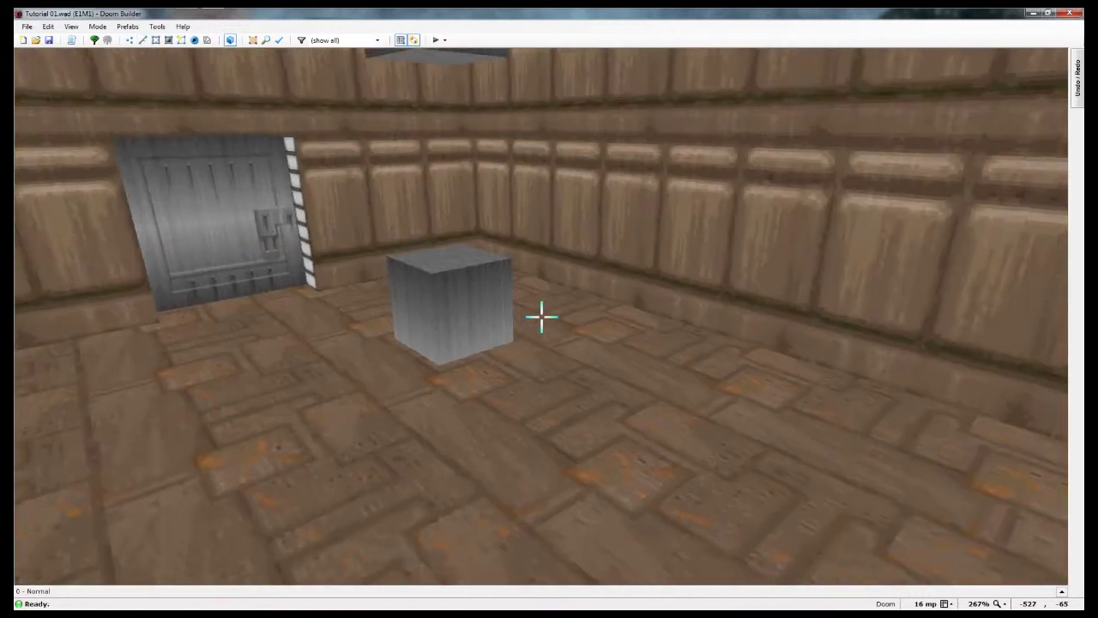
{"action": "key", "text": "d"}
{"action": "key", "text": "f"}
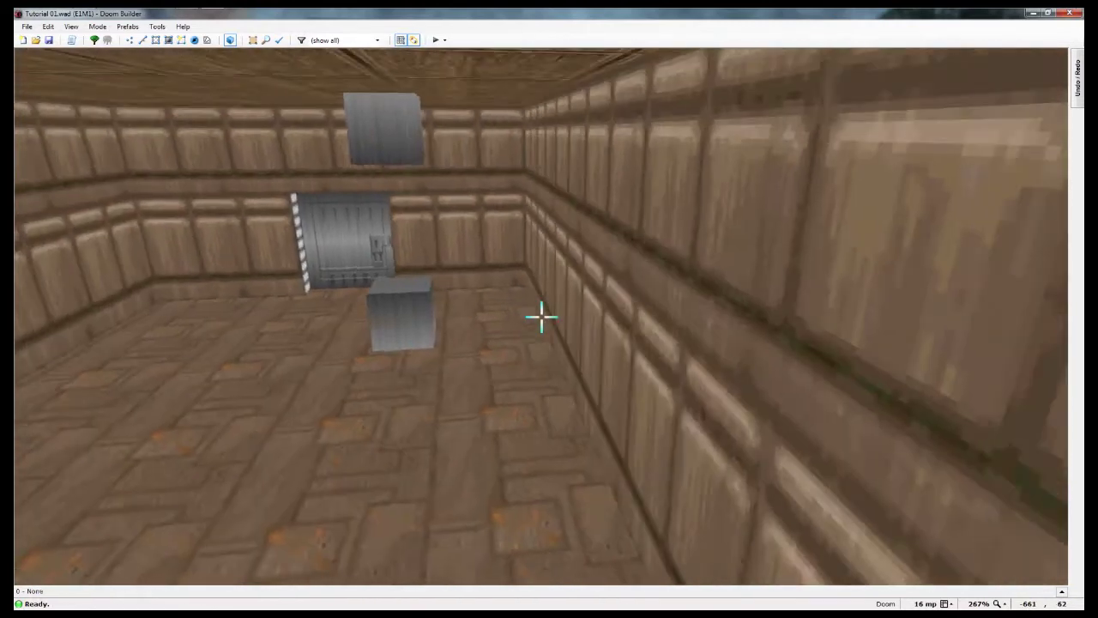
{"action": "key", "text": "e"}
{"action": "key", "text": "s"}
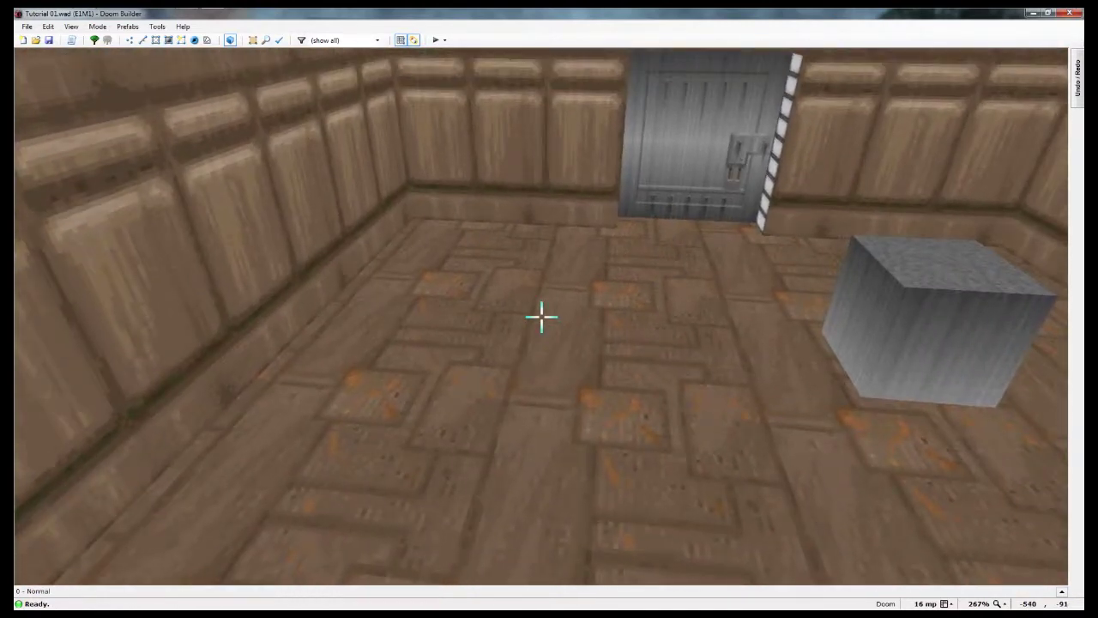
{"action": "key", "text": "d"}
{"action": "key", "text": "e"}
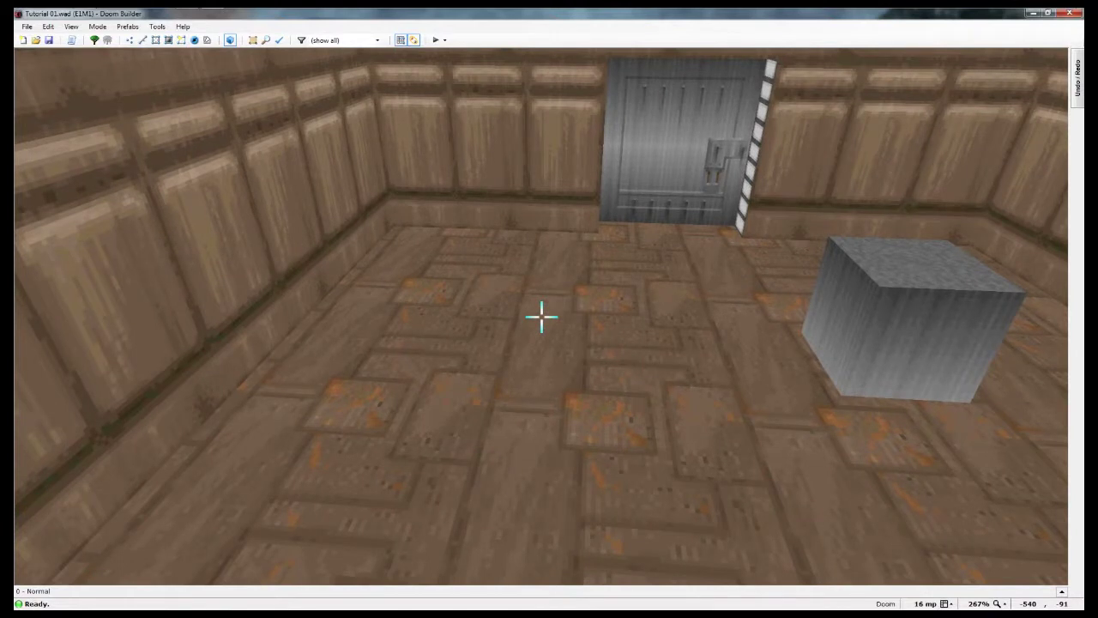
Step: Select all four linedefs of the remaining pillar sector in the 2D map and copy them
{"action": "key", "text": "q"}
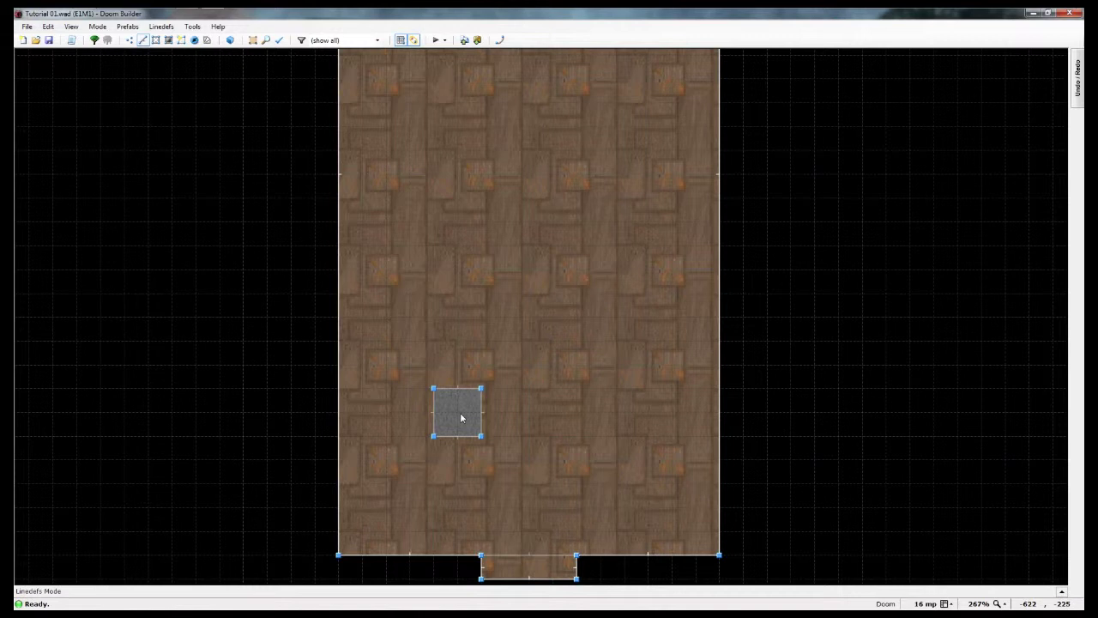
{"action": "left_click", "coordinate": [435, 417]}
{"action": "left_click", "coordinate": [464, 391]}
{"action": "left_click", "coordinate": [482, 421]}
{"action": "key", "text": "ctrl+c"}
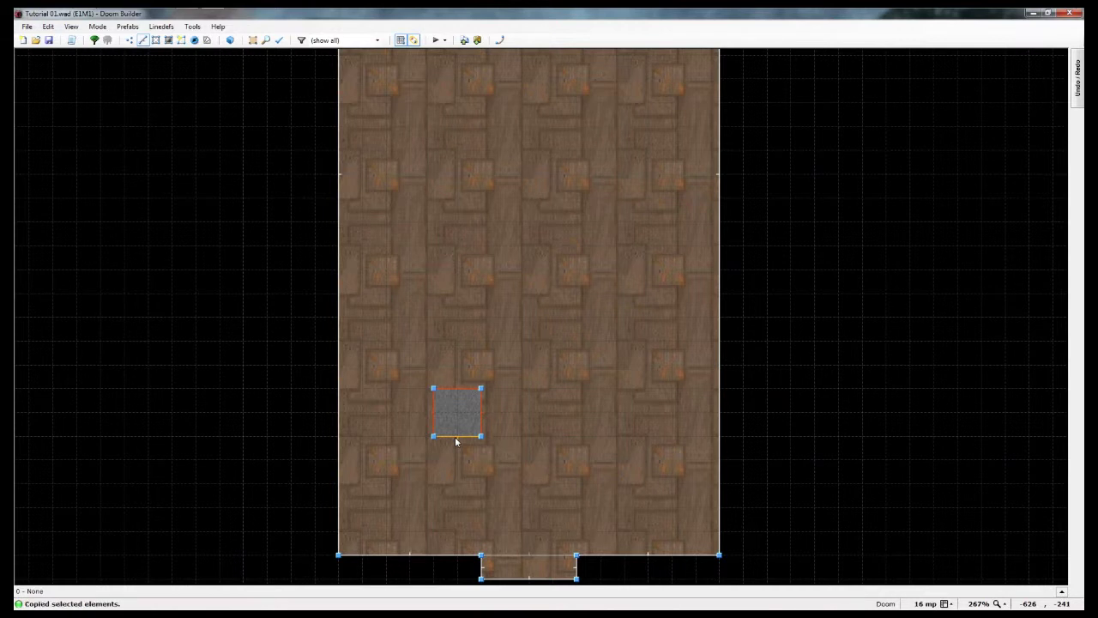
Step: Paste the pillar copy where the solid pillar stood, level with the original, and clear the selection
{"action": "key", "text": "ctrl+v"}
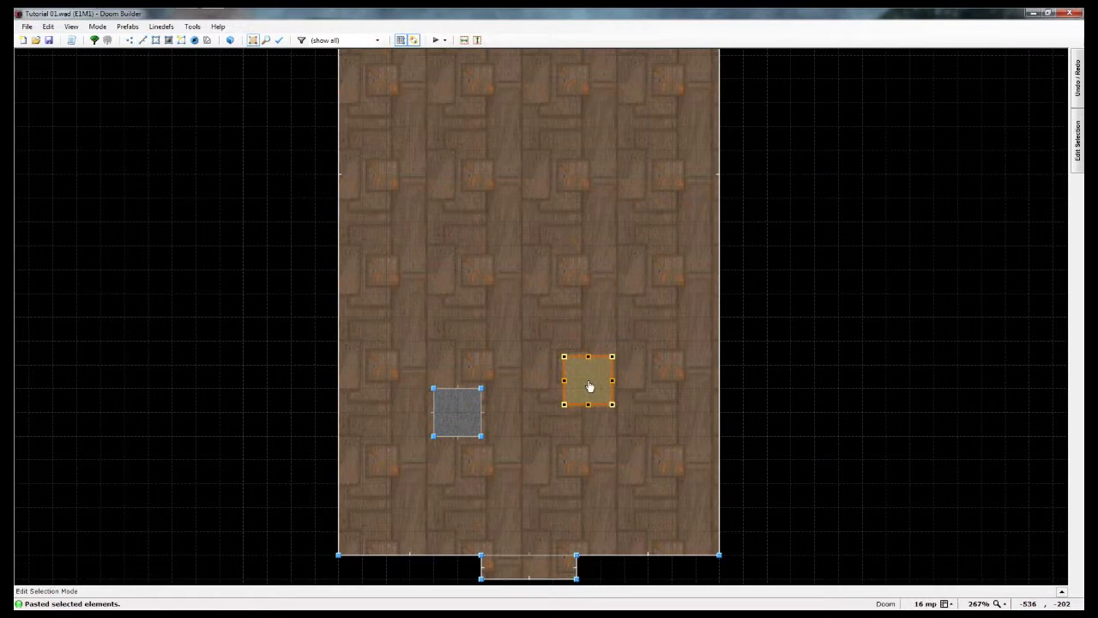
{"action": "left_click_drag", "start_coordinate": [589, 386], "coordinate": [612, 424]}
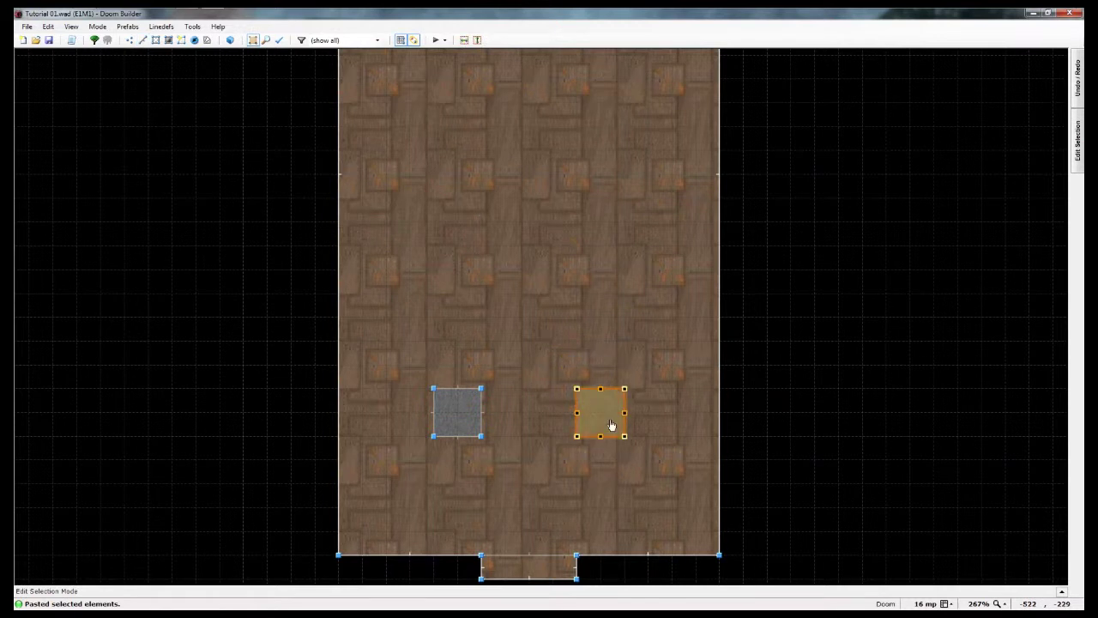
{"action": "left_click", "coordinate": [592, 350]}
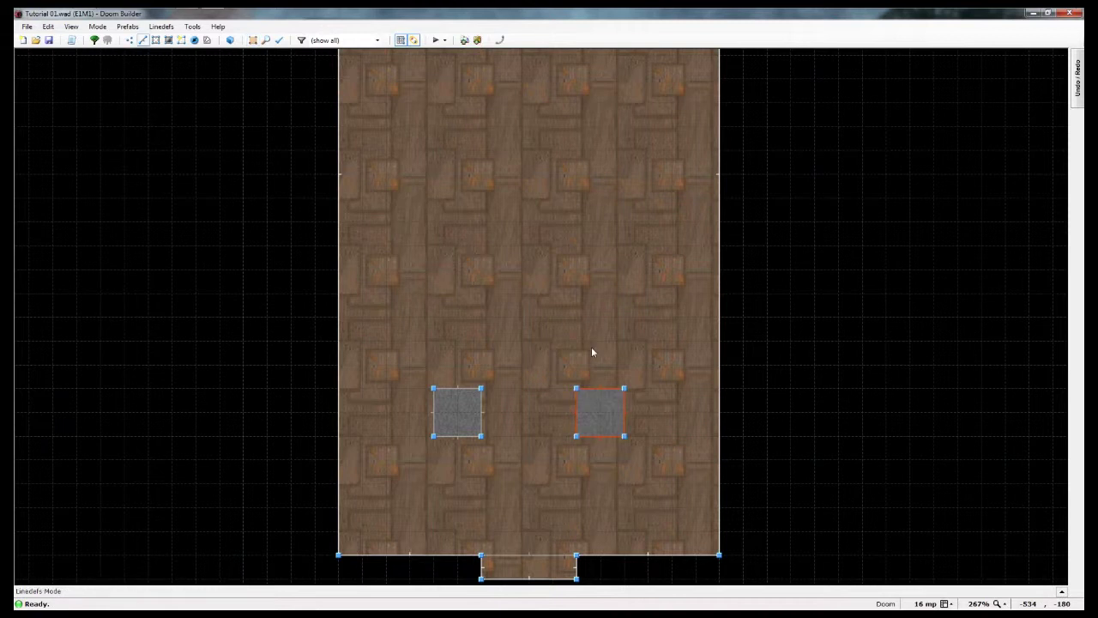
{"action": "key", "text": "c"}
Step: Inspect both split pillars from several sides in 3D, then return to the 2D map
{"action": "key", "text": "w"}
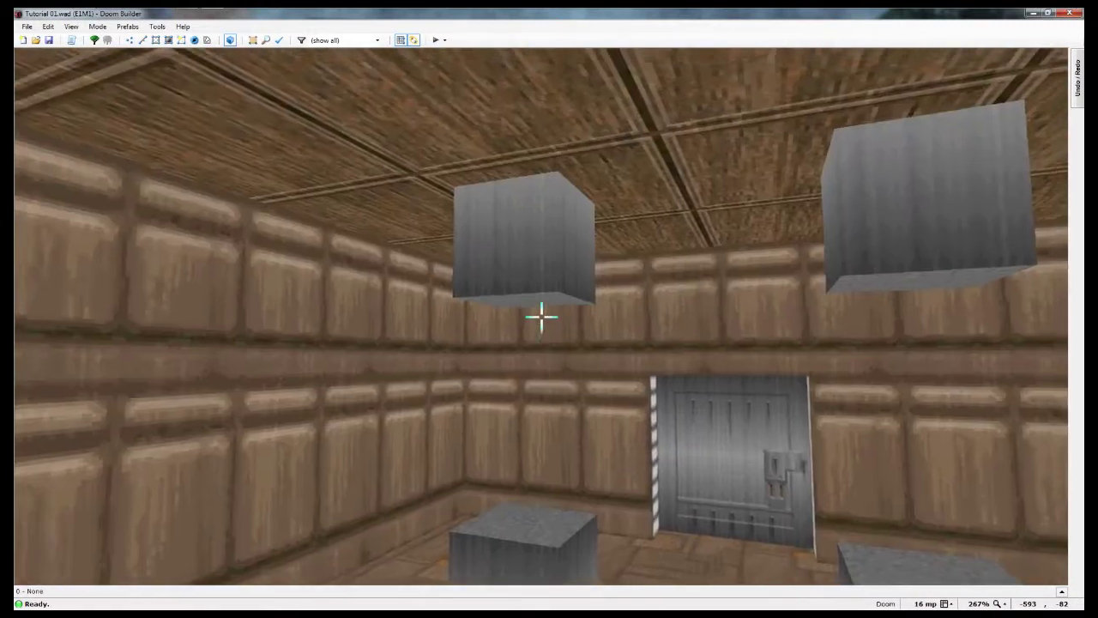
{"action": "key", "text": "w"}
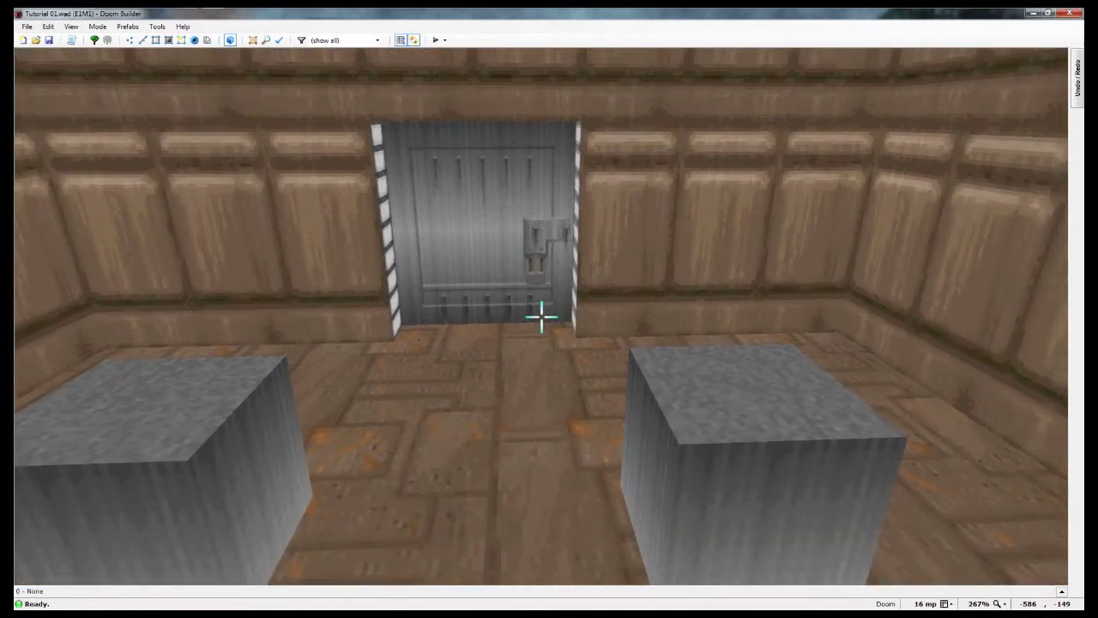
{"action": "key", "text": "s"}
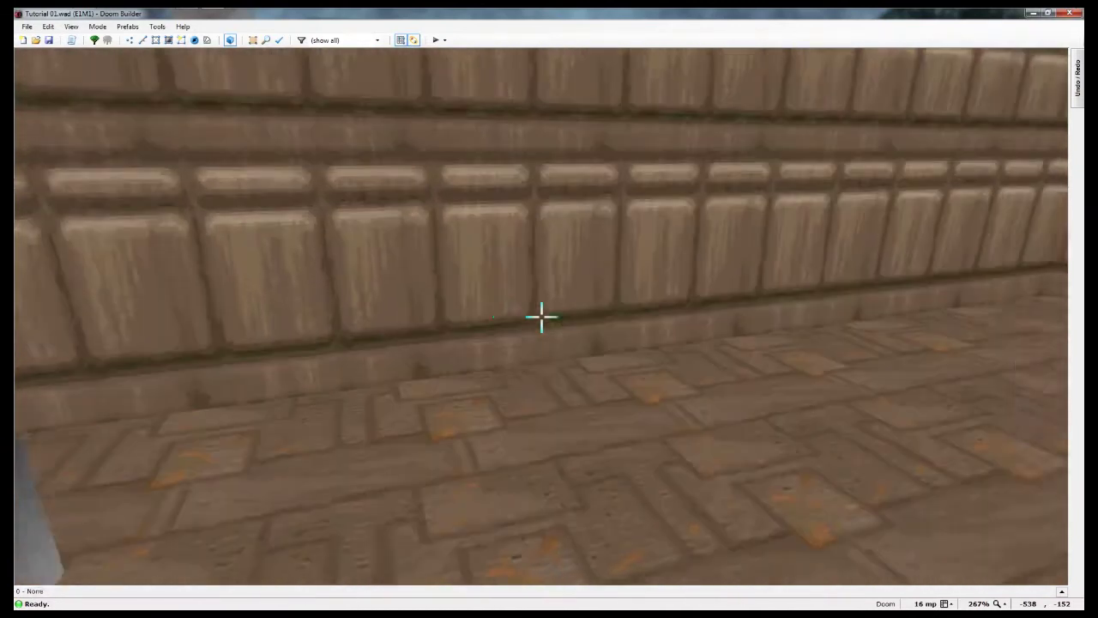
{"action": "key", "text": "f"}
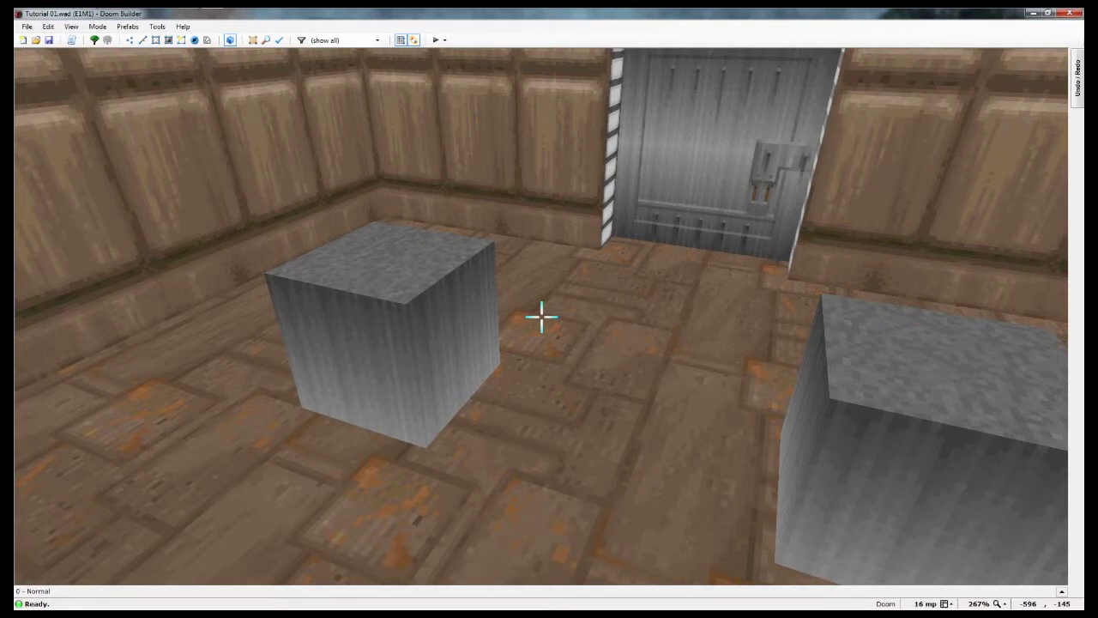
{"action": "key", "text": "w"}
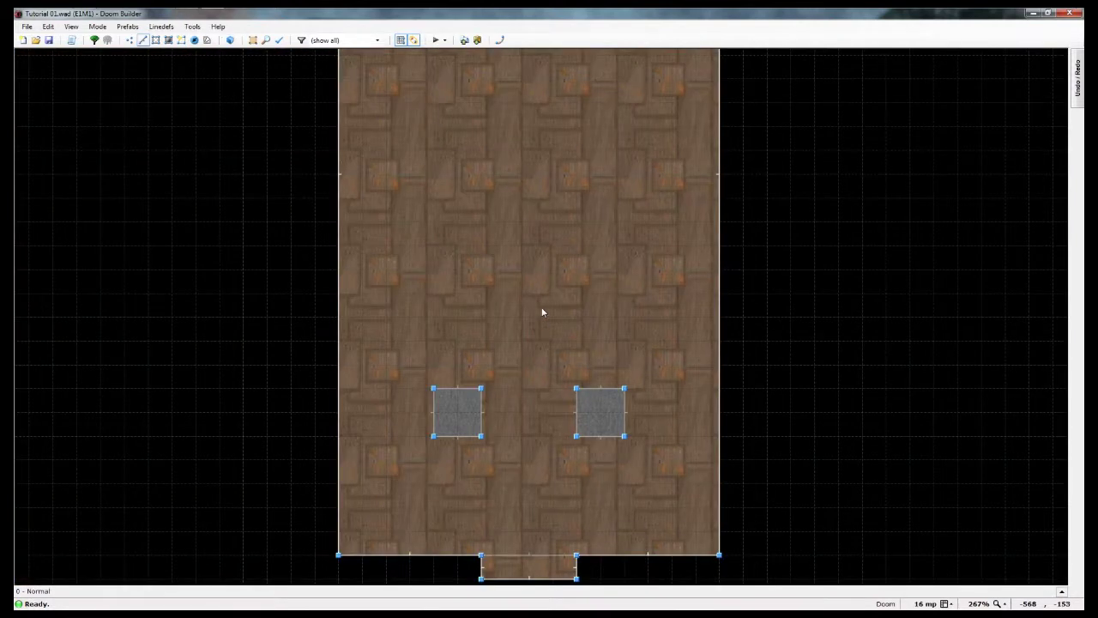
Step: Look over the room in the 2D map, from the pillars to the empty space beyond the wall opposite the door
{"action": "middle_click_drag", "start_coordinate": [587, 221], "coordinate": [559, 300]}
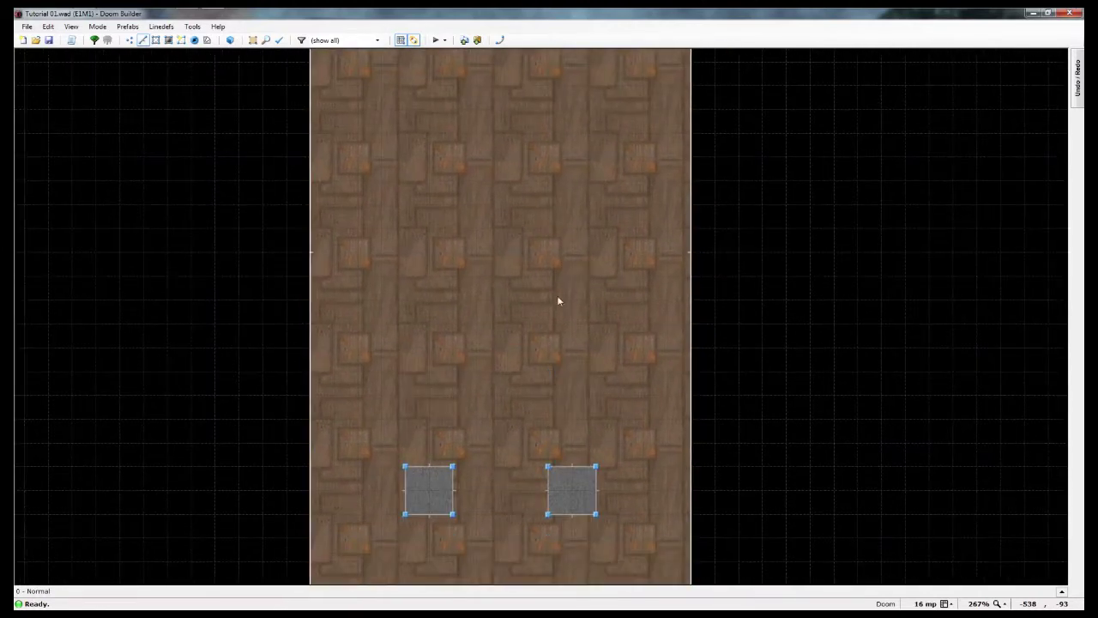
{"action": "scroll", "coordinate": [557, 295], "scroll_direction": "down", "scroll_amount": 4}
{"action": "scroll", "coordinate": [537, 300], "scroll_direction": "up", "scroll_amount": 1}
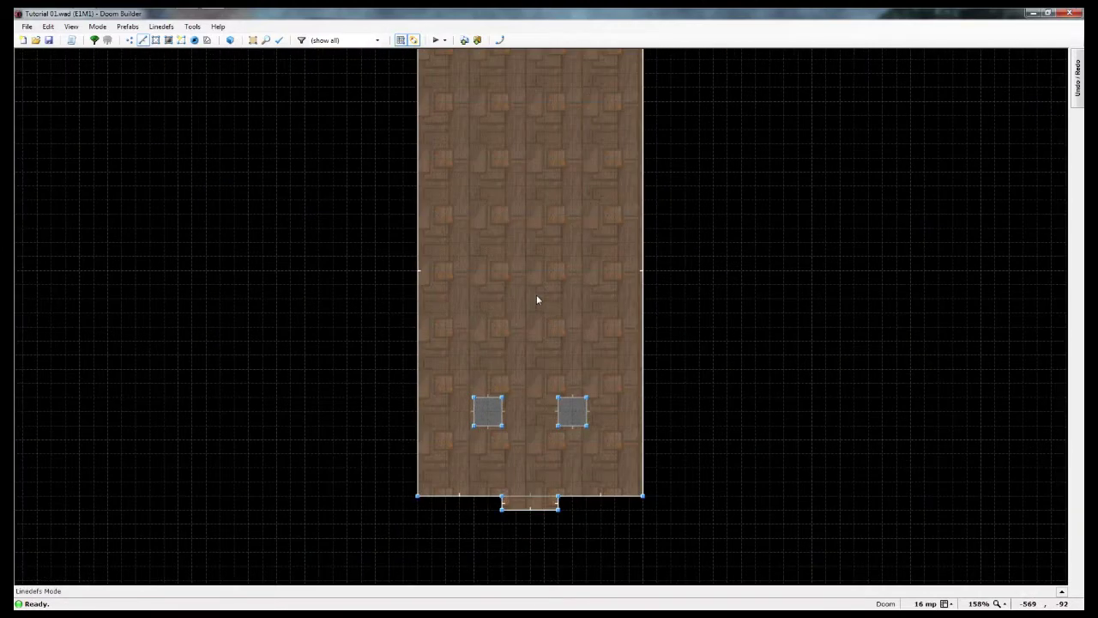
{"action": "scroll", "coordinate": [537, 299], "scroll_direction": "down", "scroll_amount": 2}
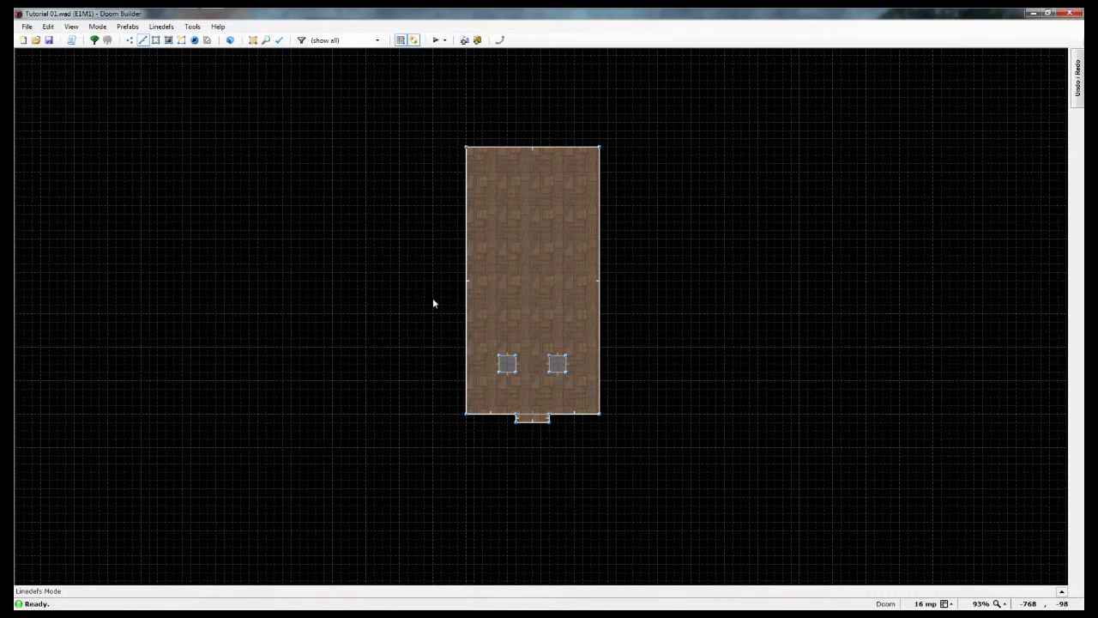
{"action": "scroll", "coordinate": [433, 300], "scroll_direction": "up", "scroll_amount": 3}
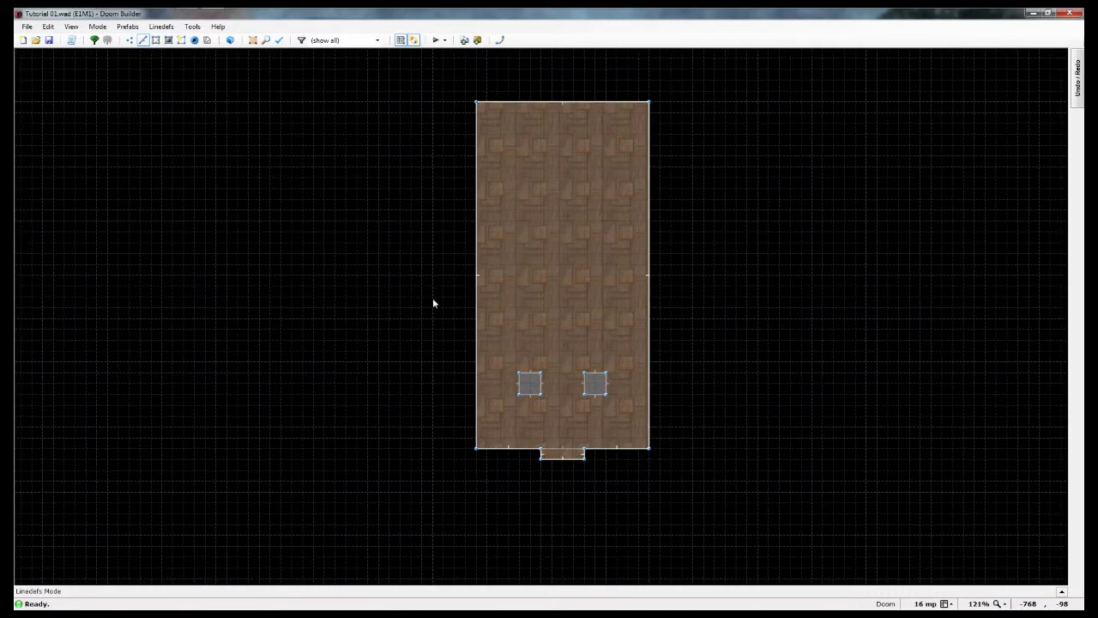
{"action": "middle_click_drag", "start_coordinate": [576, 215], "coordinate": [523, 417]}
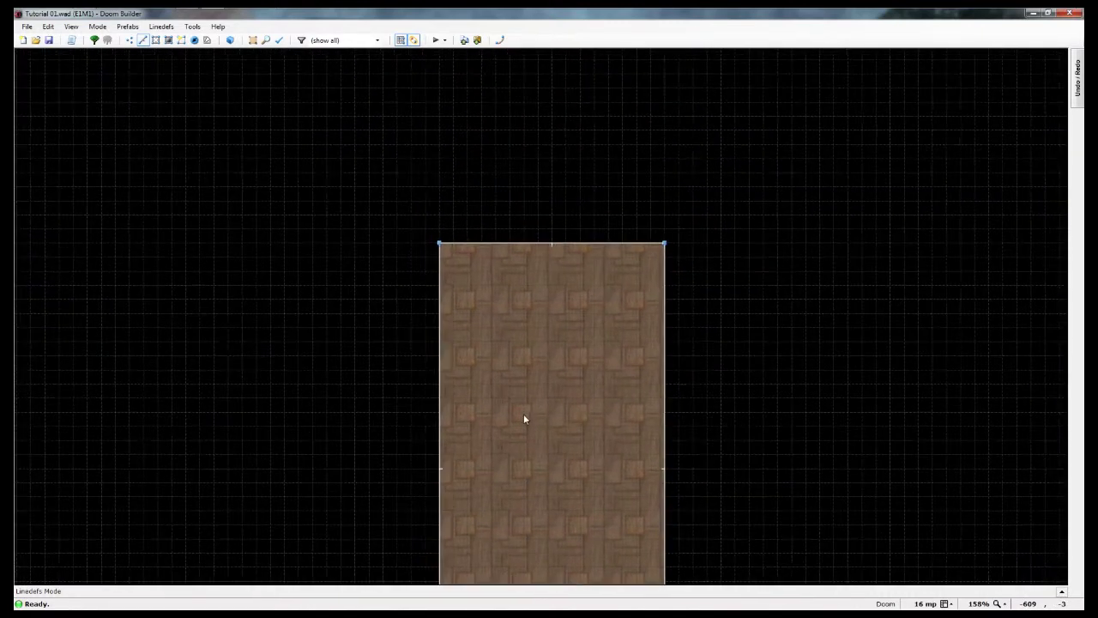
{"action": "scroll", "coordinate": [524, 417], "scroll_direction": "up", "scroll_amount": 4}
{"action": "scroll", "coordinate": [543, 348], "scroll_direction": "down", "scroll_amount": 1}
{"action": "middle_click_drag", "start_coordinate": [572, 254], "coordinate": [605, 496]}
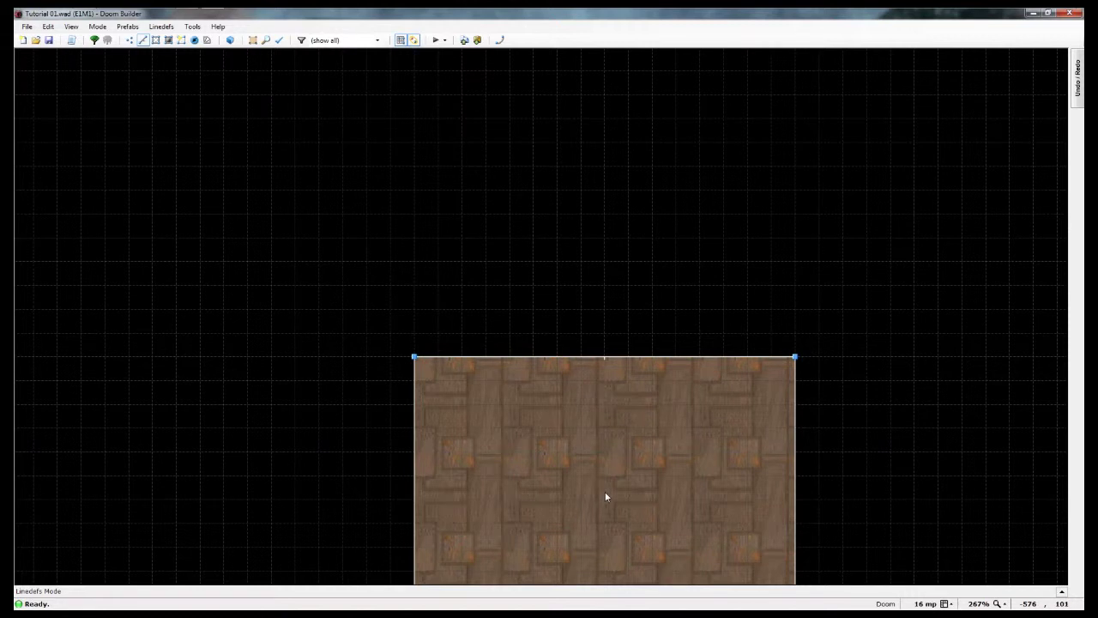
{"action": "key", "text": "space"}
{"action": "left_click", "coordinate": [420, 332]}
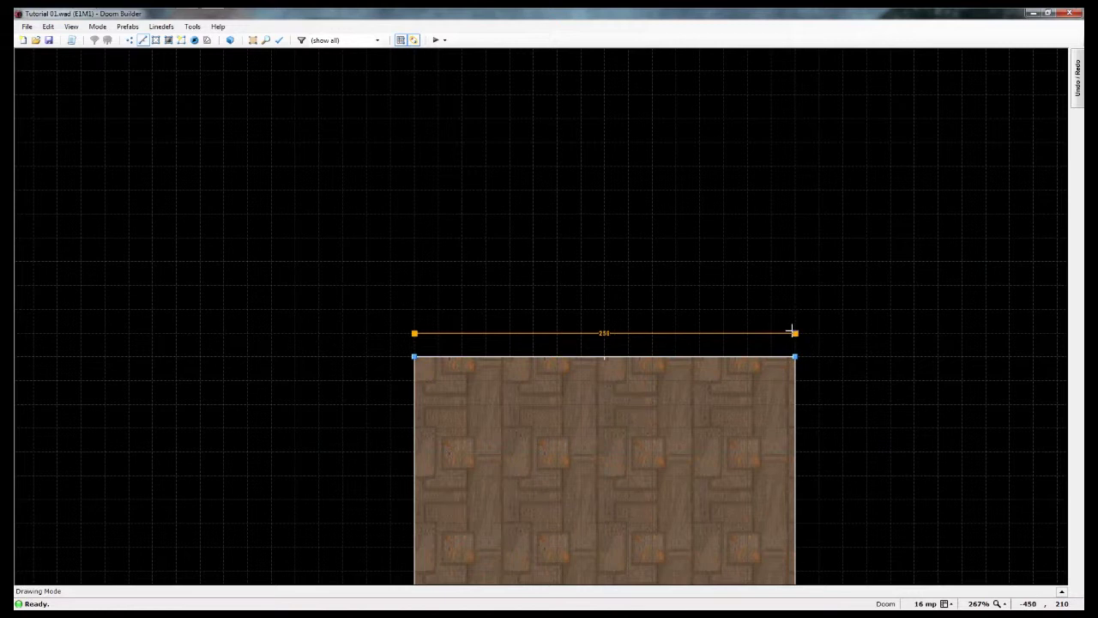
{"action": "key", "text": "Escape"}
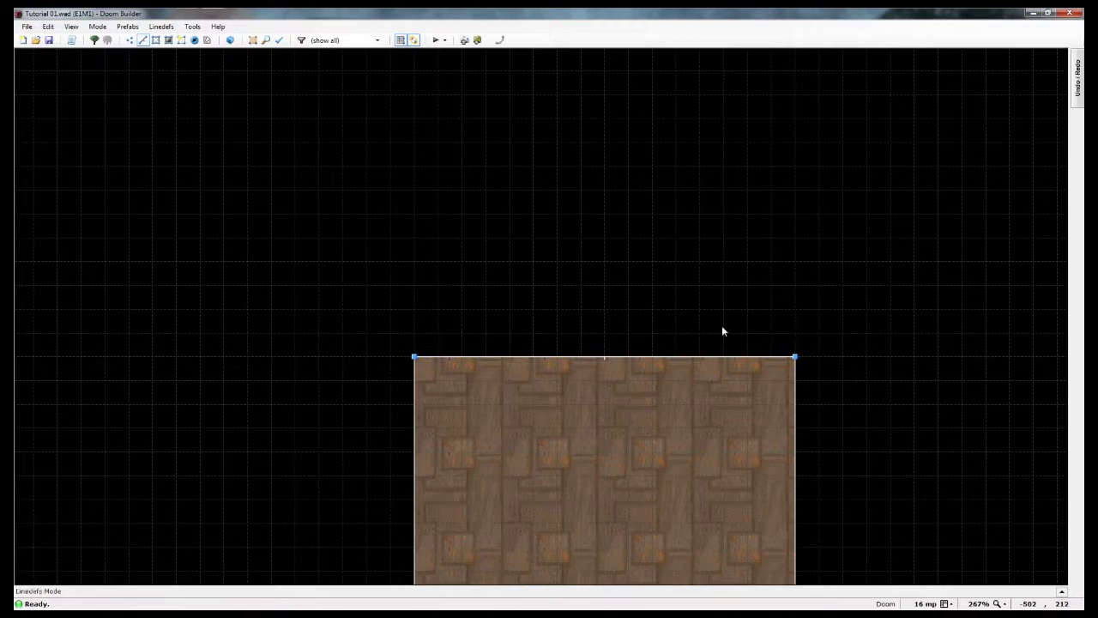
Step: Draw a rectangular sector 96 units wide, centred beyond the main room's wall opposite the door, leaving a 16-unit gap between them
{"action": "key", "text": "d"}
{"action": "left_click", "coordinate": [533, 333]}
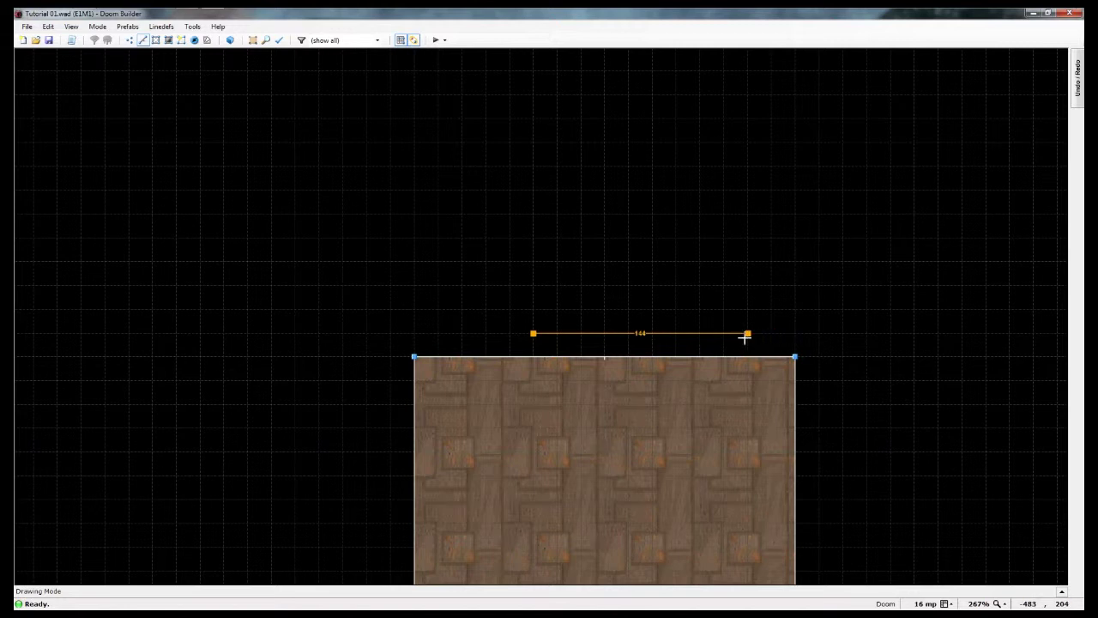
{"action": "left_click", "coordinate": [676, 333]}
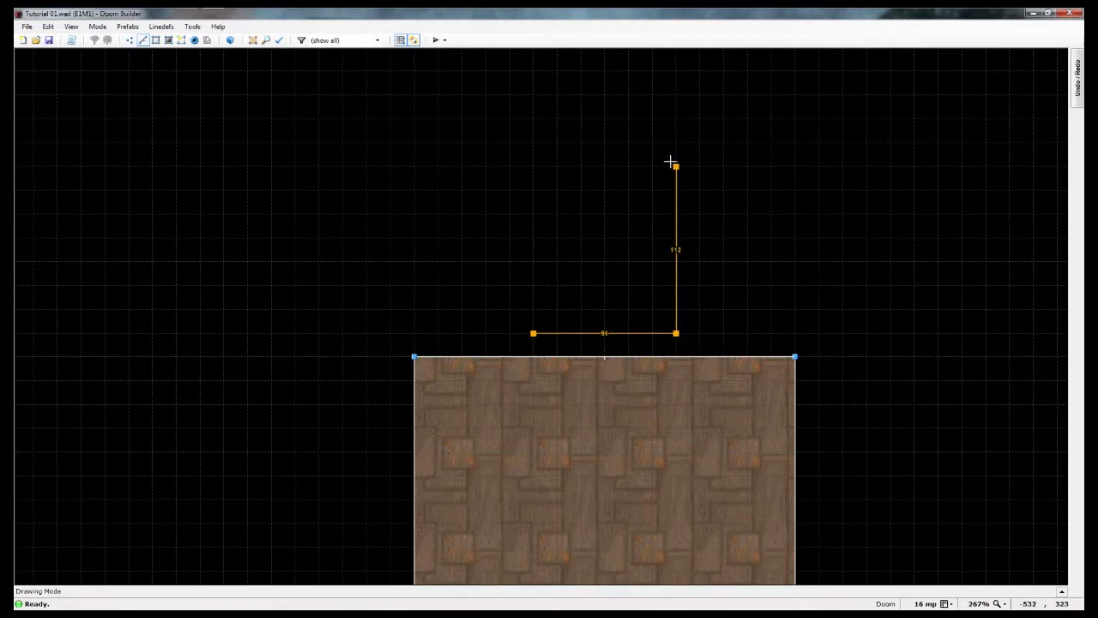
{"action": "scroll", "coordinate": [671, 162], "scroll_direction": "down", "scroll_amount": 1}
{"action": "left_click", "coordinate": [680, 97]}
{"action": "left_click", "coordinate": [561, 94]}
{"action": "left_click", "coordinate": [564, 293]}
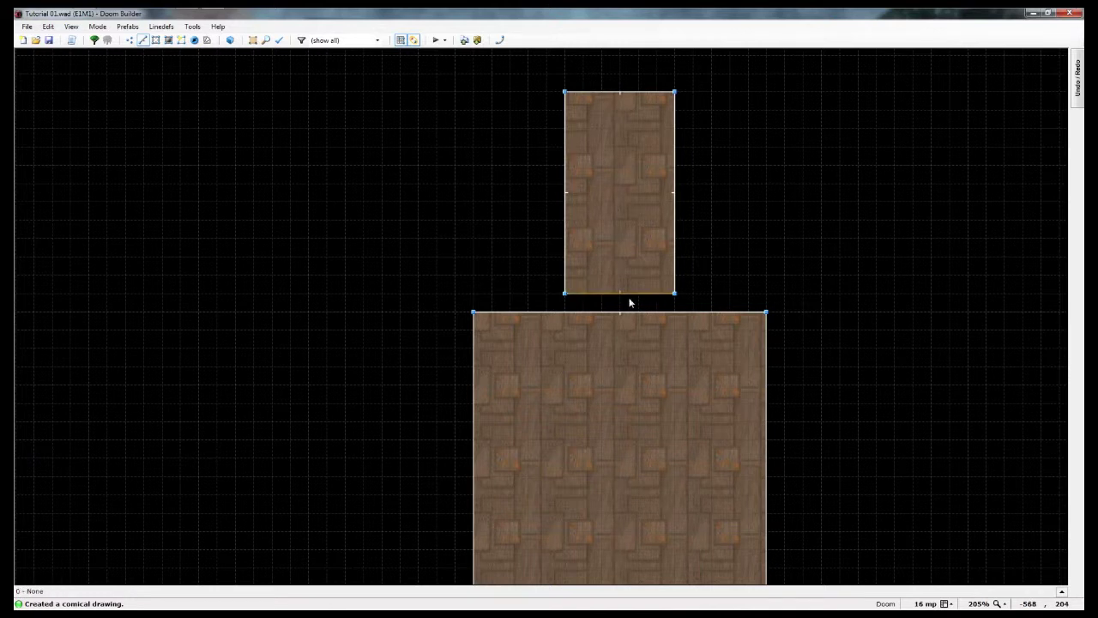
Step: Inspect the separate small room and the gap to the main room in 3D, and return to the 2D map
{"action": "scroll", "coordinate": [629, 302], "scroll_direction": "up", "scroll_amount": 1}
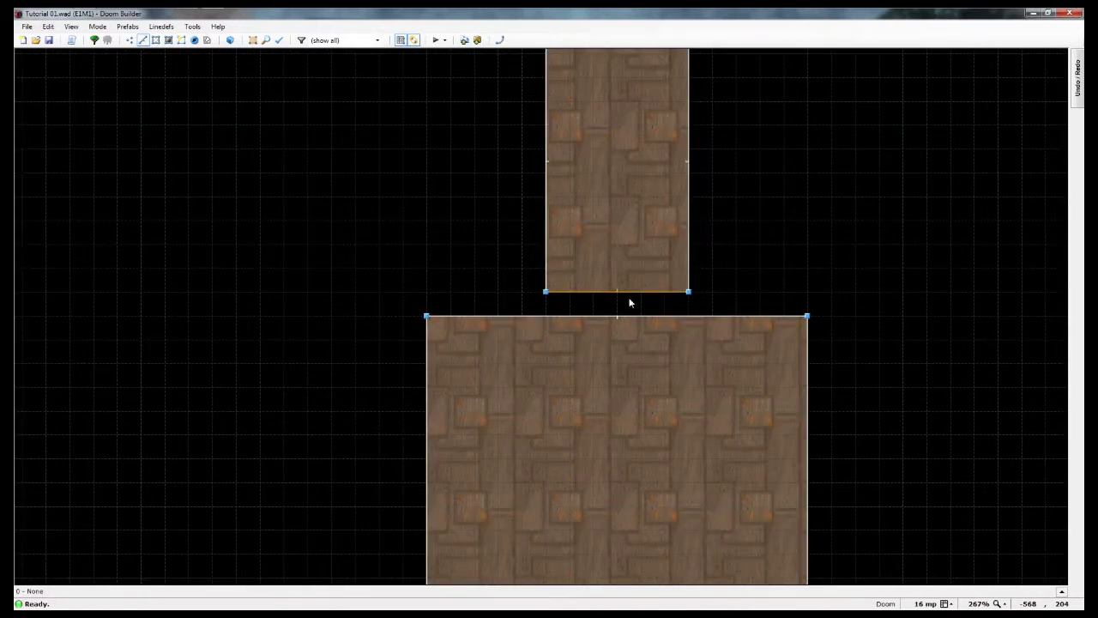
{"action": "key", "text": "w"}
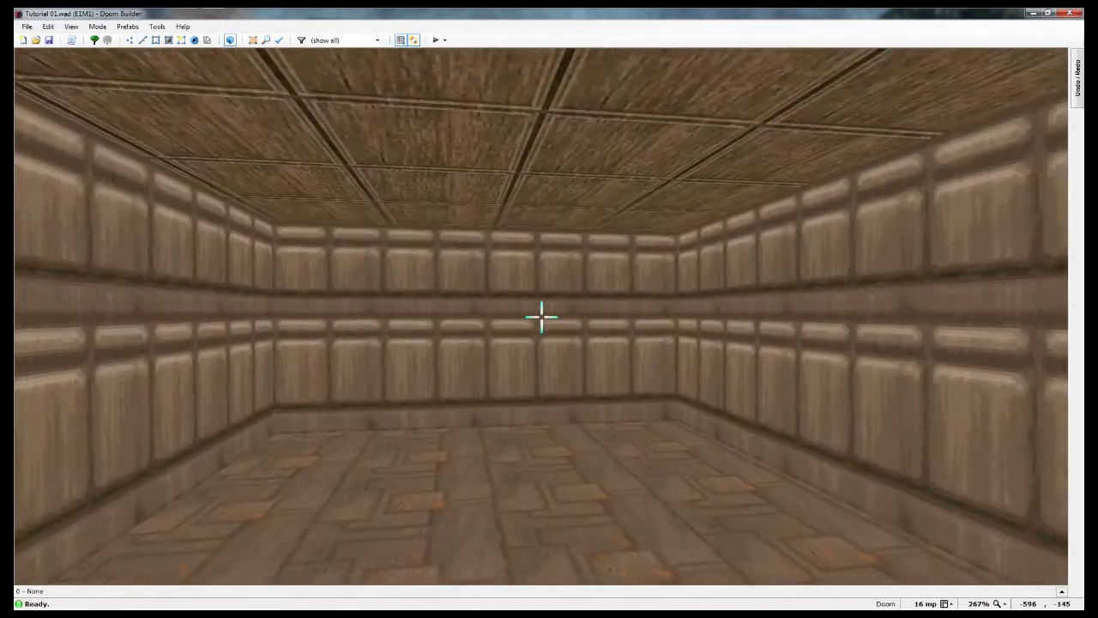
{"action": "key", "text": "e"}
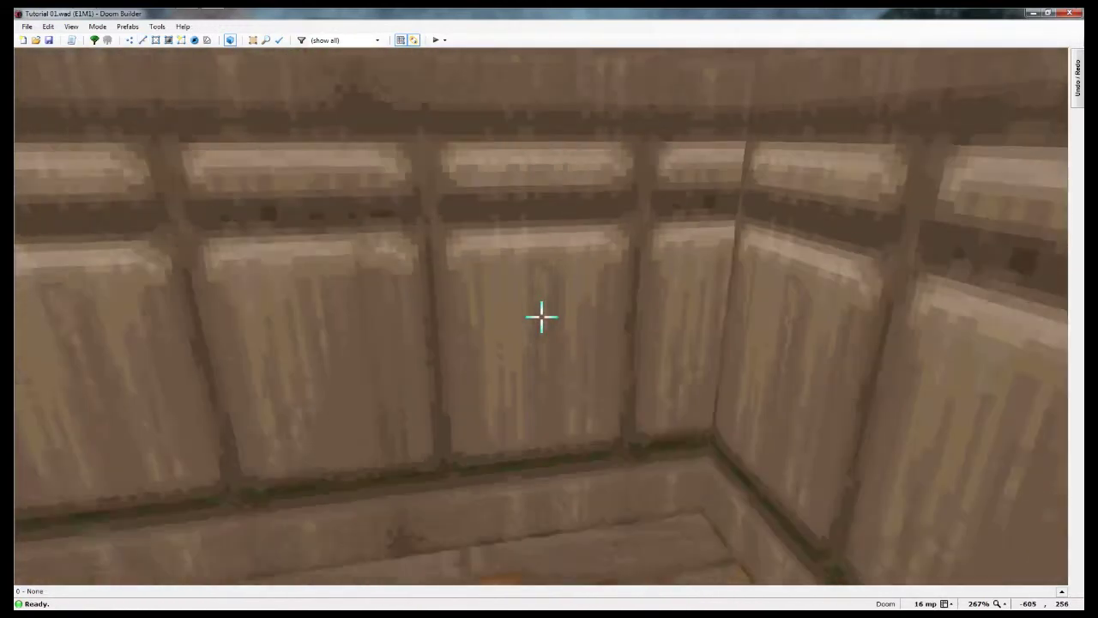
{"action": "key", "text": "d"}
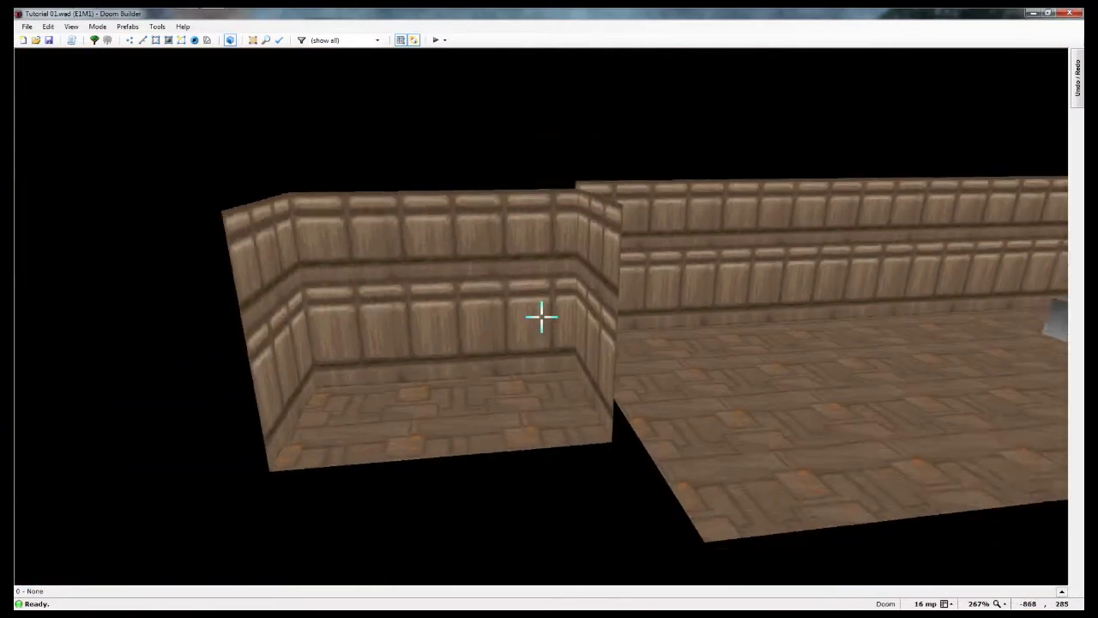
{"action": "key", "text": "e"}
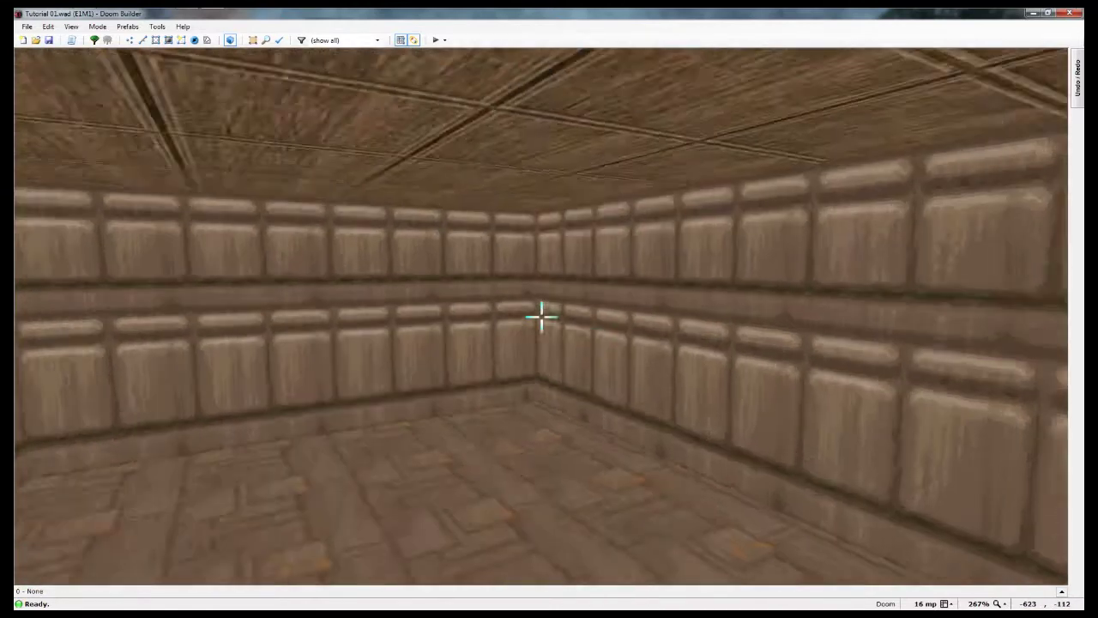
{"action": "key", "text": "w"}
Step: Draw a 64 by 16 unit doorway sector across the gap, connecting the small room to the main room
{"action": "scroll", "coordinate": [635, 305], "scroll_direction": "up", "scroll_amount": 3}
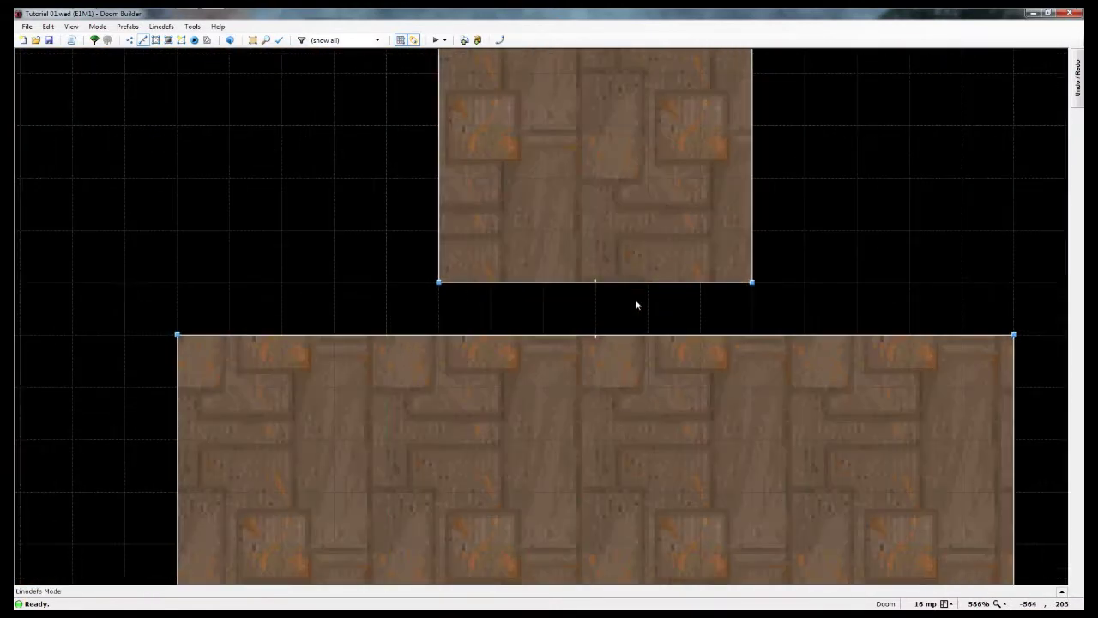
{"action": "key", "text": "ctrl+d"}
{"action": "left_click", "coordinate": [489, 287]}
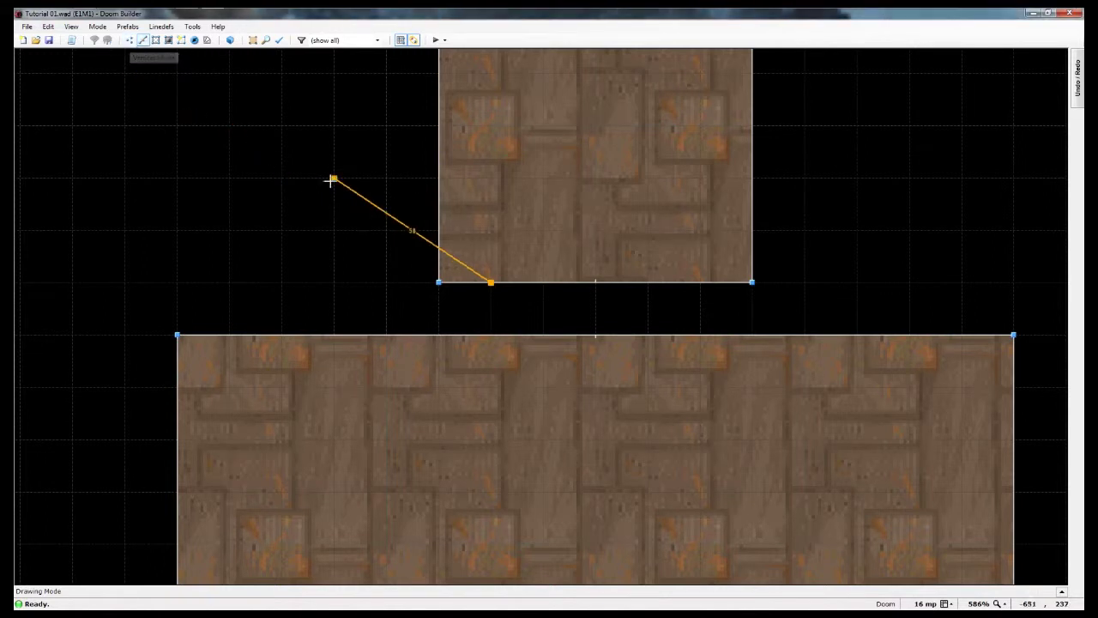
{"action": "left_click", "coordinate": [490, 335]}
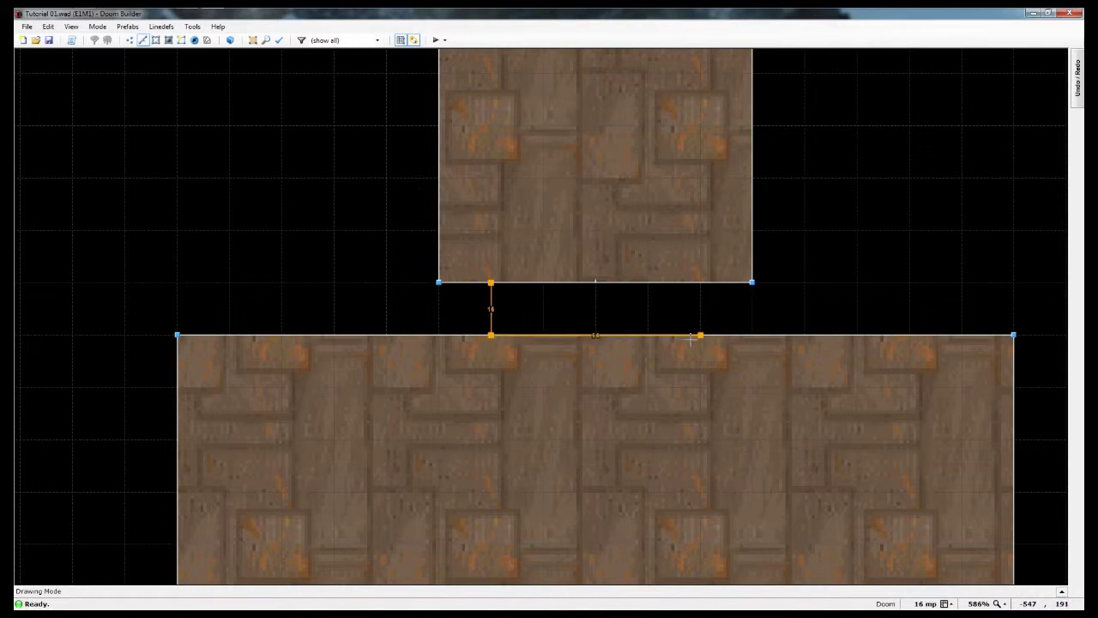
{"action": "left_click", "coordinate": [691, 338]}
{"action": "left_click", "coordinate": [683, 284]}
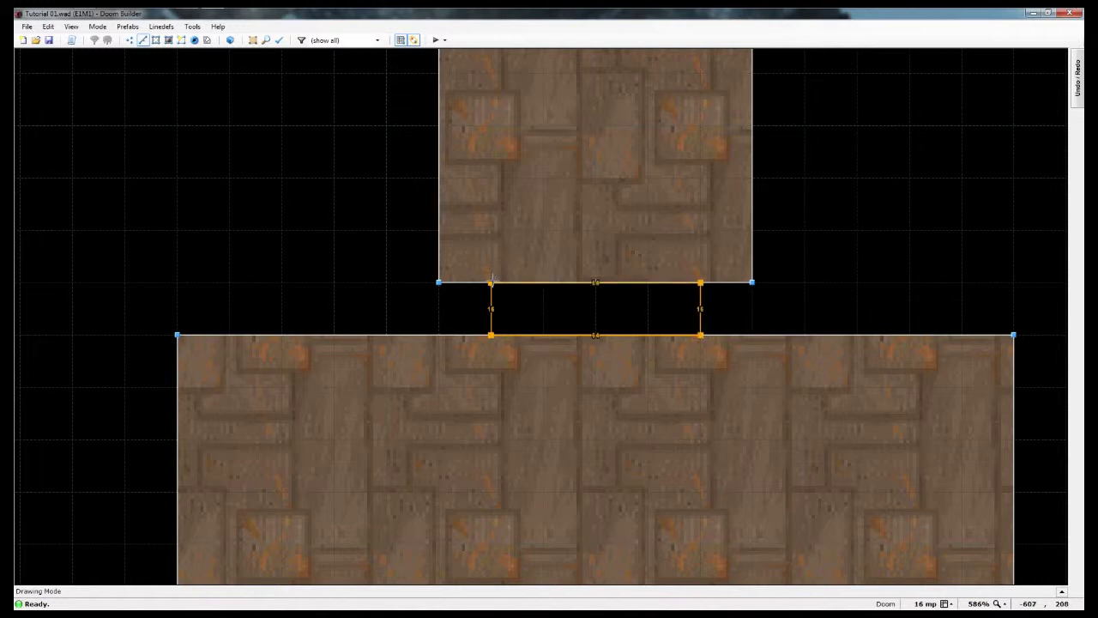
{"action": "left_click", "coordinate": [491, 281]}
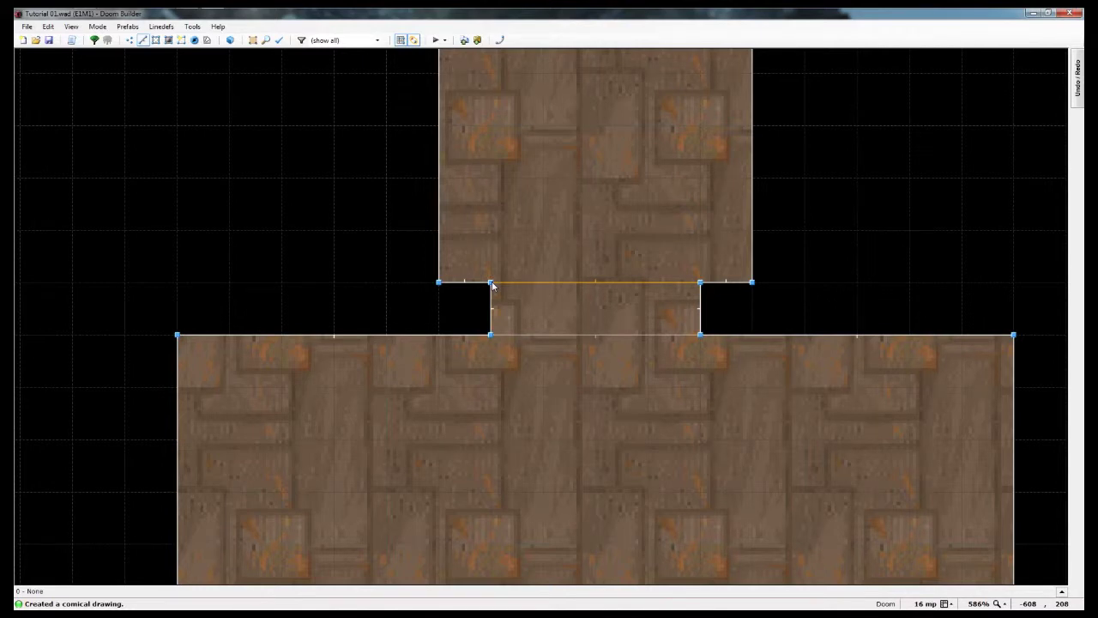
Step: Examine the open doorway between the two rooms and the existing door in 3D, and return to the 2D map
{"action": "key", "text": "w"}
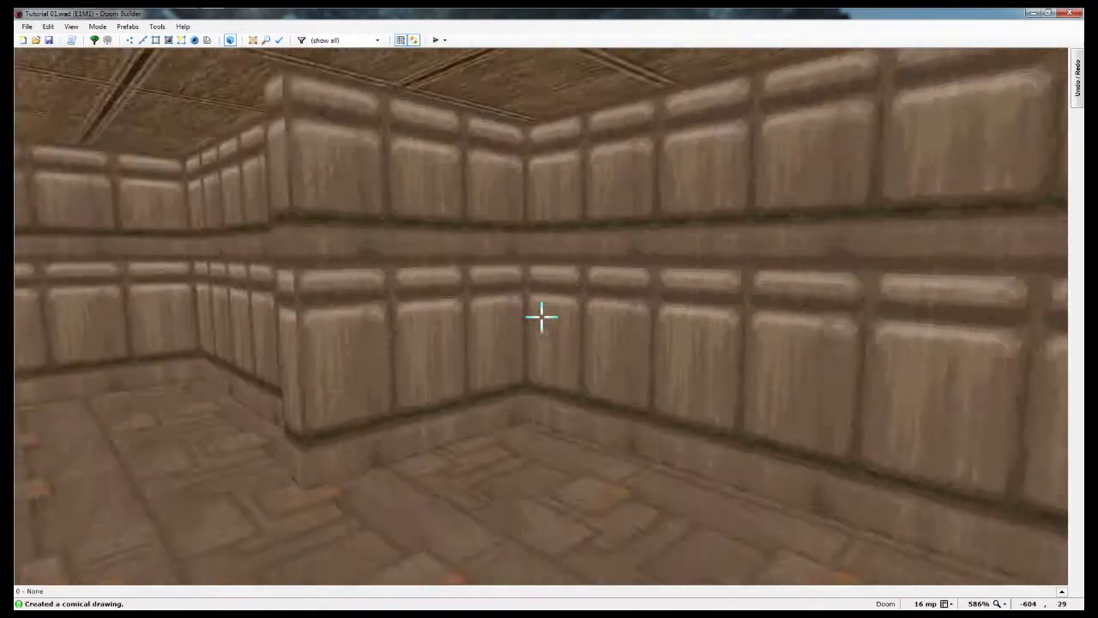
{"action": "key", "text": "e"}
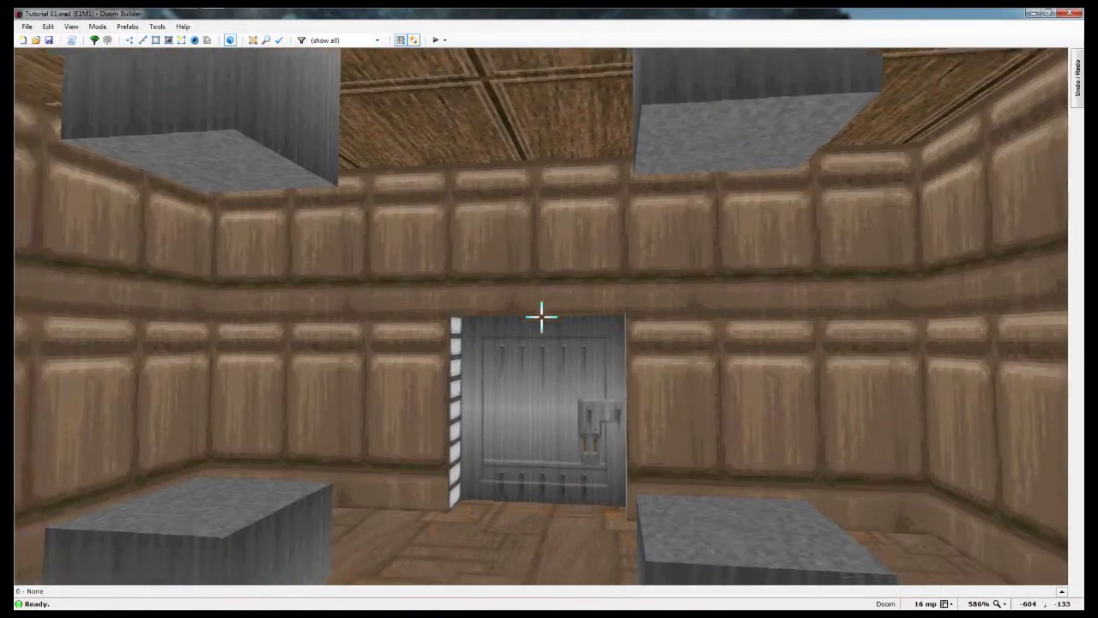
{"action": "key", "text": "e"}
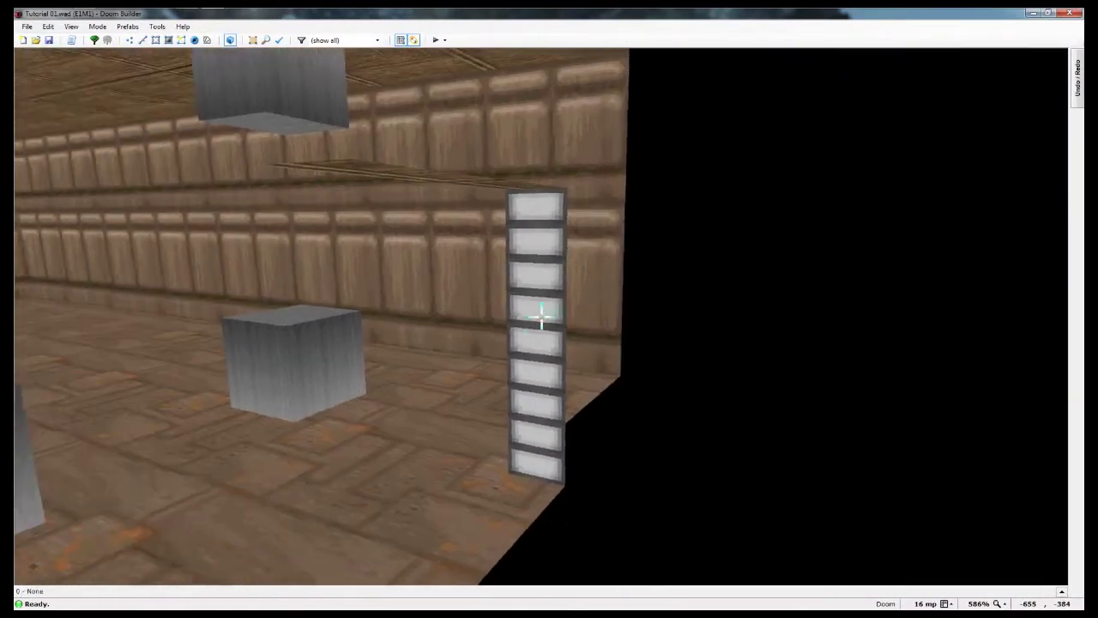
{"action": "key", "text": "e"}
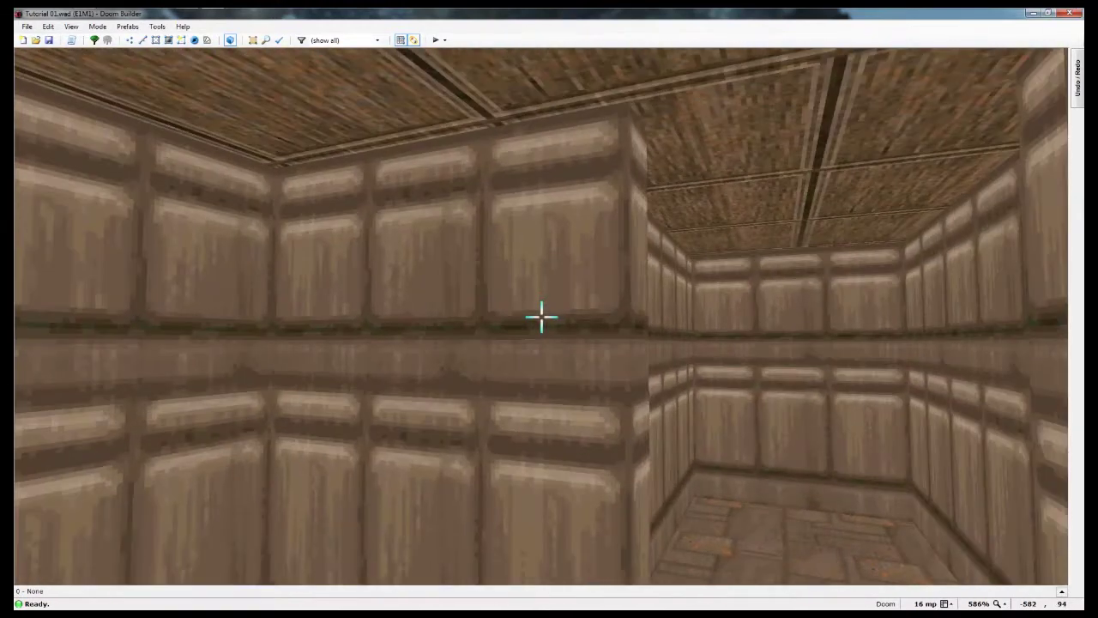
{"action": "key", "text": "e"}
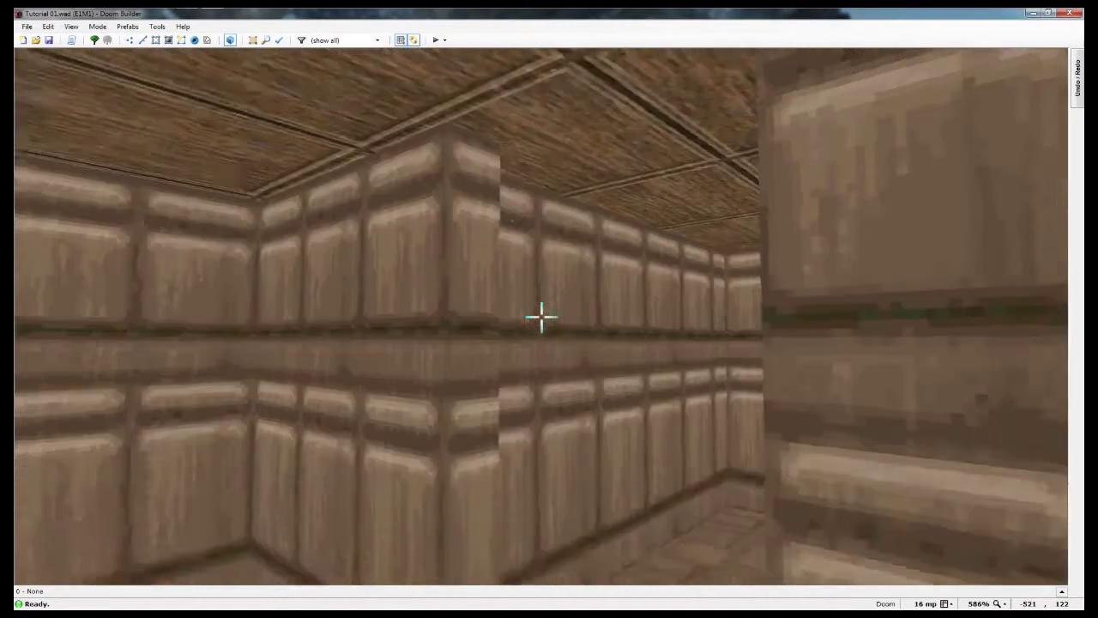
{"action": "key", "text": "s"}
{"action": "key", "text": "f"}
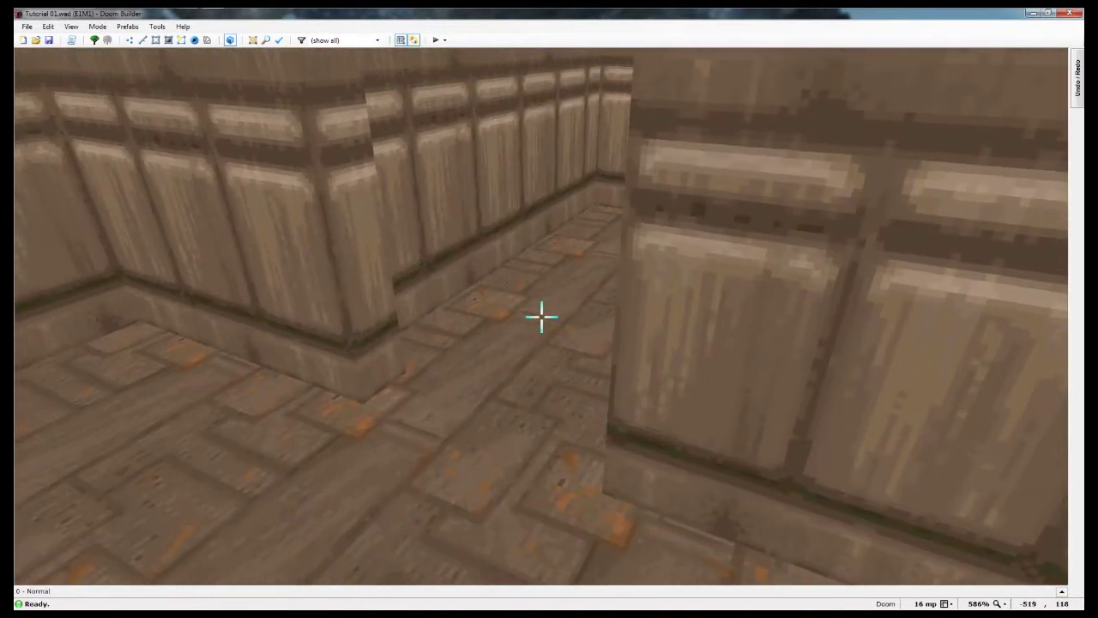
{"action": "key", "text": "w"}
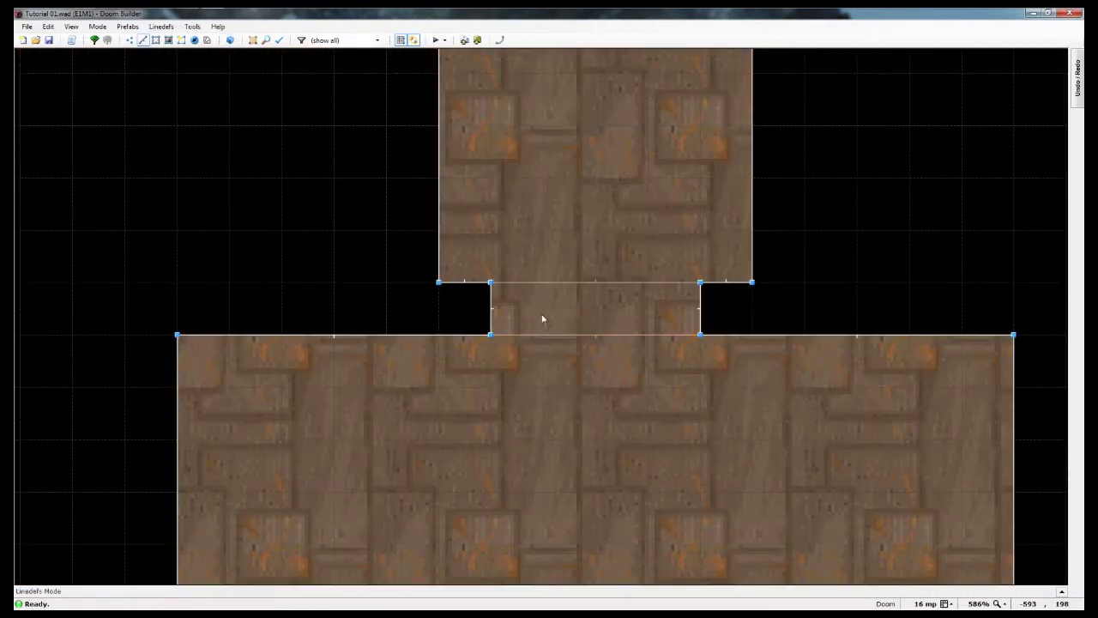
Step: Set the ceiling height of the doorway sector between the two rooms to 0
{"action": "key", "text": "s"}
{"action": "right_click", "coordinate": [542, 319]}
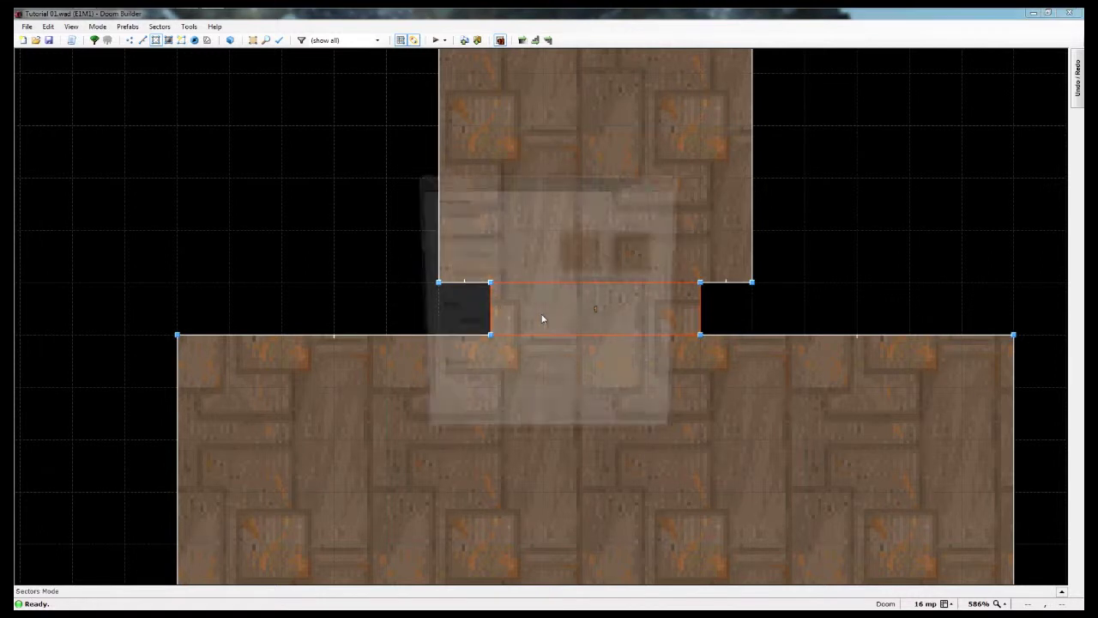
{"action": "double_click", "coordinate": [509, 235]}
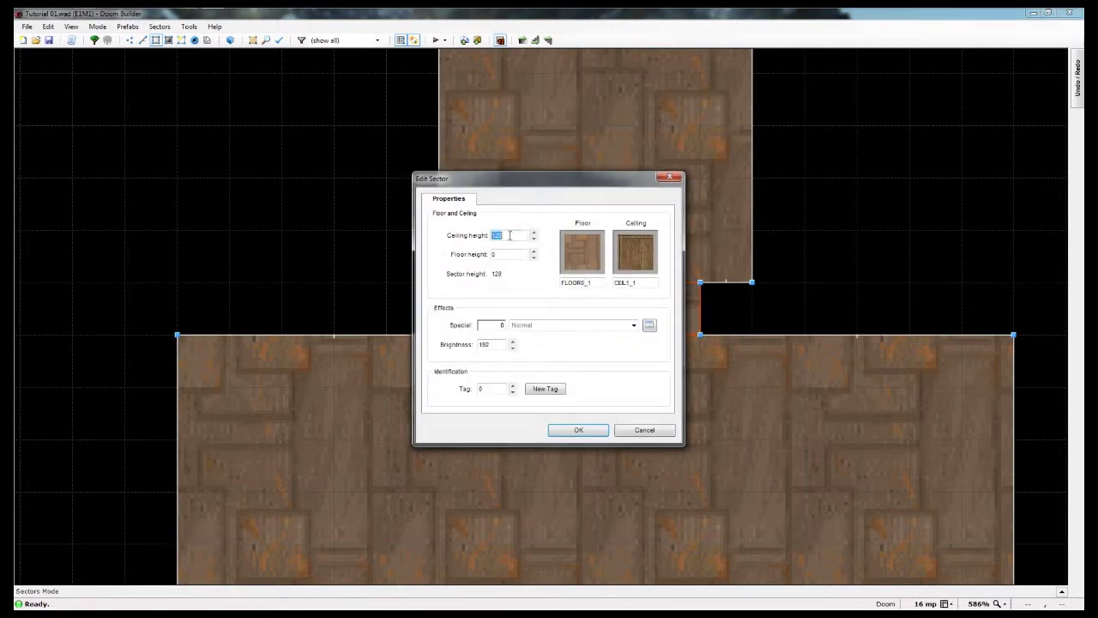
{"action": "type", "text": "0"}
{"action": "left_click", "coordinate": [580, 430]}
Step: In 3D, apply the BIGDOOR2 texture to the upper front side of both door faces between the two rooms
{"action": "key", "text": "w"}
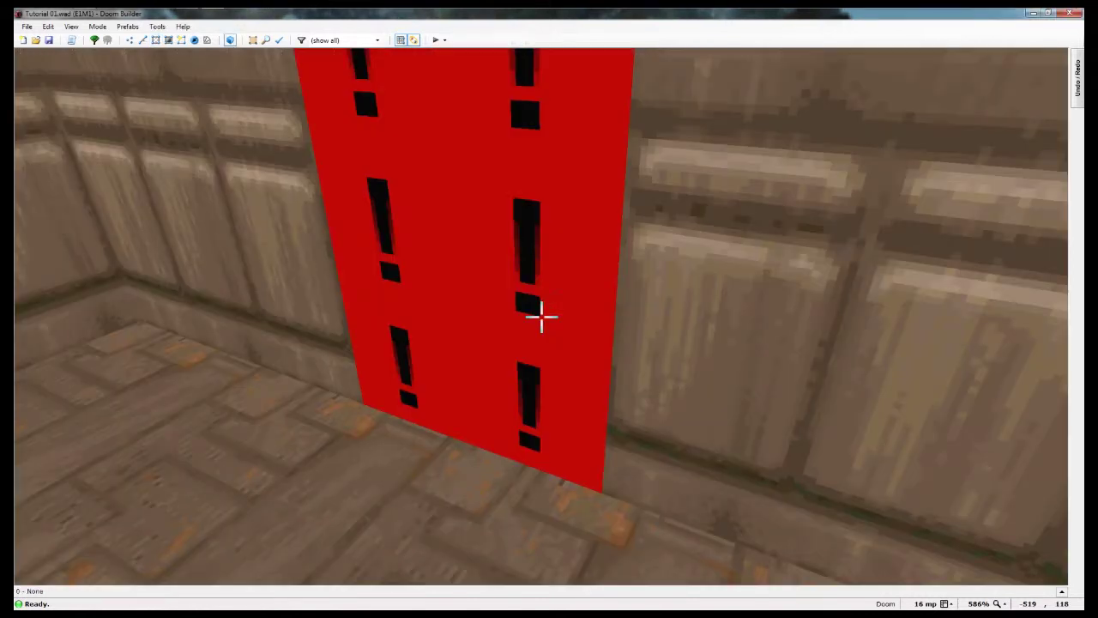
{"action": "key", "text": "s"}
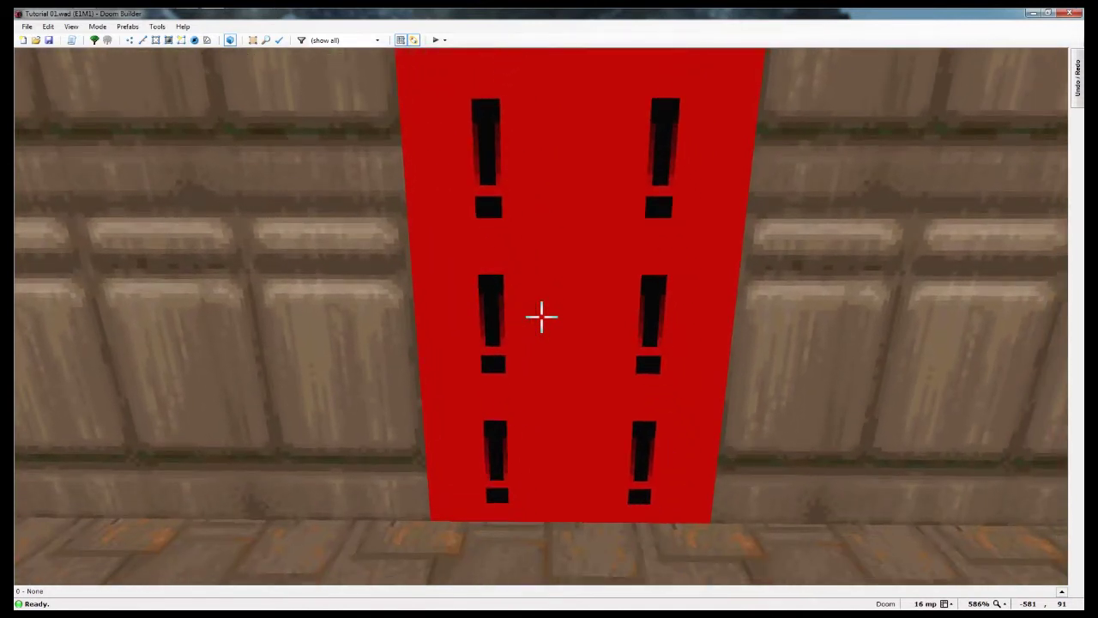
{"action": "key", "text": "e"}
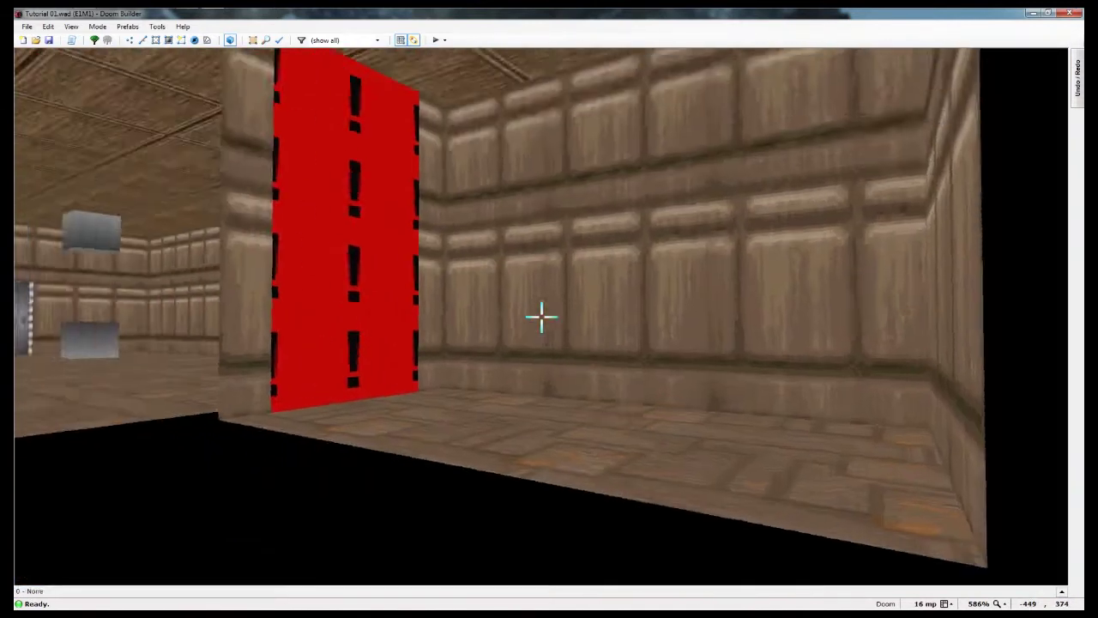
{"action": "key", "text": "s"}
{"action": "right_click", "coordinate": [541, 316]}
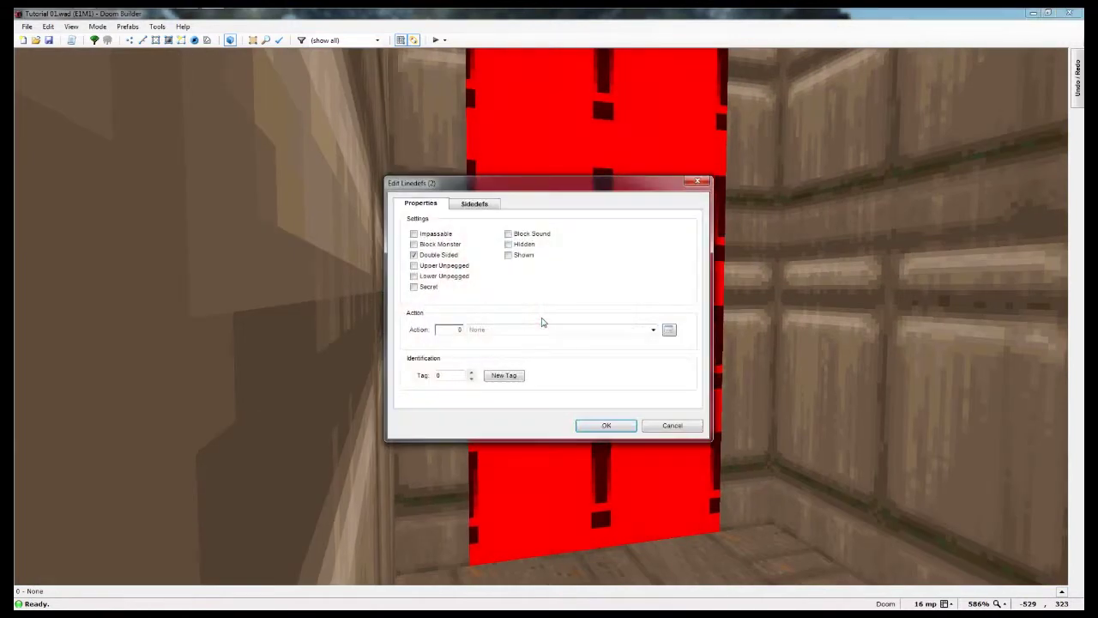
{"action": "left_click", "coordinate": [476, 207]}
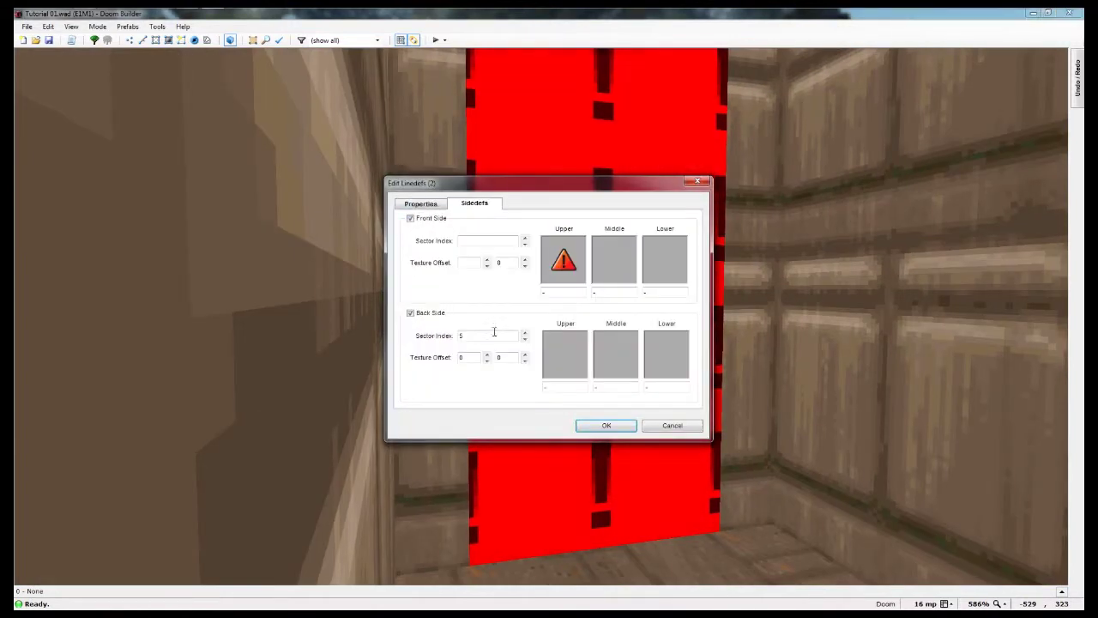
{"action": "left_click", "coordinate": [578, 264]}
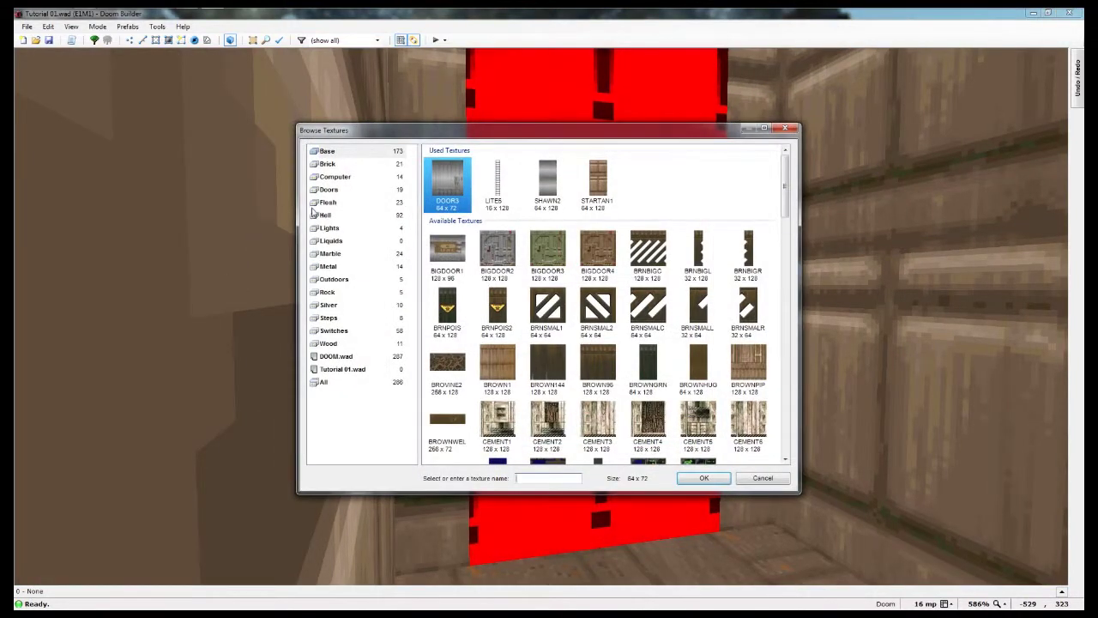
{"action": "left_click", "coordinate": [327, 190]}
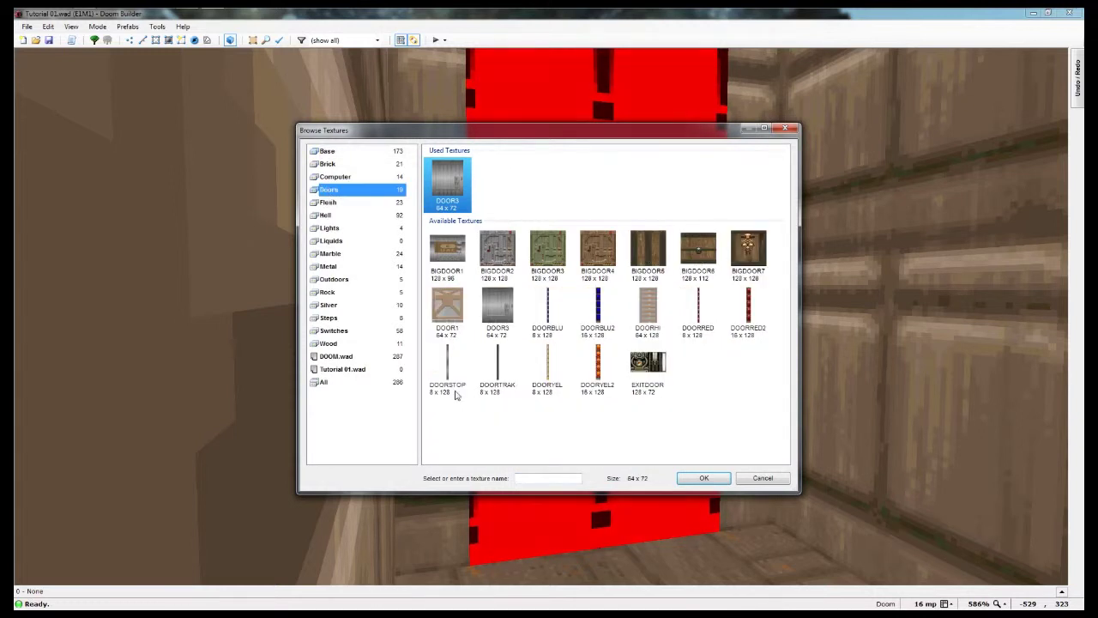
{"action": "left_click", "coordinate": [500, 259]}
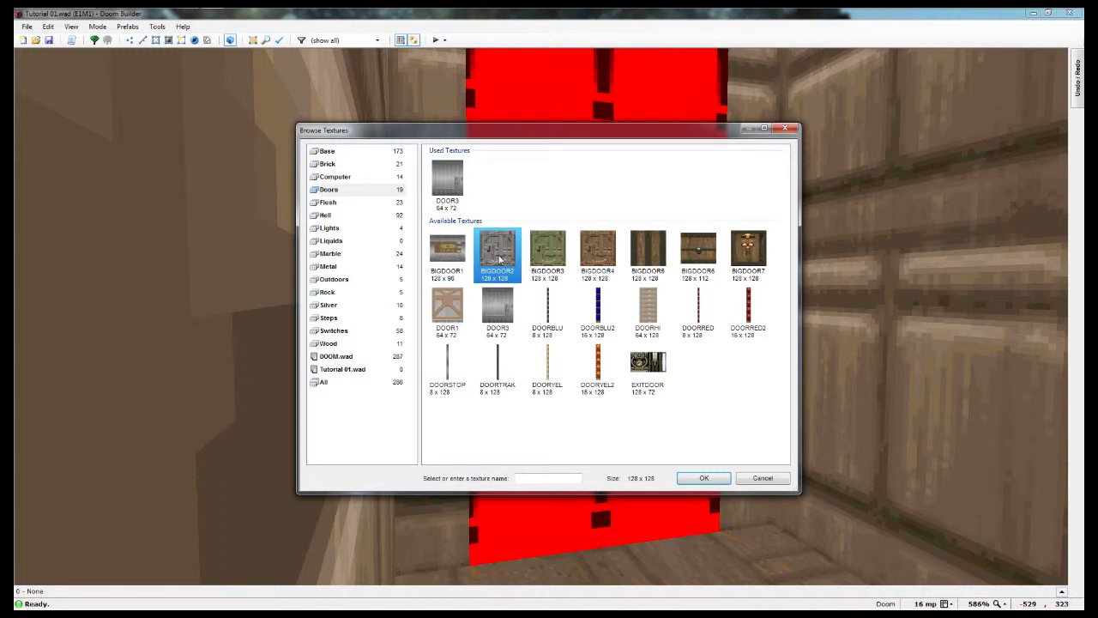
{"action": "left_click", "coordinate": [693, 479]}
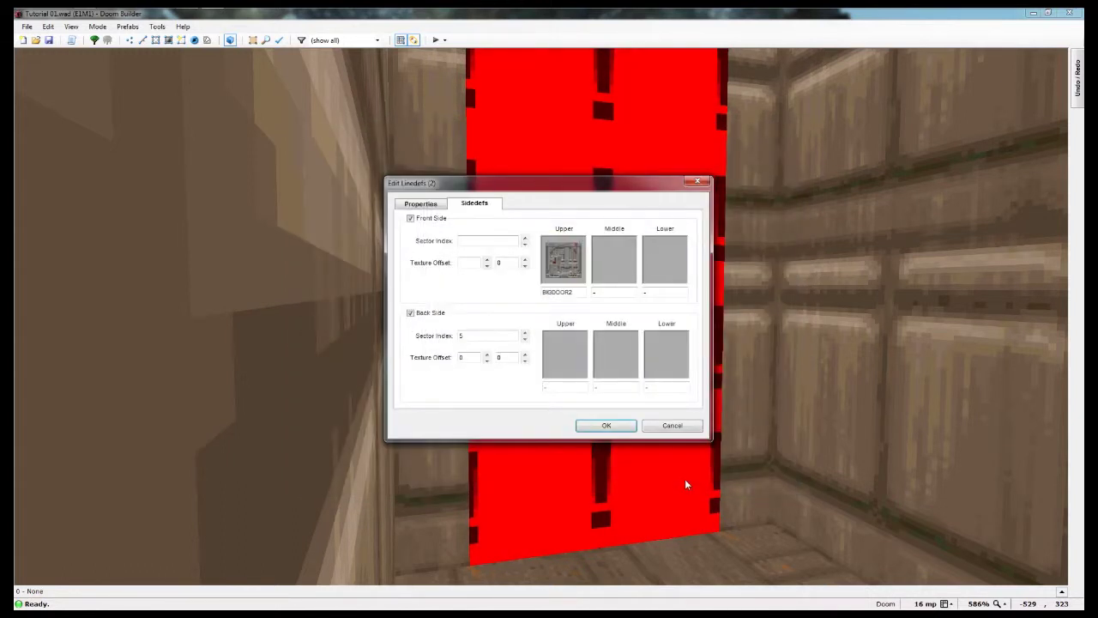
{"action": "left_click", "coordinate": [606, 426]}
Step: Shift the door faces' texture horizontally to an offset of 59, 0, deselect them, and return to the 2D map
{"action": "key", "text": "e"}
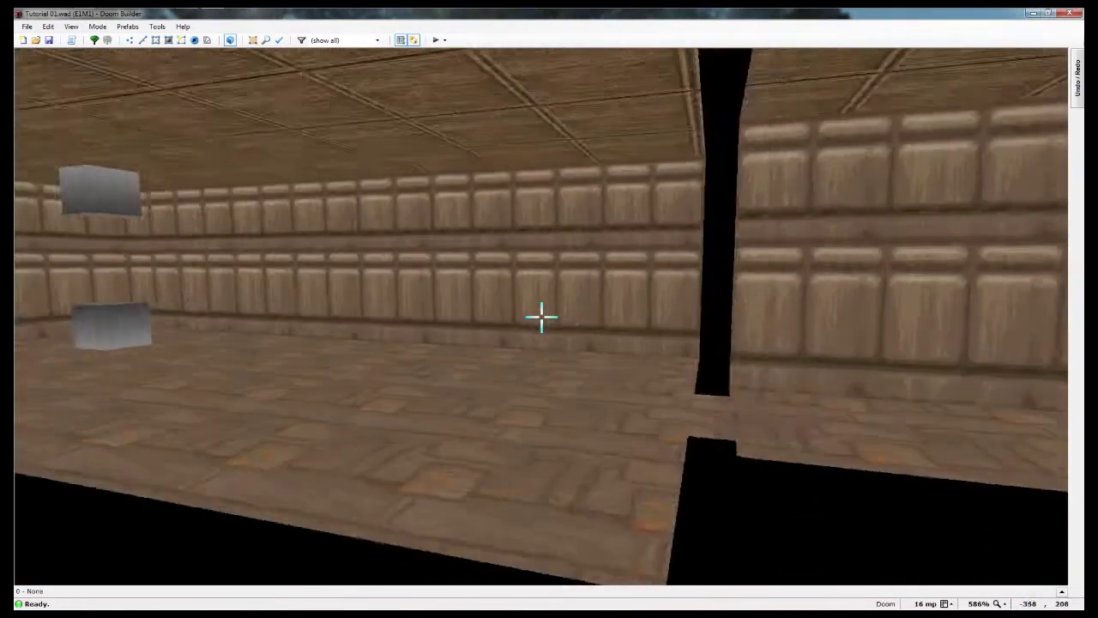
{"action": "key", "text": "w"}
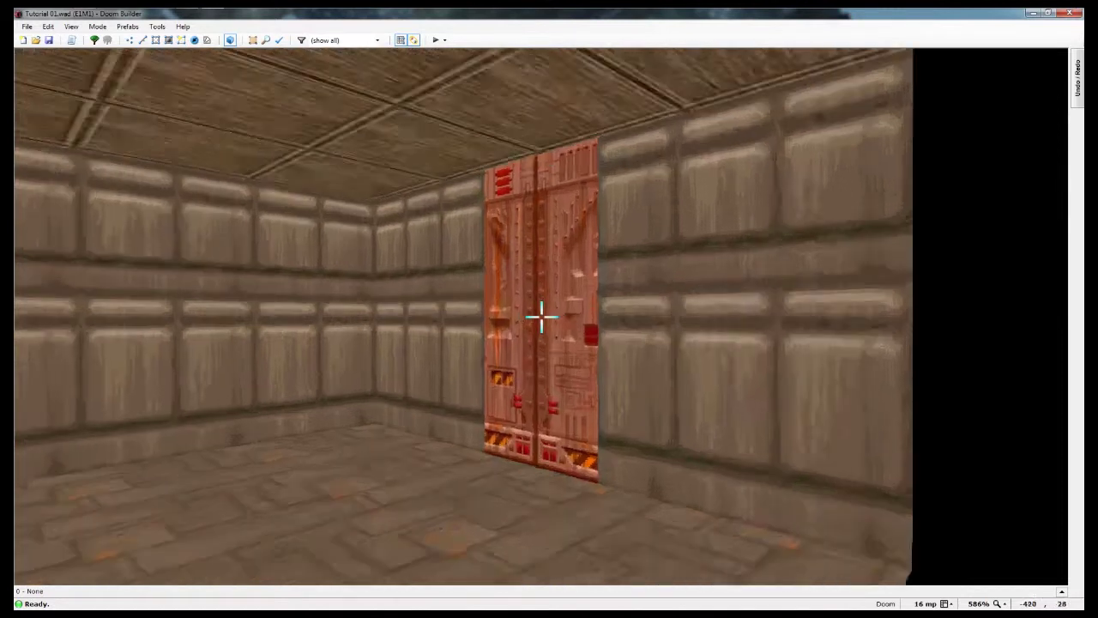
{"action": "key", "text": "Left"}
{"action": "key", "text": "Left"}
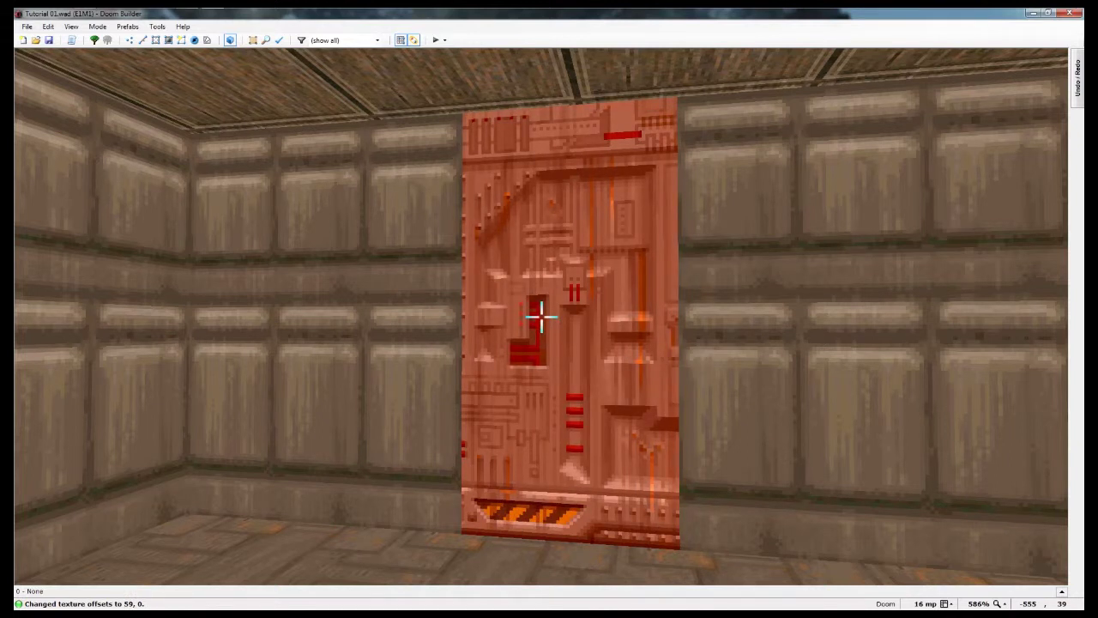
{"action": "left_click", "coordinate": [541, 316]}
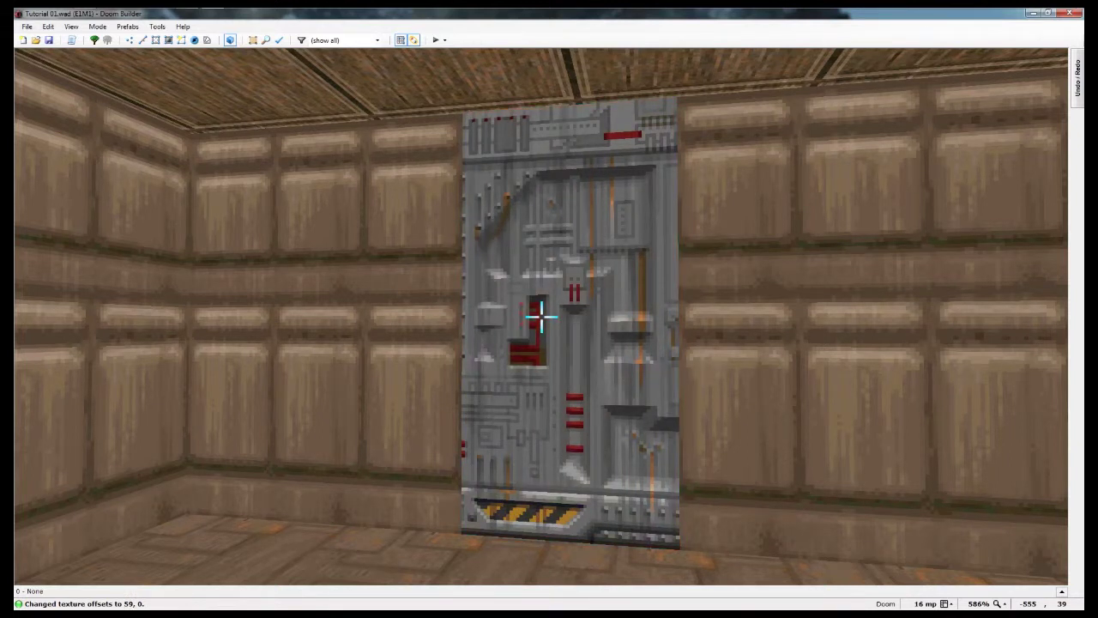
{"action": "key", "text": "e"}
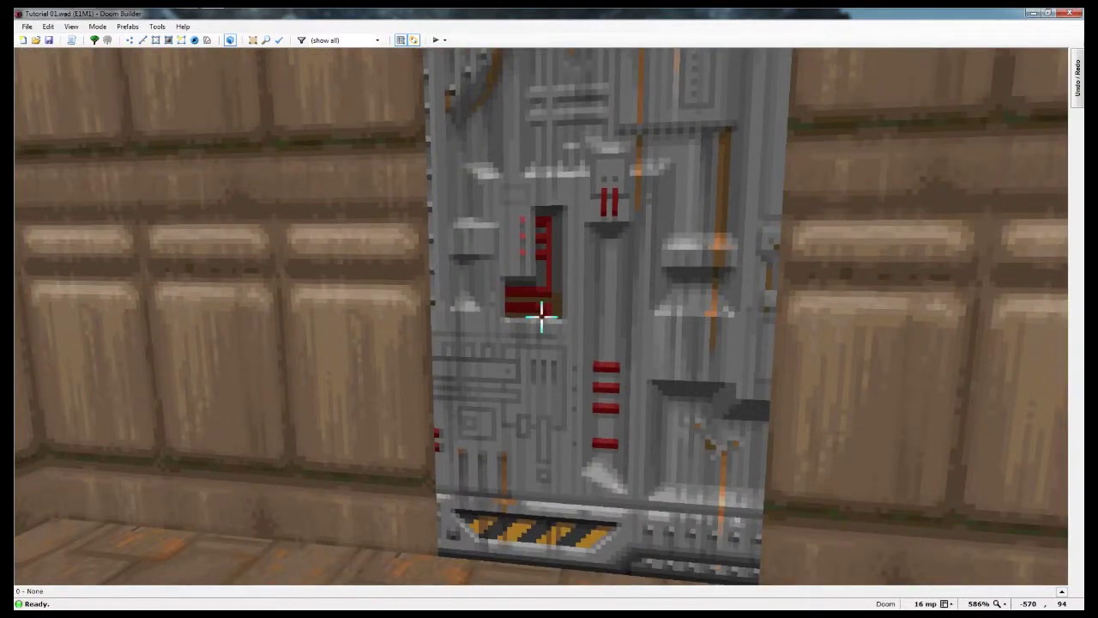
{"action": "key", "text": "w"}
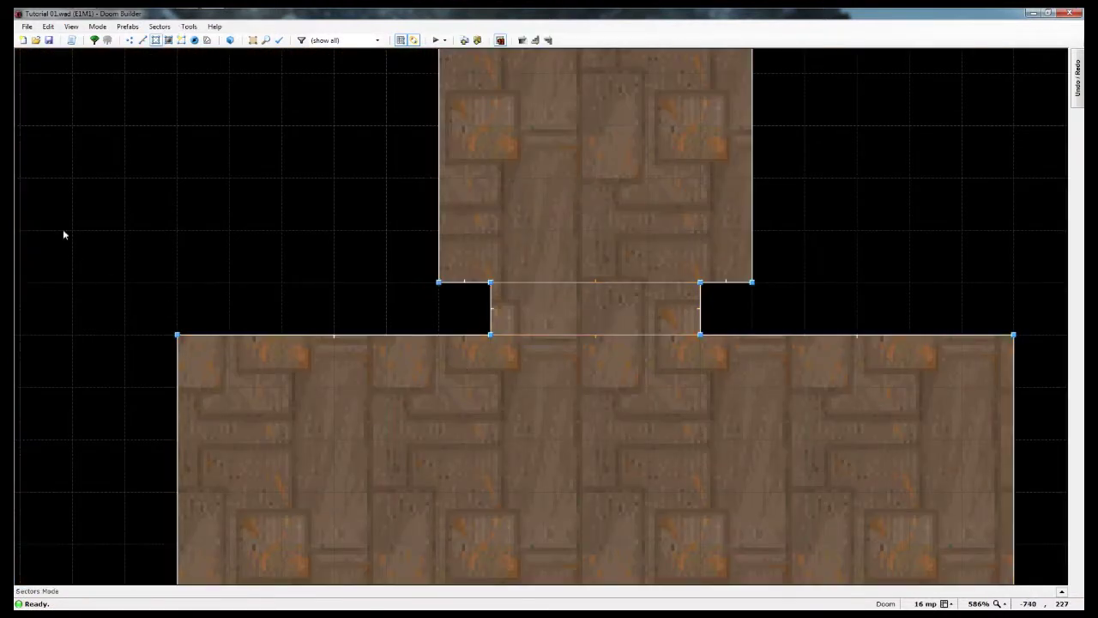
Step: Flip the linedef between the door sector and the main room, and flip it back
{"action": "key", "text": "l"}
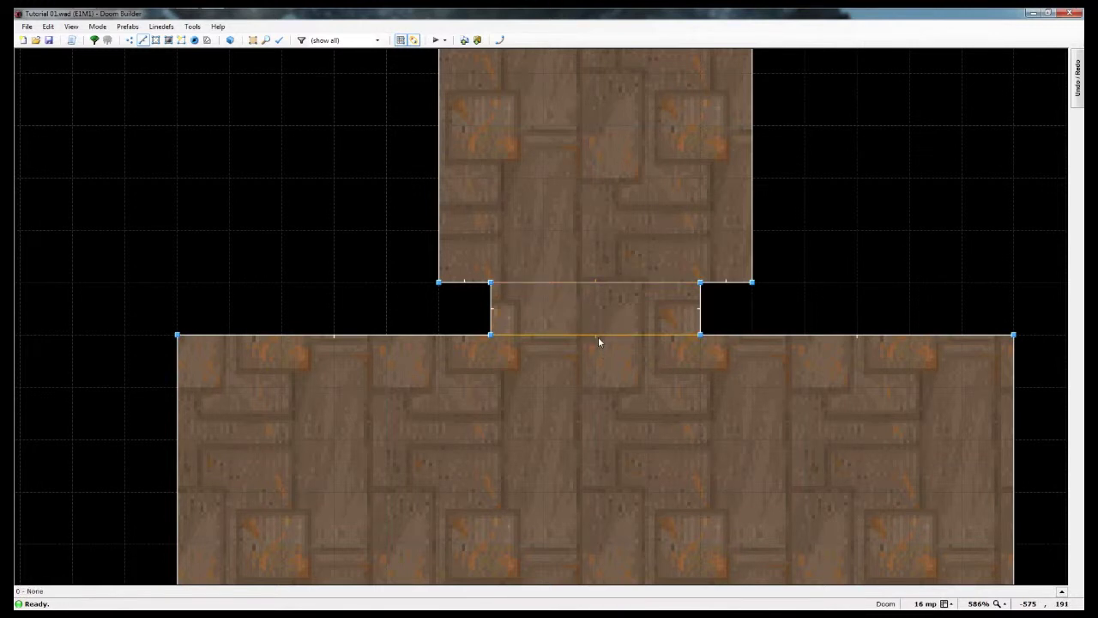
{"action": "key", "text": "f"}
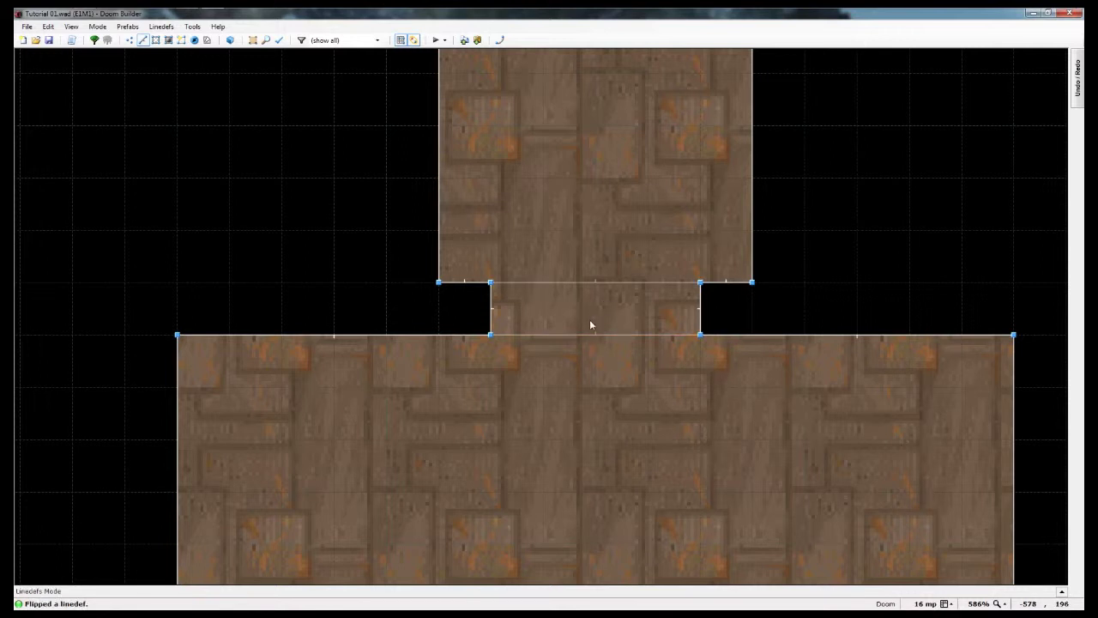
{"action": "key", "text": "f"}
Step: Assign the action DR Door Open Wait Close (also monsters) to both linedefs facing the rooms on the door sector
{"action": "left_click", "coordinate": [576, 335]}
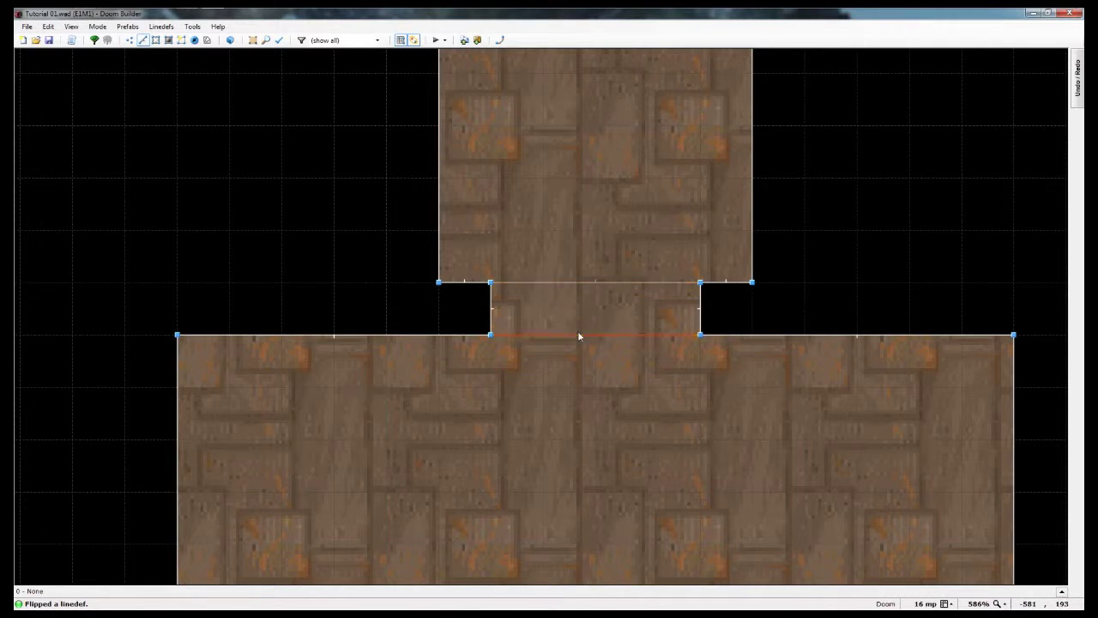
{"action": "left_click", "coordinate": [580, 284]}
{"action": "right_click", "coordinate": [580, 283]}
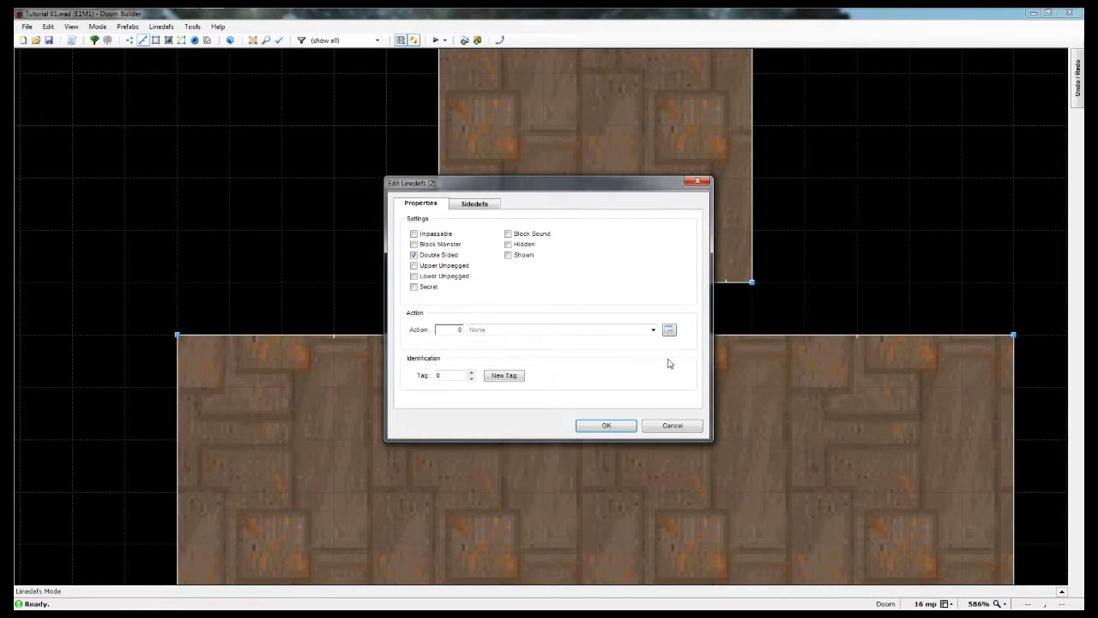
{"action": "left_click", "coordinate": [670, 329]}
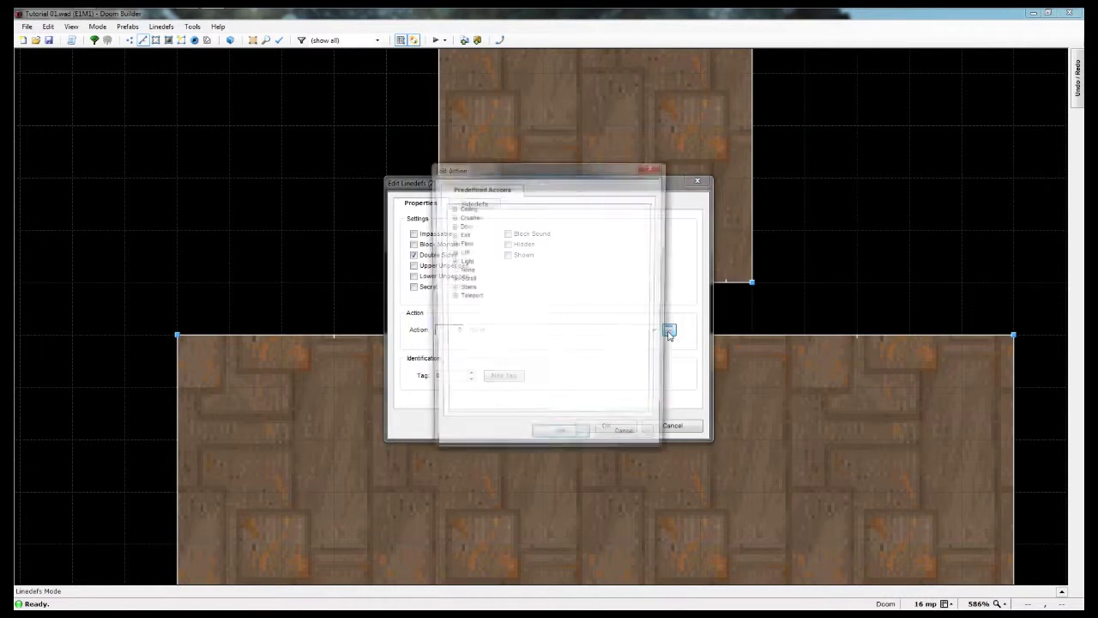
{"action": "left_click", "coordinate": [463, 225]}
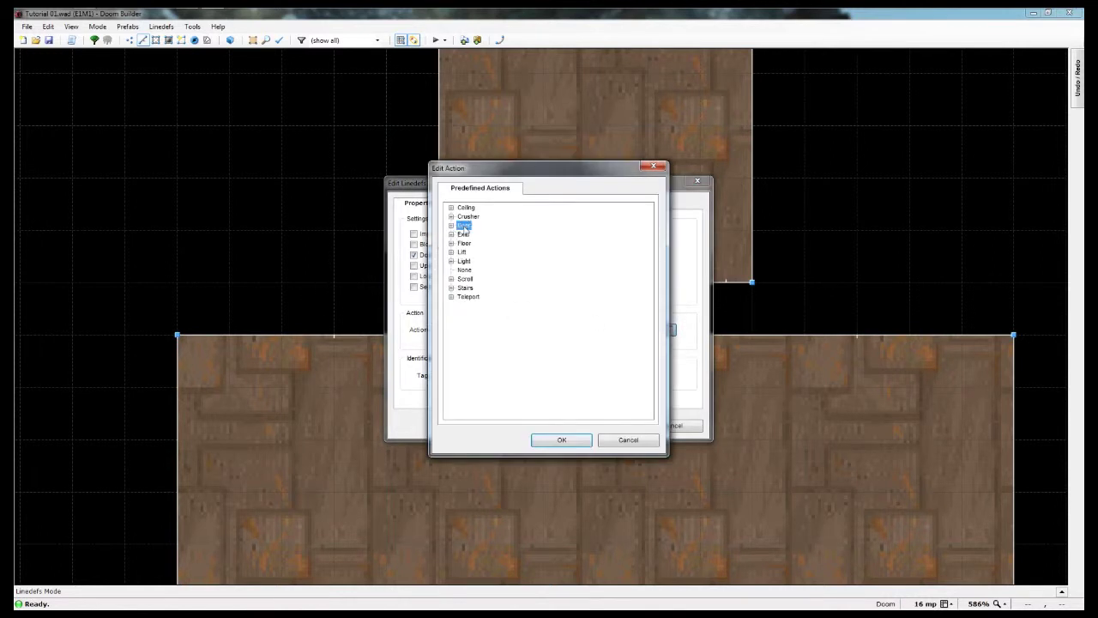
{"action": "left_click", "coordinate": [451, 226]}
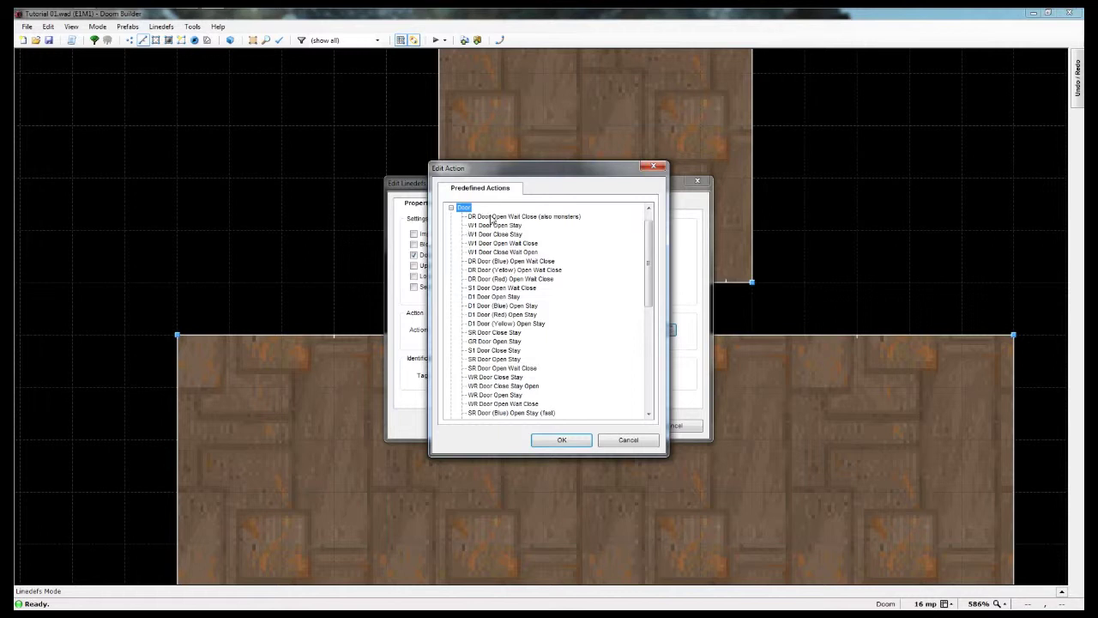
{"action": "left_click", "coordinate": [491, 217]}
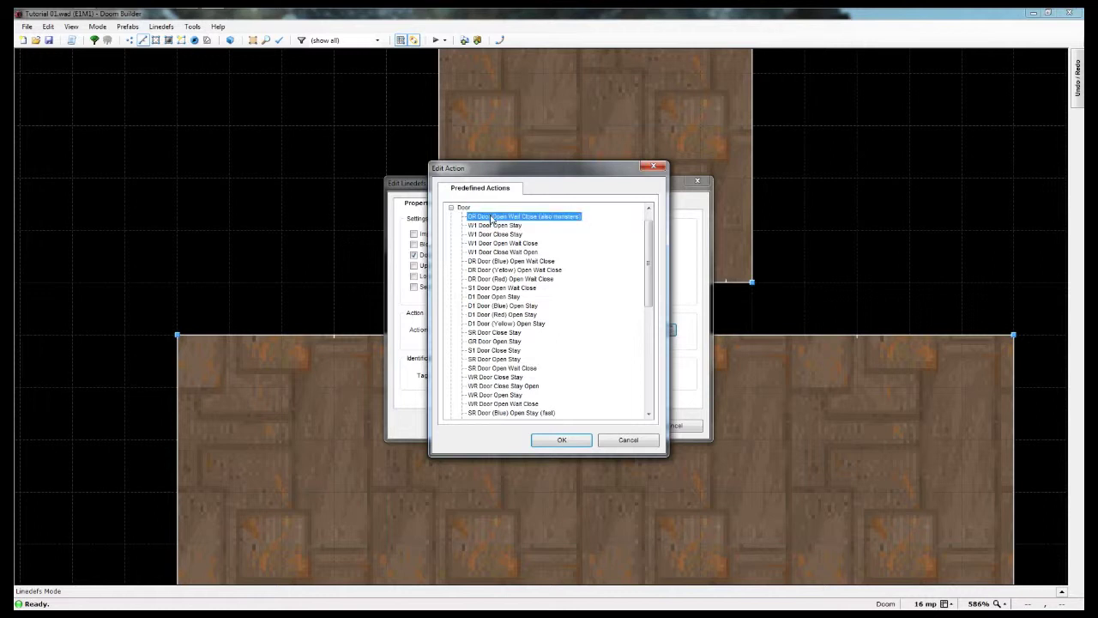
{"action": "left_click", "coordinate": [555, 444]}
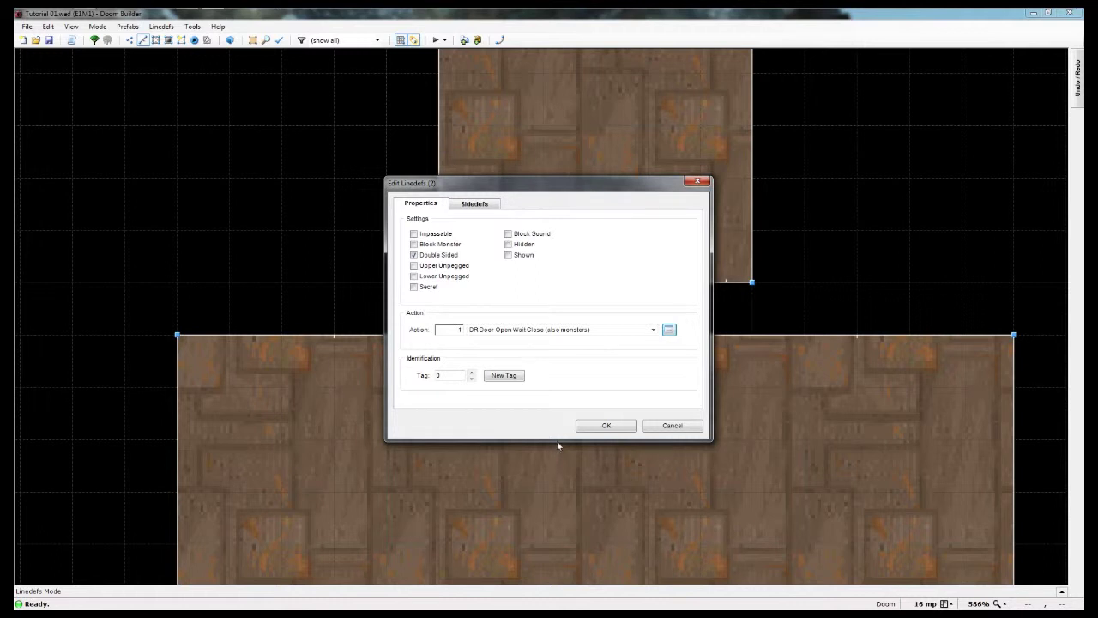
{"action": "left_click", "coordinate": [600, 426]}
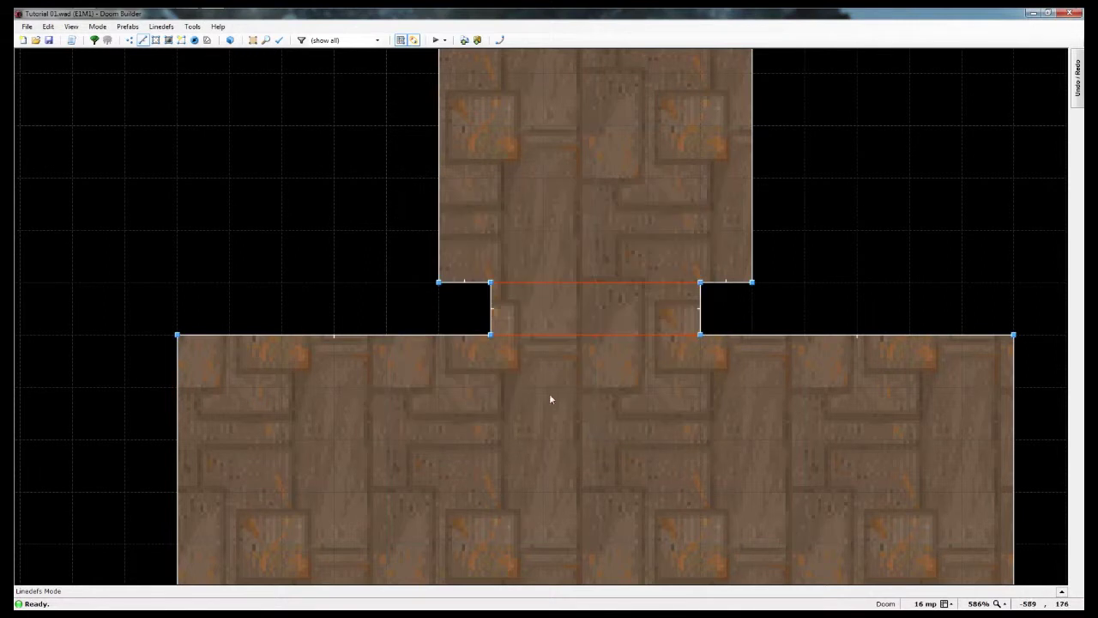
{"action": "left_click", "coordinate": [501, 452]}
Step: Inspect the textured door and the main room in 3D, and return to the 2D map around the pillars and existing door
{"action": "key", "text": "s"}
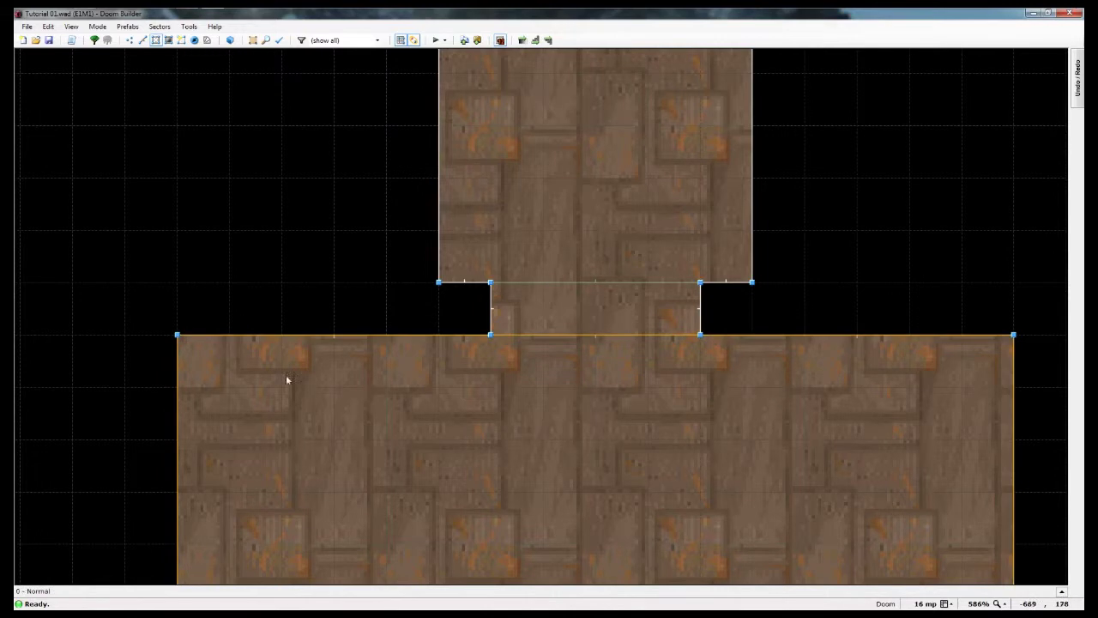
{"action": "key", "text": "w"}
{"action": "key", "text": "s"}
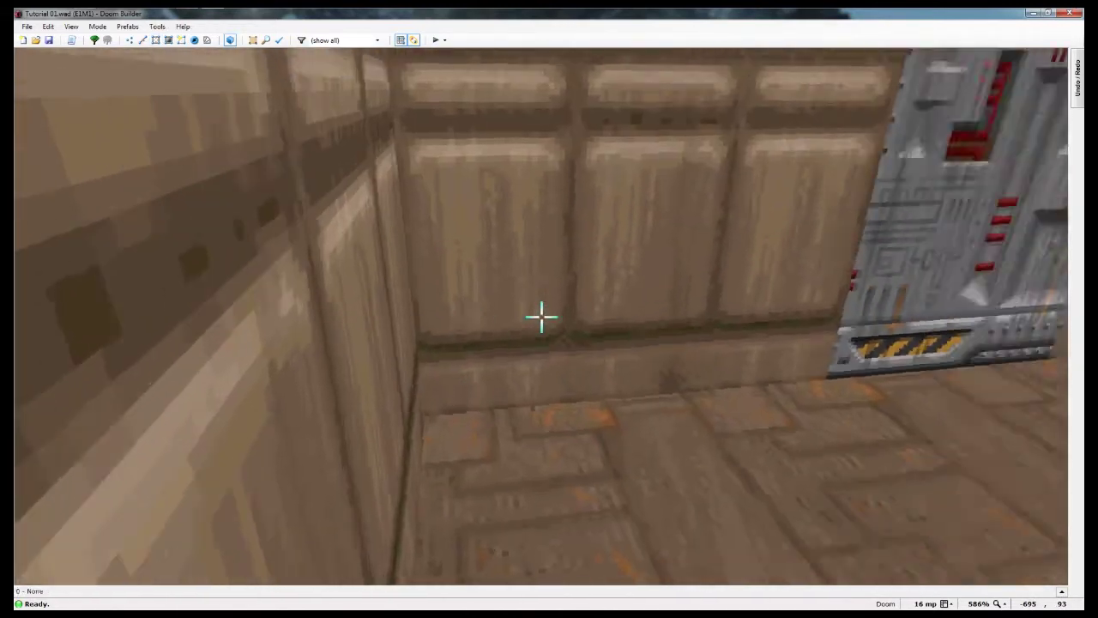
{"action": "key", "text": "e"}
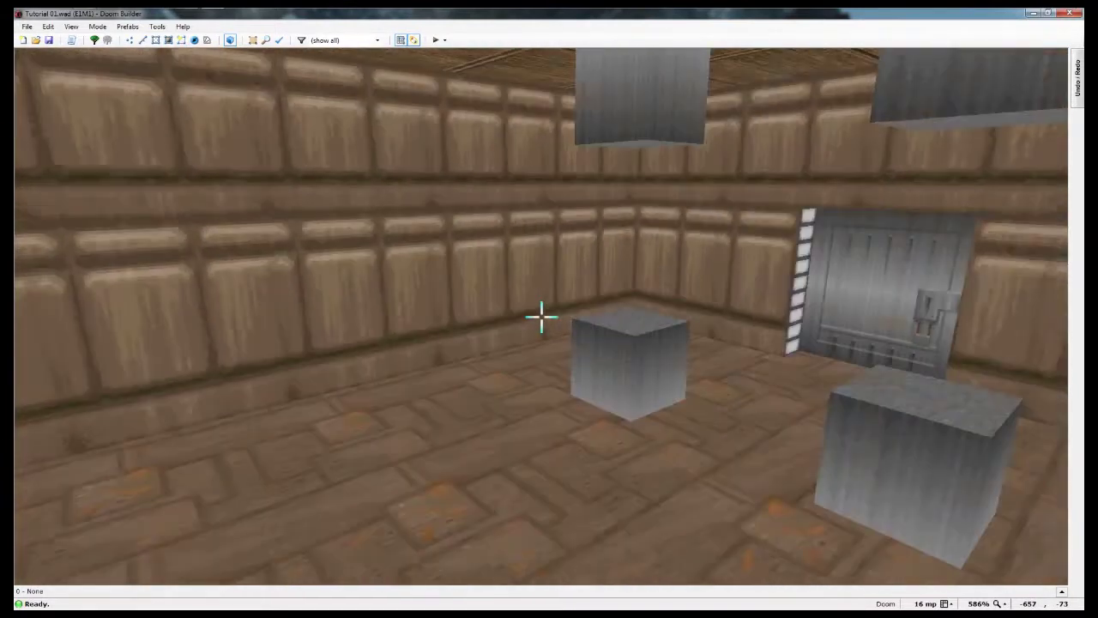
{"action": "key", "text": "q"}
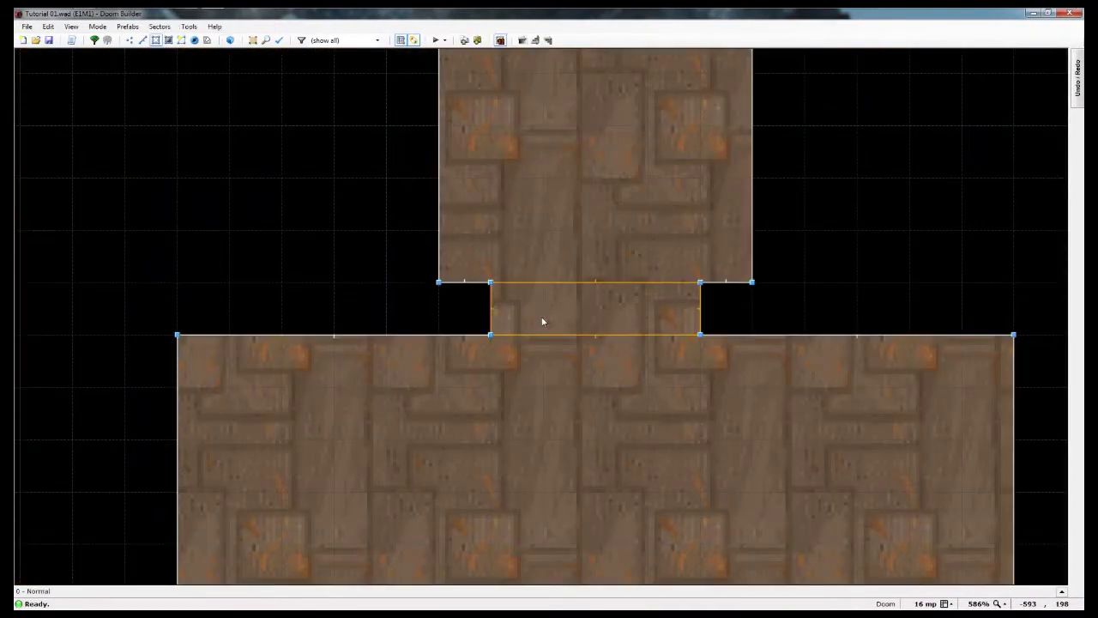
{"action": "scroll", "coordinate": [568, 362], "scroll_direction": "down", "scroll_amount": 5}
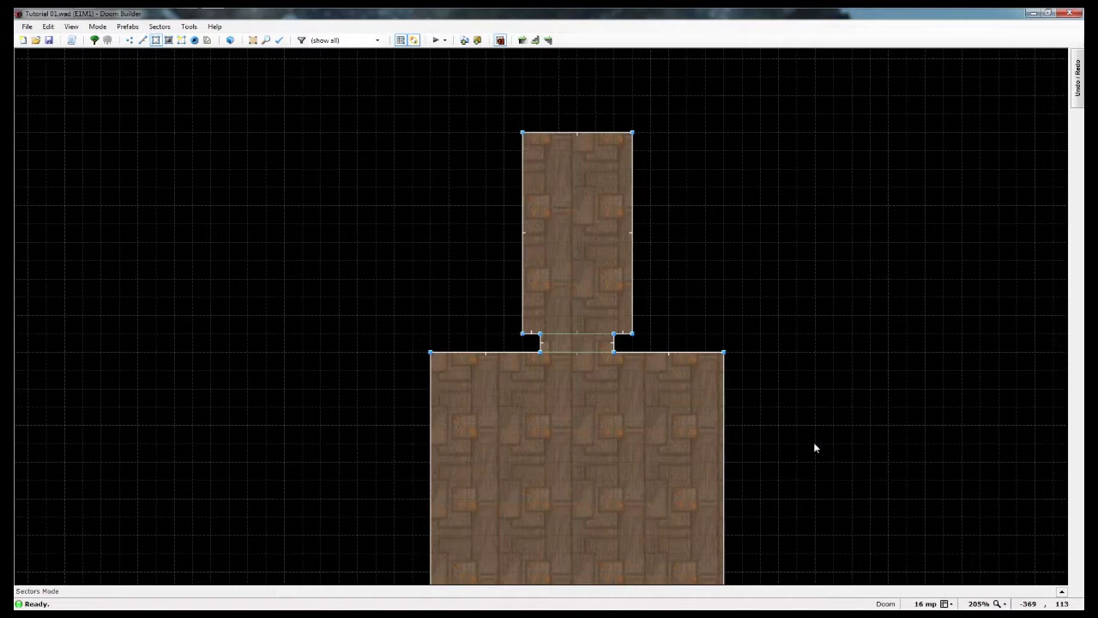
{"action": "middle_click_drag", "start_coordinate": [815, 447], "coordinate": [781, 48]}
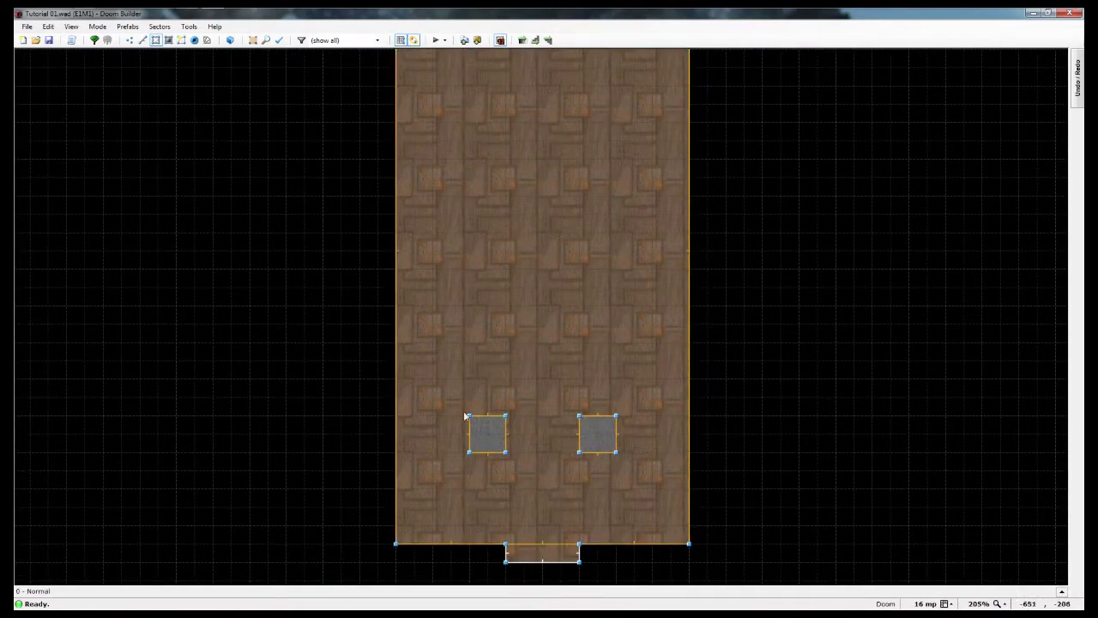
Step: In Things mode, insert a Player 1 start on the room's centreline, just south of the two square pillars
{"action": "middle_click_drag", "start_coordinate": [384, 467], "coordinate": [362, 425]}
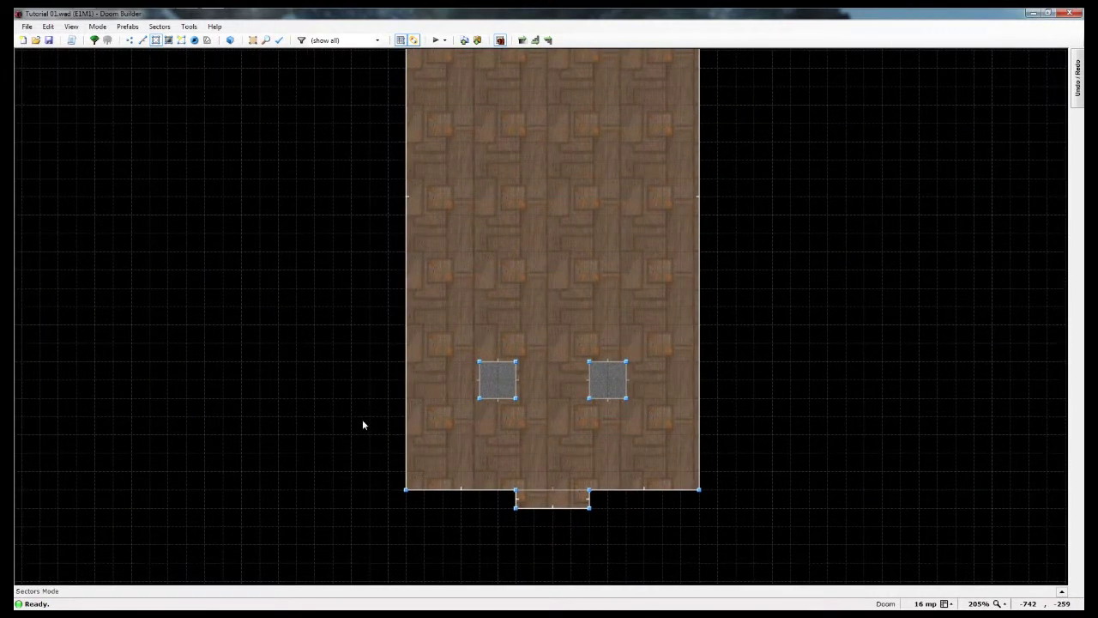
{"action": "scroll", "coordinate": [512, 500], "scroll_direction": "up", "scroll_amount": 1}
{"action": "key", "text": "t"}
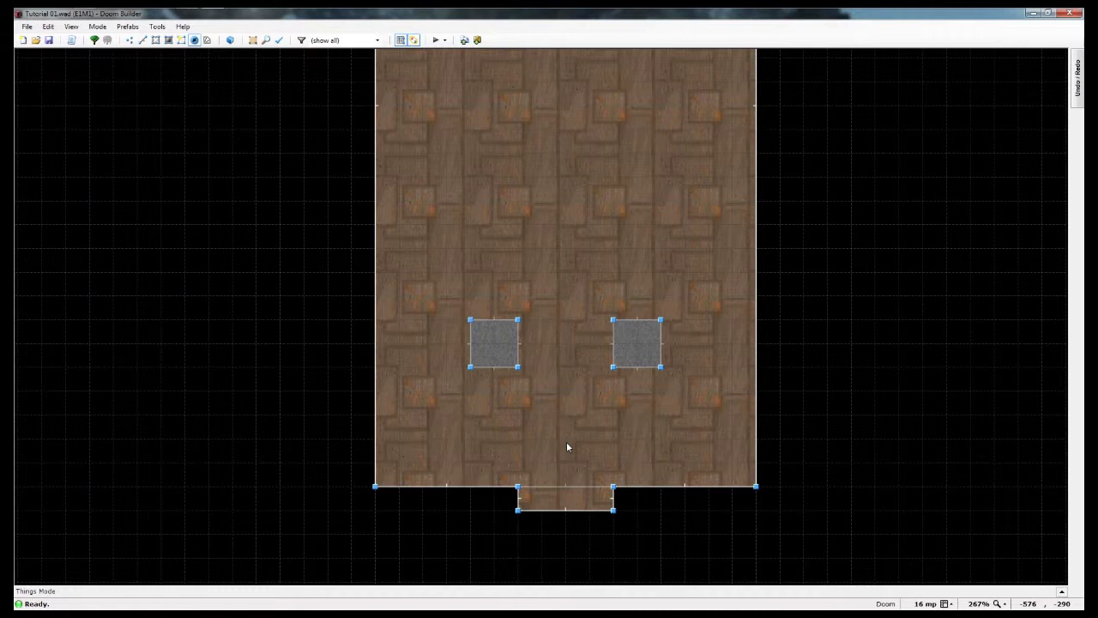
{"action": "right_click", "coordinate": [561, 418]}
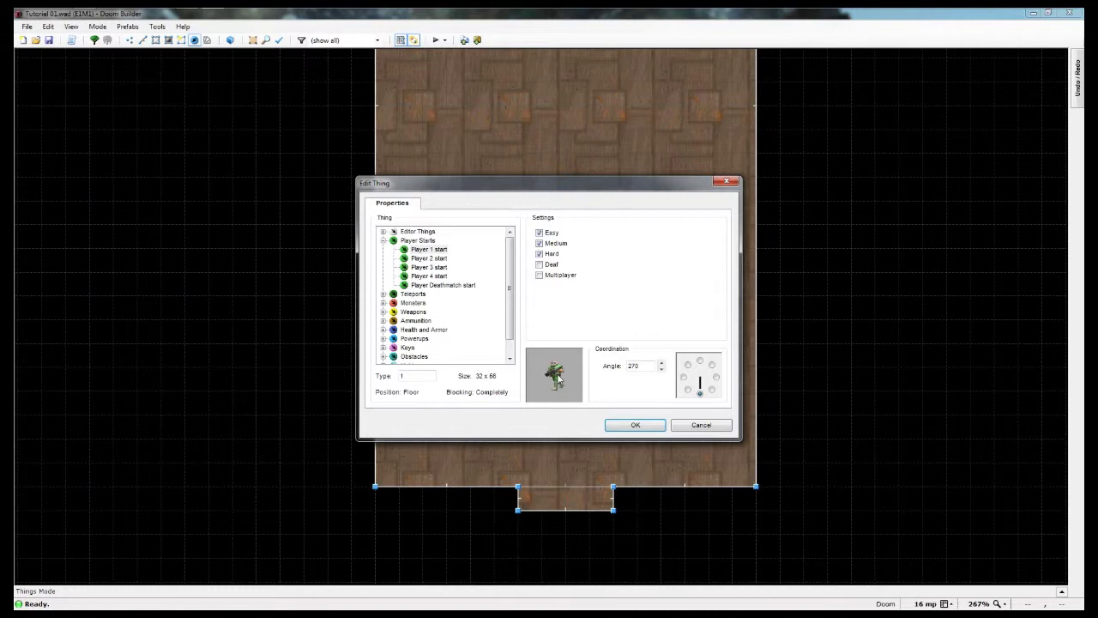
{"action": "left_click", "coordinate": [539, 233]}
{"action": "left_click", "coordinate": [541, 254]}
{"action": "left_click", "coordinate": [540, 244]}
{"action": "left_click", "coordinate": [538, 244]}
{"action": "left_click", "coordinate": [538, 253]}
Step: Set the Player 1 start's angle to 90 so it faces north into the room
{"action": "left_click_drag", "start_coordinate": [684, 388], "coordinate": [685, 376]}
{"action": "left_click", "coordinate": [688, 366]}
{"action": "left_click", "coordinate": [702, 361]}
{"action": "left_click", "coordinate": [711, 364]}
{"action": "left_click", "coordinate": [716, 378]}
{"action": "left_click", "coordinate": [700, 393]}
{"action": "left_click", "coordinate": [700, 361]}
{"action": "left_click", "coordinate": [635, 425]}
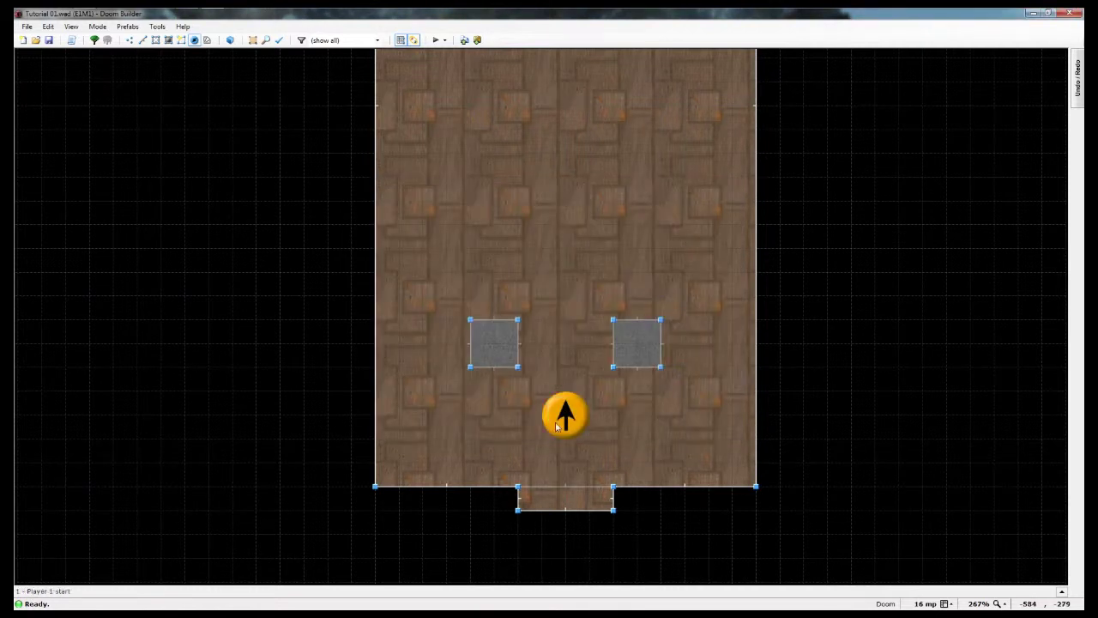
Step: Place a Shotgun thing on the room's centreline, just north of the two pillars
{"action": "scroll", "coordinate": [569, 427], "scroll_direction": "down", "scroll_amount": 1}
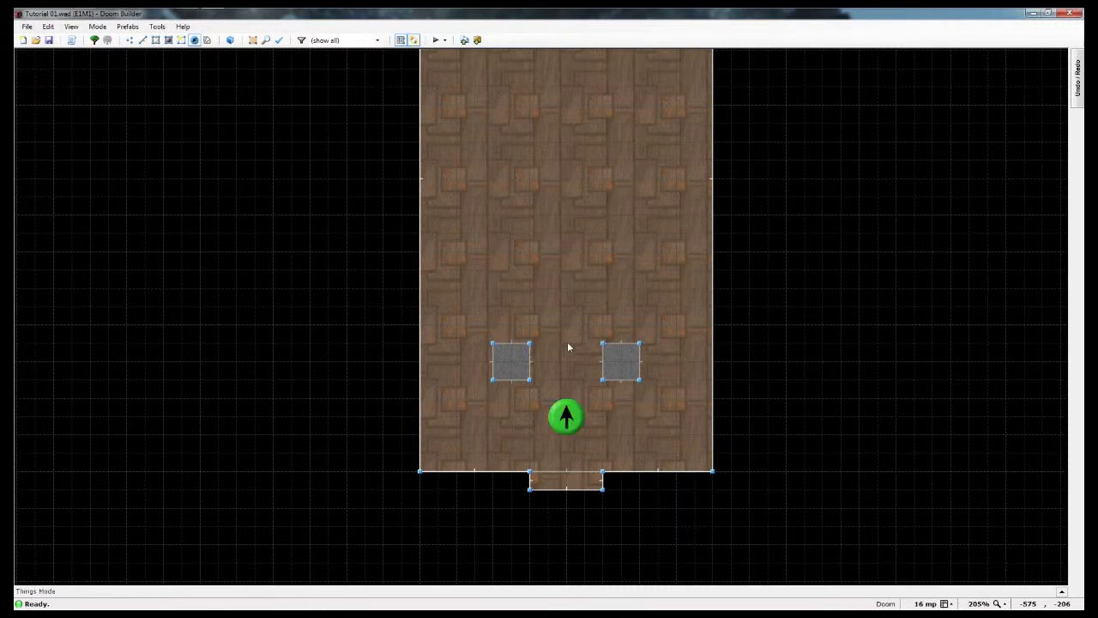
{"action": "right_click", "coordinate": [560, 309]}
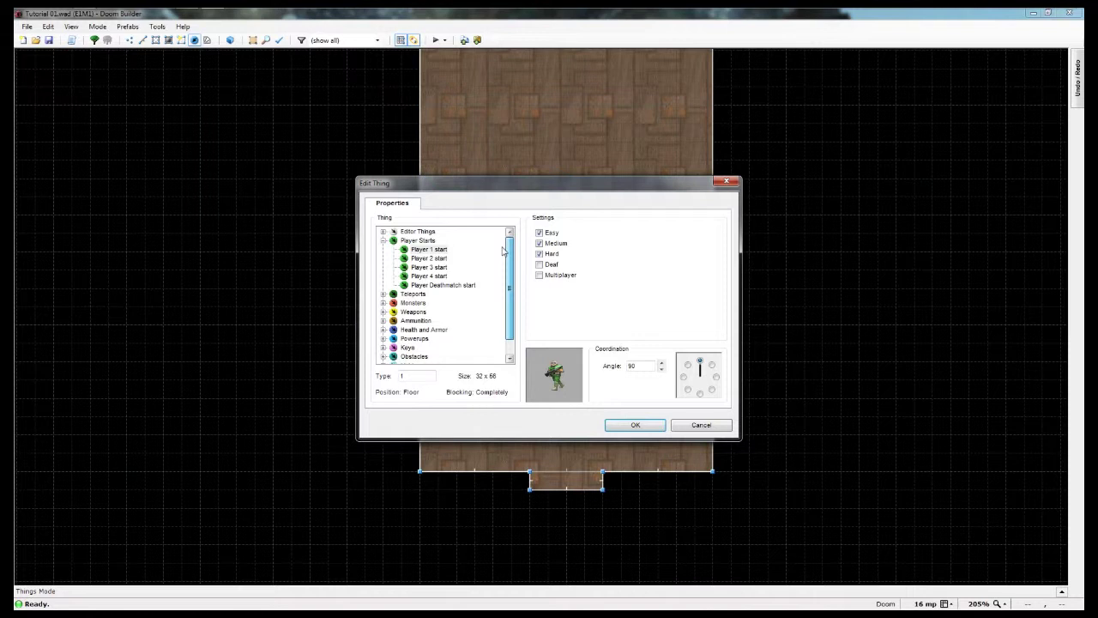
{"action": "scroll", "coordinate": [504, 250], "scroll_direction": "down", "scroll_amount": 1}
{"action": "scroll", "coordinate": [507, 249], "scroll_direction": "up", "scroll_amount": 1}
{"action": "scroll", "coordinate": [507, 266], "scroll_direction": "down", "scroll_amount": 1}
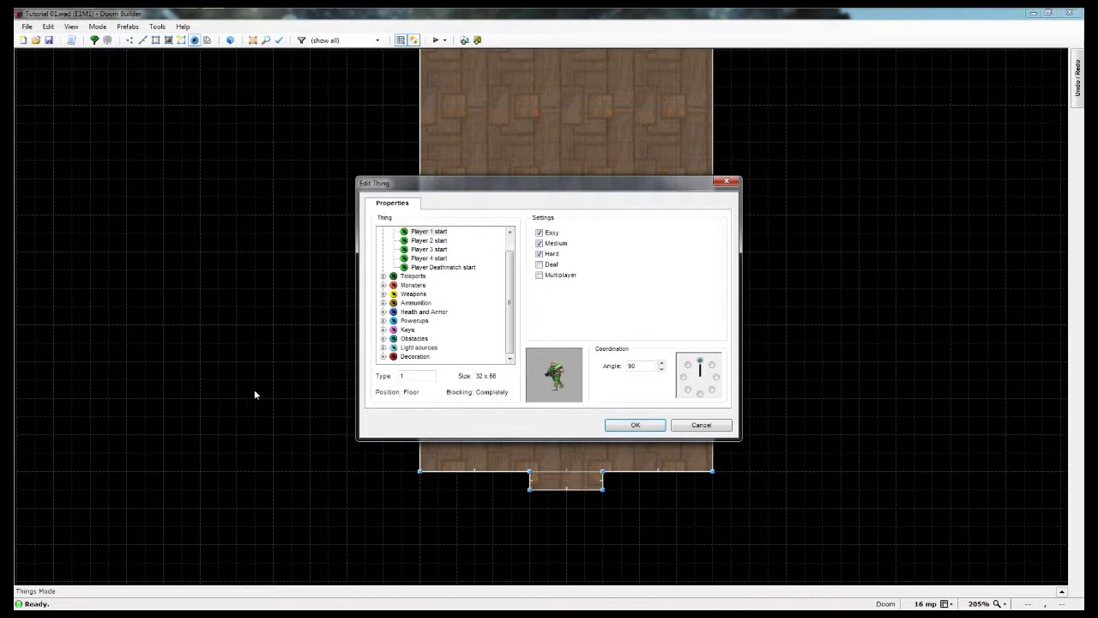
{"action": "left_click", "coordinate": [408, 305]}
{"action": "left_click", "coordinate": [383, 304]}
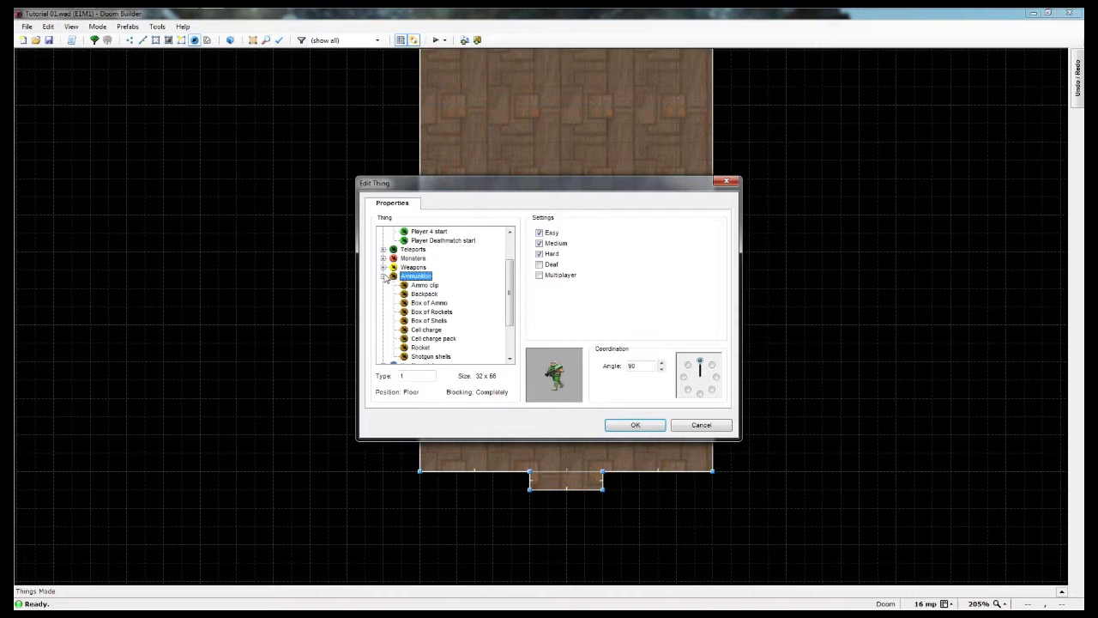
{"action": "left_click", "coordinate": [384, 267]}
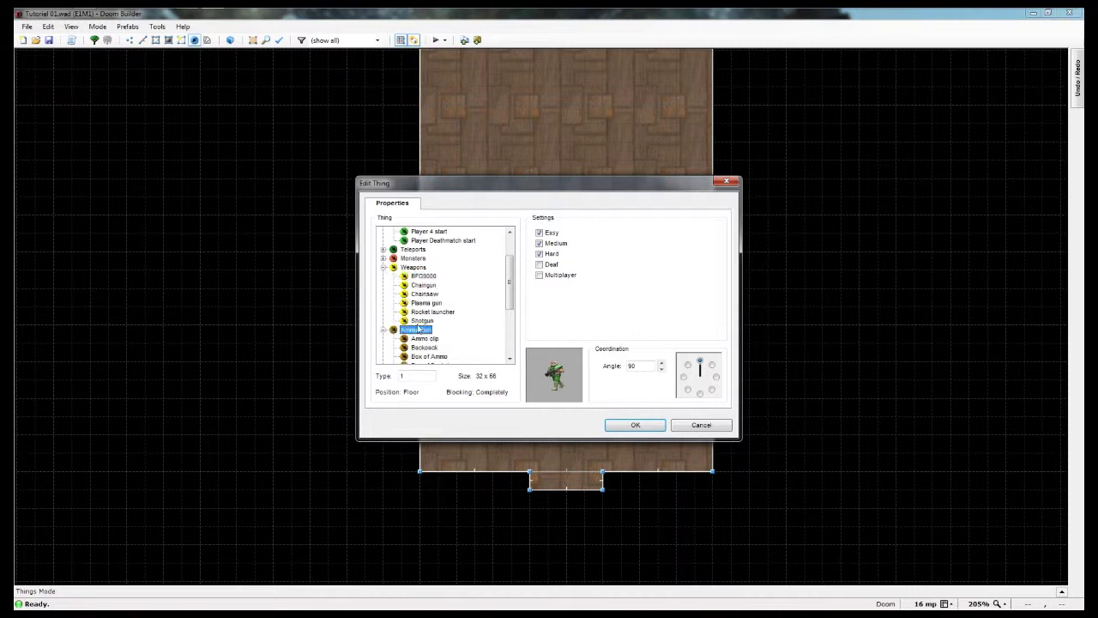
{"action": "left_click", "coordinate": [420, 321]}
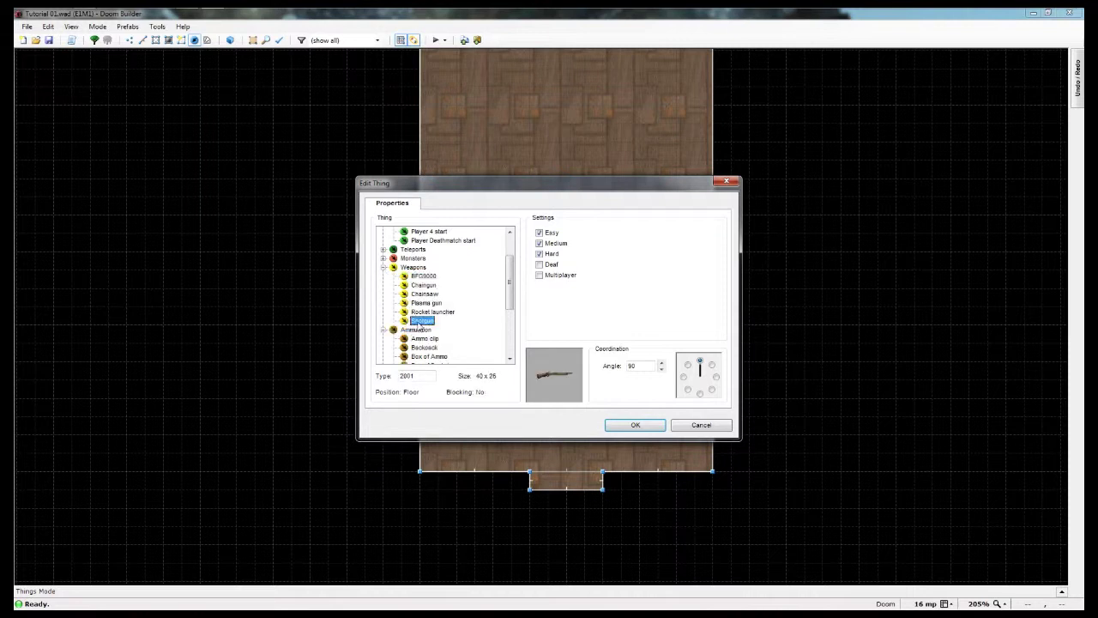
{"action": "left_click", "coordinate": [633, 426]}
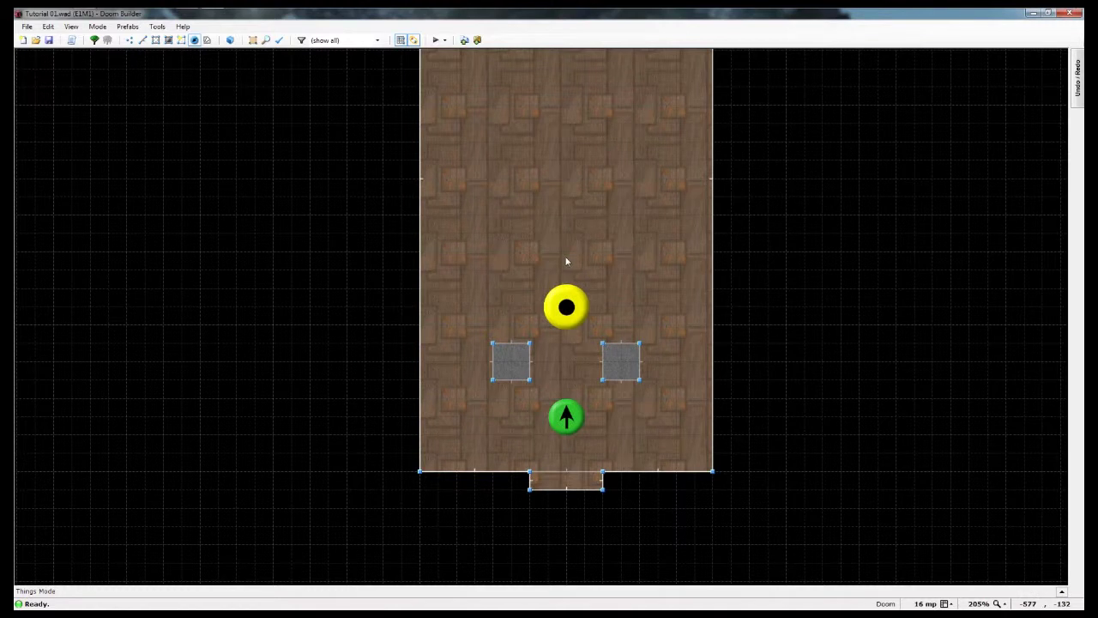
Step: Place a Shotgun shells thing immediately east of the shotgun, above the east pillar
{"action": "key", "text": "Insert"}
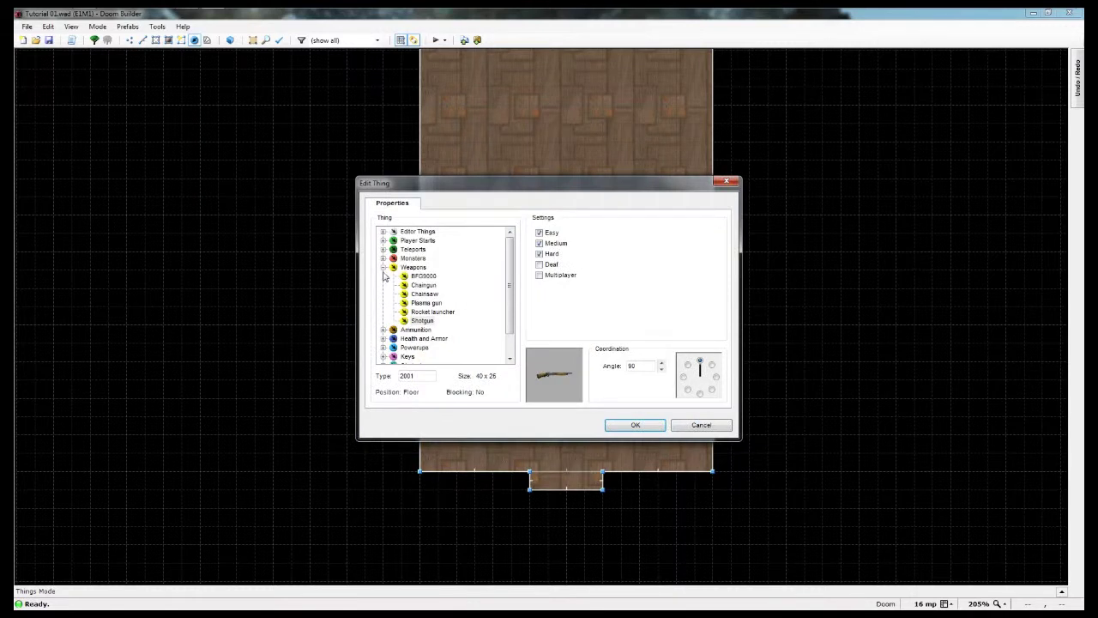
{"action": "left_click", "coordinate": [383, 267]}
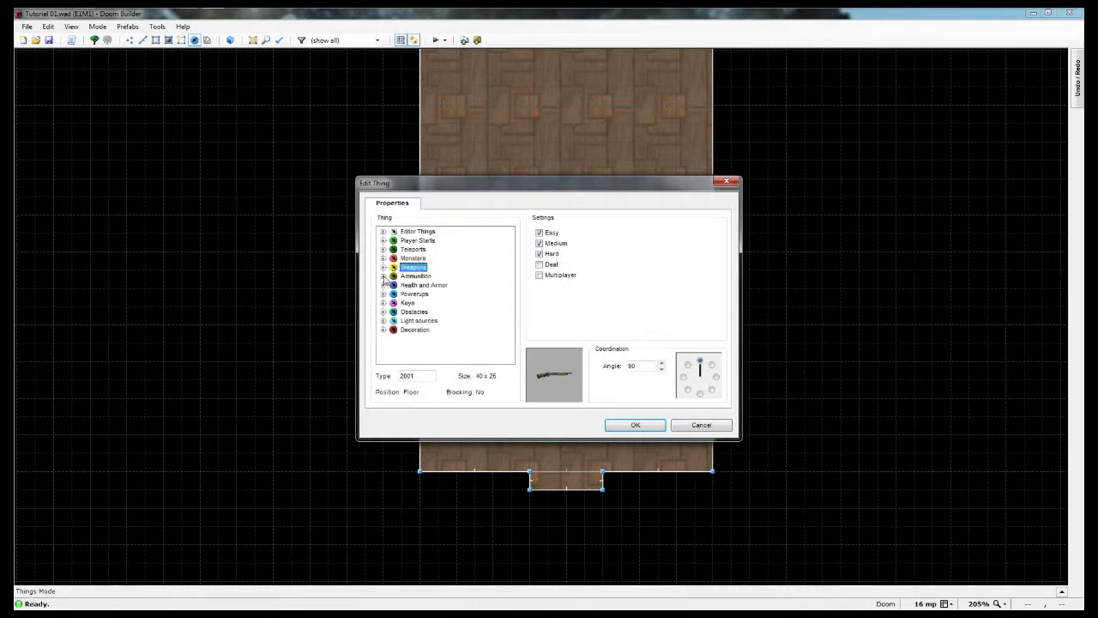
{"action": "left_click", "coordinate": [383, 276]}
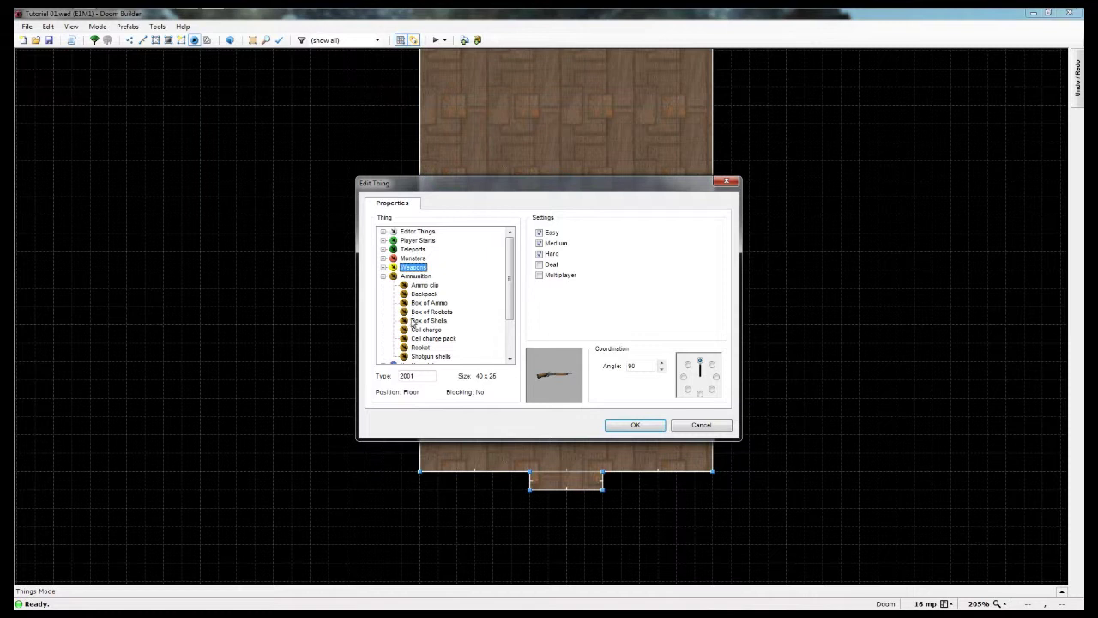
{"action": "left_click", "coordinate": [441, 357]}
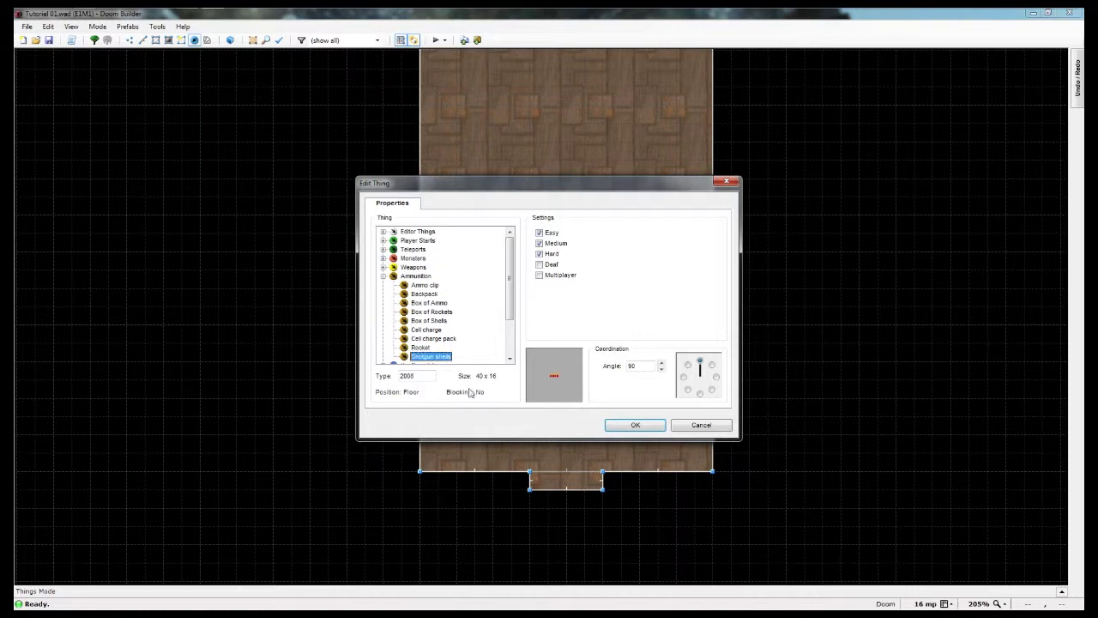
{"action": "left_click", "coordinate": [635, 425]}
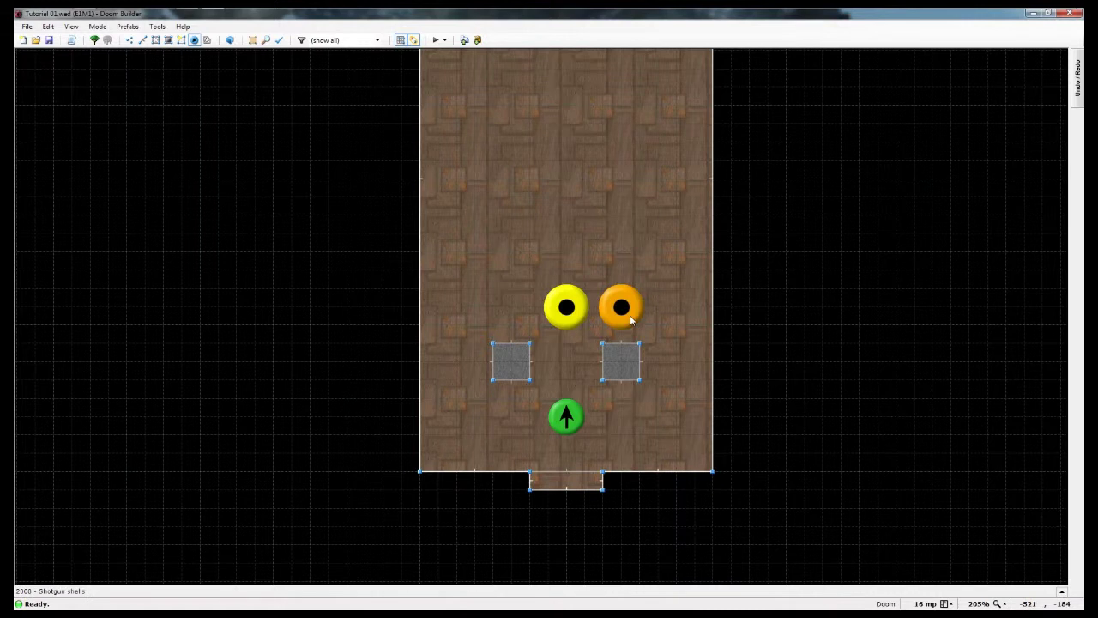
Step: Duplicate the shotgun shells and place the copy immediately west of the shotgun, above the west pillar
{"action": "key", "text": "ctrl+c"}
{"action": "key", "text": "ctrl+v"}
{"action": "key", "text": "Left"}
{"action": "key", "text": "Left"}
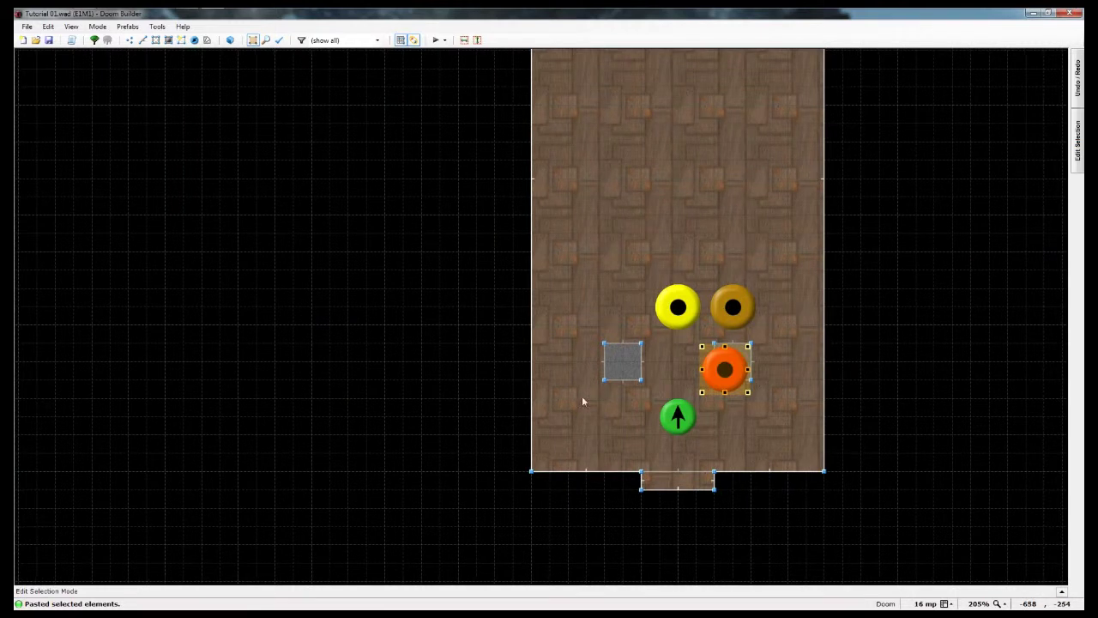
{"action": "left_click_drag", "start_coordinate": [749, 370], "coordinate": [647, 307]}
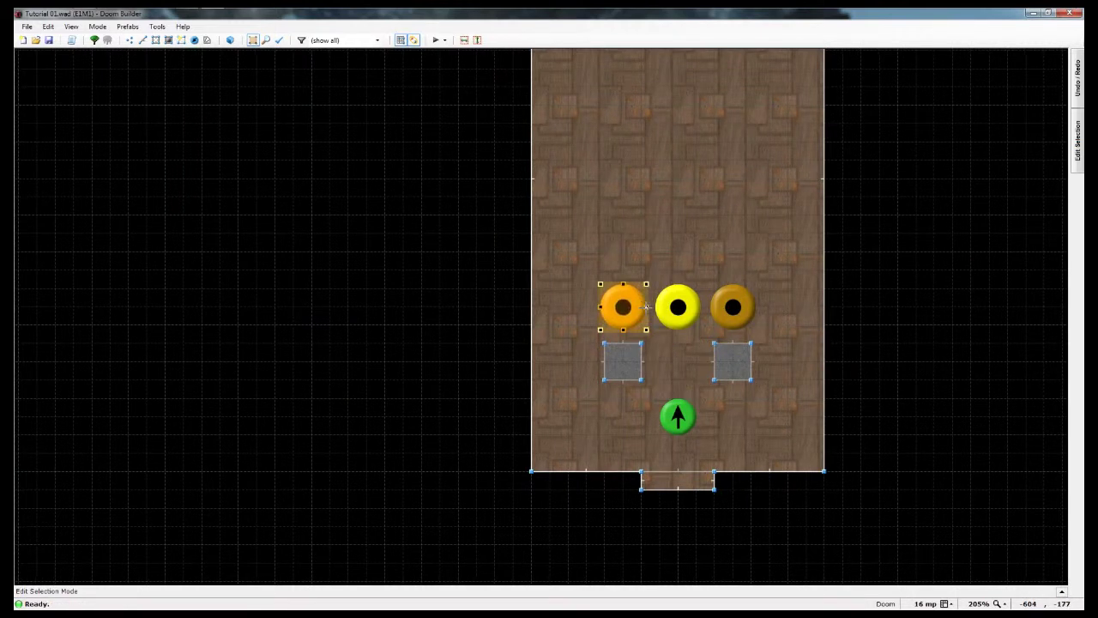
{"action": "key", "text": "Return"}
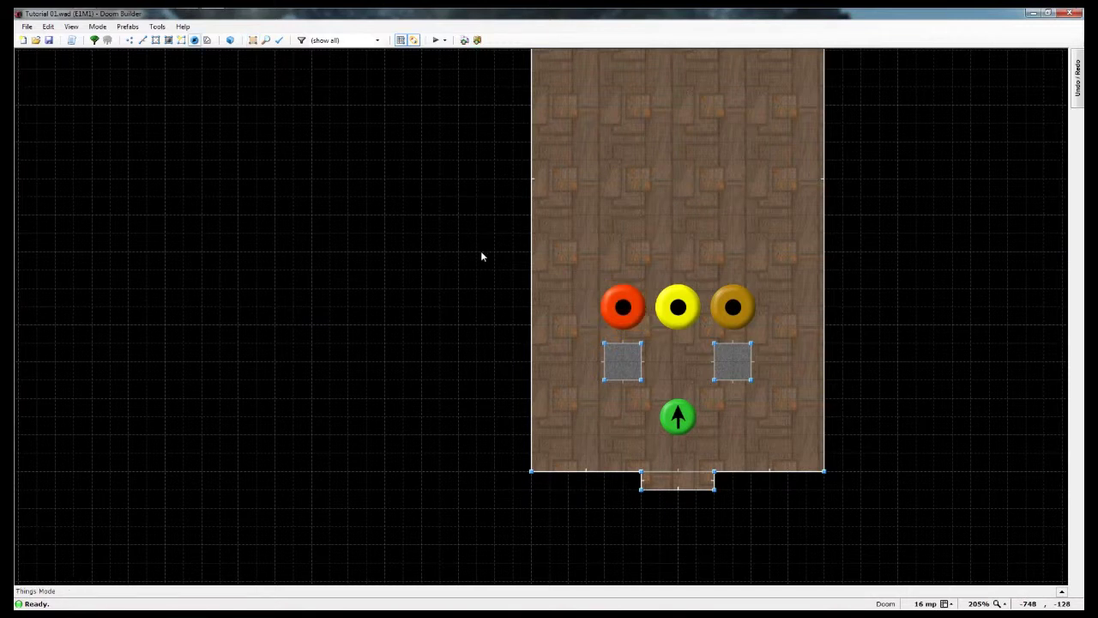
Step: Examine the Doom game configuration's resources and the interface preferences, leaving both without changes
{"action": "middle_click_drag", "start_coordinate": [480, 255], "coordinate": [472, 464]}
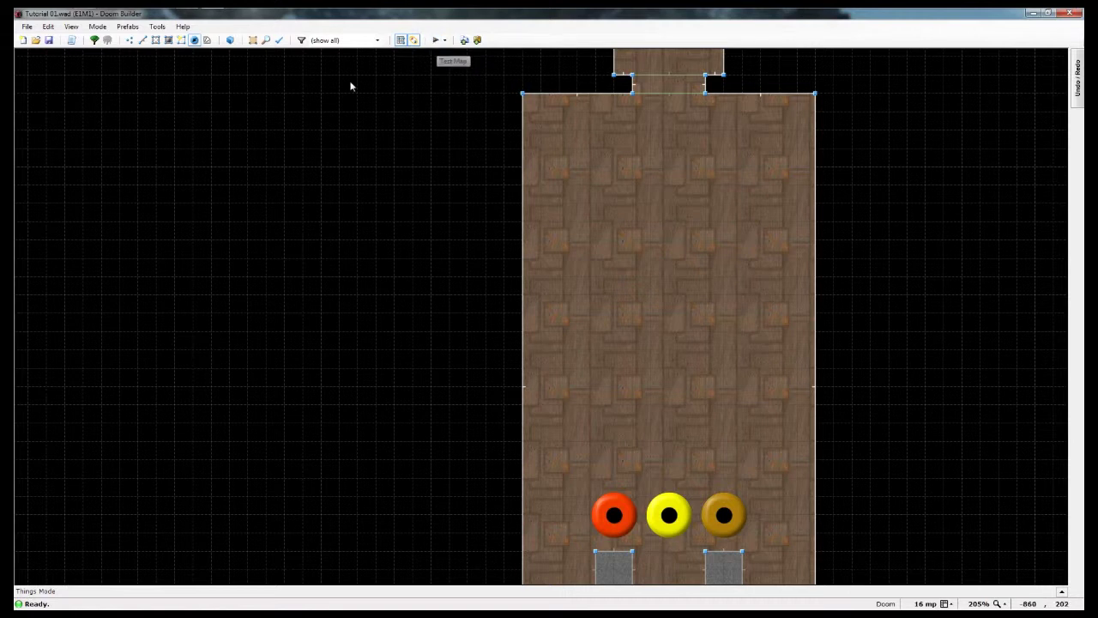
{"action": "left_click", "coordinate": [156, 27]}
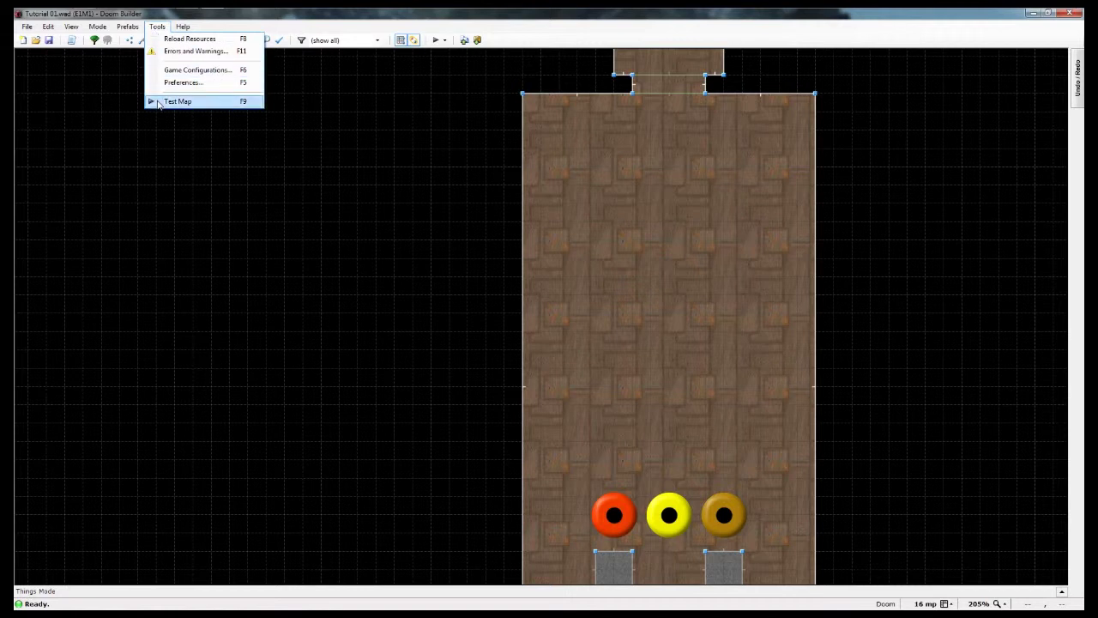
{"action": "left_click", "coordinate": [180, 70]}
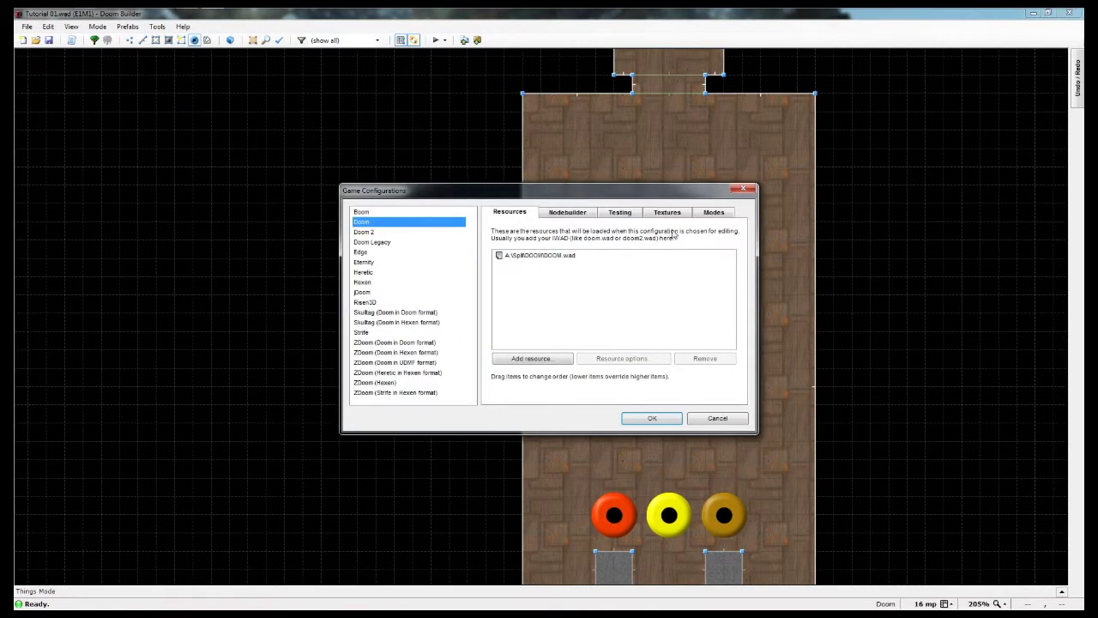
{"action": "left_click", "coordinate": [743, 189]}
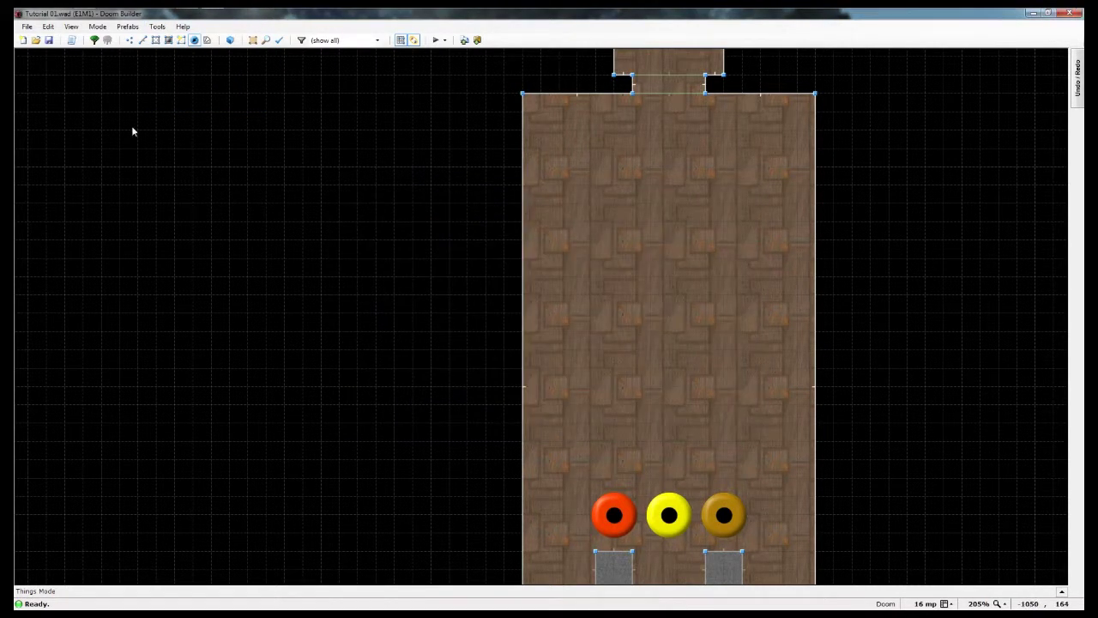
{"action": "left_click", "coordinate": [131, 27]}
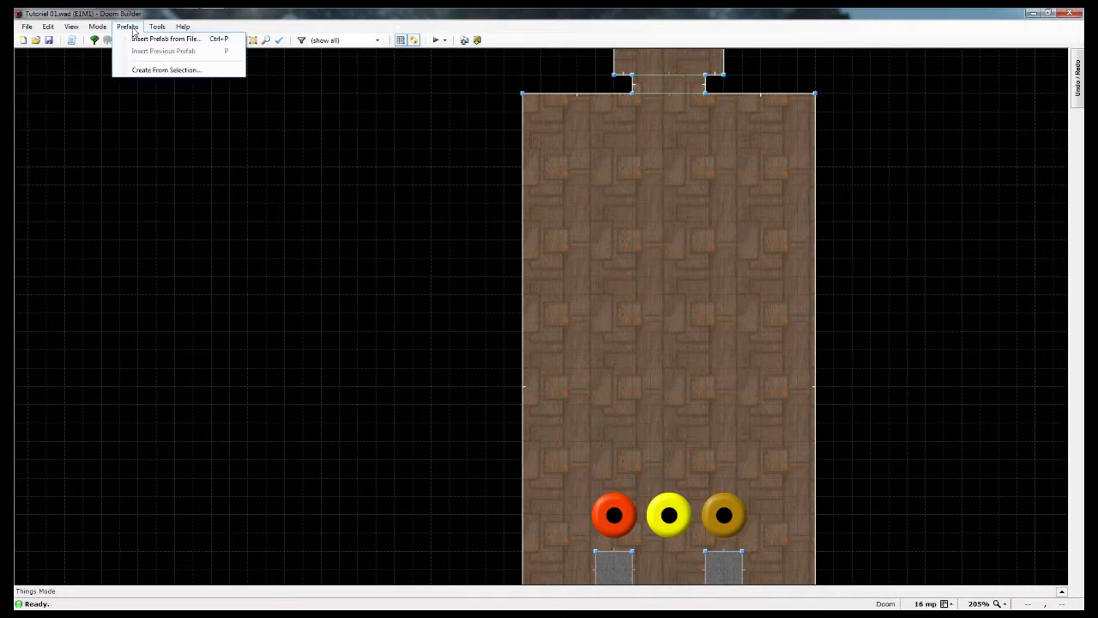
{"action": "left_click", "coordinate": [183, 27]}
{"action": "left_click", "coordinate": [163, 27]}
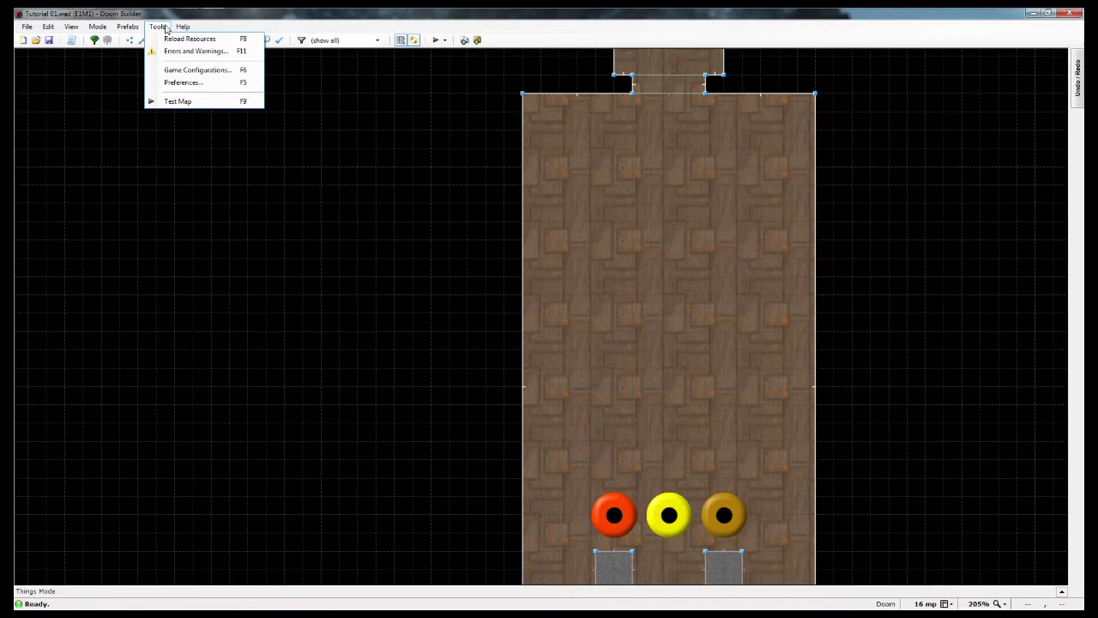
{"action": "left_click", "coordinate": [161, 82]}
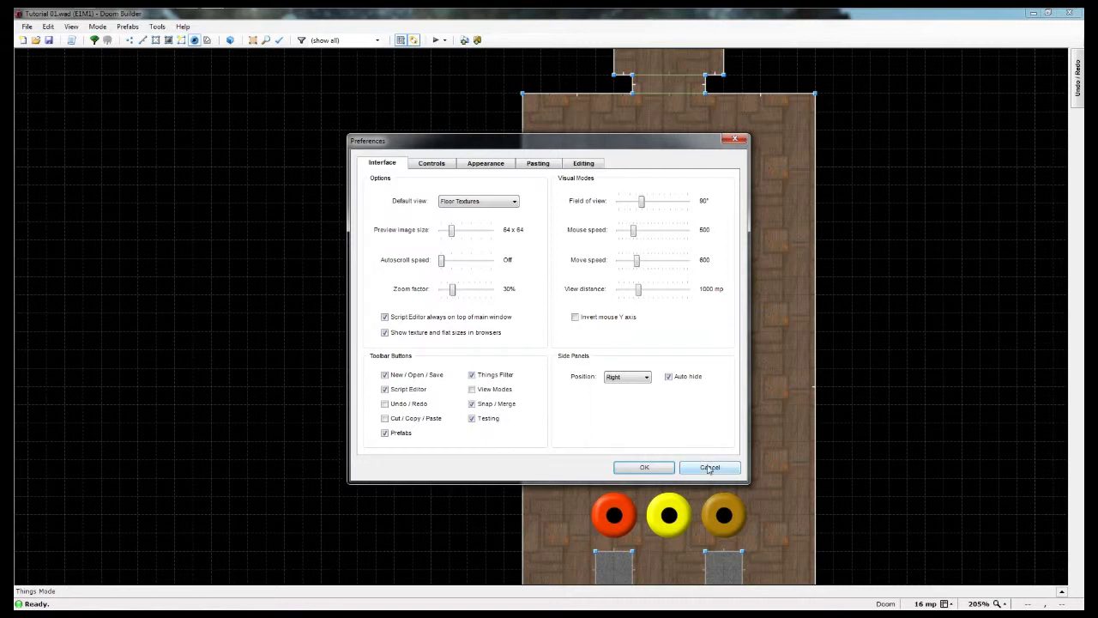
{"action": "left_click", "coordinate": [708, 468]}
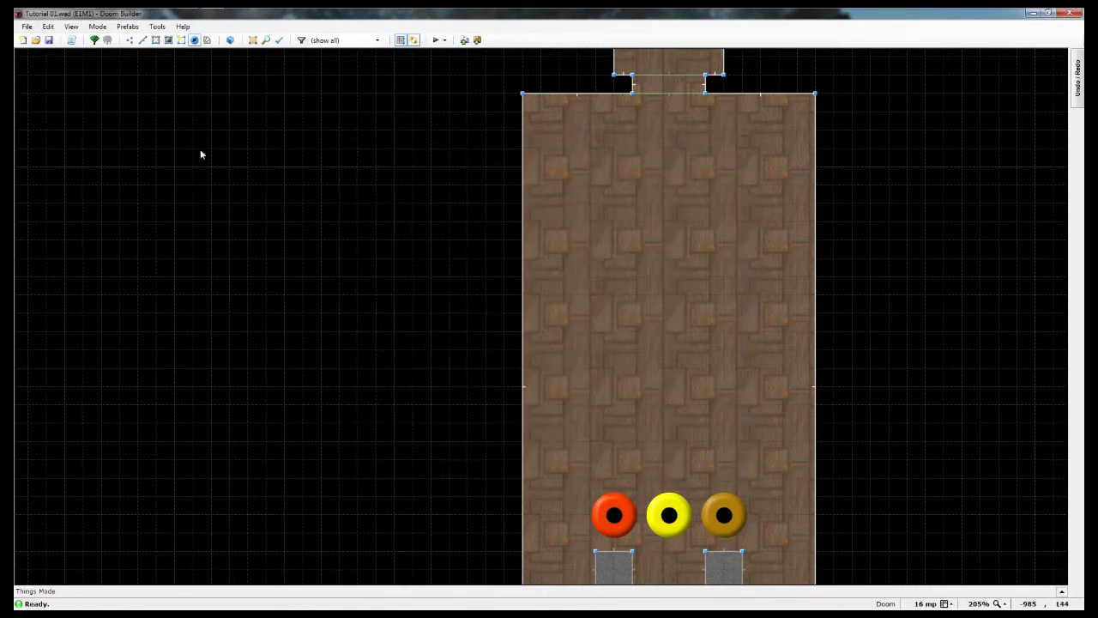
Step: Review the list of errors and warnings
{"action": "left_click", "coordinate": [157, 26]}
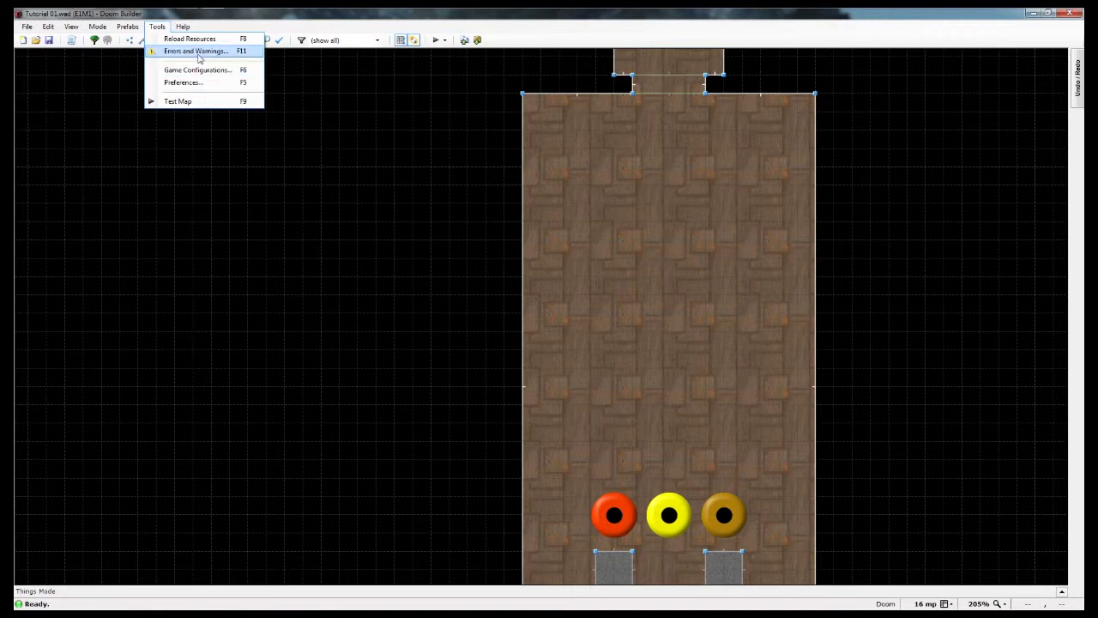
{"action": "left_click", "coordinate": [198, 53]}
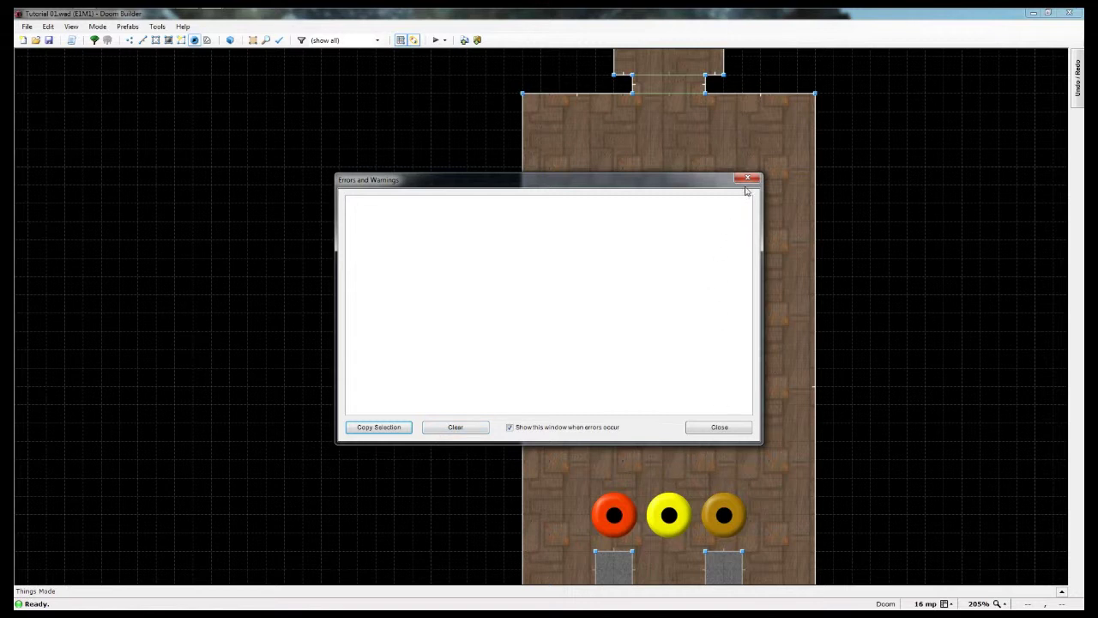
{"action": "left_click", "coordinate": [747, 178]}
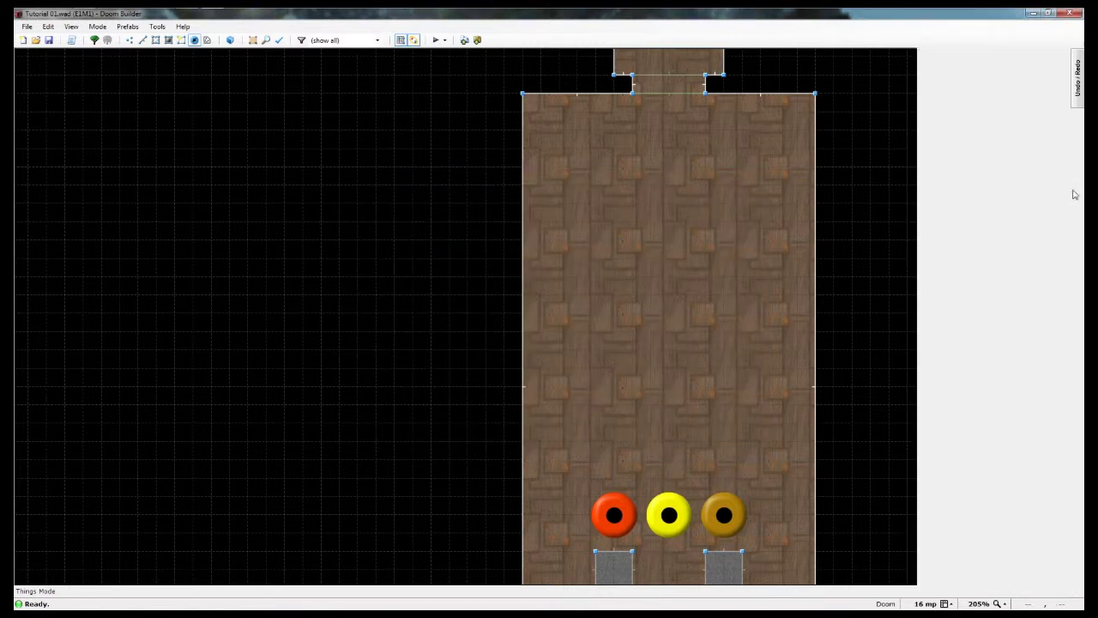
Step: Launch a map test and accept setting up a test program for the Doom configuration
{"action": "middle_click_drag", "start_coordinate": [659, 339], "coordinate": [620, 203]}
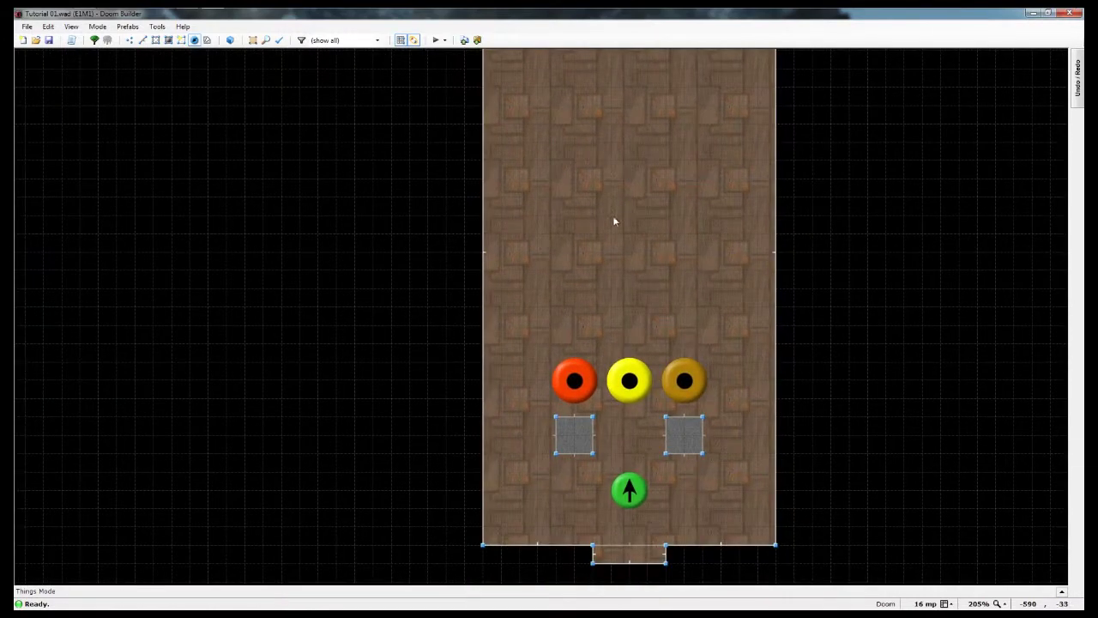
{"action": "left_click", "coordinate": [156, 27]}
{"action": "left_click", "coordinate": [180, 100]}
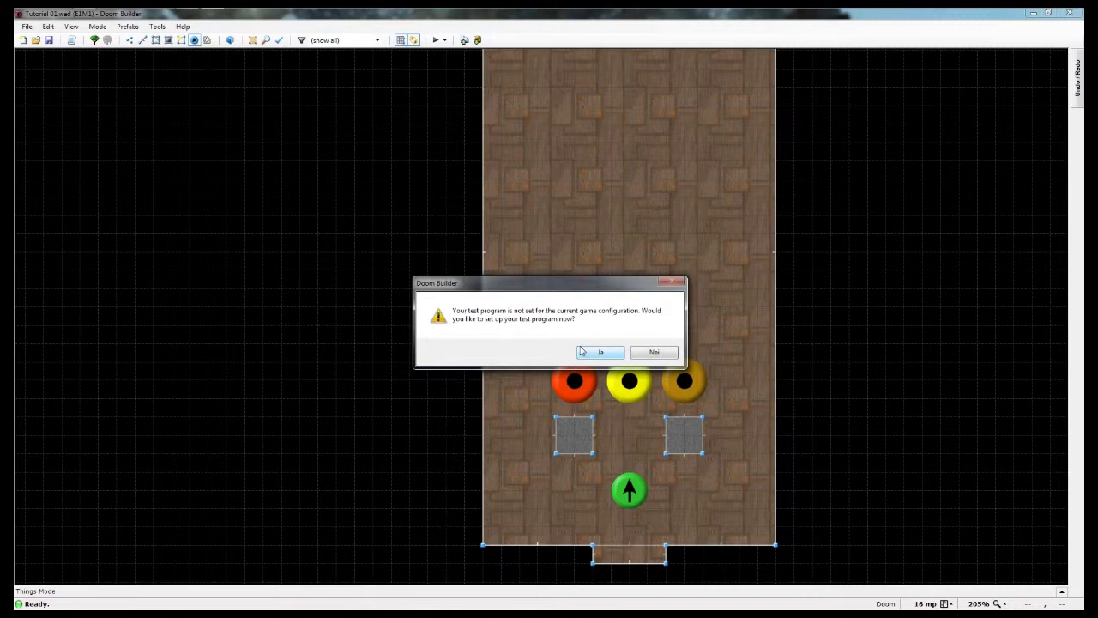
{"action": "left_click", "coordinate": [601, 353]}
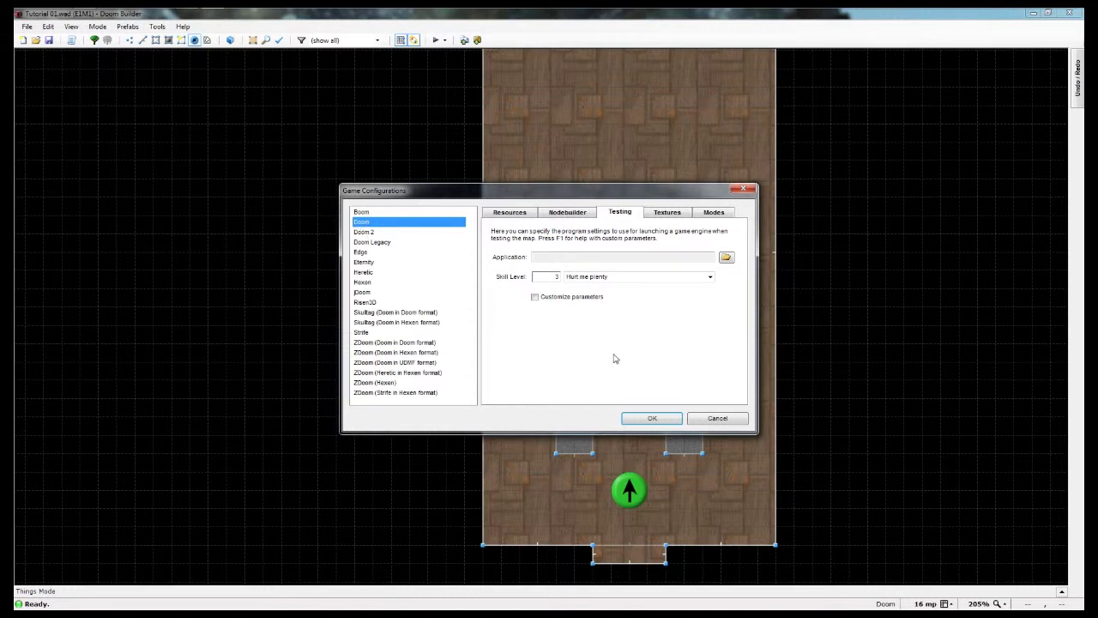
Step: Set gzdoom.exe from the Spill\GZDoom folder on Main drive (A:) as the testing application
{"action": "left_click", "coordinate": [726, 256]}
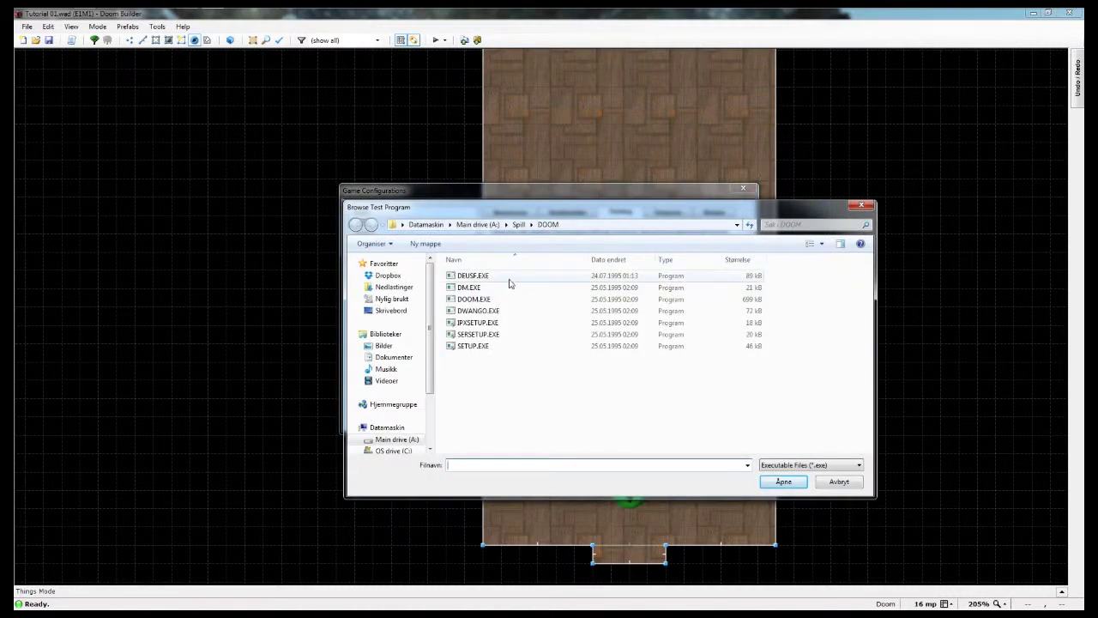
{"action": "left_click", "coordinate": [479, 226]}
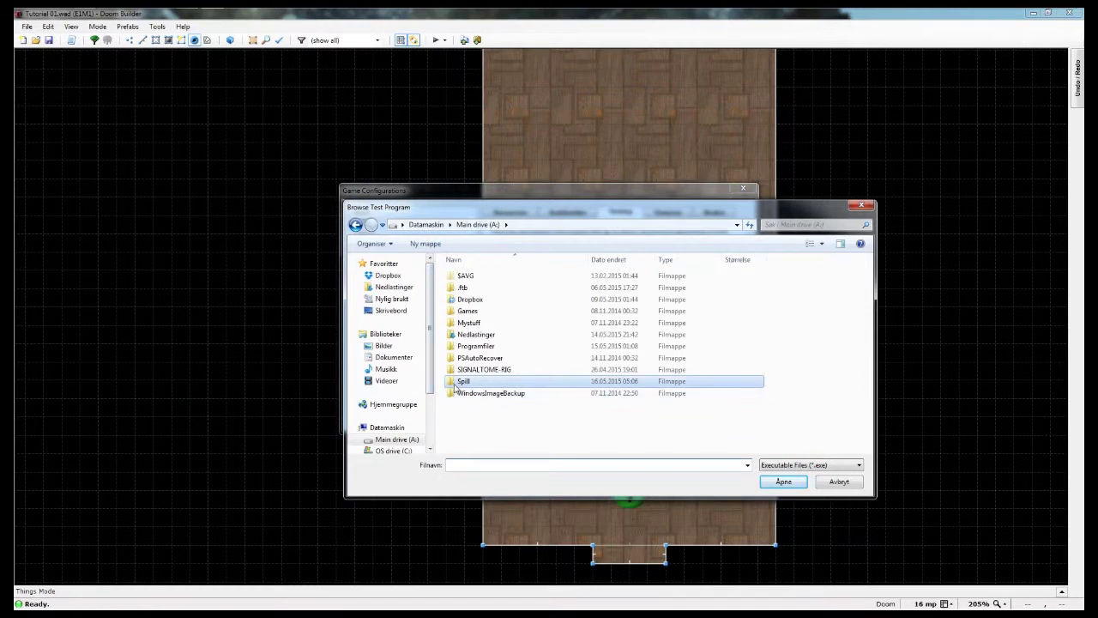
{"action": "double_click", "coordinate": [456, 383]}
{"action": "scroll", "coordinate": [455, 388], "scroll_direction": "down", "scroll_amount": 2}
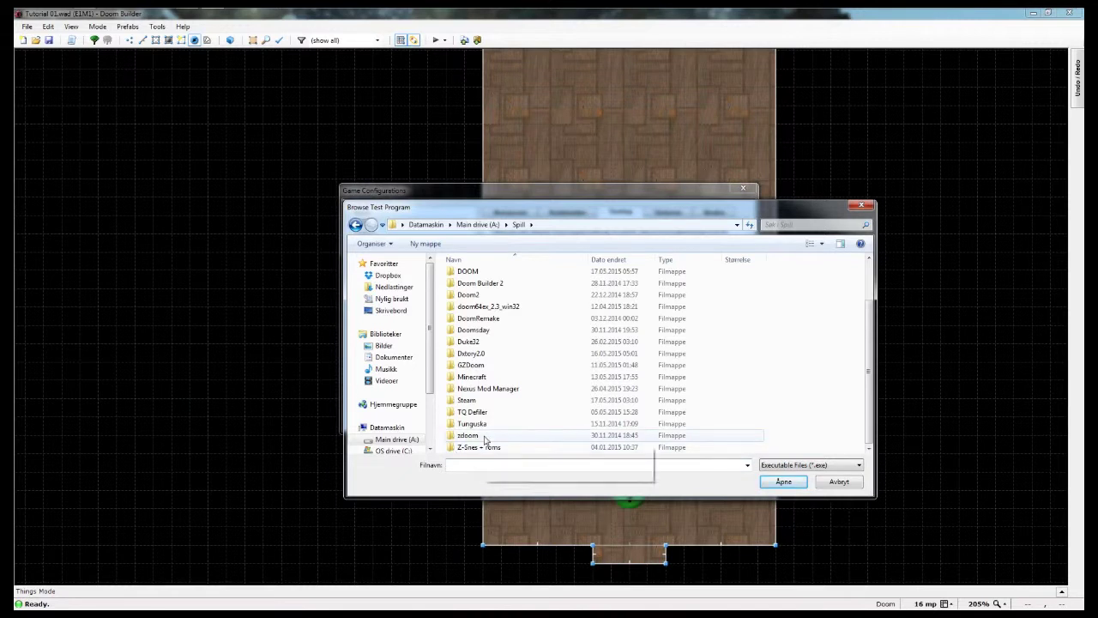
{"action": "double_click", "coordinate": [468, 365]}
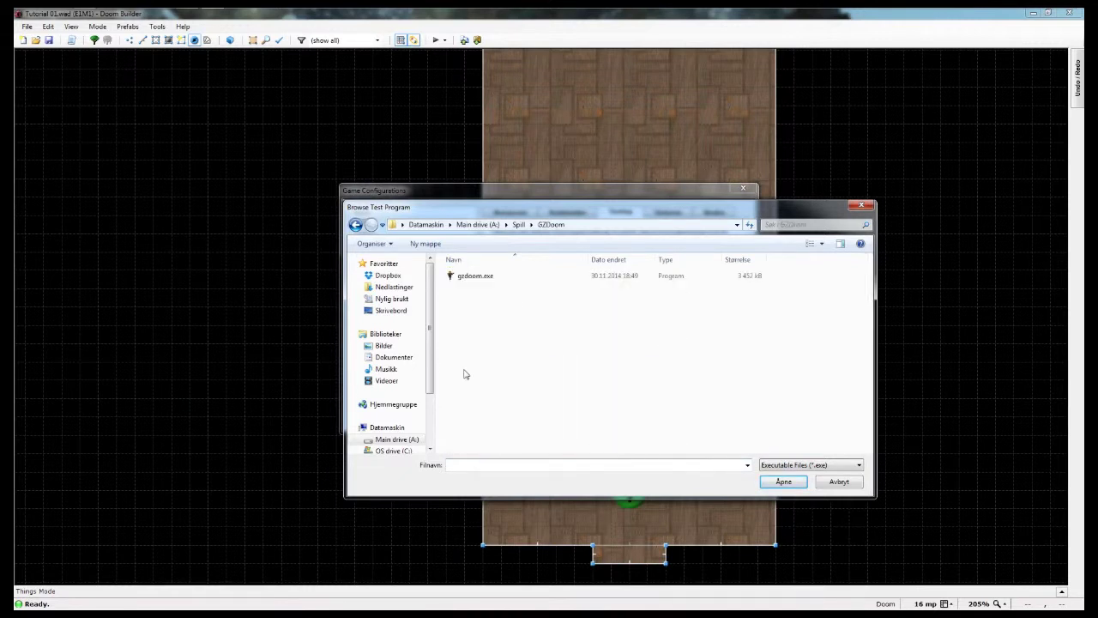
{"action": "left_click", "coordinate": [486, 278]}
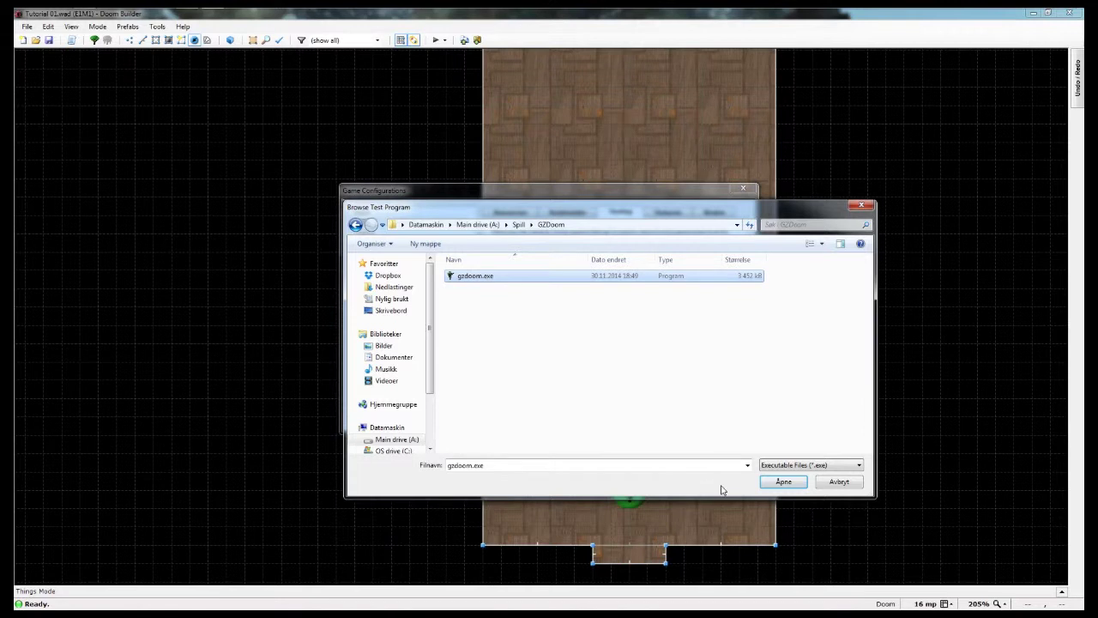
{"action": "left_click", "coordinate": [356, 224]}
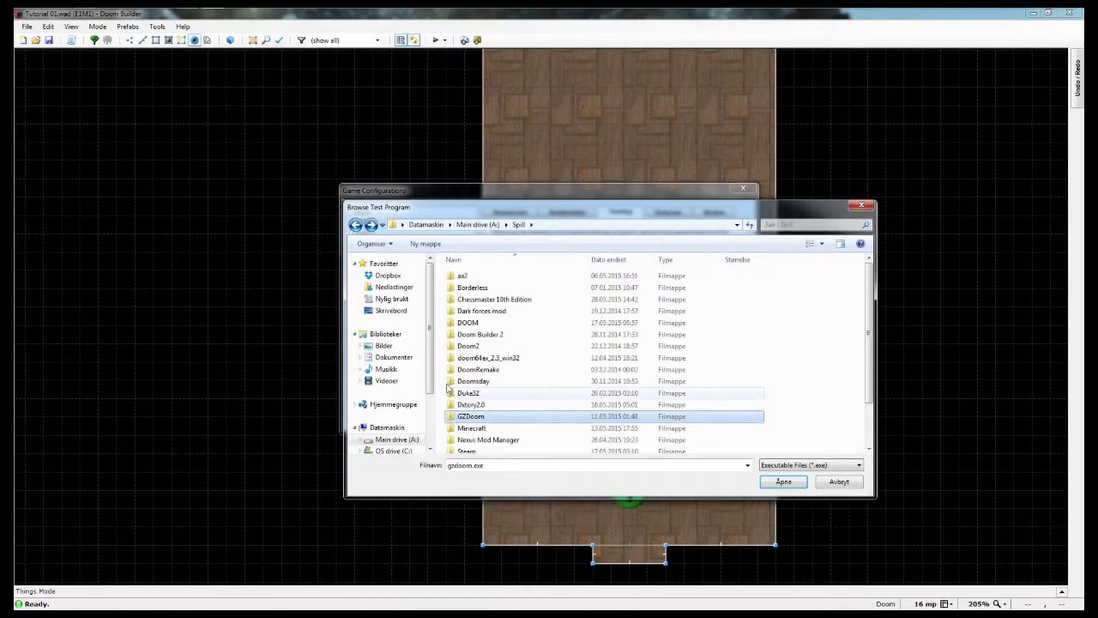
{"action": "scroll", "coordinate": [470, 427], "scroll_direction": "down", "scroll_amount": 2}
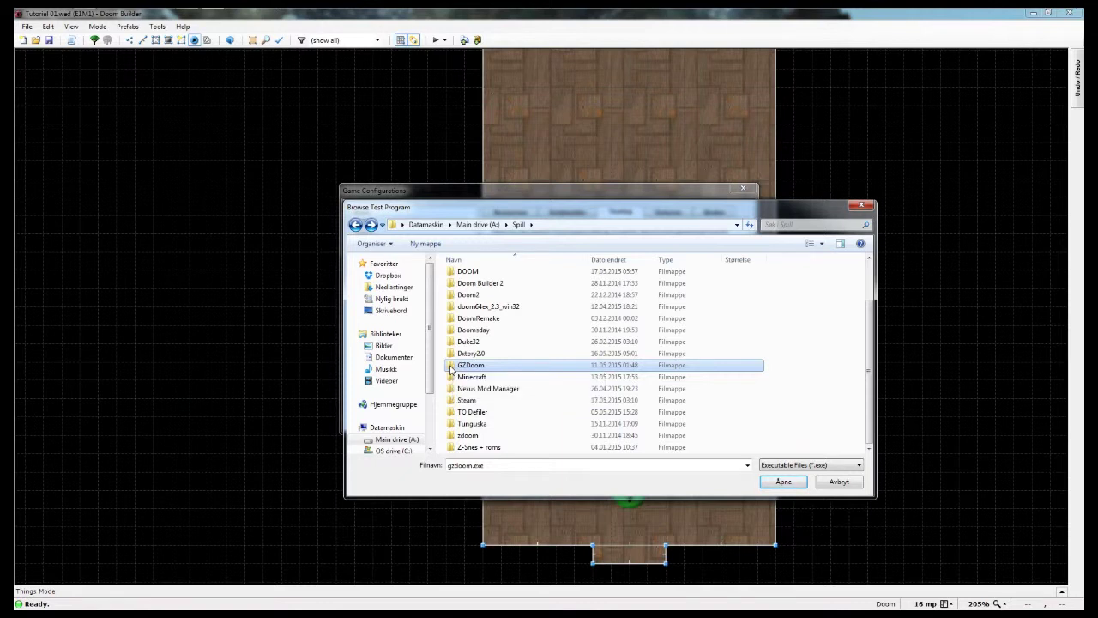
{"action": "double_click", "coordinate": [451, 367]}
{"action": "left_click", "coordinate": [457, 277]}
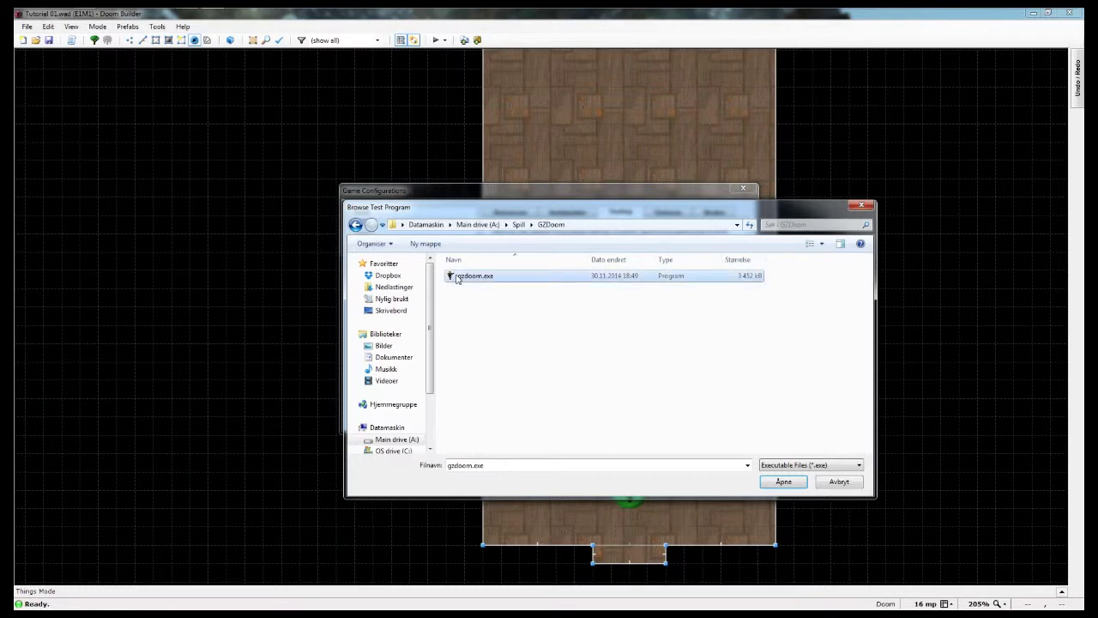
{"action": "left_click", "coordinate": [785, 482]}
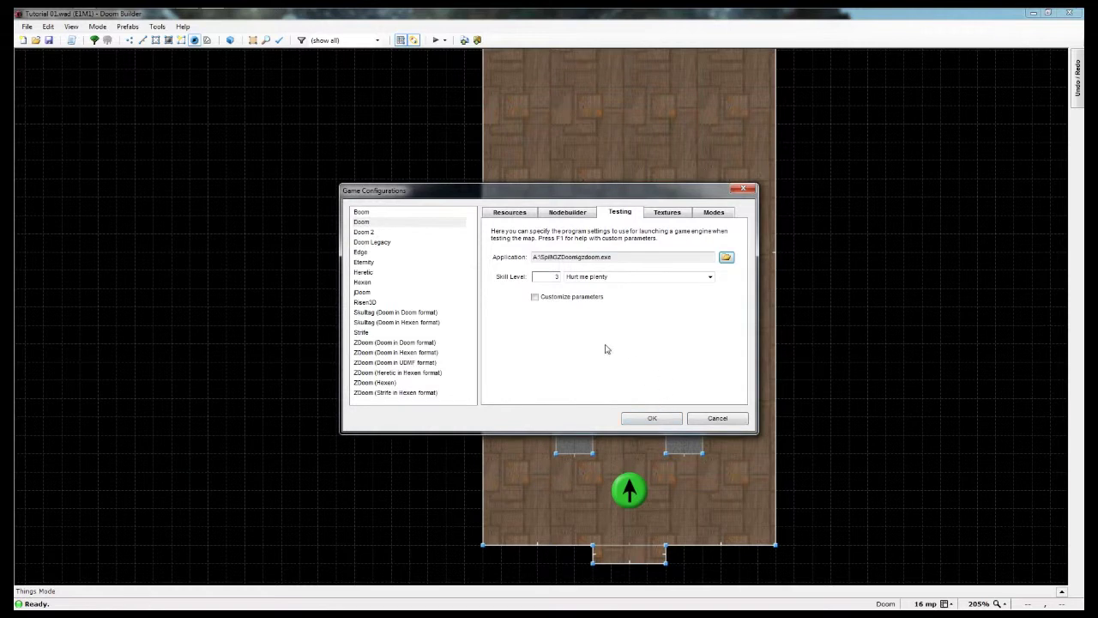
Step: Set the test skill level to 1, I'm too young to die, and accept the game configuration
{"action": "left_click", "coordinate": [582, 278]}
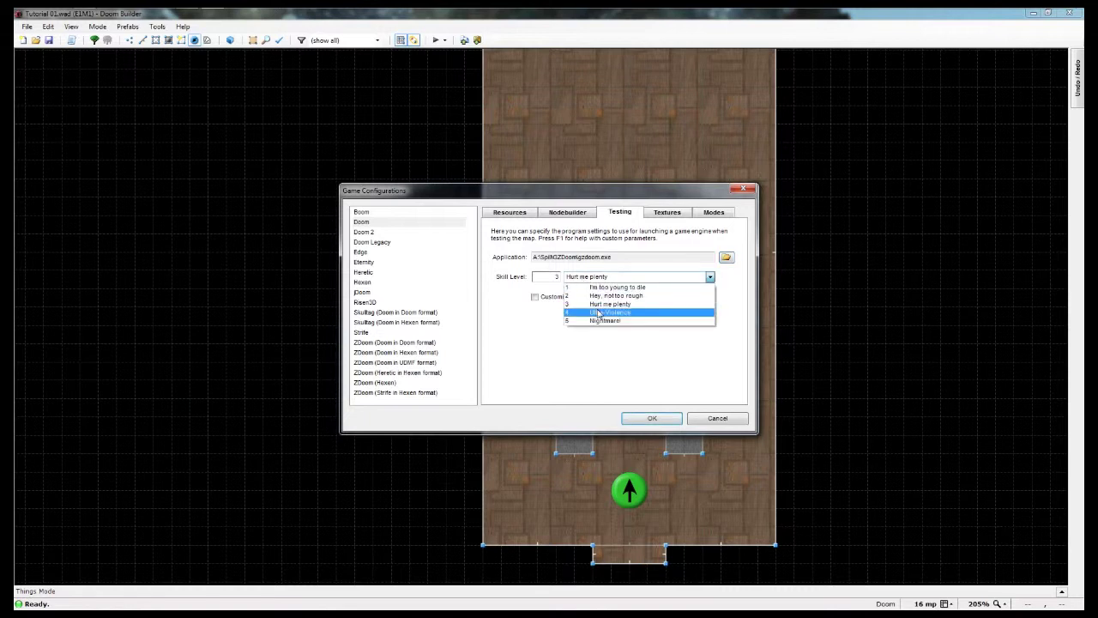
{"action": "left_click", "coordinate": [619, 288]}
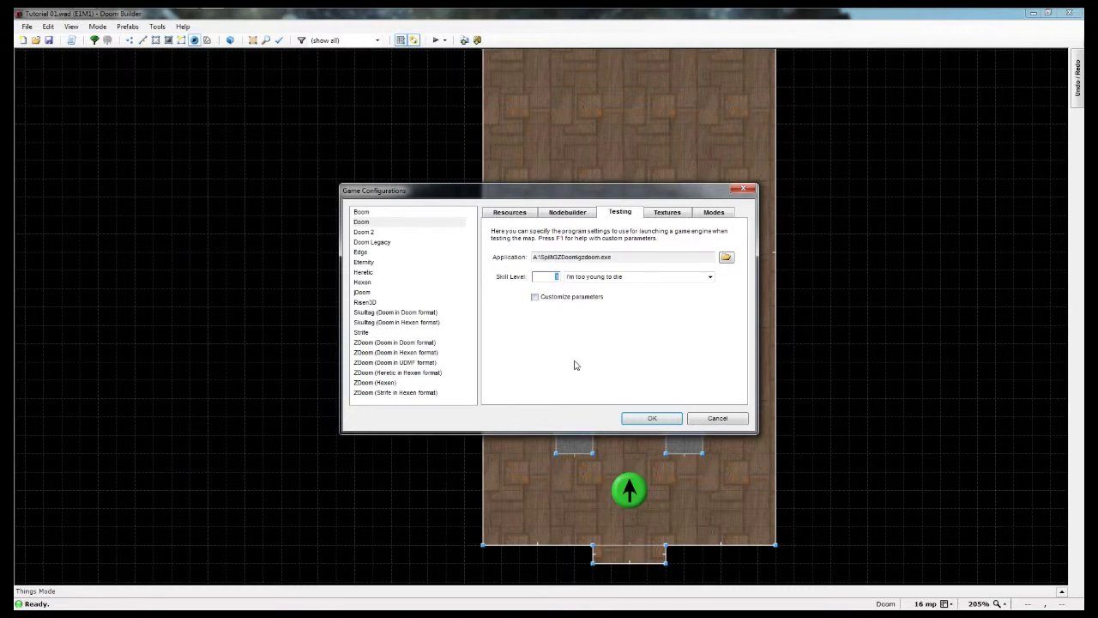
{"action": "left_click", "coordinate": [652, 417]}
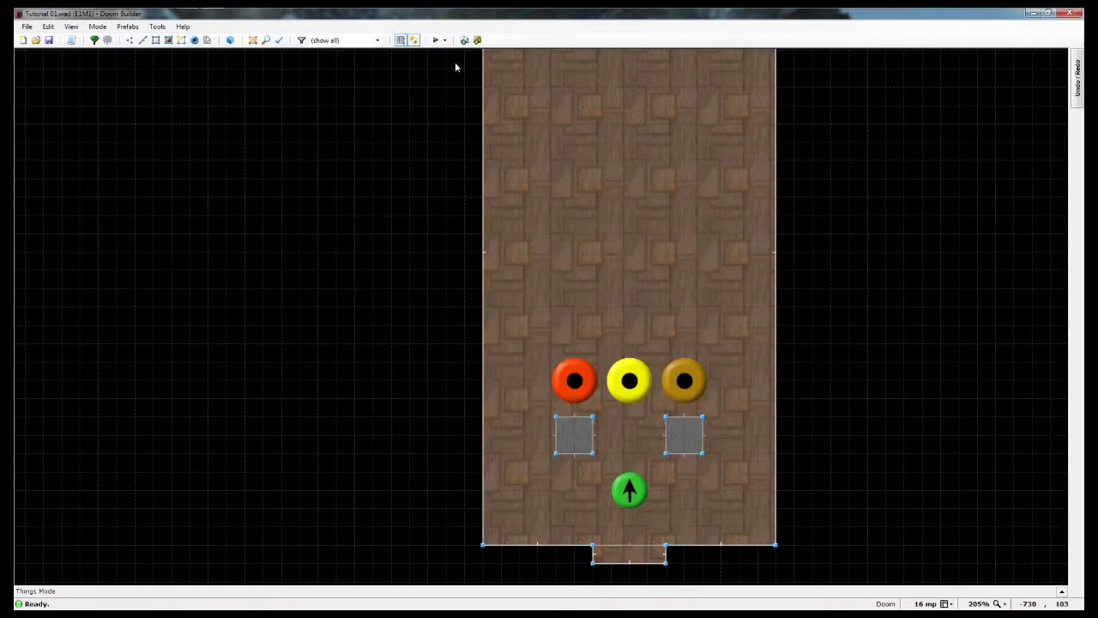
Step: Test the map in game, collecting the shotgun and shells and inspecting the room with its pillars and doors
{"action": "left_click", "coordinate": [435, 41]}
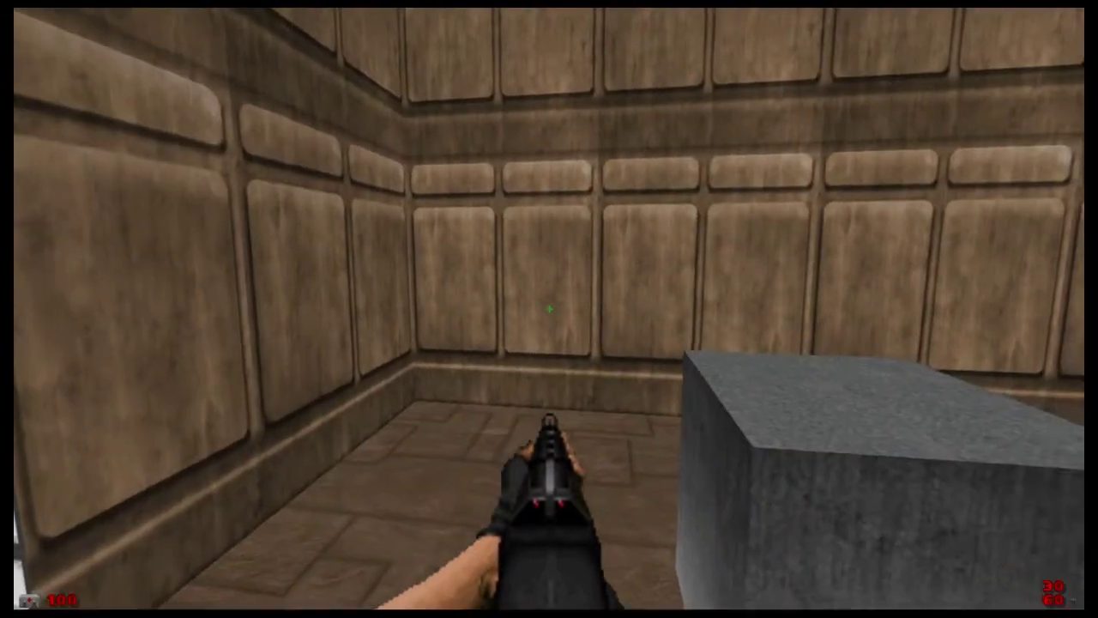
{"action": "key", "text": "s"}
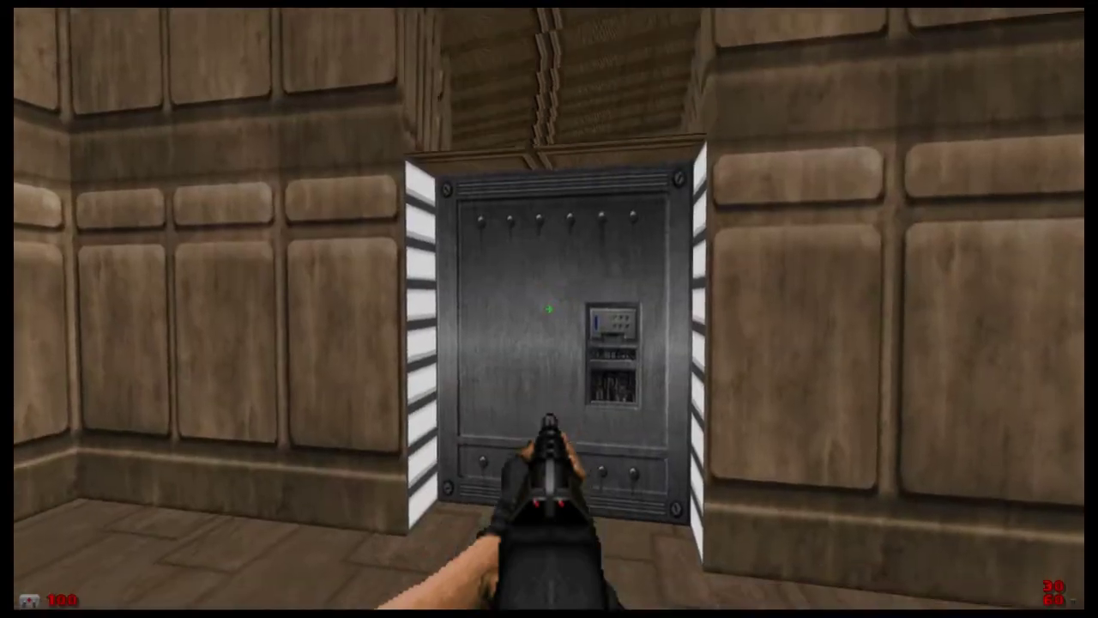
{"action": "key", "text": "w"}
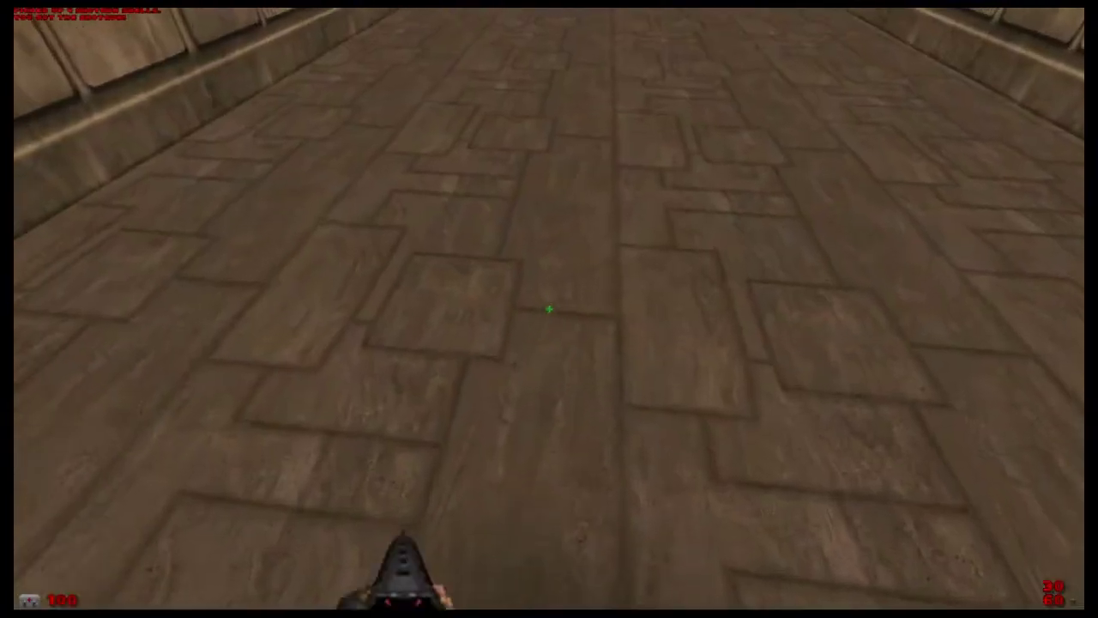
{"action": "key", "text": "w"}
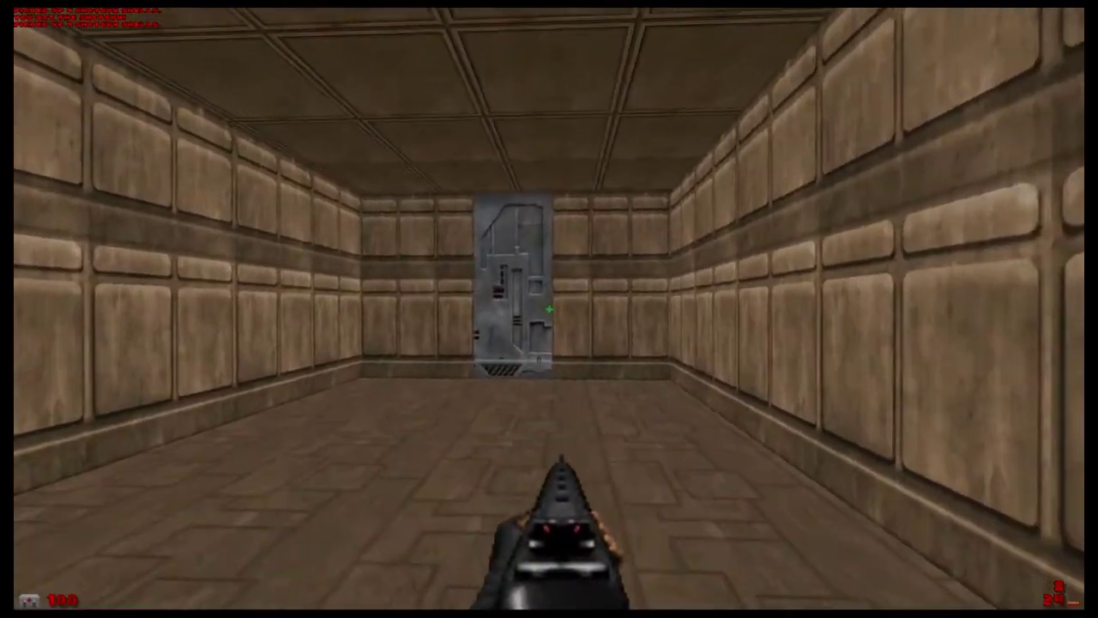
{"action": "key", "text": "w"}
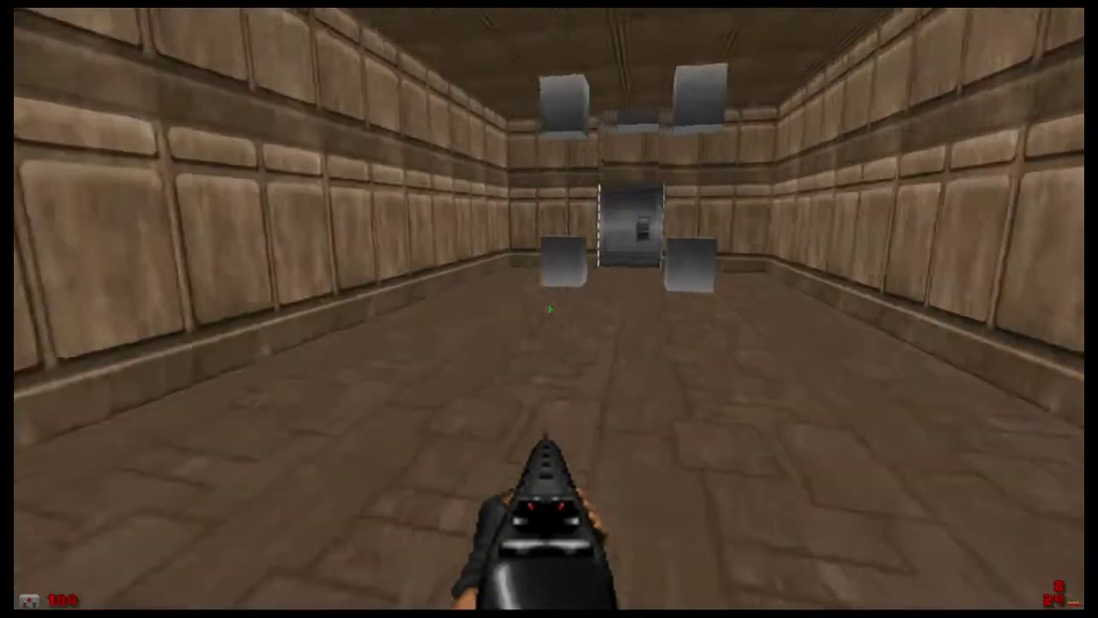
{"action": "key", "text": "w"}
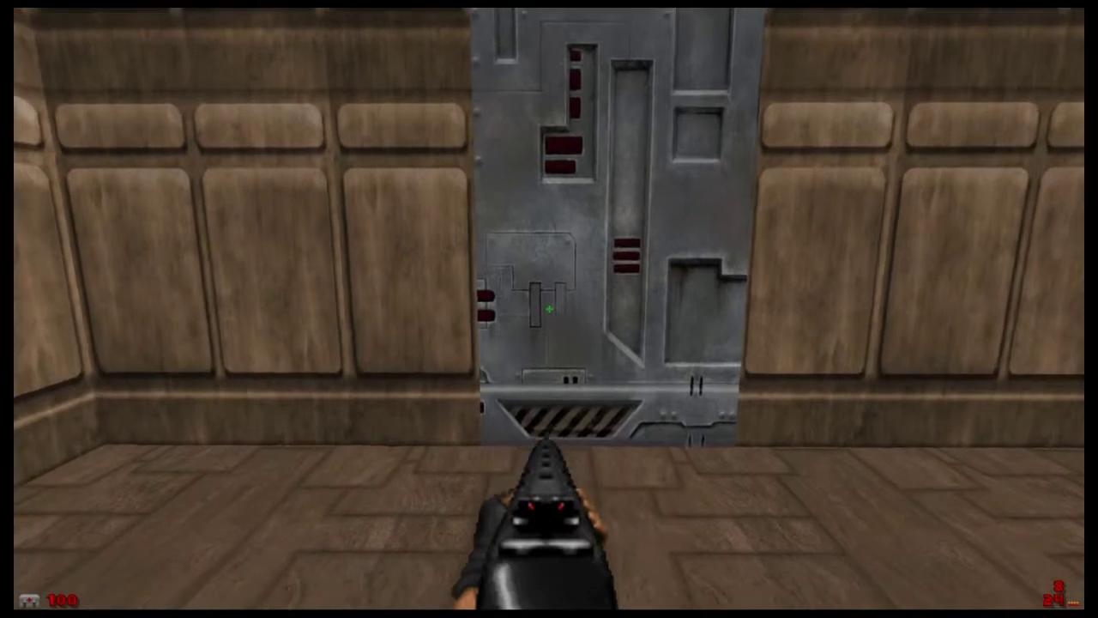
Step: Walk up to the large metal door at the room's far end, activate it, and quit the test game
{"action": "key", "text": "w"}
{"action": "key", "text": "w"}
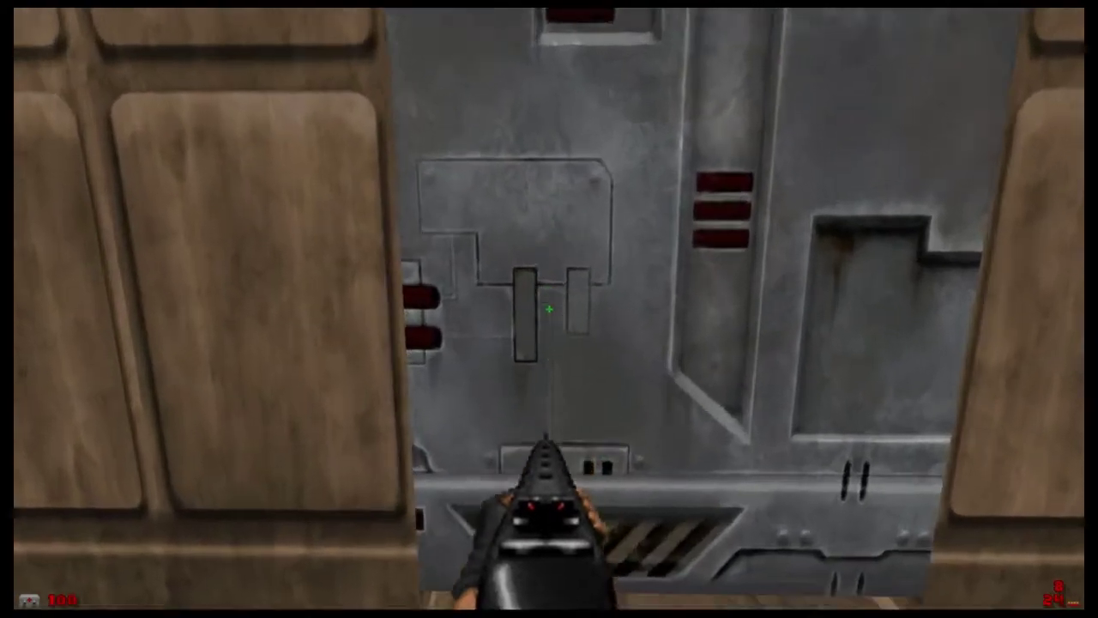
{"action": "key", "text": "e"}
{"action": "key", "text": "w"}
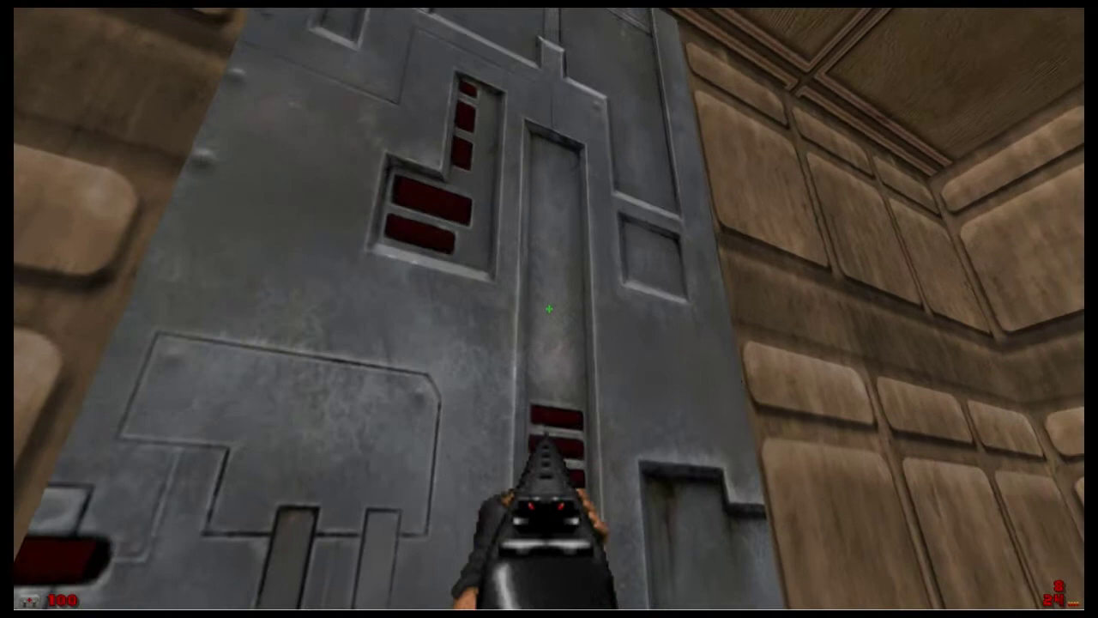
{"action": "key", "text": "Escape"}
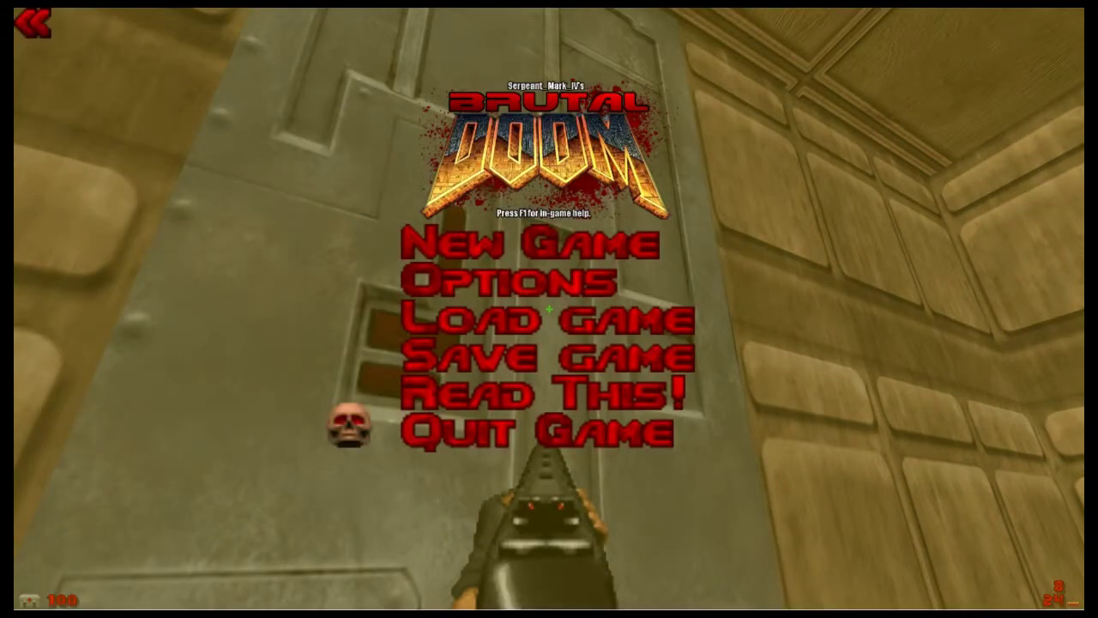
{"action": "key", "text": "Return"}
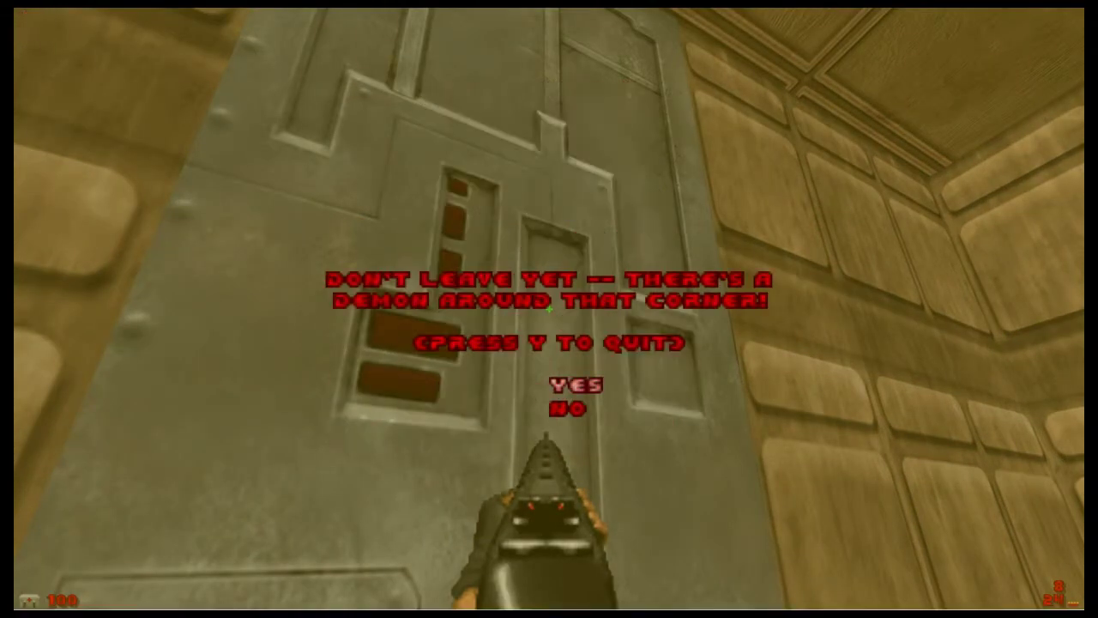
{"action": "key", "text": "y"}
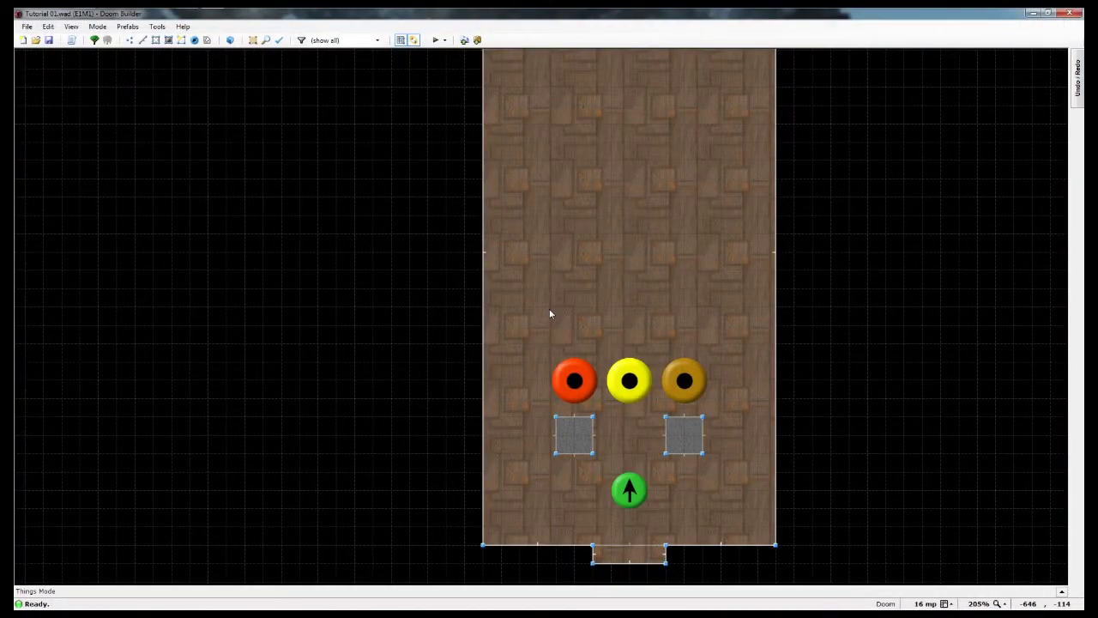
{"action": "right_click", "coordinate": [629, 547]}
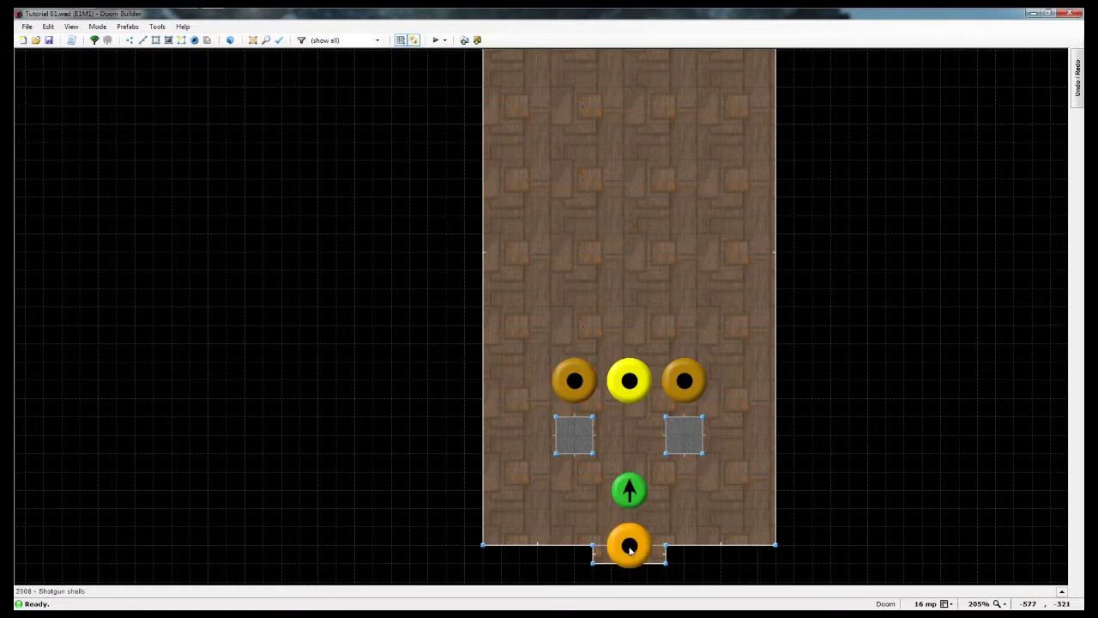
{"action": "left_click", "coordinate": [702, 425]}
{"action": "key", "text": "Delete"}
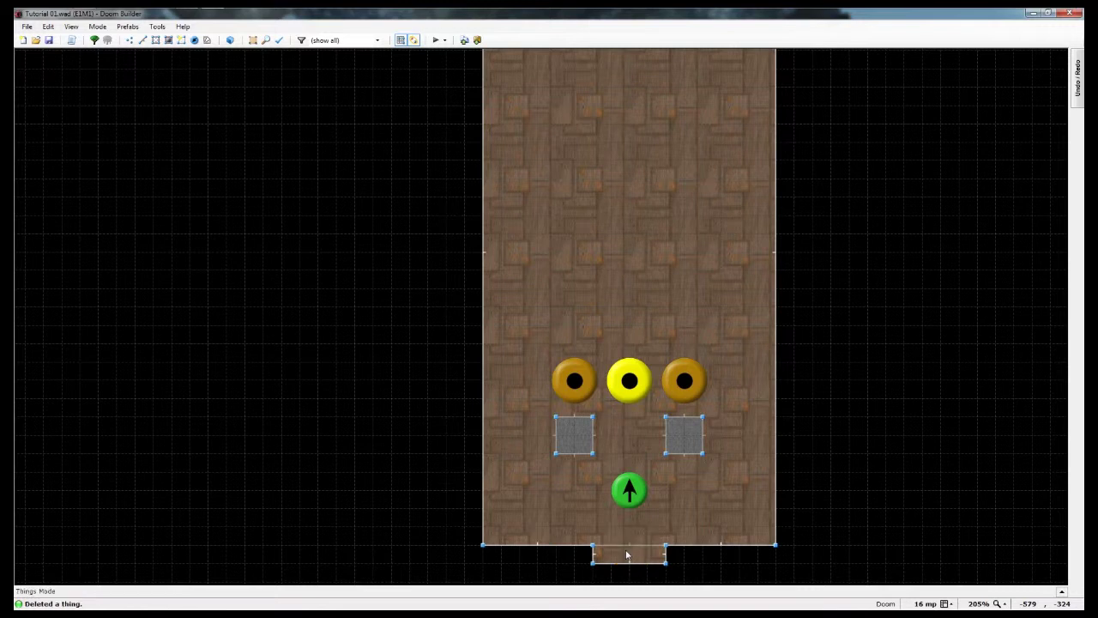
Step: Turn on the Double Sided setting for the linedef between the room and its south alcove
{"action": "key", "text": "l"}
{"action": "right_click", "coordinate": [629, 547]}
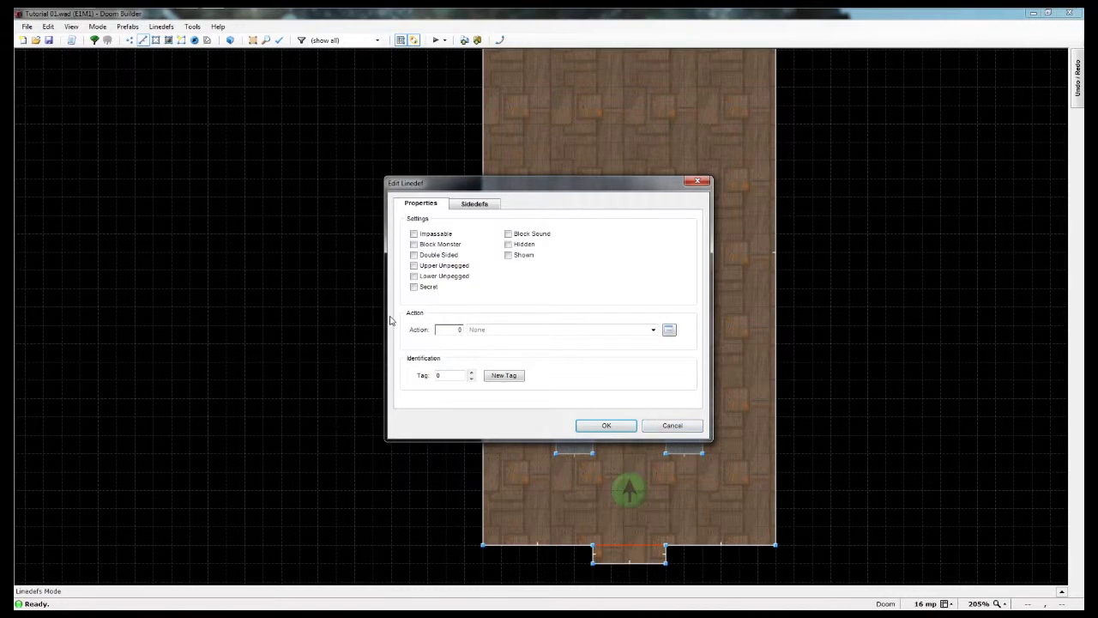
{"action": "left_click", "coordinate": [413, 256]}
{"action": "left_click", "coordinate": [626, 426]}
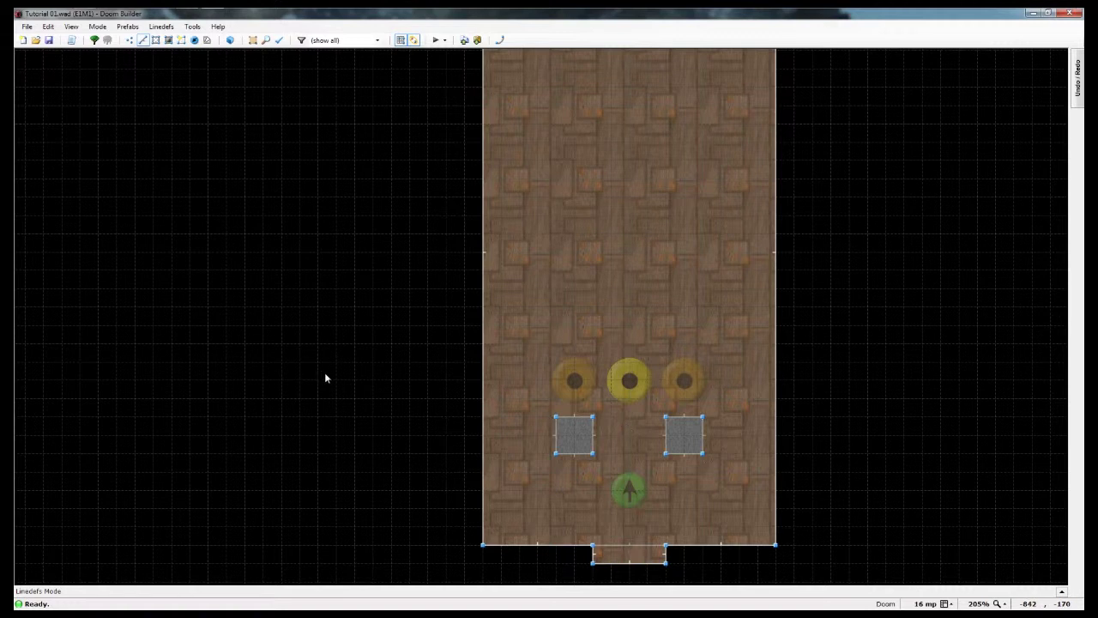
Step: Delete the two short side linedefs of the doorway between the main room and the north corridor
{"action": "mouse_move", "coordinate": [400, 301]}
{"action": "middle_mouse_down"}
{"action": "mouse_move", "coordinate": [397, 605]}
{"action": "mouse_move", "coordinate": [403, 572]}
{"action": "middle_mouse_up"}
{"action": "middle_click_drag", "start_coordinate": [414, 235], "coordinate": [338, 404]}
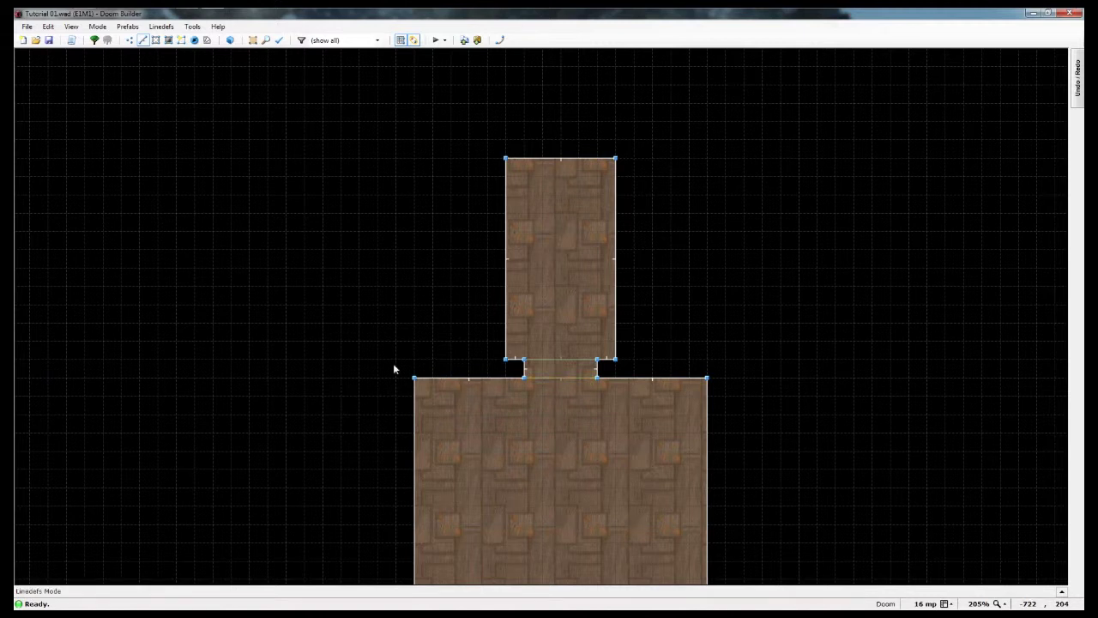
{"action": "middle_click_drag", "start_coordinate": [442, 461], "coordinate": [436, 110]}
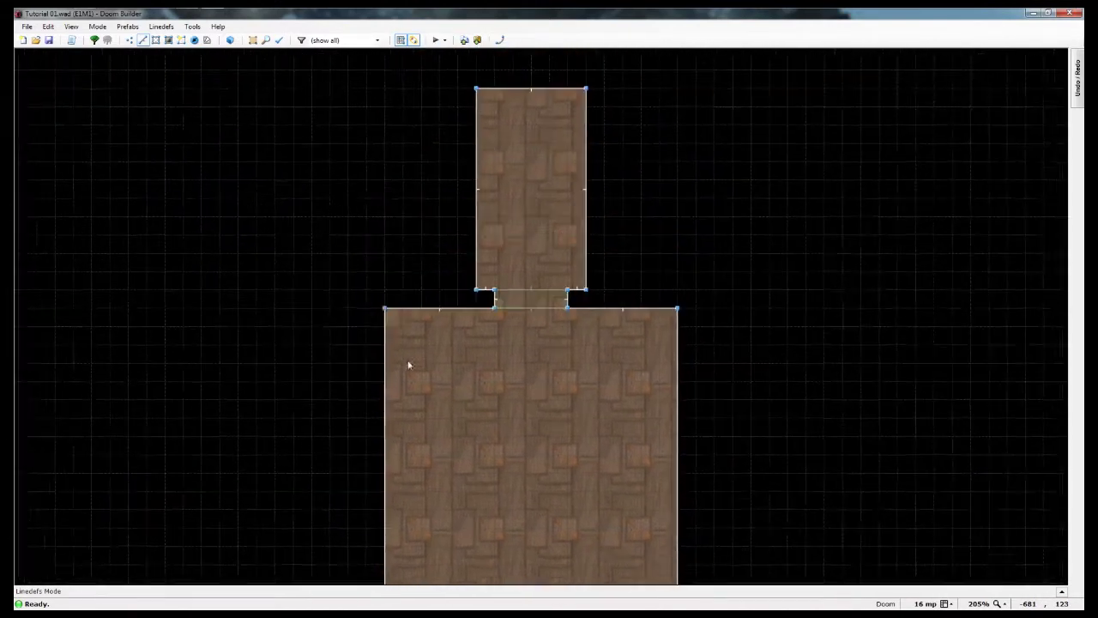
{"action": "middle_click_drag", "start_coordinate": [410, 363], "coordinate": [448, 481]}
{"action": "scroll", "coordinate": [479, 470], "scroll_direction": "up", "scroll_amount": 3}
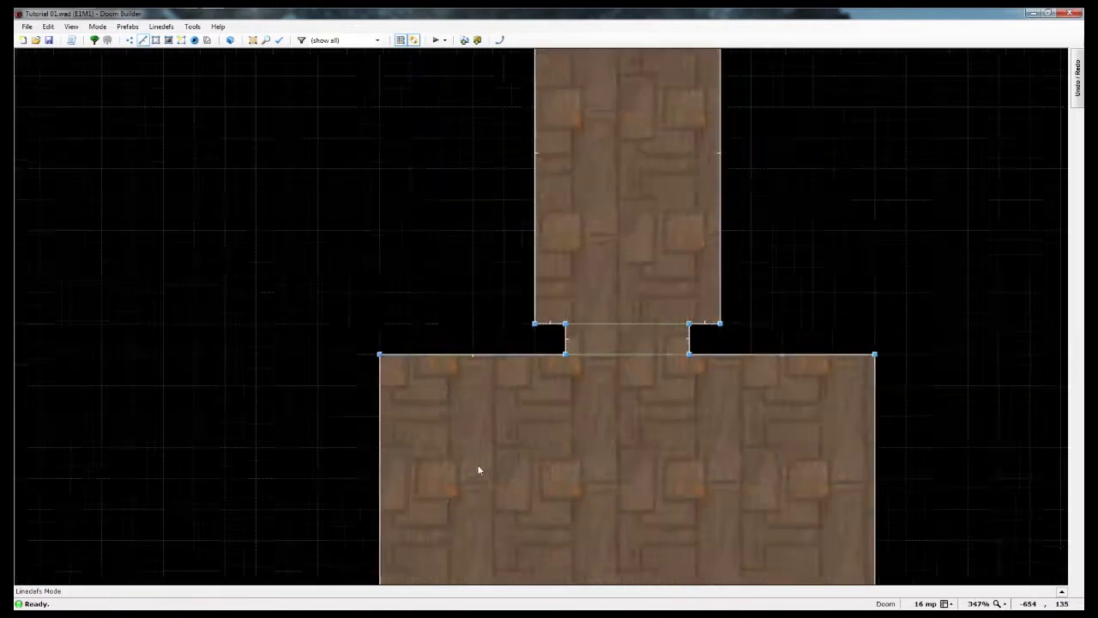
{"action": "scroll", "coordinate": [478, 469], "scroll_direction": "up", "scroll_amount": 1}
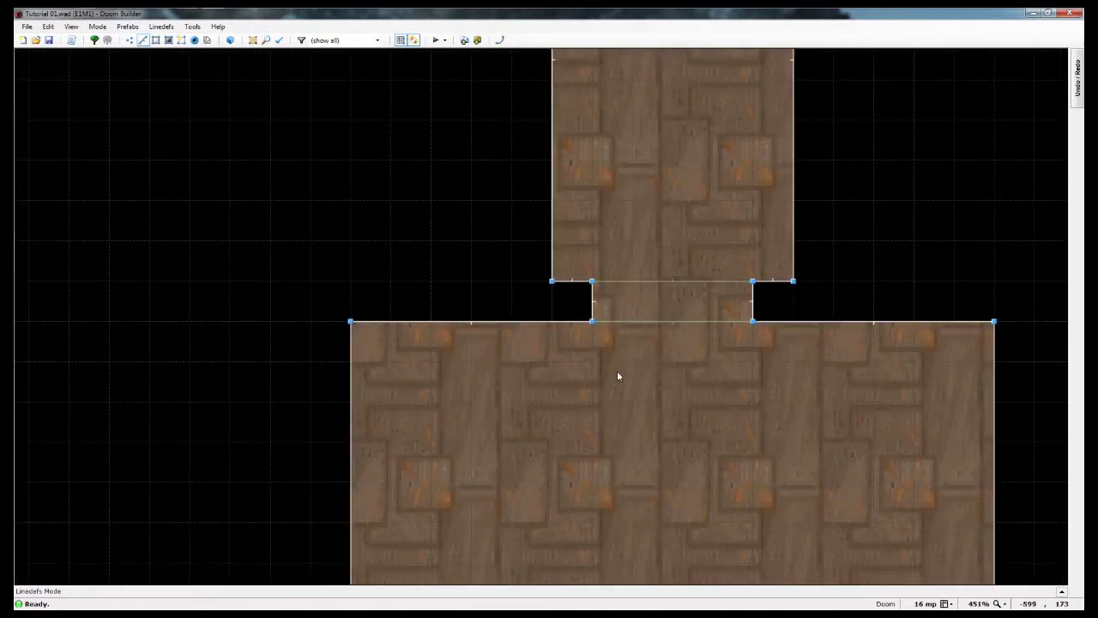
{"action": "left_click", "coordinate": [593, 304]}
{"action": "key", "text": "Delete"}
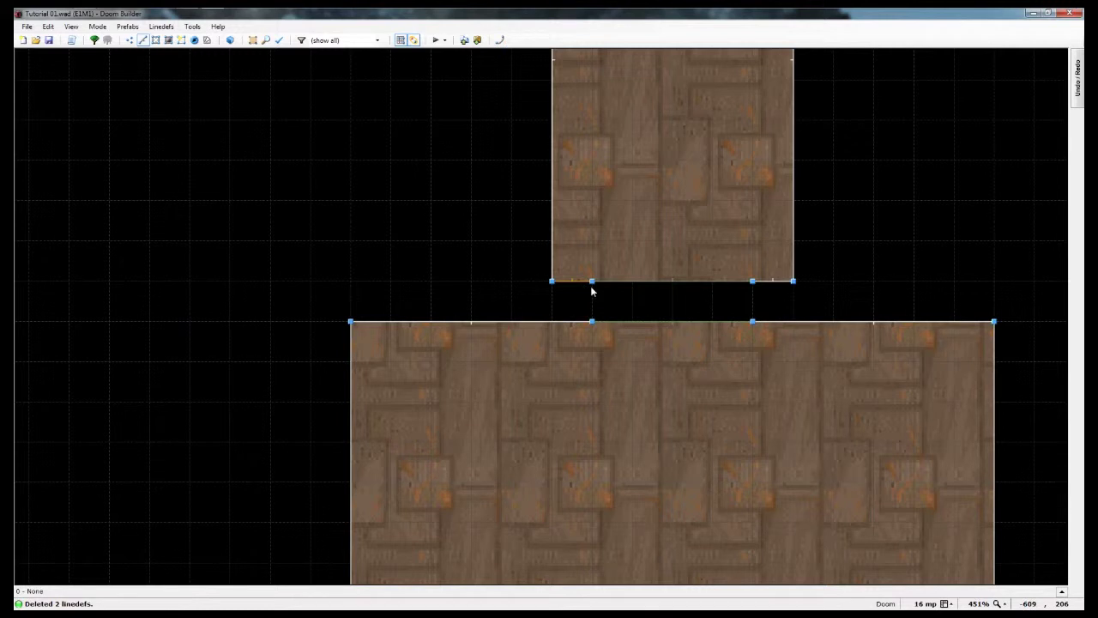
Step: Delete the leftover doorway vertices on the corridor's south wall and the room's north wall, and rebuild the corridor as a sector
{"action": "key", "text": "Delete"}
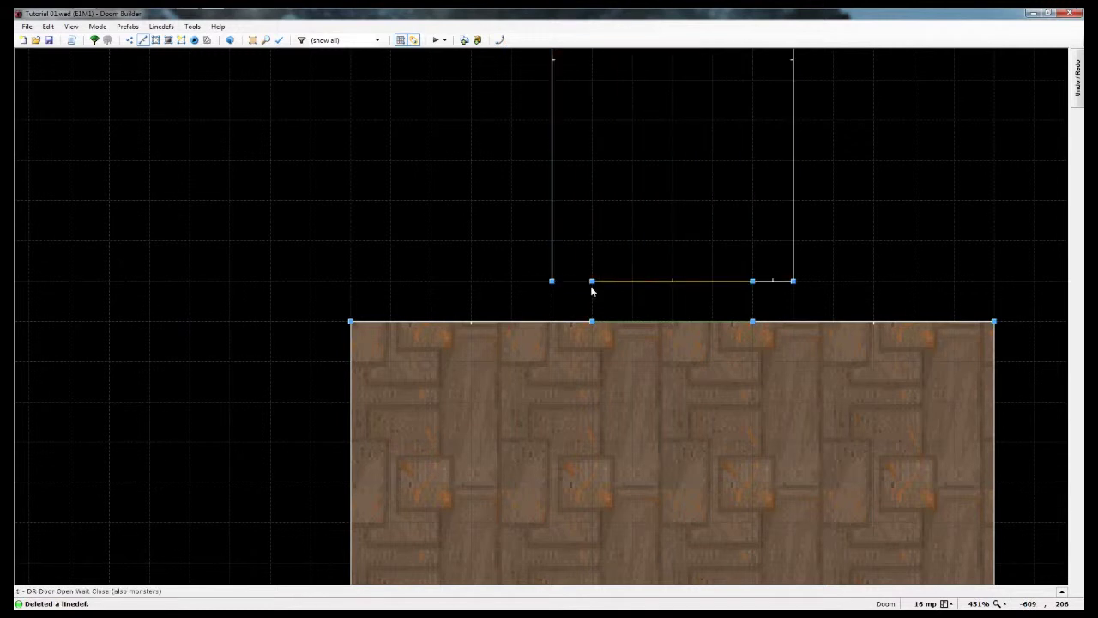
{"action": "key", "text": "ctrl+z"}
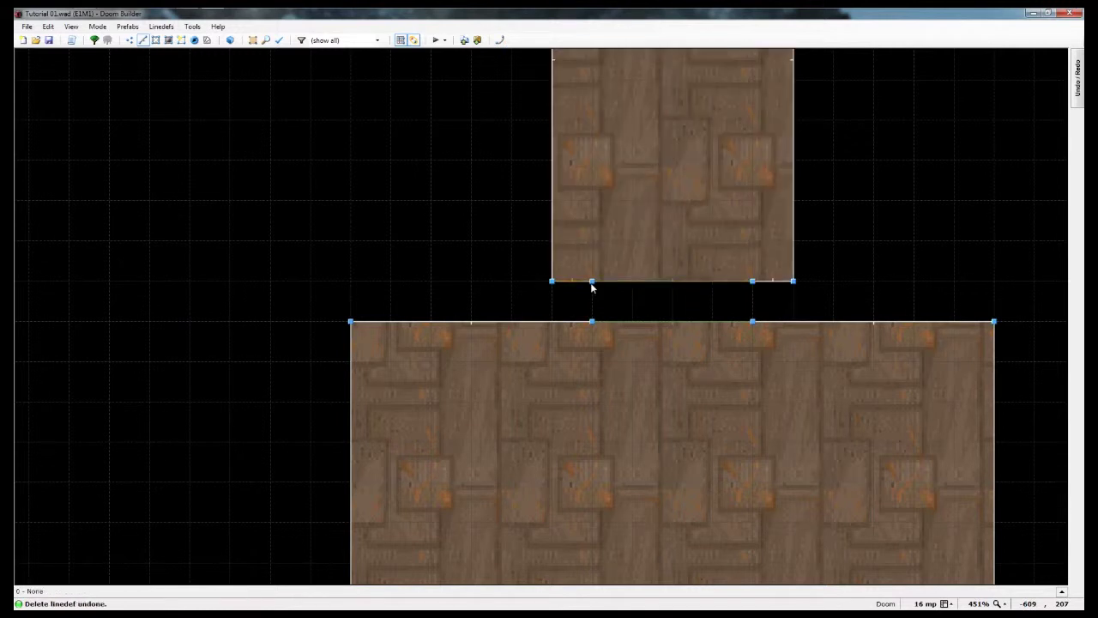
{"action": "left_click", "coordinate": [128, 41]}
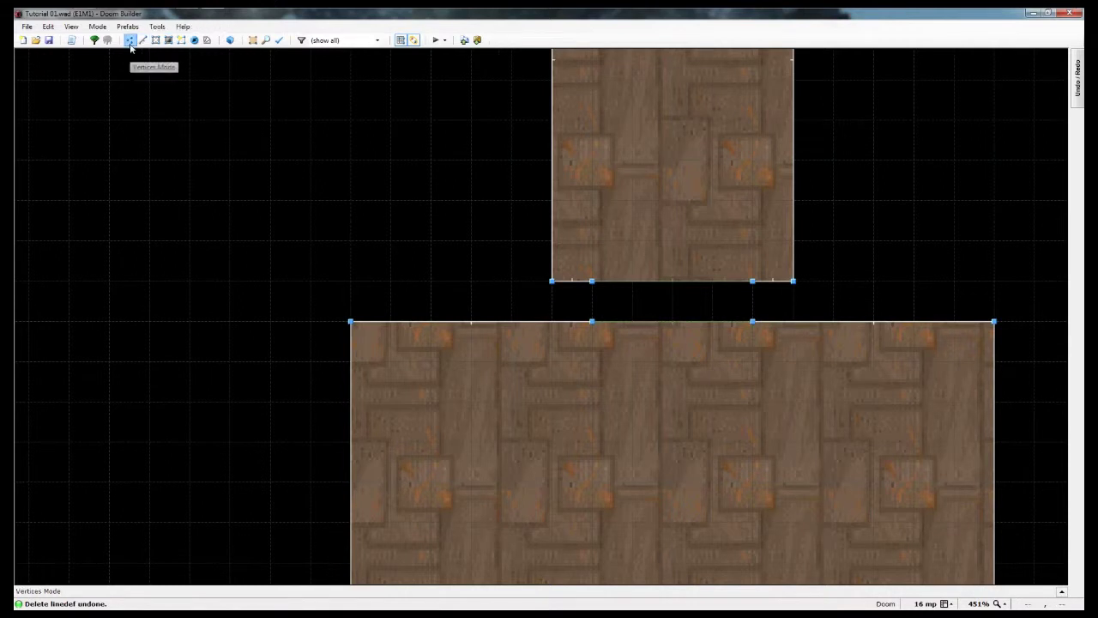
{"action": "key", "text": "Delete"}
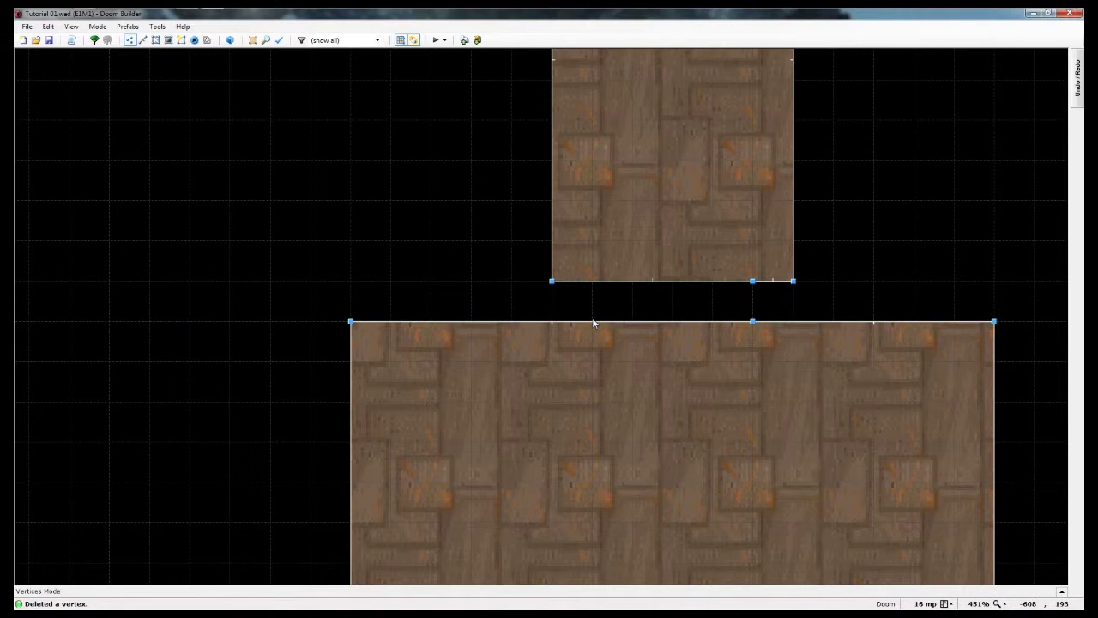
{"action": "key", "text": "Delete"}
{"action": "key", "text": "Delete"}
{"action": "left_click", "coordinate": [182, 41]}
{"action": "left_click", "coordinate": [720, 204]}
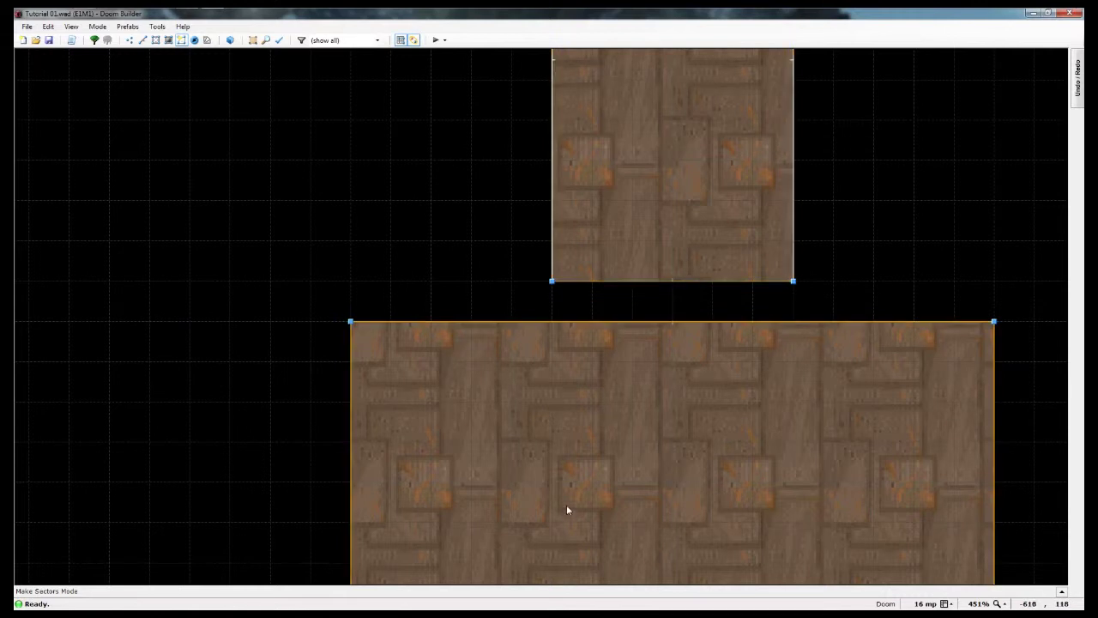
Step: Inspect the main room and north corridor in the 3D view and copy the STARTAN1 texture from a corridor side wall
{"action": "key", "text": "w"}
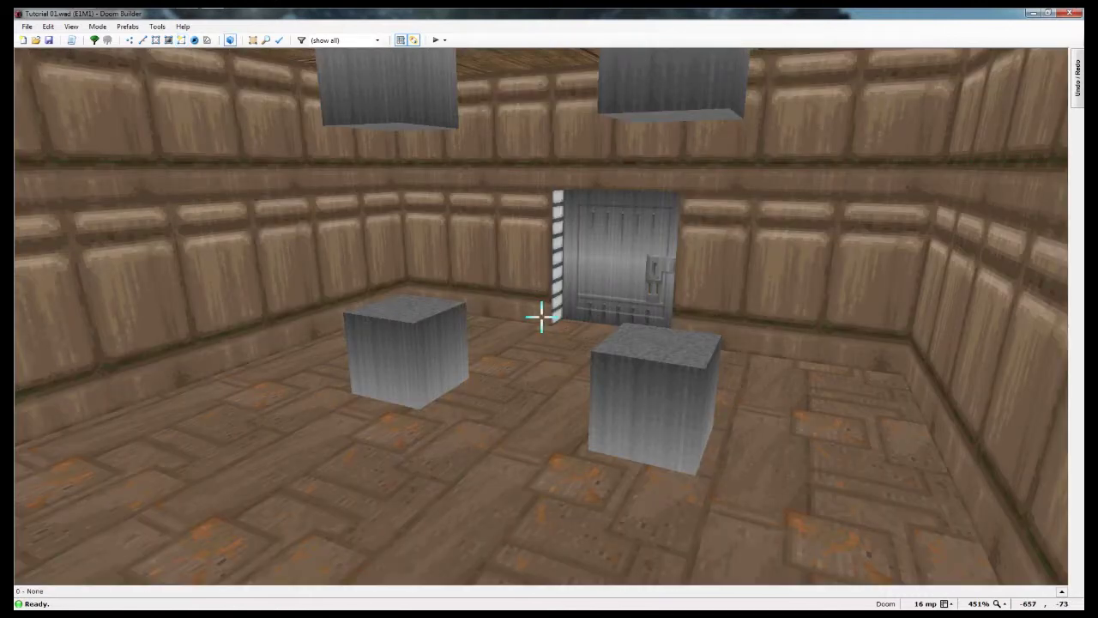
{"action": "key", "text": "w"}
{"action": "key", "text": "w"}
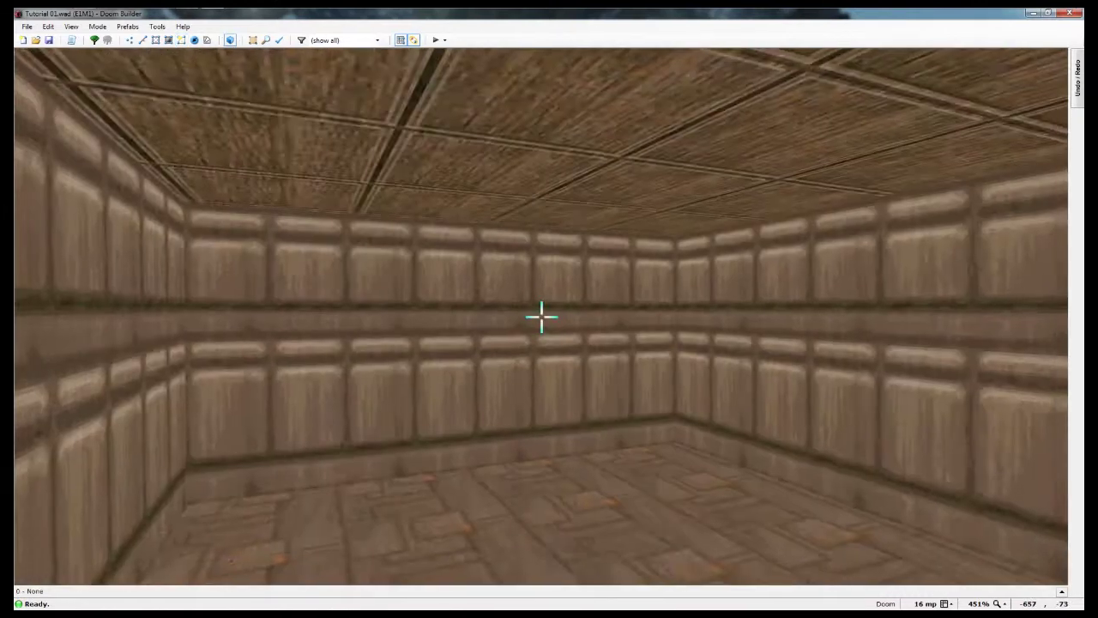
{"action": "key", "text": "e"}
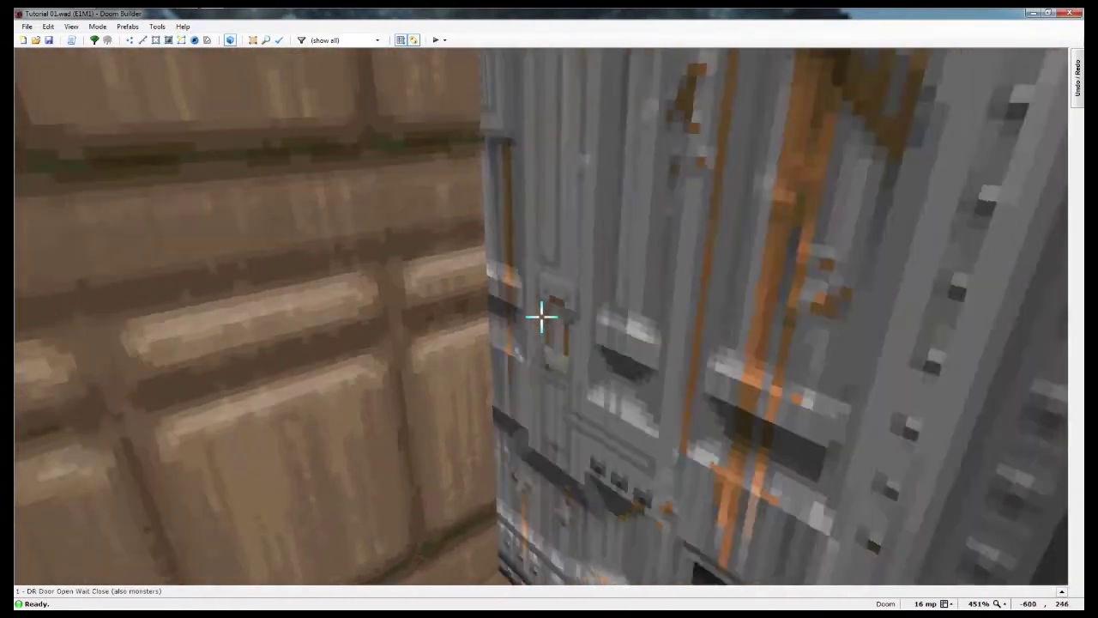
{"action": "key", "text": "d"}
{"action": "key", "text": "e"}
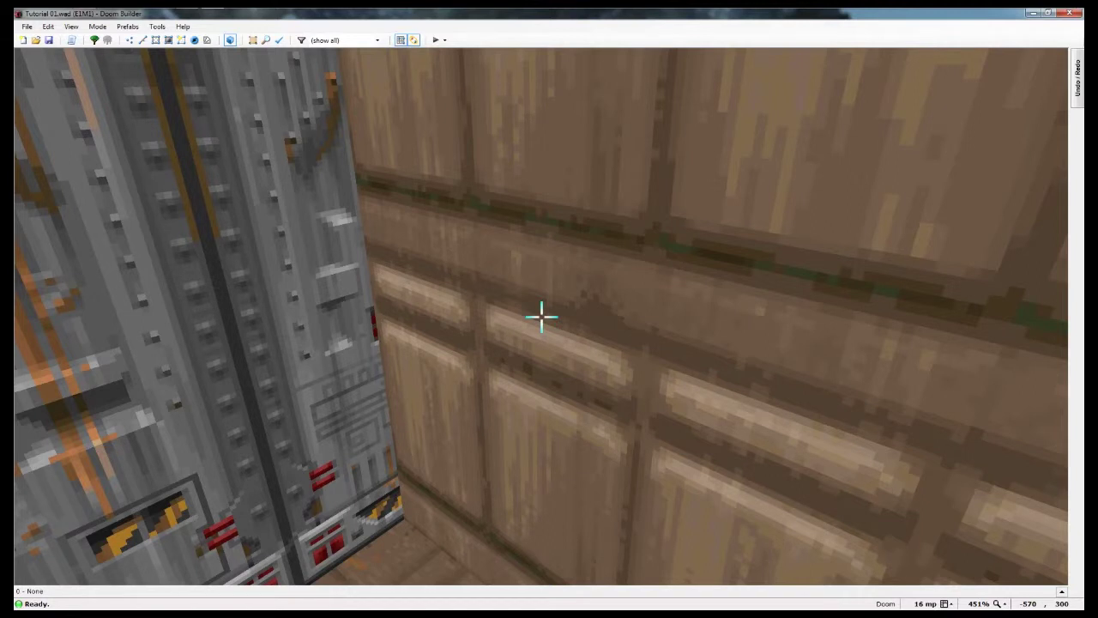
{"action": "key", "text": "ctrl+c"}
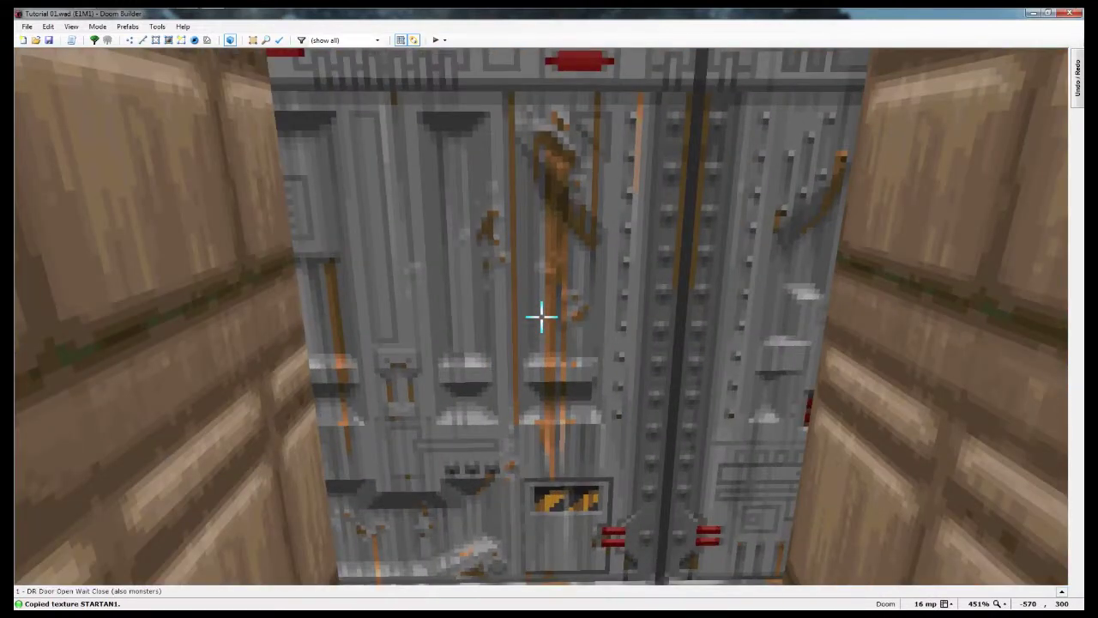
{"action": "right_click", "coordinate": [541, 317]}
{"action": "left_click", "coordinate": [475, 204]}
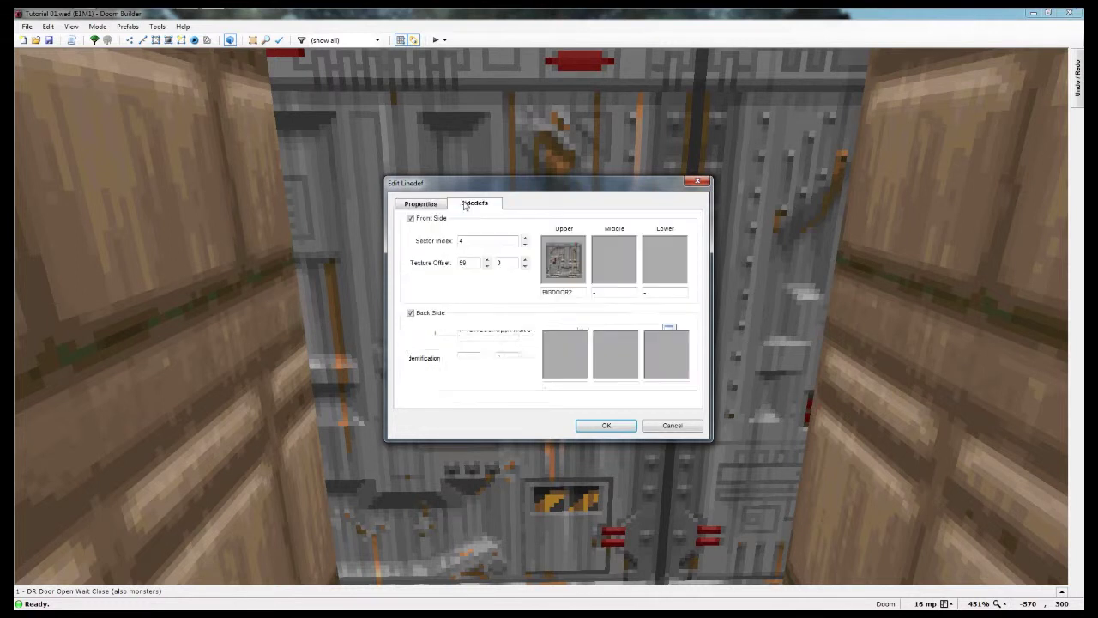
{"action": "left_click", "coordinate": [564, 259]}
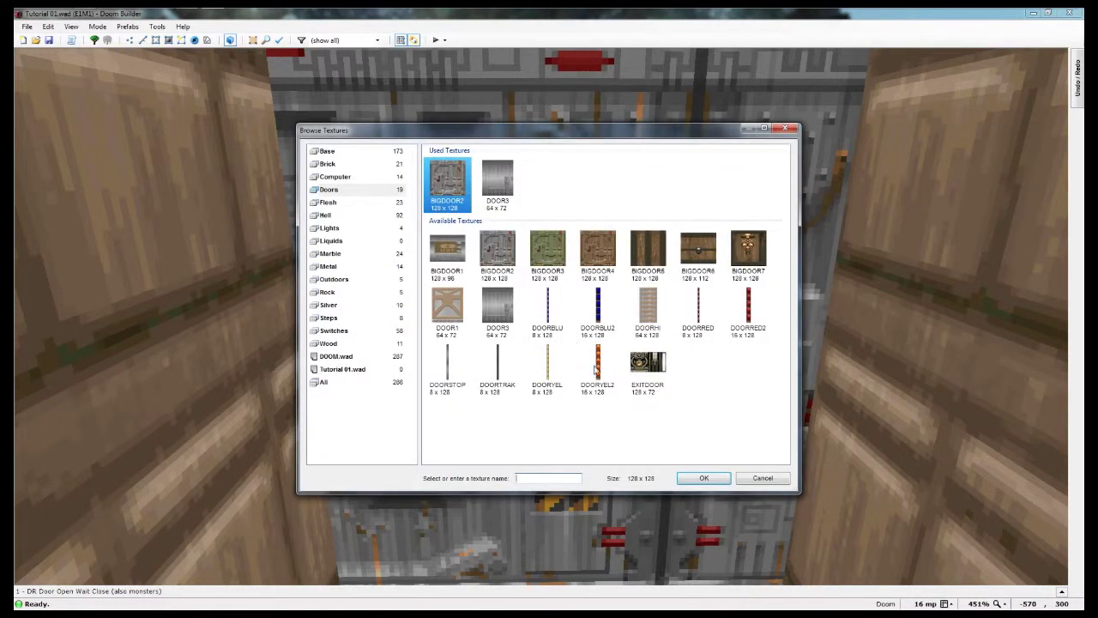
{"action": "left_click", "coordinate": [719, 482]}
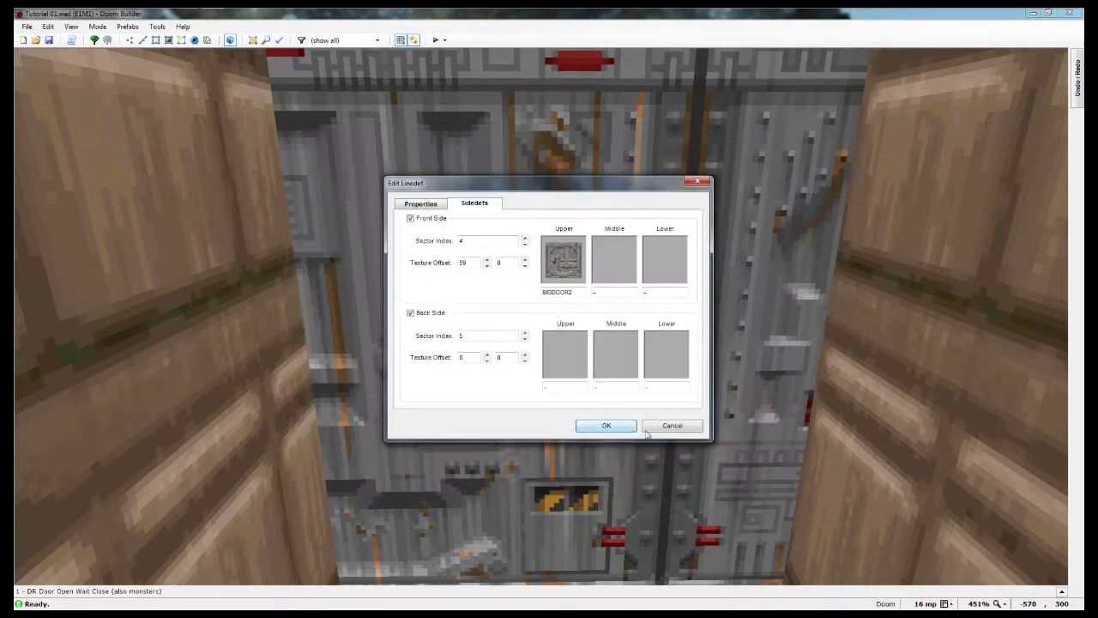
{"action": "left_click", "coordinate": [597, 262]}
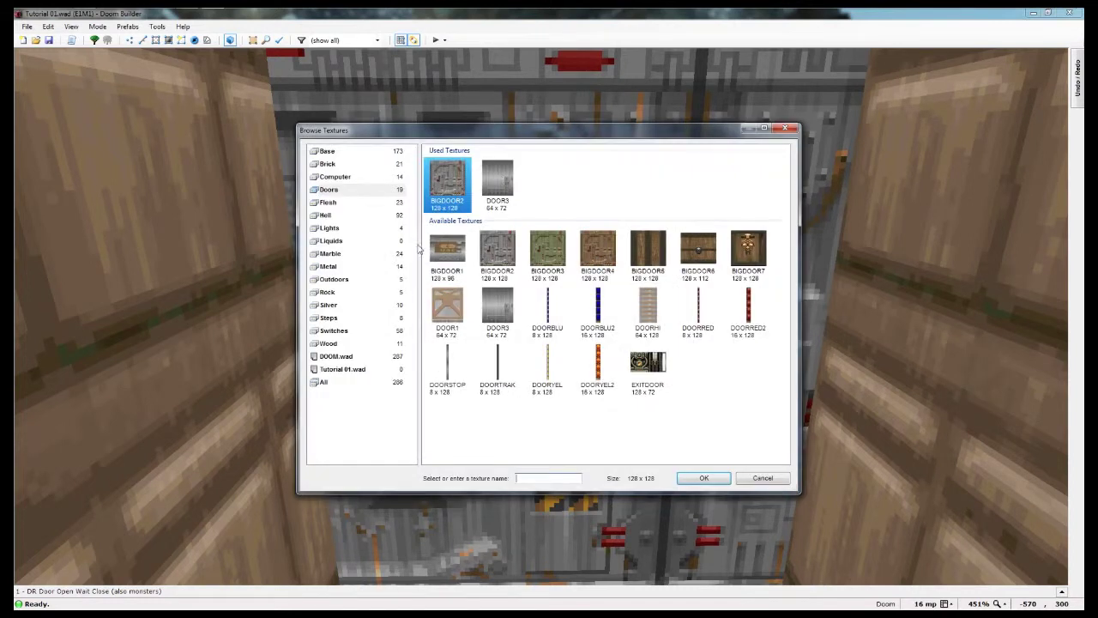
{"action": "left_click", "coordinate": [324, 153]}
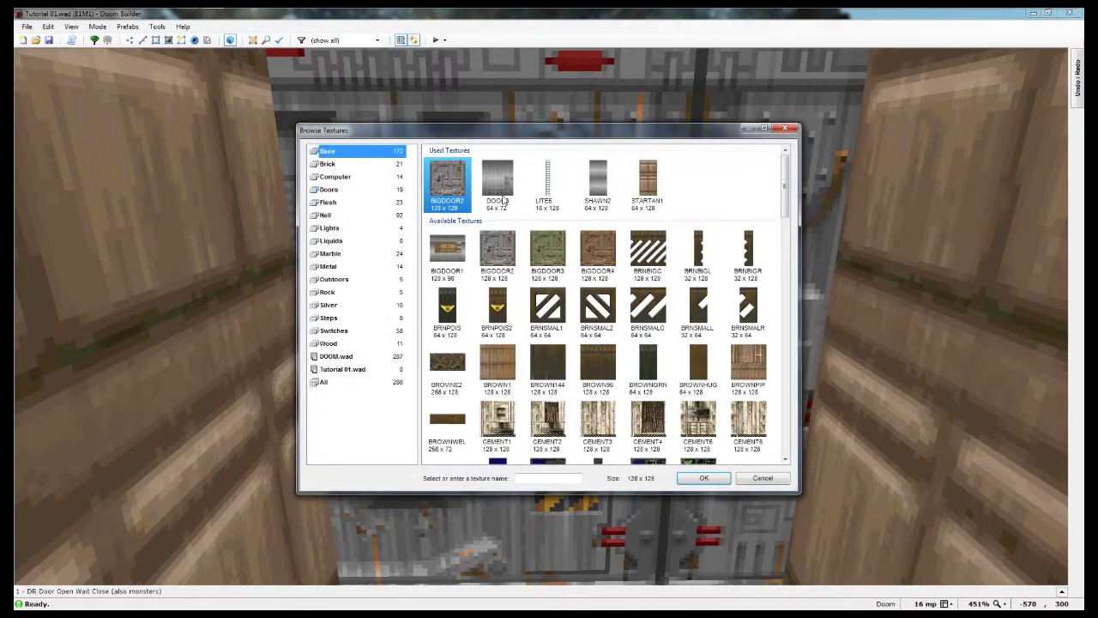
{"action": "left_click", "coordinate": [769, 478]}
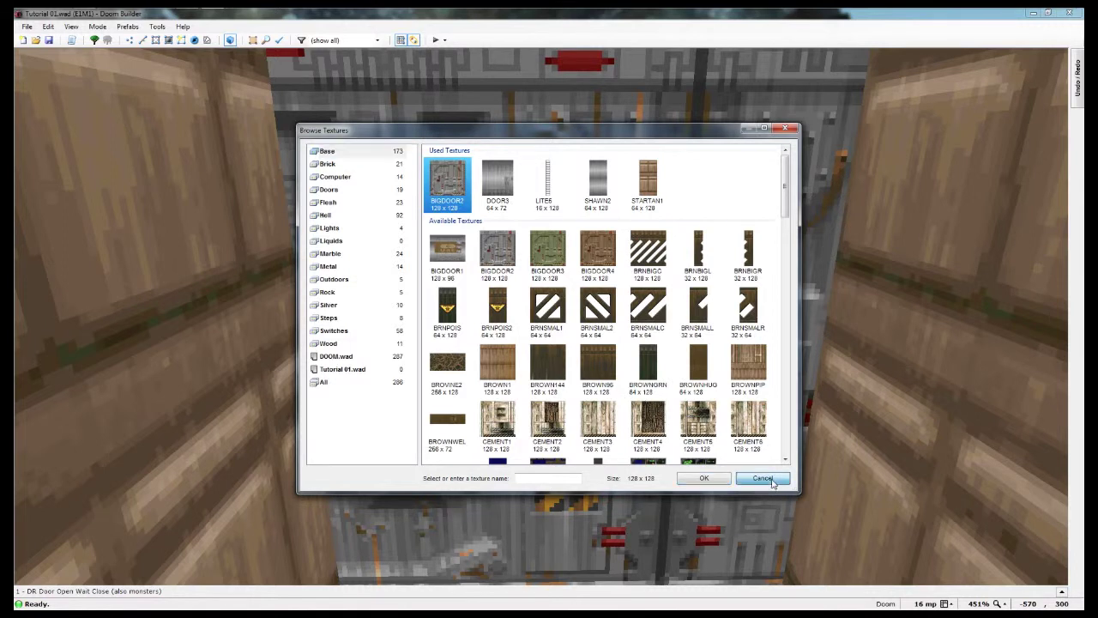
{"action": "left_click", "coordinate": [667, 428]}
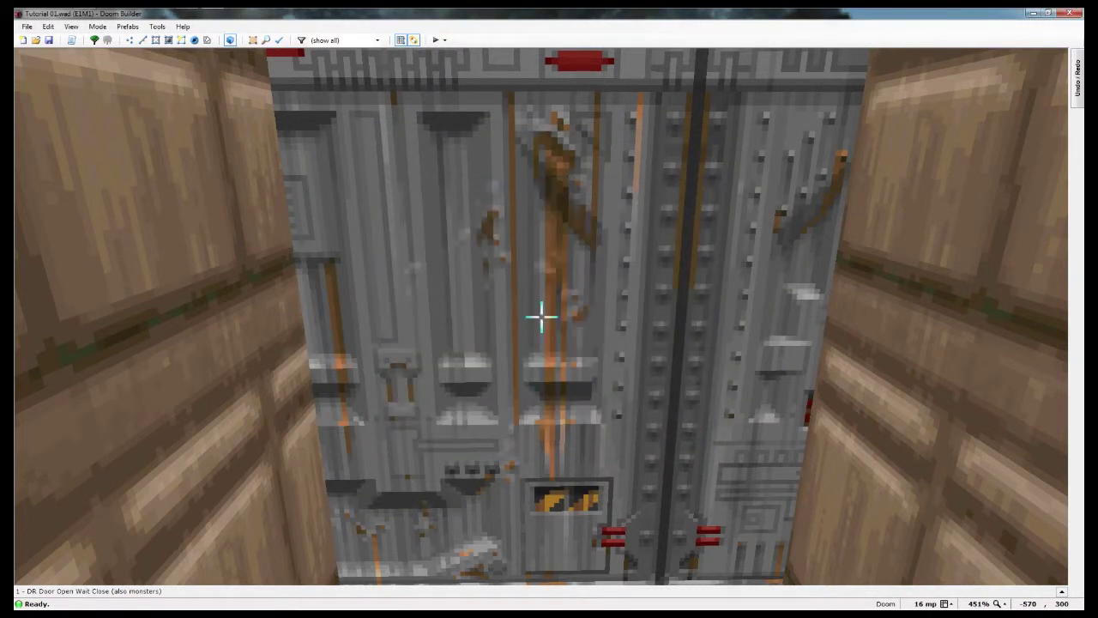
Step: Delete the north corridor sector together with its leftover south linedef
{"action": "key", "text": "w"}
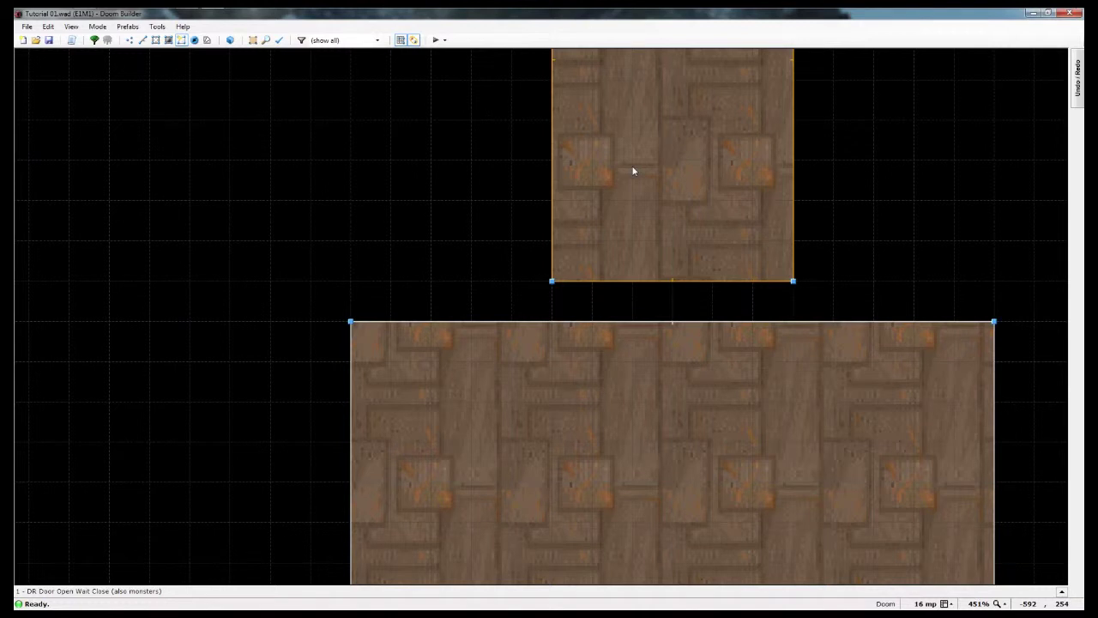
{"action": "key", "text": "s"}
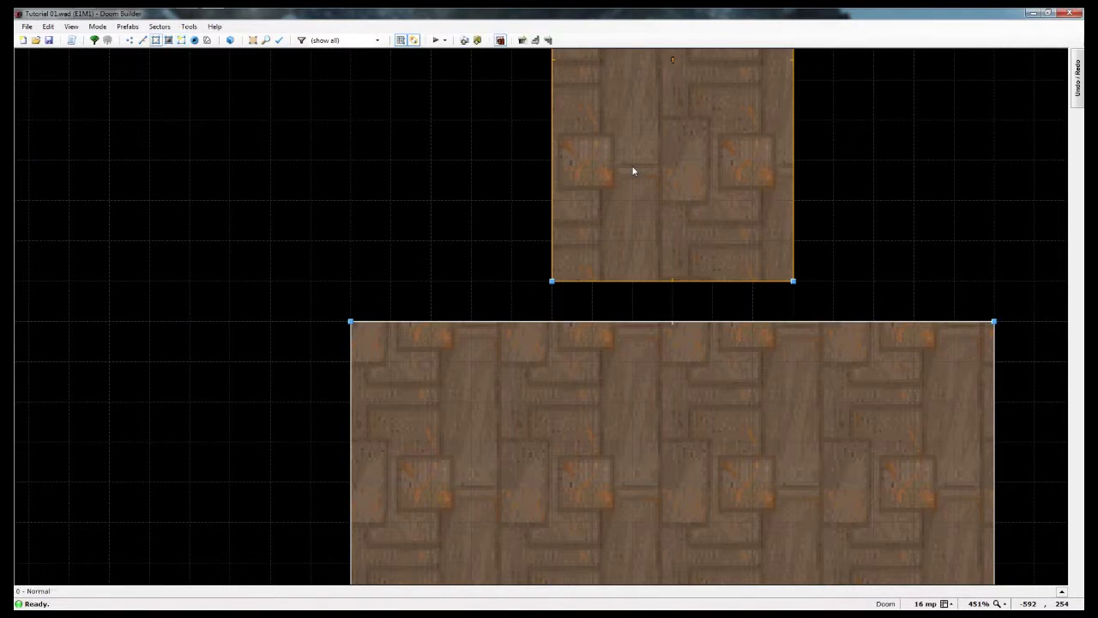
{"action": "key", "text": "Delete"}
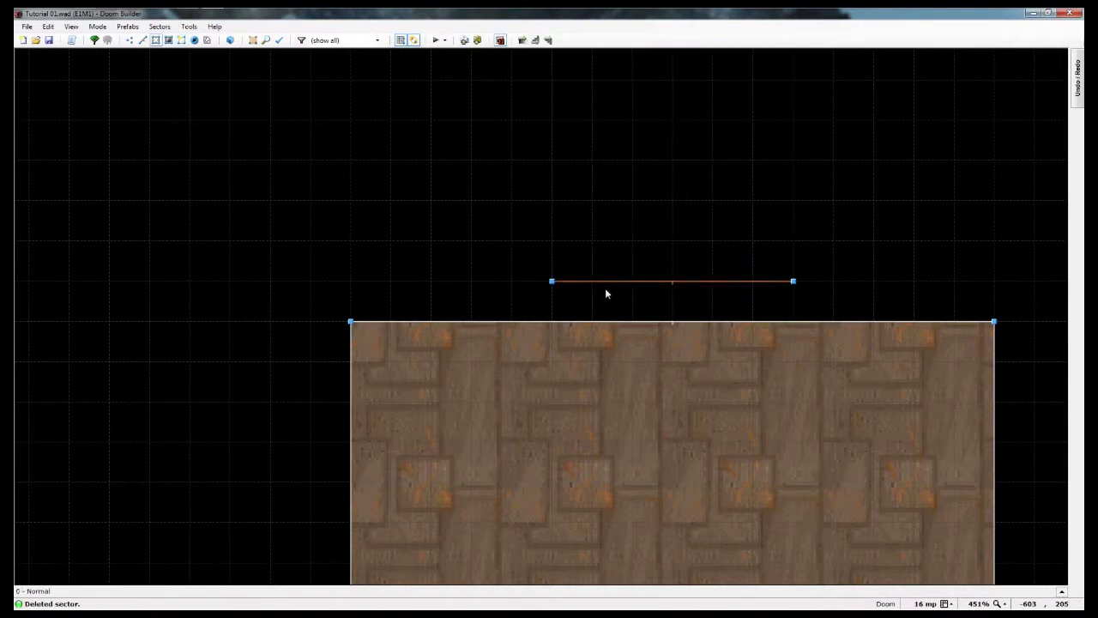
{"action": "scroll", "coordinate": [606, 279], "scroll_direction": "down", "scroll_amount": 5}
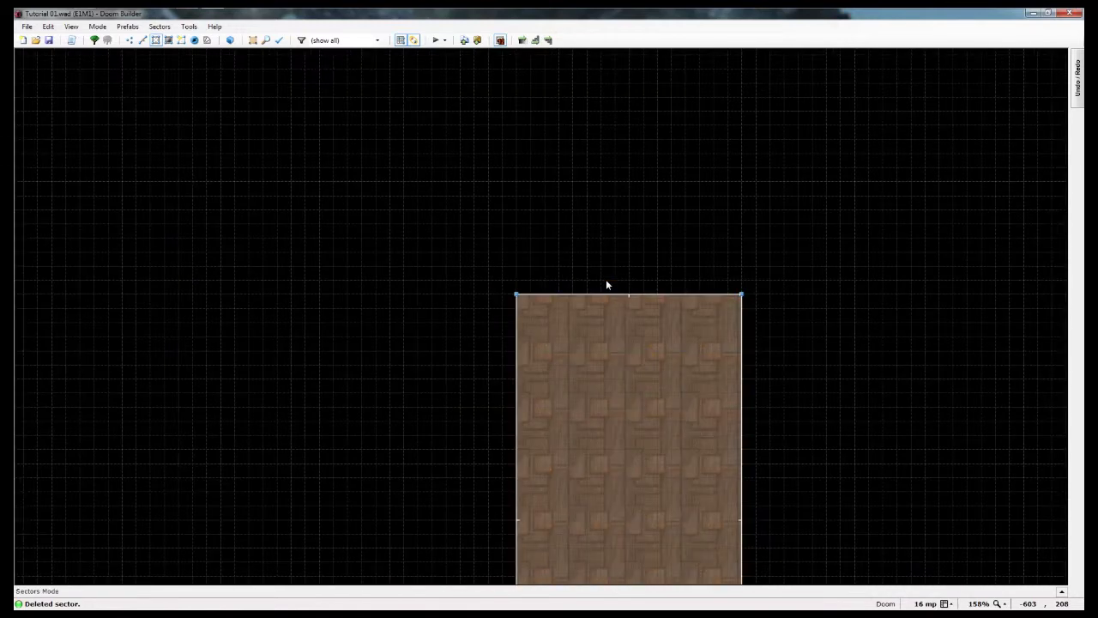
{"action": "key", "text": "d"}
{"action": "left_click", "coordinate": [615, 210]}
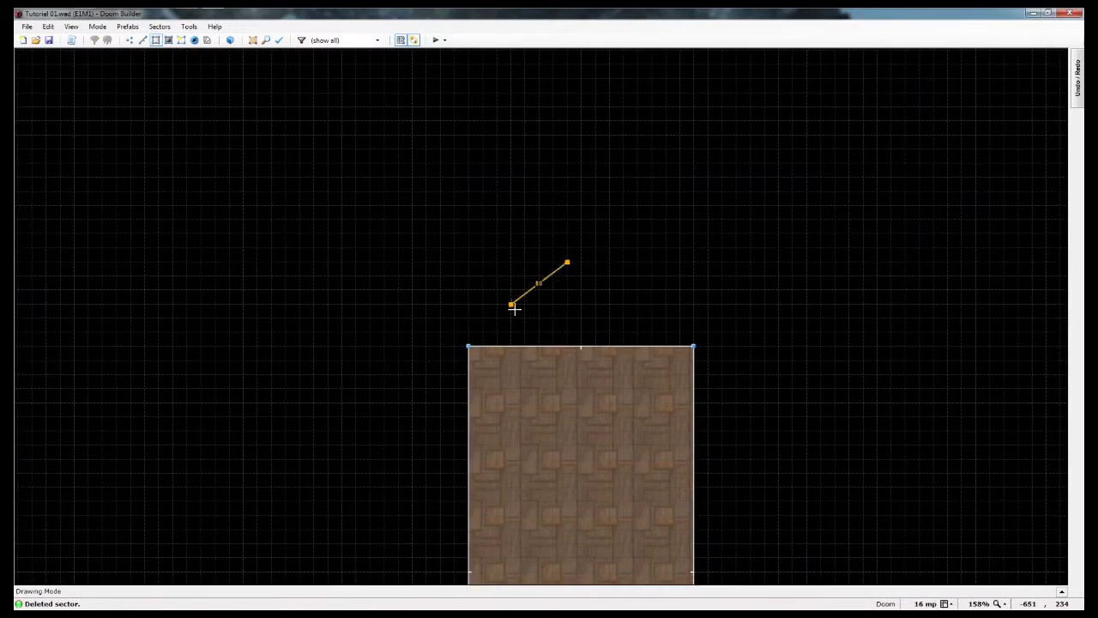
{"action": "key", "text": "Escape"}
{"action": "mouse_move", "coordinate": [536, 253]}
{"action": "middle_mouse_down"}
{"action": "mouse_move", "coordinate": [567, 507]}
{"action": "mouse_move", "coordinate": [533, 284]}
{"action": "middle_mouse_up"}
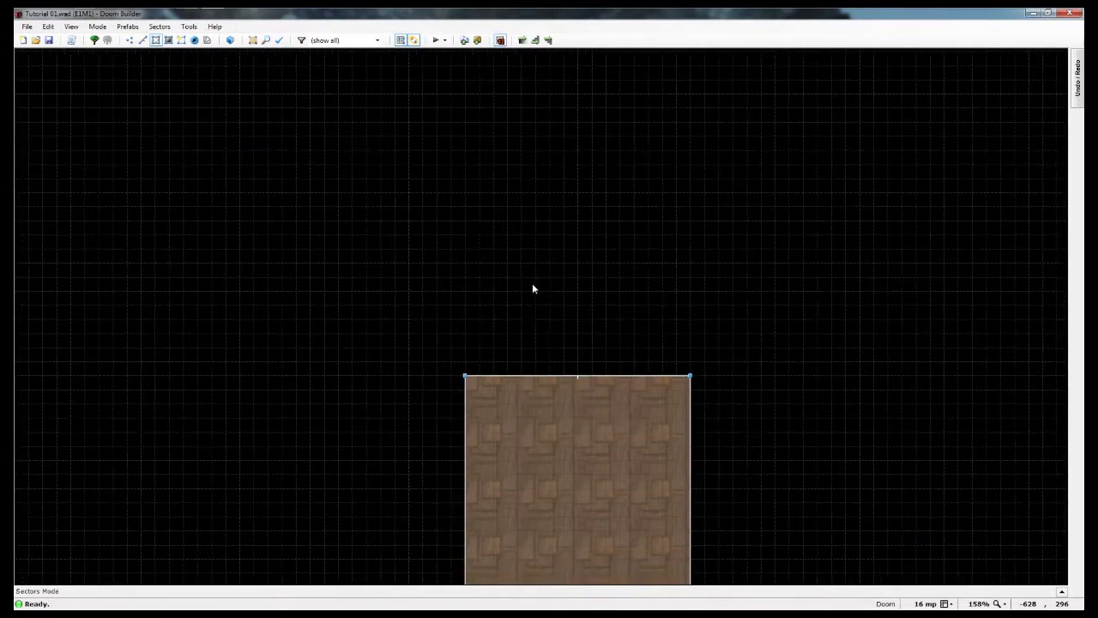
{"action": "scroll", "coordinate": [532, 334], "scroll_direction": "up", "scroll_amount": 4}
{"action": "scroll", "coordinate": [529, 363], "scroll_direction": "down", "scroll_amount": 3}
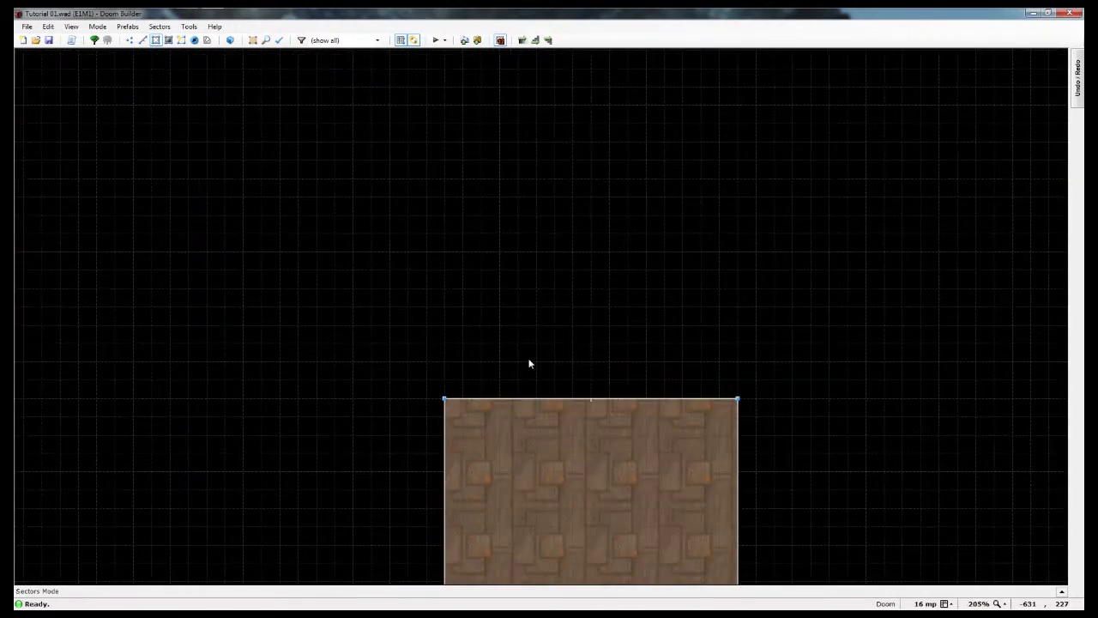
{"action": "scroll", "coordinate": [529, 364], "scroll_direction": "up", "scroll_amount": 1}
{"action": "key", "text": "l"}
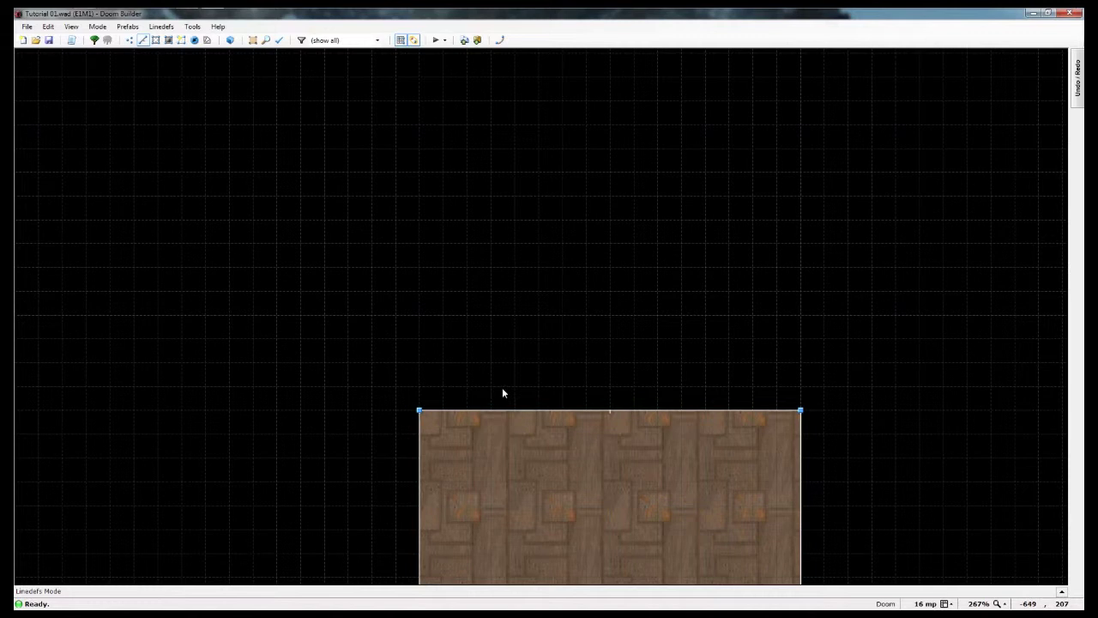
{"action": "key", "text": "d"}
{"action": "left_click", "coordinate": [539, 387]}
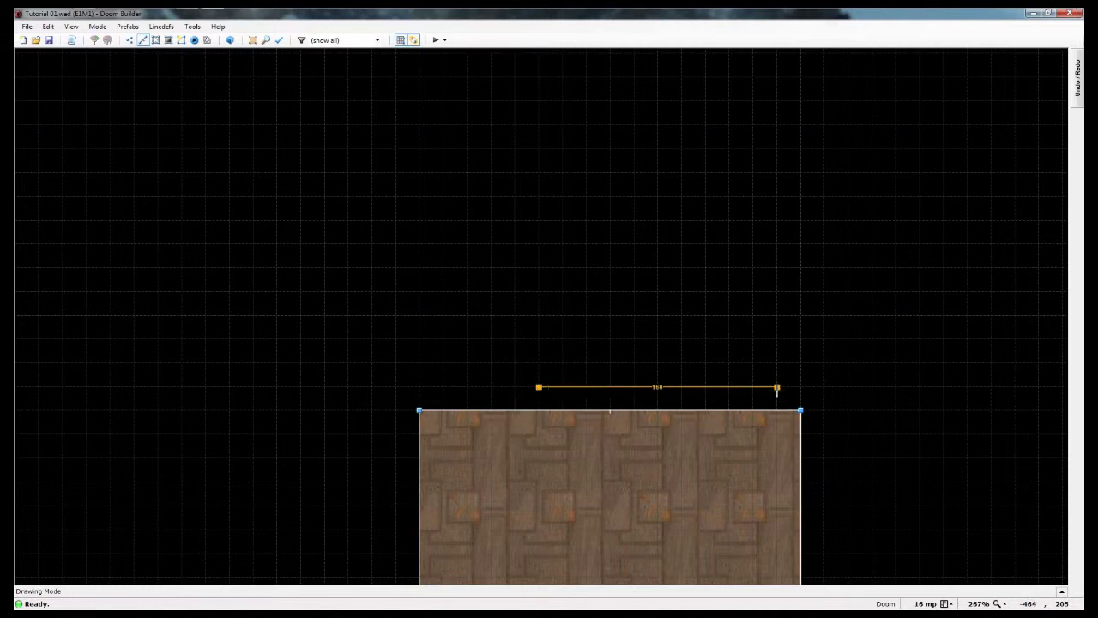
{"action": "right_click", "coordinate": [682, 387]}
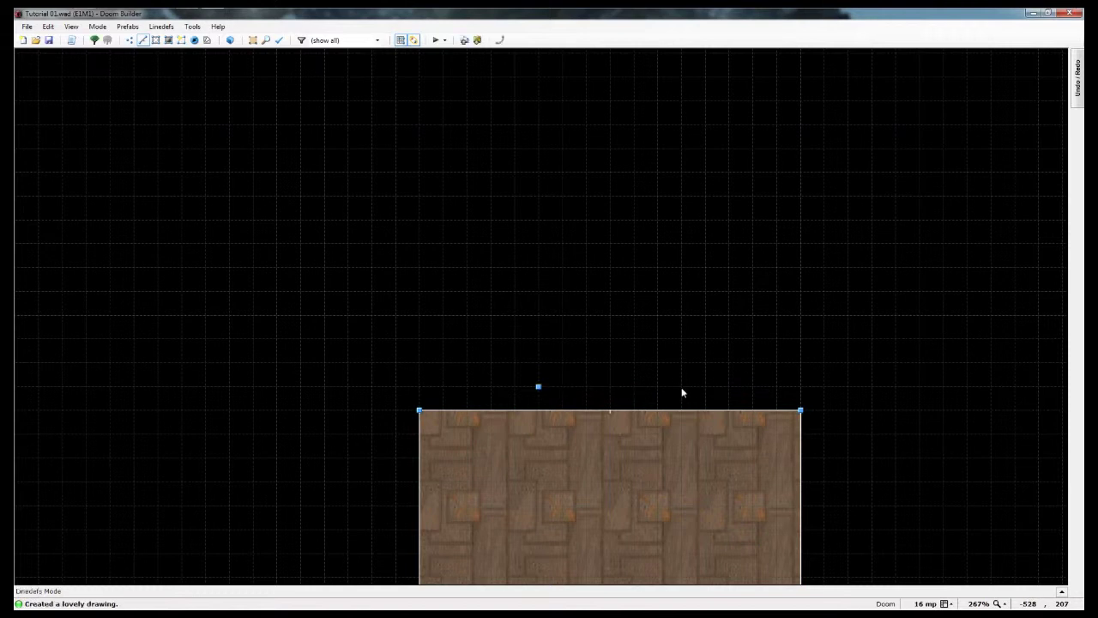
Step: Draw a new tall rectangular corridor sector north of the main room, centred on its north wall and one 16 mp grid cell away
{"action": "right_click", "coordinate": [538, 387]}
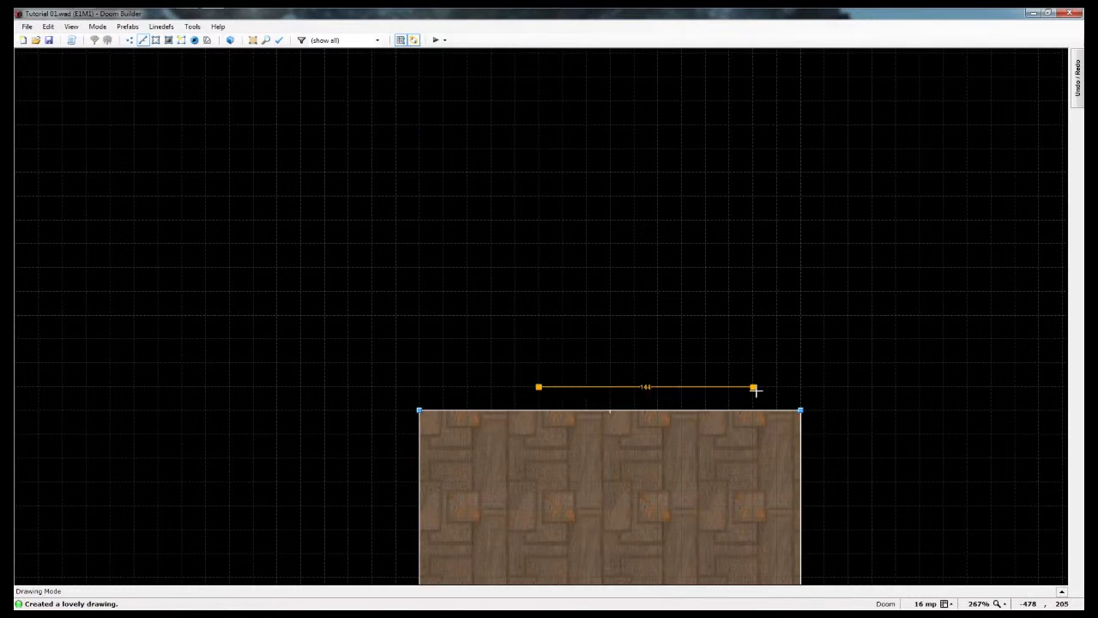
{"action": "left_click", "coordinate": [682, 386]}
{"action": "left_click", "coordinate": [682, 79]}
{"action": "left_click", "coordinate": [537, 78]}
{"action": "left_click", "coordinate": [538, 387]}
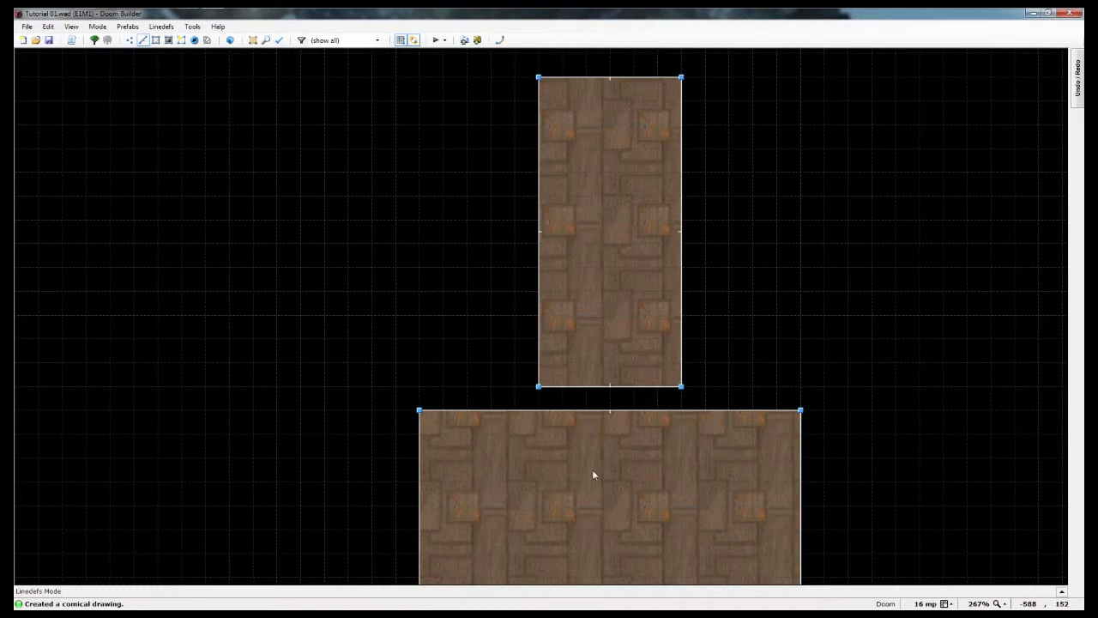
Step: Insert a vertex on the room's north wall, one grid cell east of the corridor's west edge
{"action": "scroll", "coordinate": [593, 475], "scroll_direction": "up", "scroll_amount": 2}
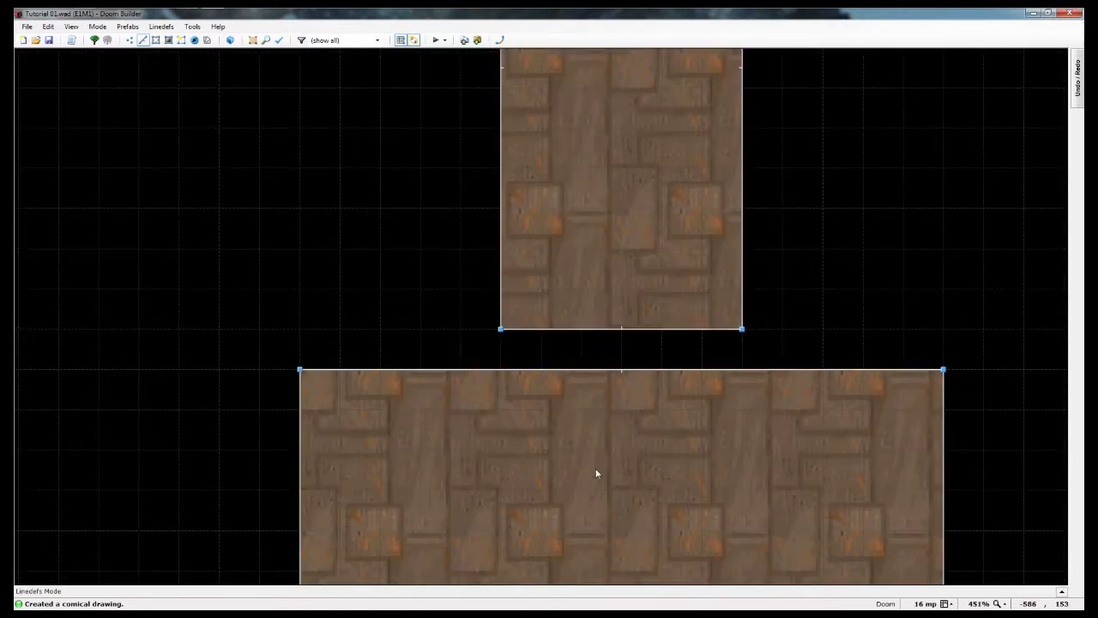
{"action": "scroll", "coordinate": [596, 474], "scroll_direction": "up", "scroll_amount": 1}
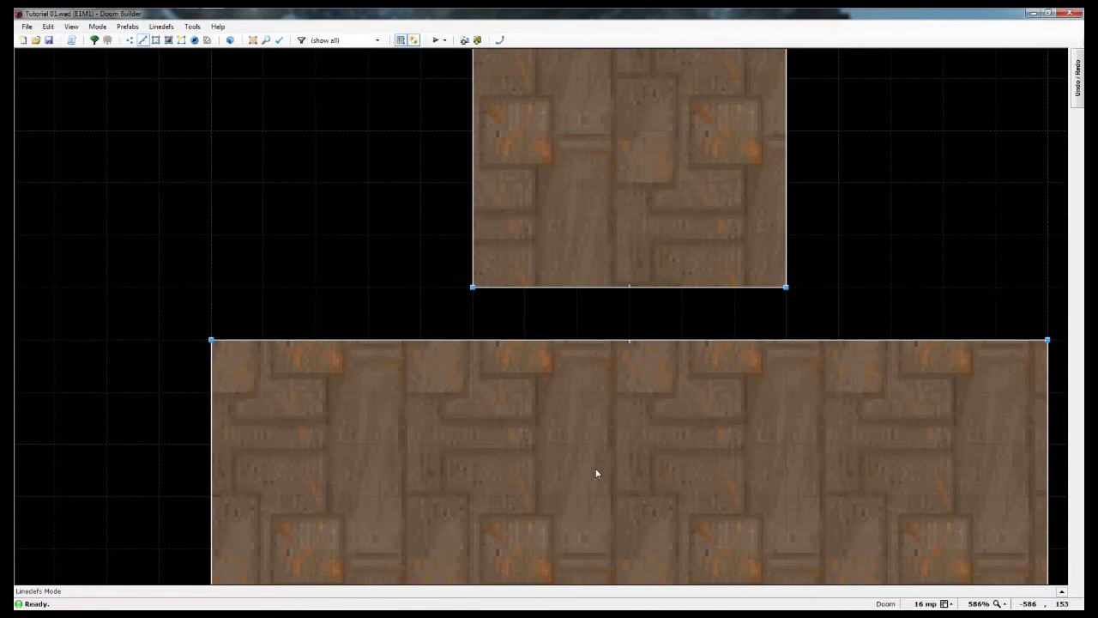
{"action": "left_click", "coordinate": [132, 47]}
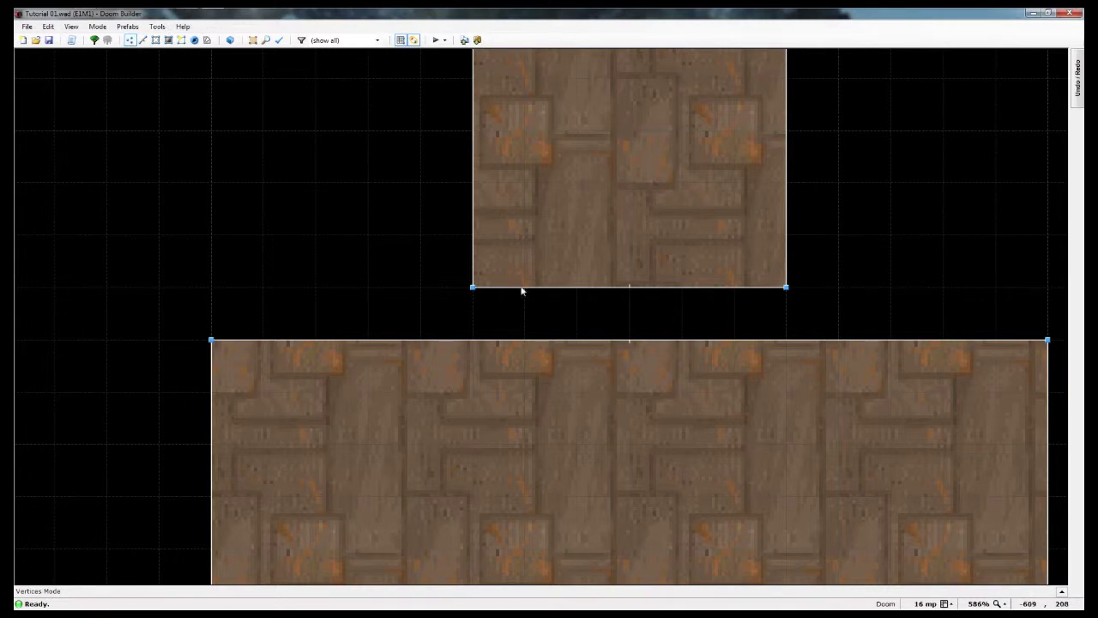
{"action": "right_click", "coordinate": [524, 339]}
{"action": "key", "text": "l"}
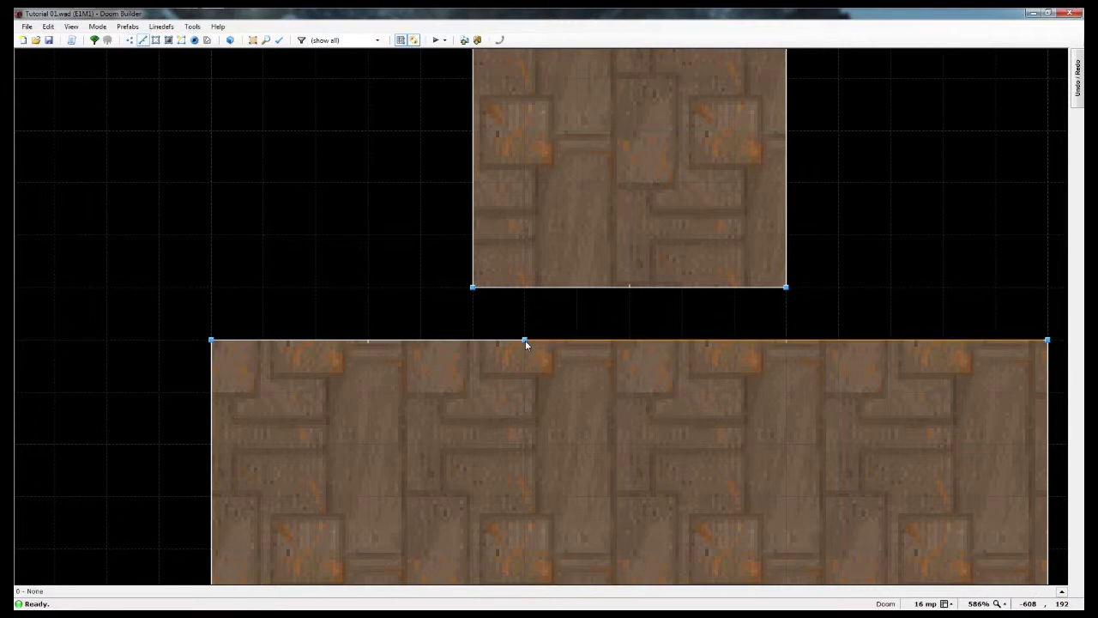
{"action": "key", "text": "Insert"}
{"action": "left_click", "coordinate": [516, 294]}
{"action": "key", "text": "Escape"}
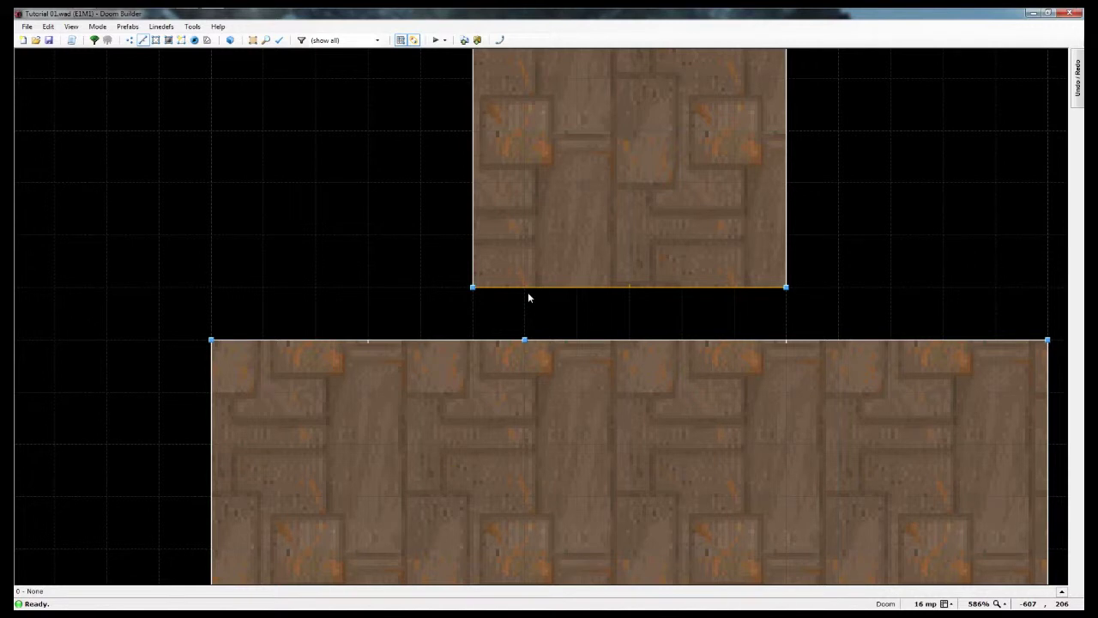
{"action": "key", "text": "bracketleft"}
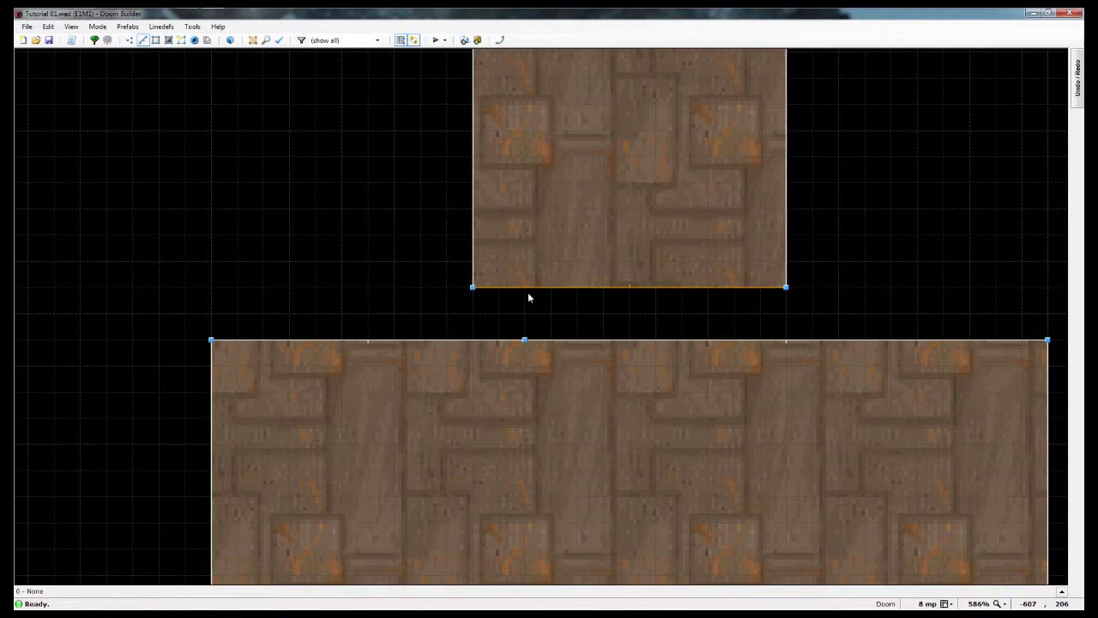
{"action": "key", "text": "bracketleft"}
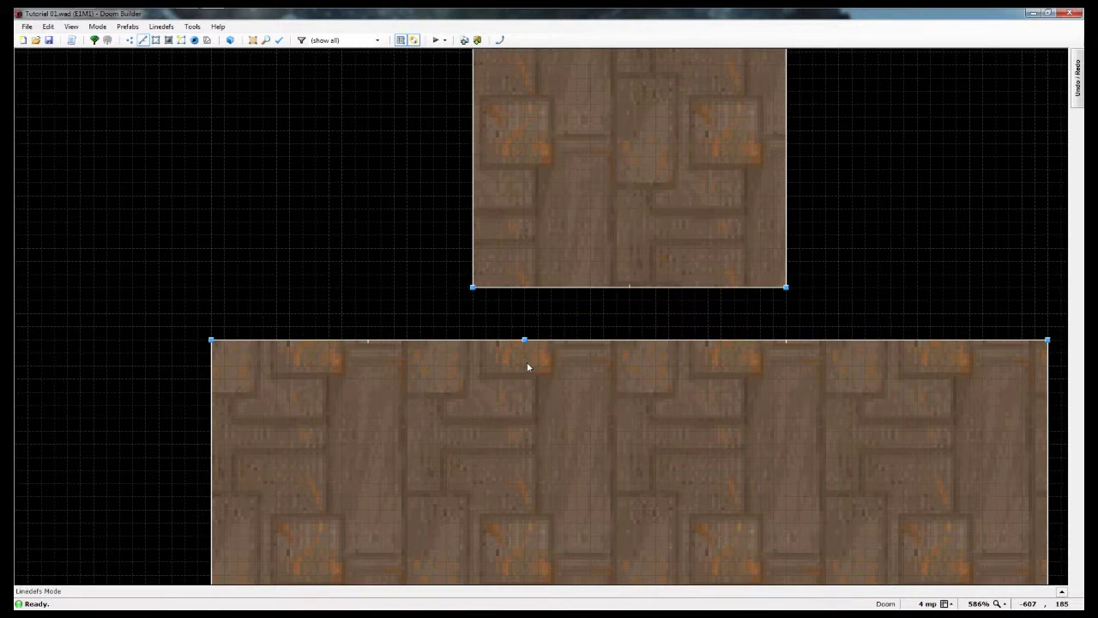
{"action": "key", "text": "bracketright"}
{"action": "key", "text": "bracketright"}
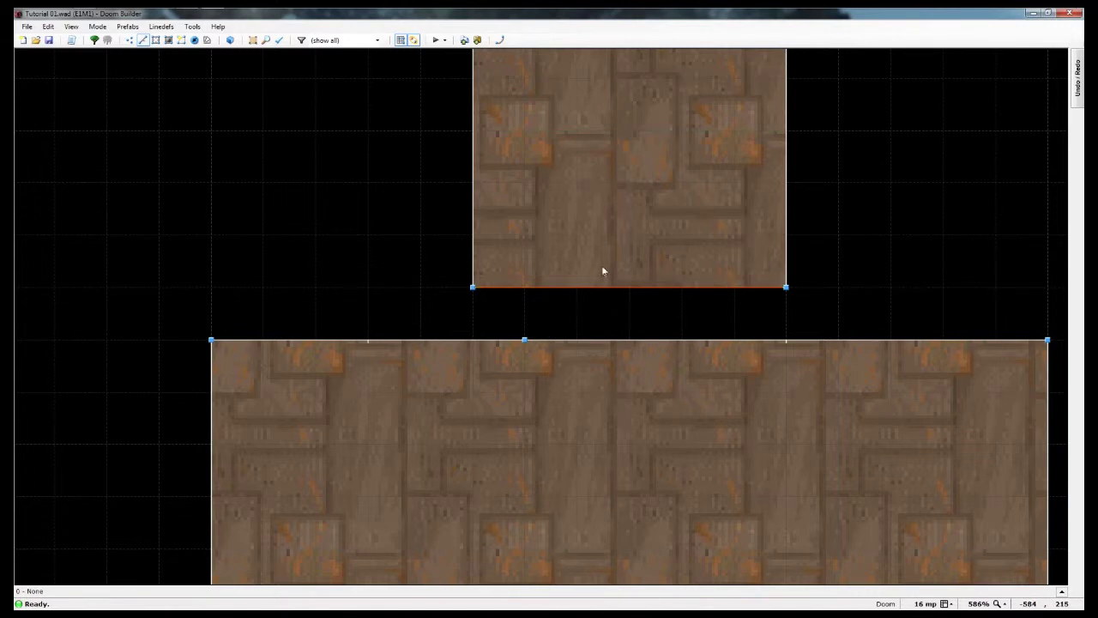
Step: Move the corridor's south linedef 16 mp north, away from the main room, and set the grid size to 8 mp
{"action": "left_click", "coordinate": [597, 294]}
{"action": "left_click_drag", "start_coordinate": [597, 296], "coordinate": [601, 233]}
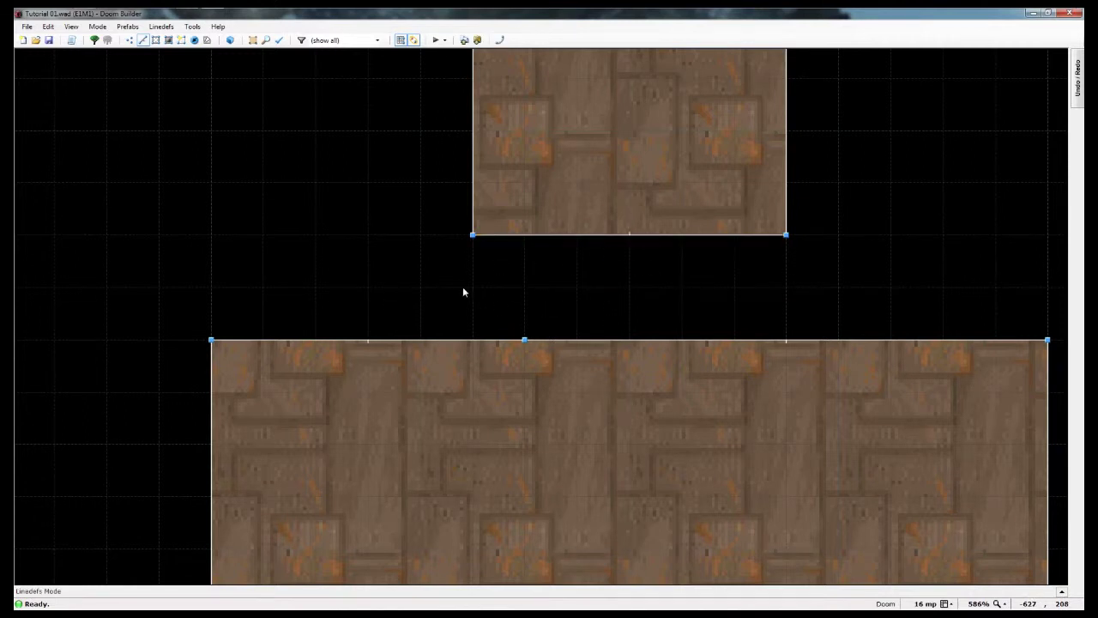
{"action": "key", "text": "bracketleft"}
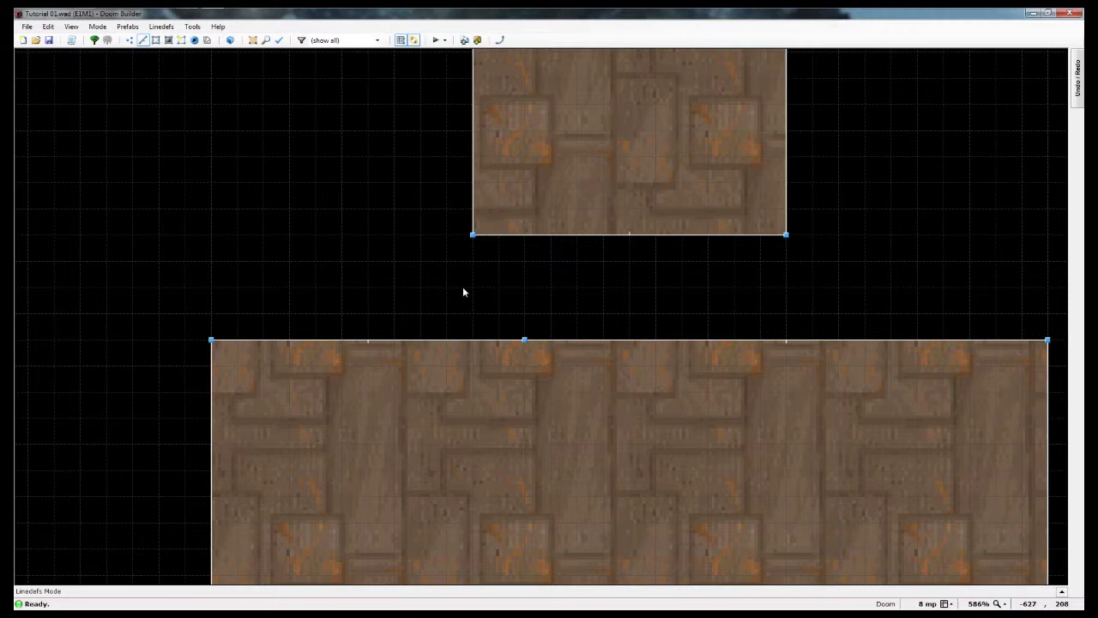
{"action": "right_click", "coordinate": [526, 345]}
{"action": "key", "text": "Escape"}
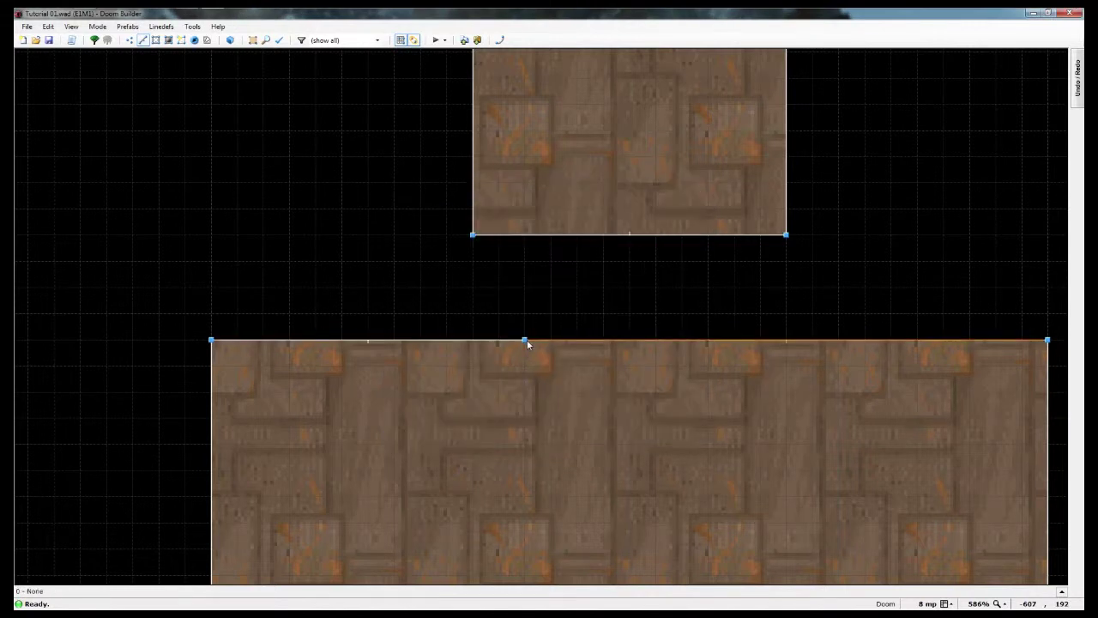
{"action": "key", "text": "Insert"}
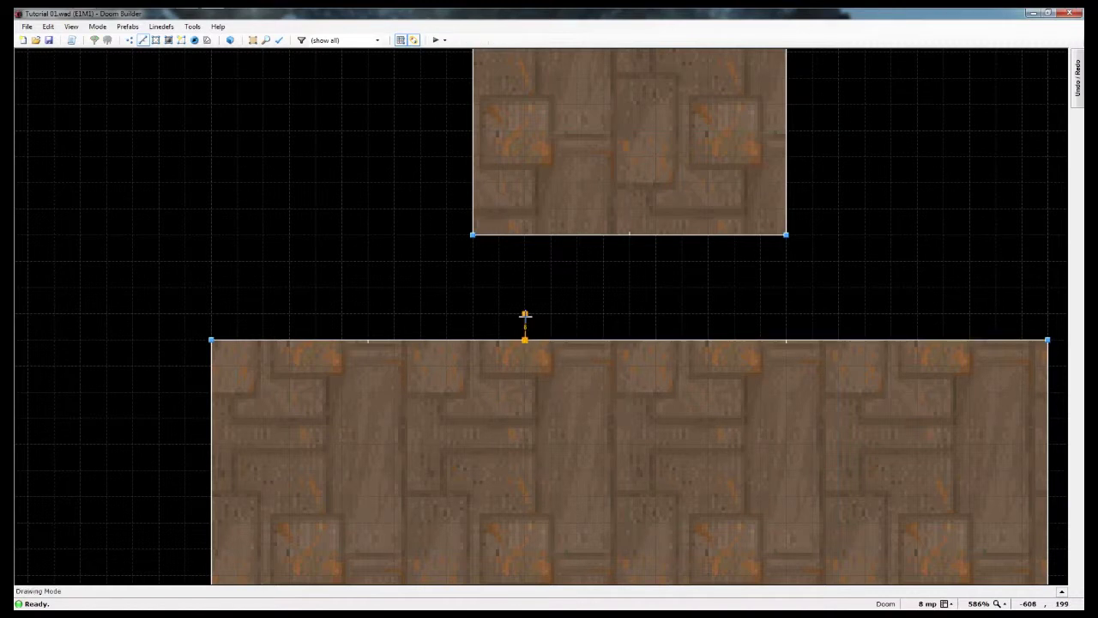
{"action": "left_click", "coordinate": [525, 313]}
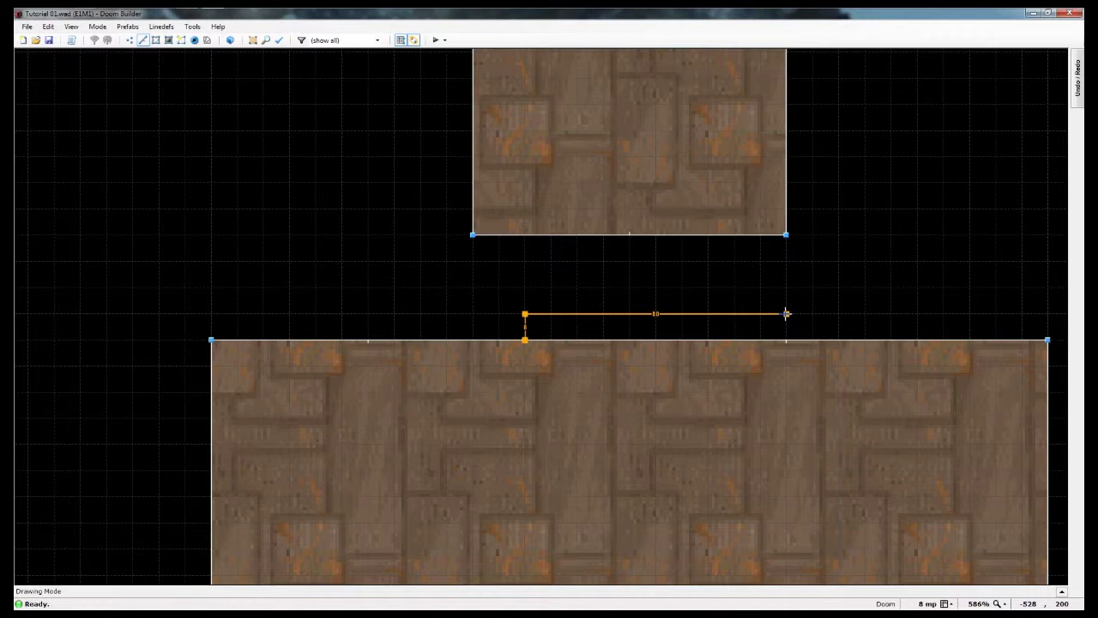
{"action": "key", "text": "Escape"}
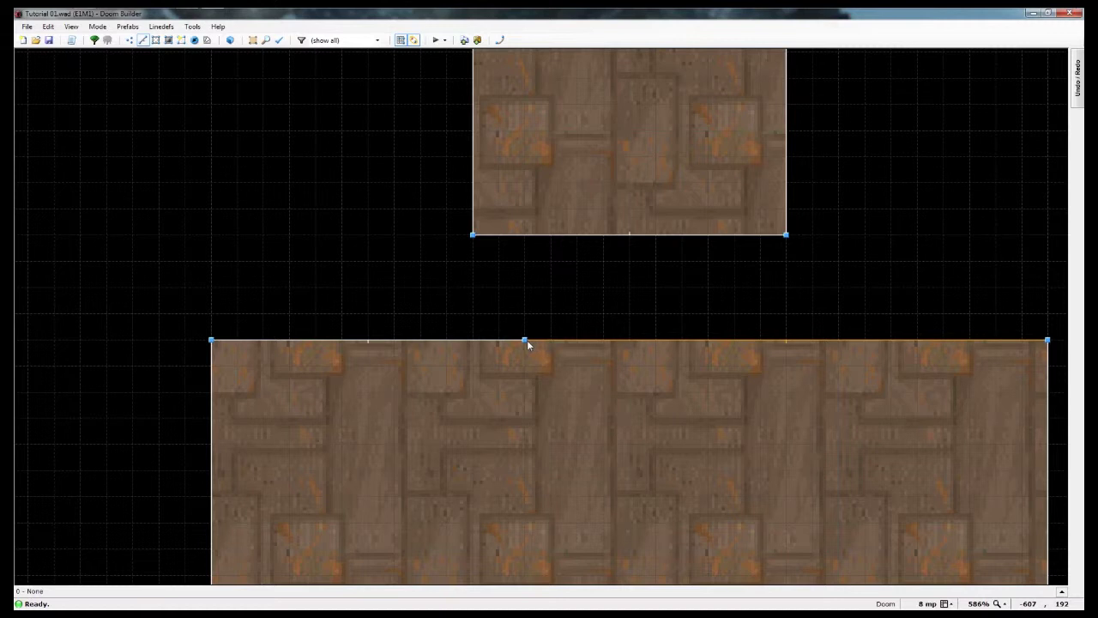
Step: Delete the extra vertex in the middle of the main room's north wall
{"action": "key", "text": "v"}
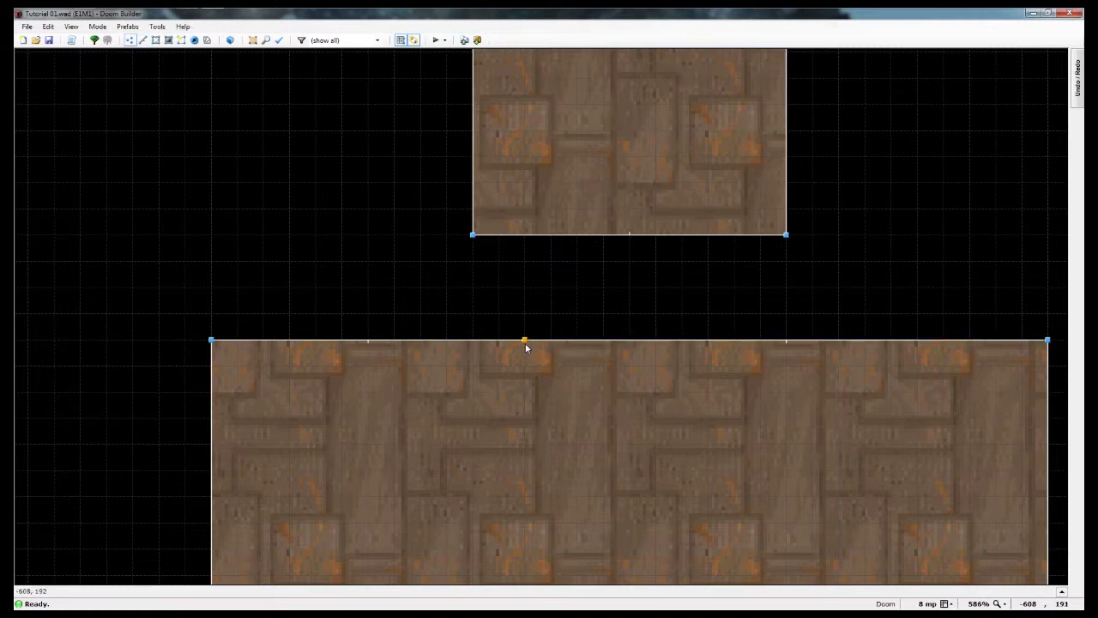
{"action": "left_click_drag", "start_coordinate": [525, 341], "coordinate": [477, 344]}
{"action": "key", "text": "Delete"}
Step: Draw a 64 by 16 mp sector on the main room's north wall and move it 16 mp east, centred below the corridor
{"action": "key", "text": "l"}
{"action": "key", "text": "Insert"}
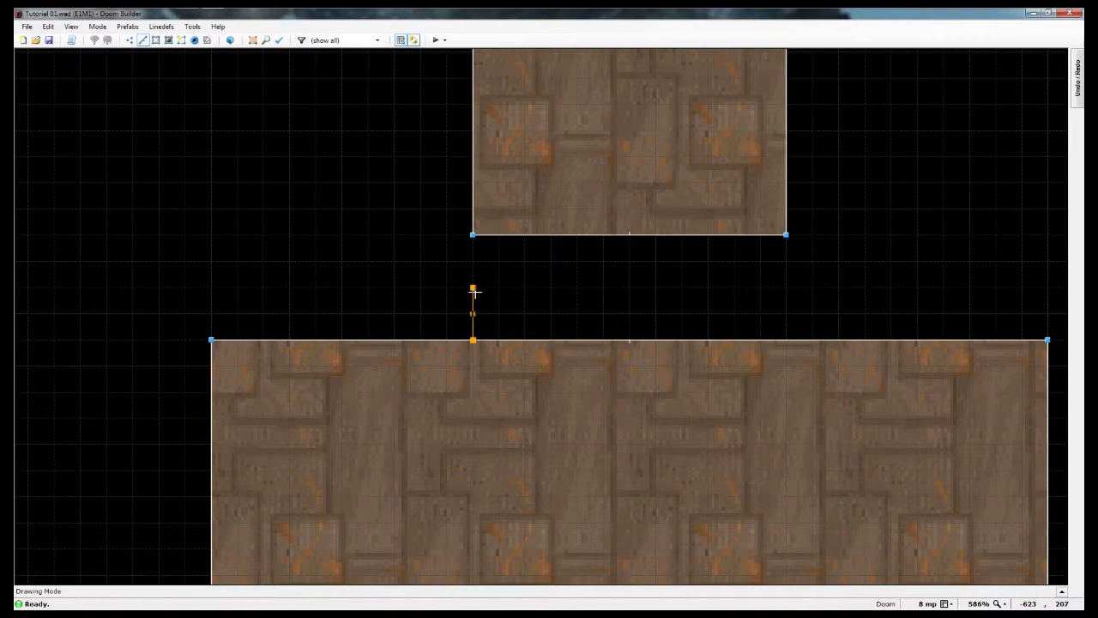
{"action": "left_click", "coordinate": [473, 288]}
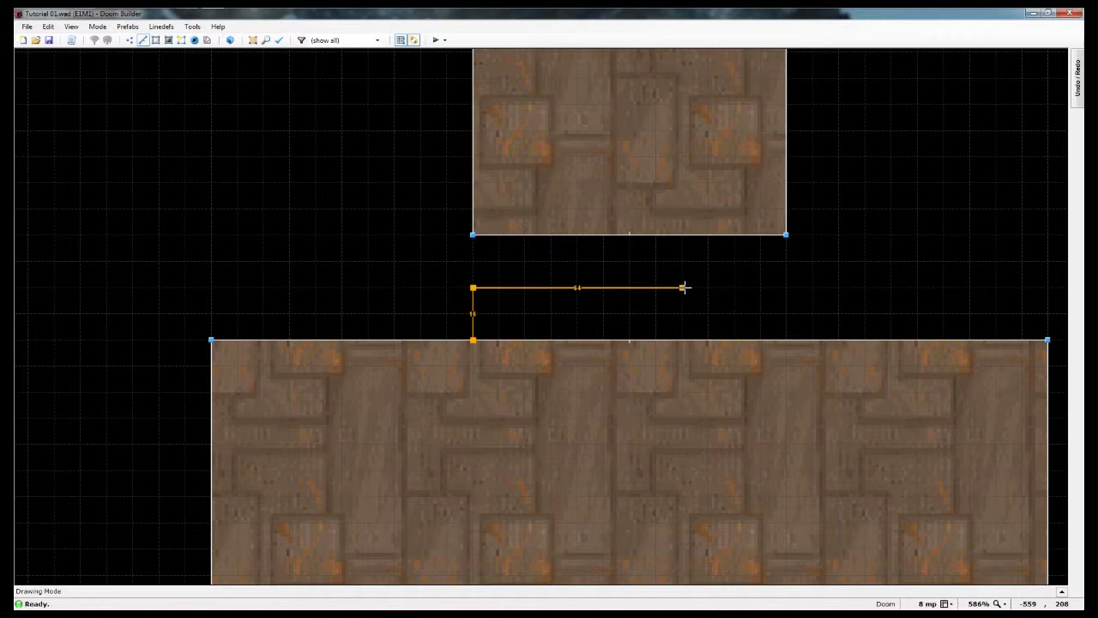
{"action": "left_click", "coordinate": [683, 288]}
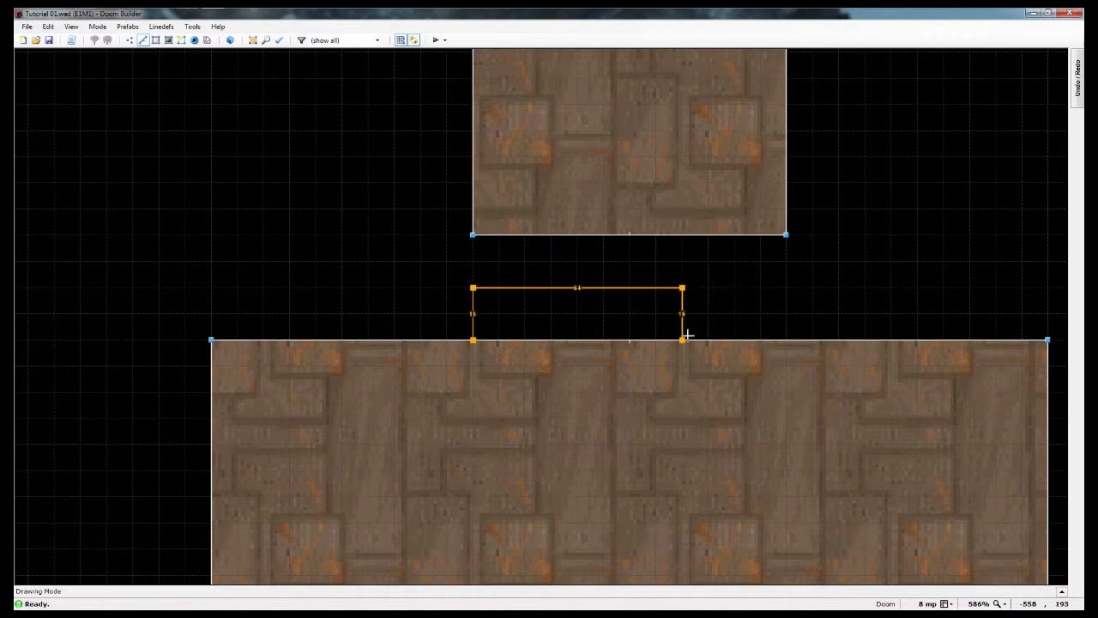
{"action": "left_click", "coordinate": [469, 341]}
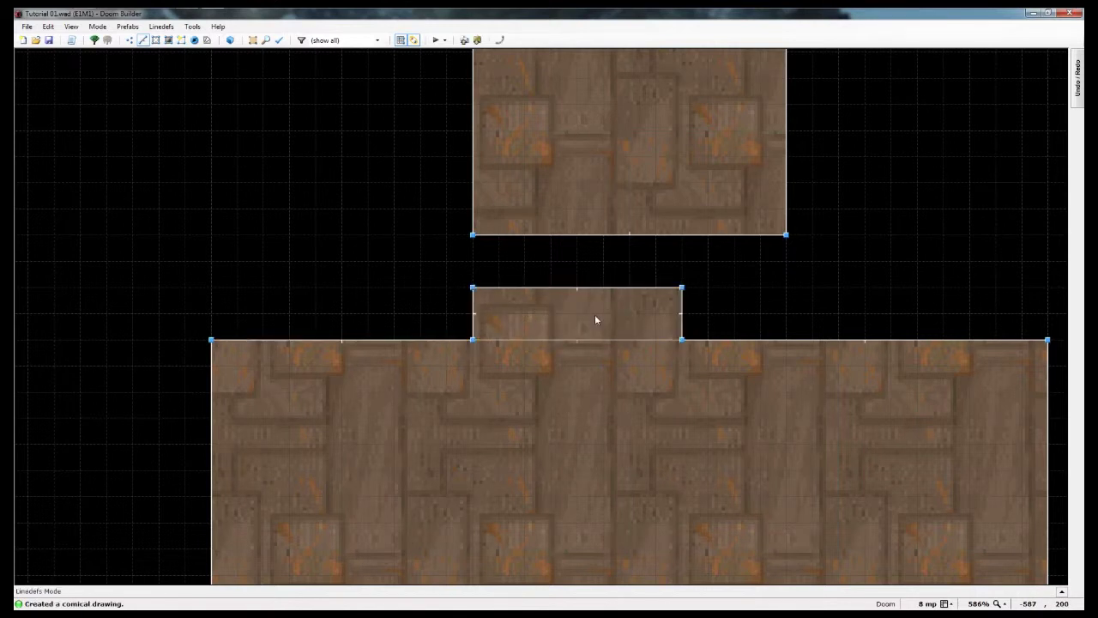
{"action": "key", "text": "s"}
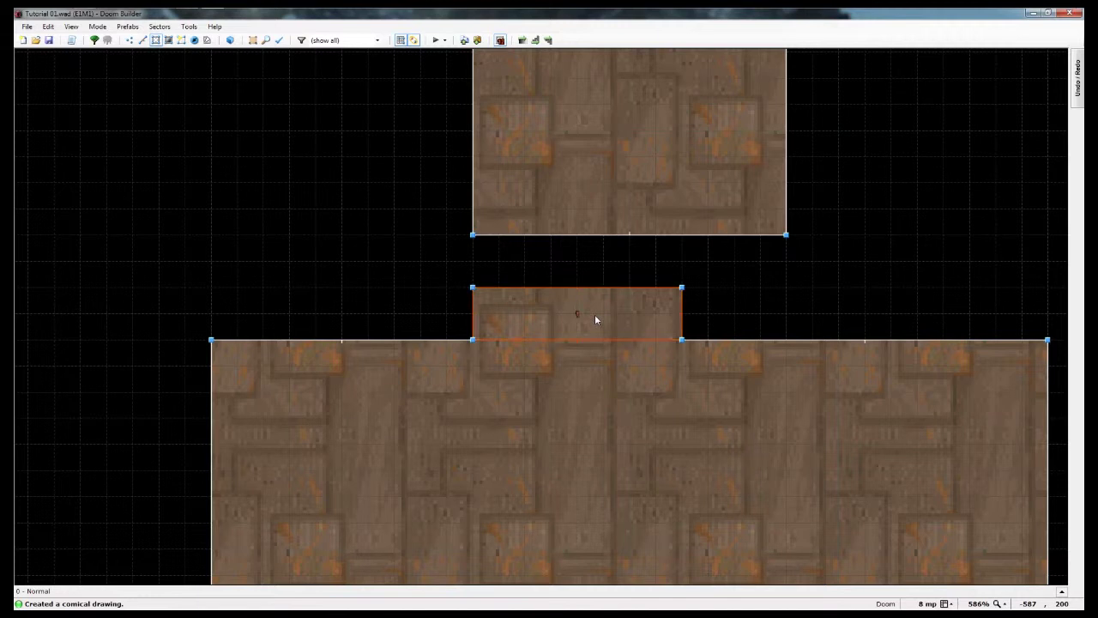
{"action": "left_click_drag", "start_coordinate": [595, 317], "coordinate": [650, 326]}
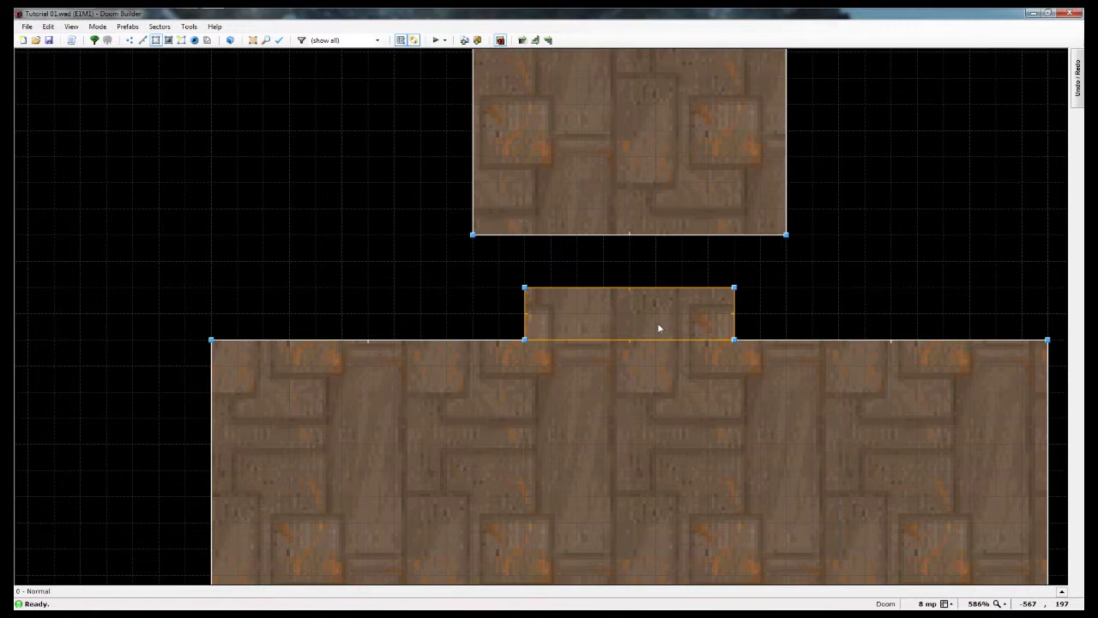
Step: Move the corridor's south linedef another 16 mp north, leaving more room above the new doorway sector
{"action": "middle_click_drag", "start_coordinate": [658, 323], "coordinate": [676, 86]}
{"action": "scroll", "coordinate": [665, 263], "scroll_direction": "down", "scroll_amount": 4}
{"action": "middle_click_drag", "start_coordinate": [670, 400], "coordinate": [657, 507]}
{"action": "scroll", "coordinate": [627, 370], "scroll_direction": "up", "scroll_amount": 3}
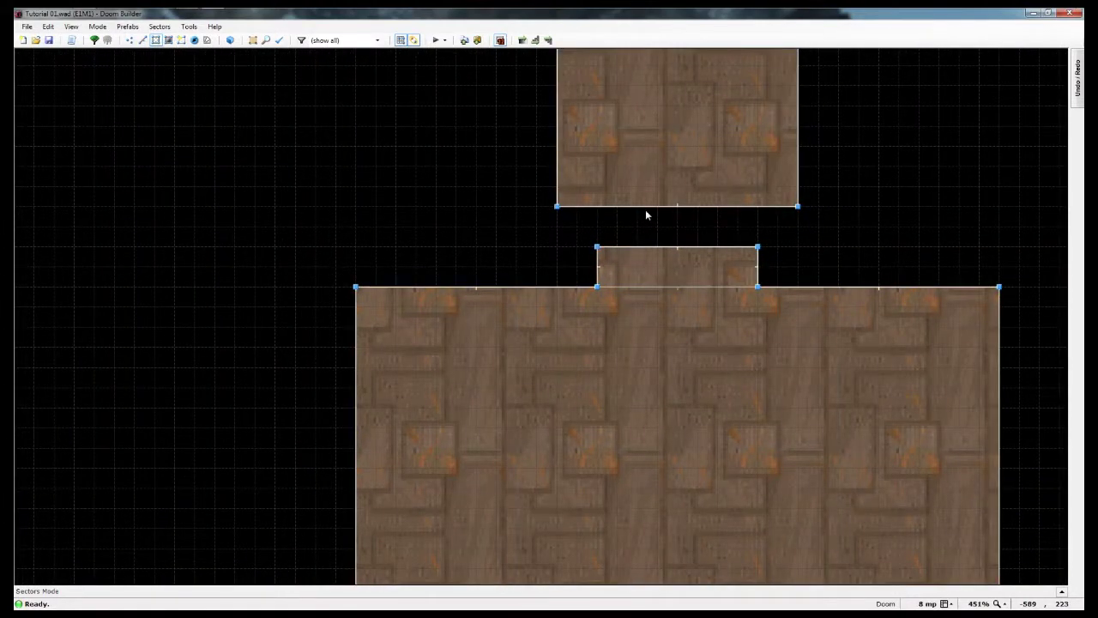
{"action": "key", "text": "l"}
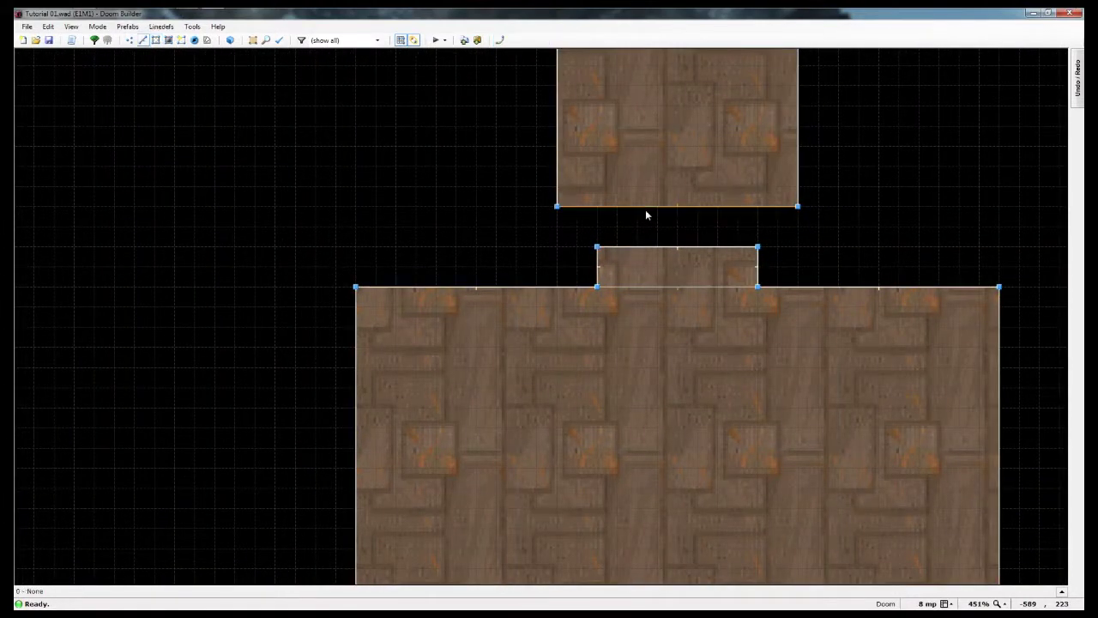
{"action": "left_click_drag", "start_coordinate": [645, 207], "coordinate": [654, 167]}
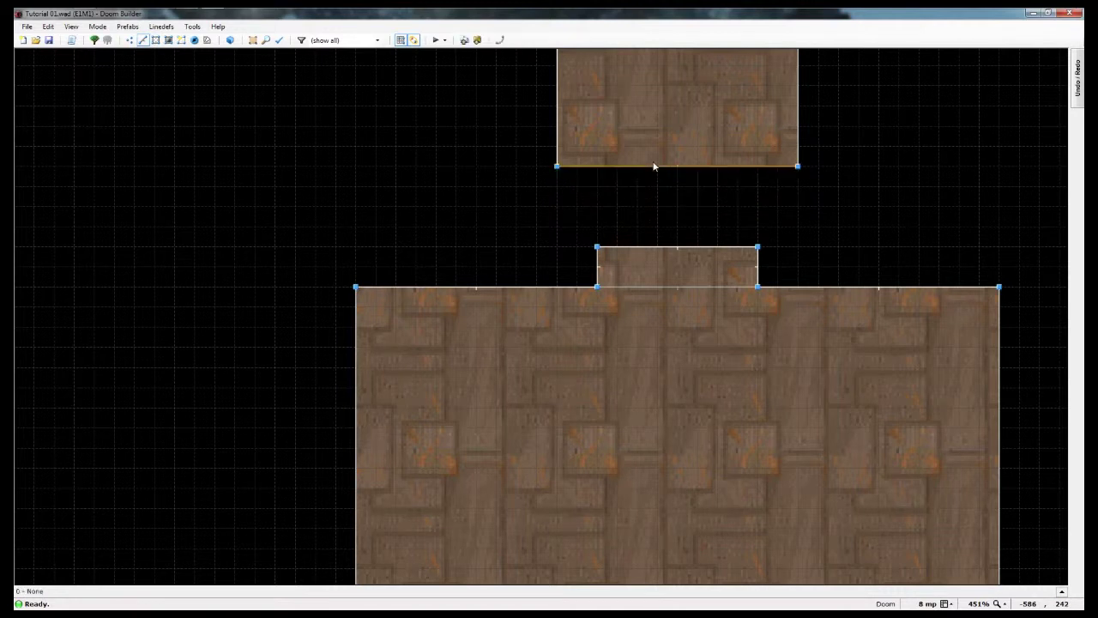
Step: Draw a 64 by 16 mp sector below the corridor's south wall, aligned with the sector on the main room's north wall
{"action": "scroll", "coordinate": [630, 134], "scroll_direction": "up", "scroll_amount": 3}
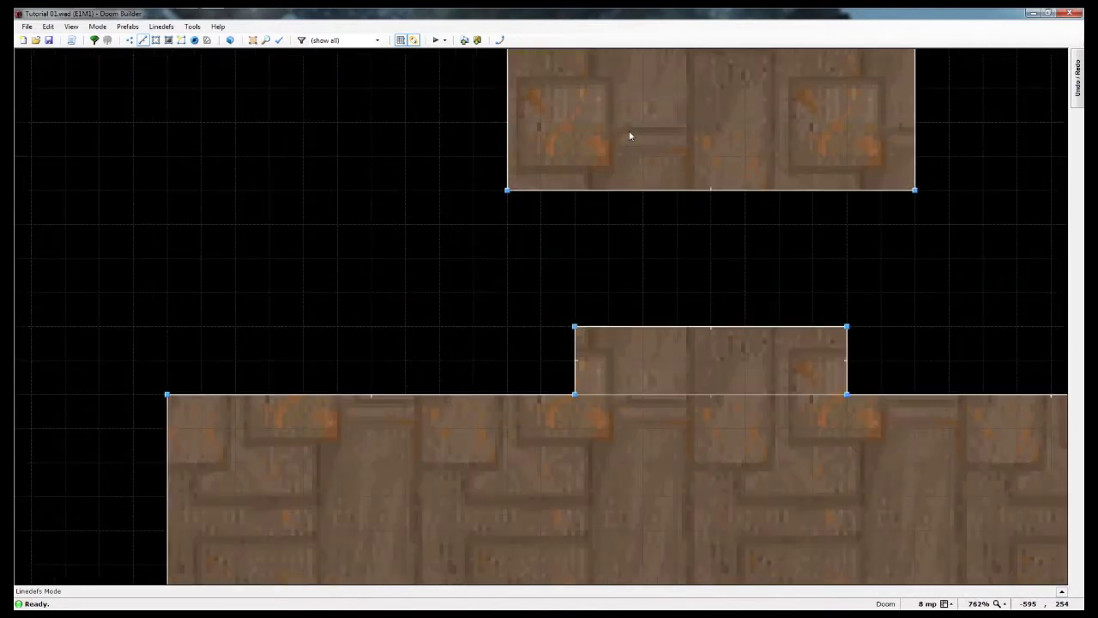
{"action": "key", "text": "ctrl+d"}
{"action": "left_click", "coordinate": [576, 193]}
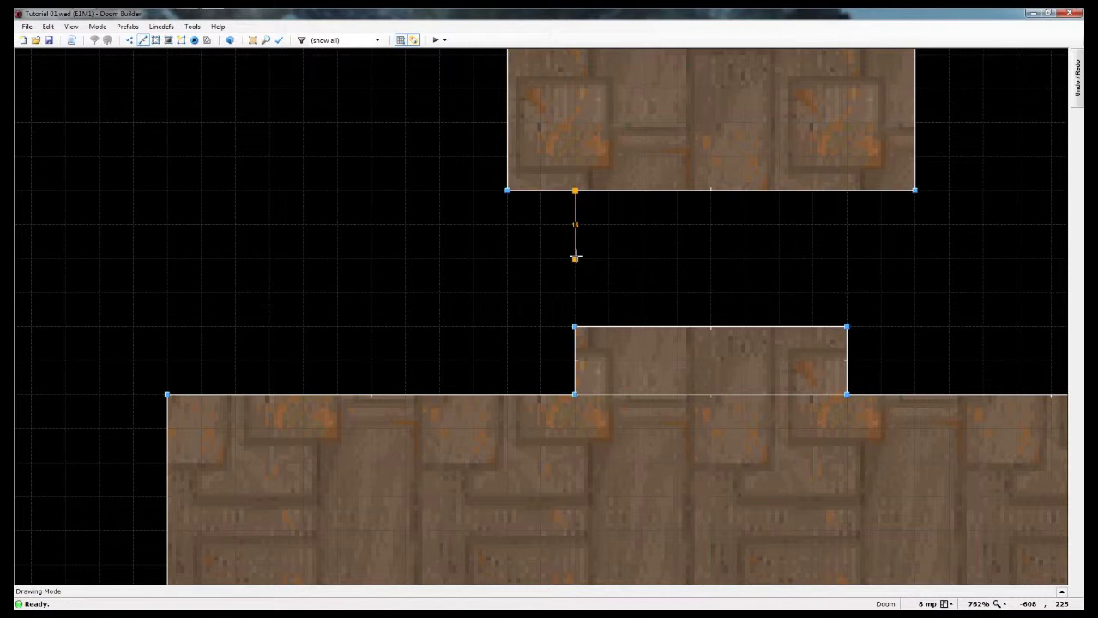
{"action": "left_click", "coordinate": [575, 257]}
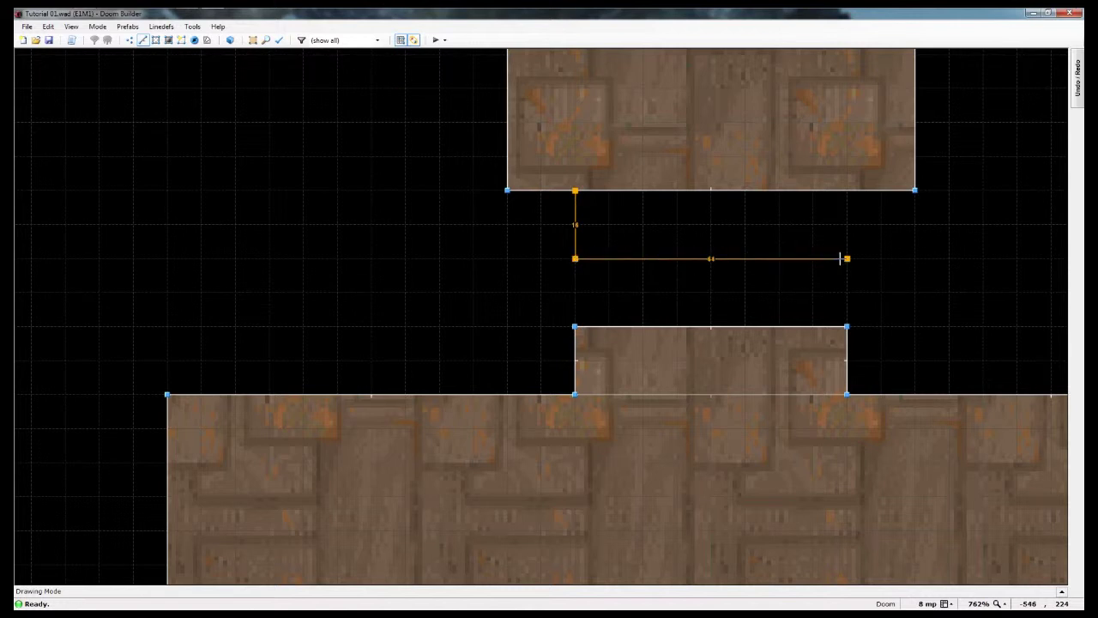
{"action": "left_click", "coordinate": [845, 258]}
{"action": "left_click", "coordinate": [846, 191]}
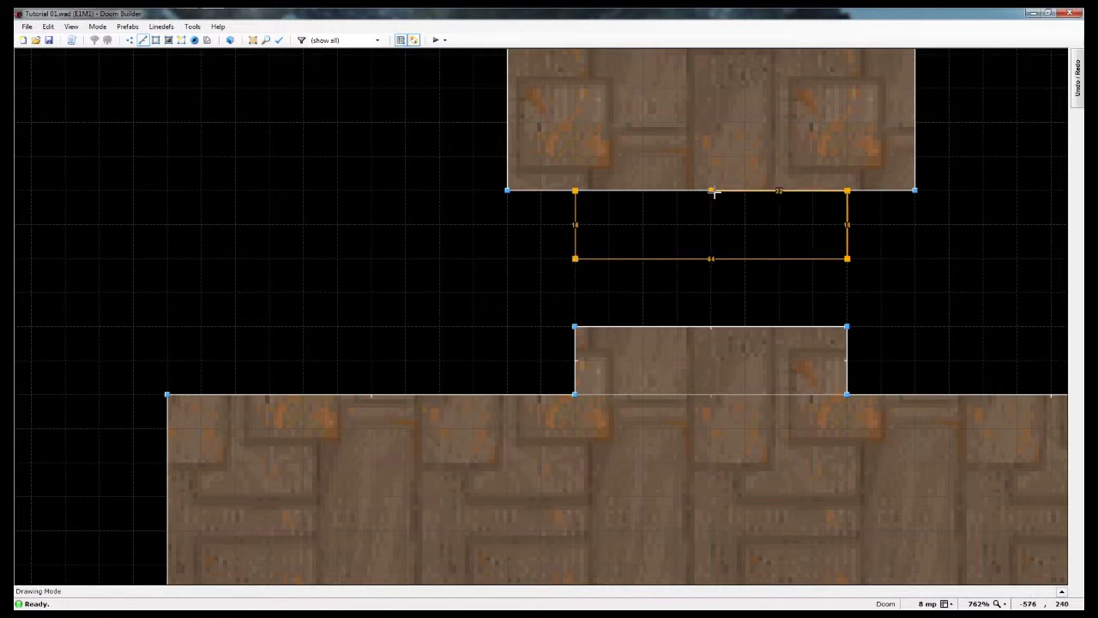
{"action": "left_click", "coordinate": [575, 190]}
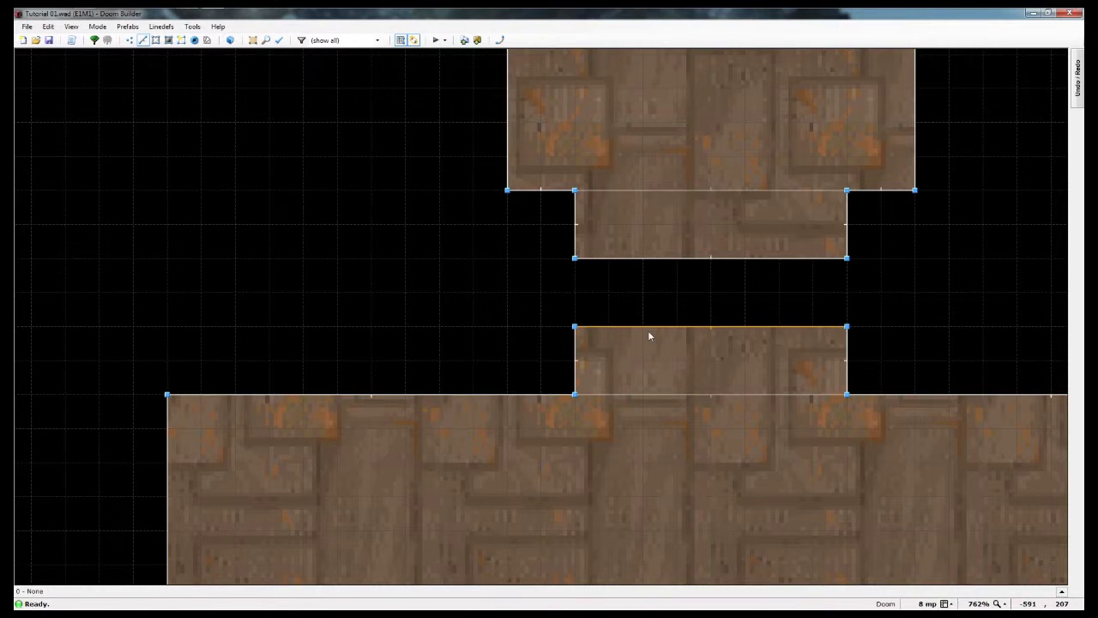
Step: Draw a 64 by 16 mp door sector filling the gap between the two doorway sectors
{"action": "key", "text": "d"}
{"action": "left_click", "coordinate": [575, 257]}
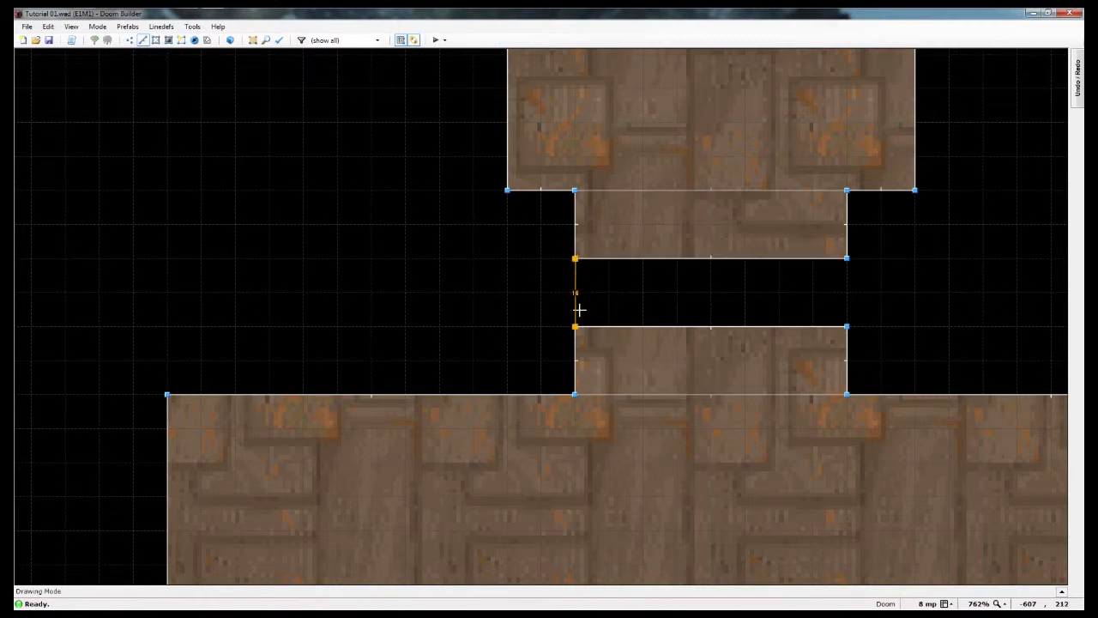
{"action": "left_click", "coordinate": [575, 325]}
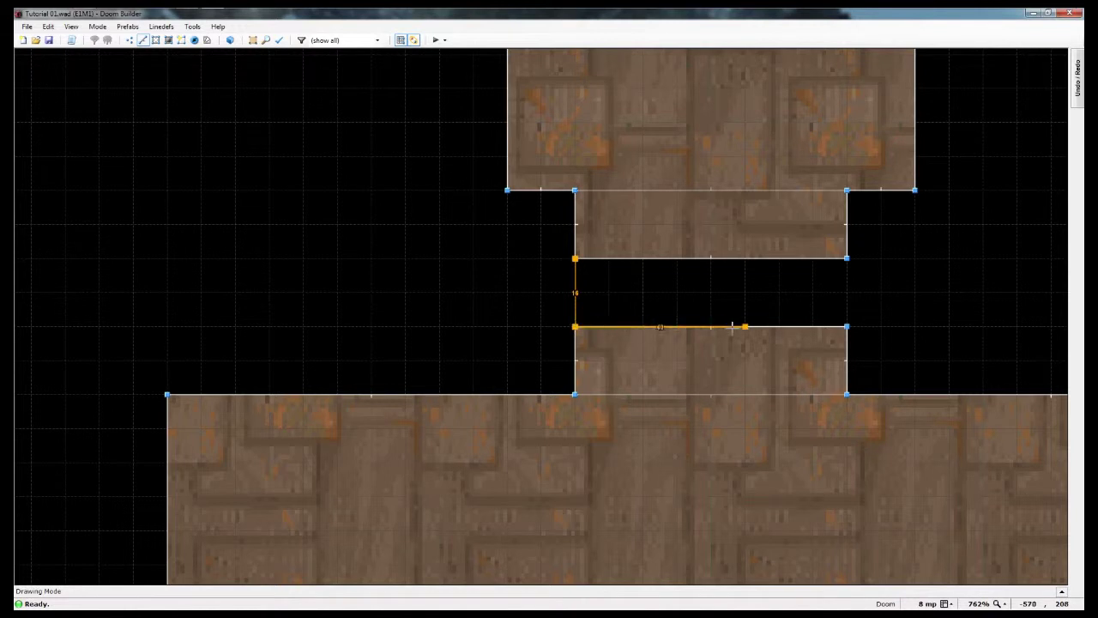
{"action": "left_click", "coordinate": [847, 326]}
{"action": "left_click", "coordinate": [846, 257]}
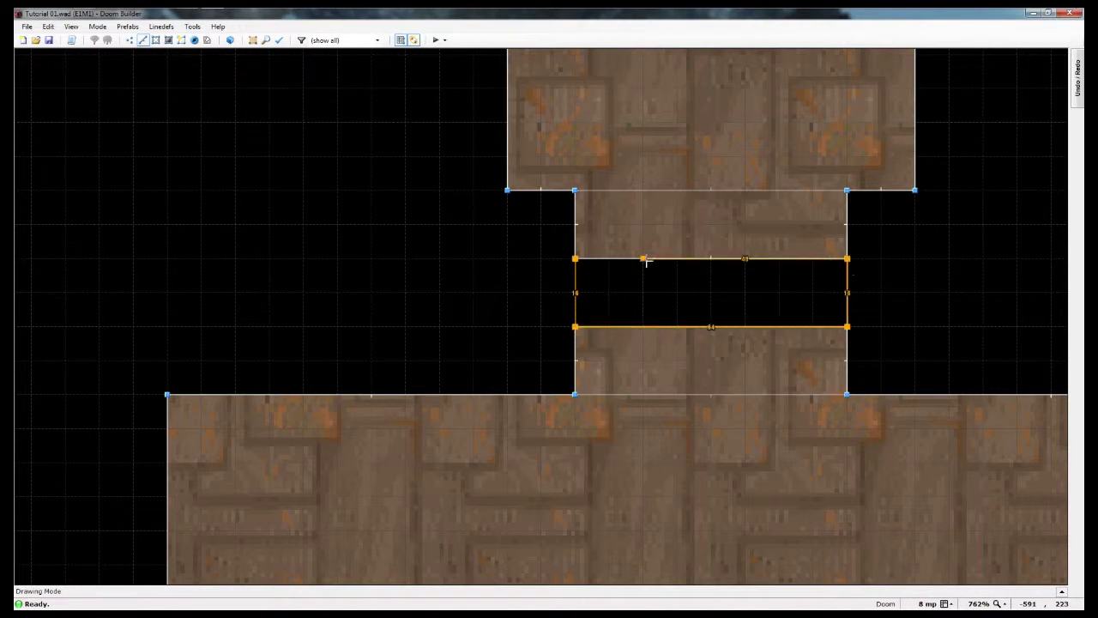
{"action": "left_click", "coordinate": [575, 258]}
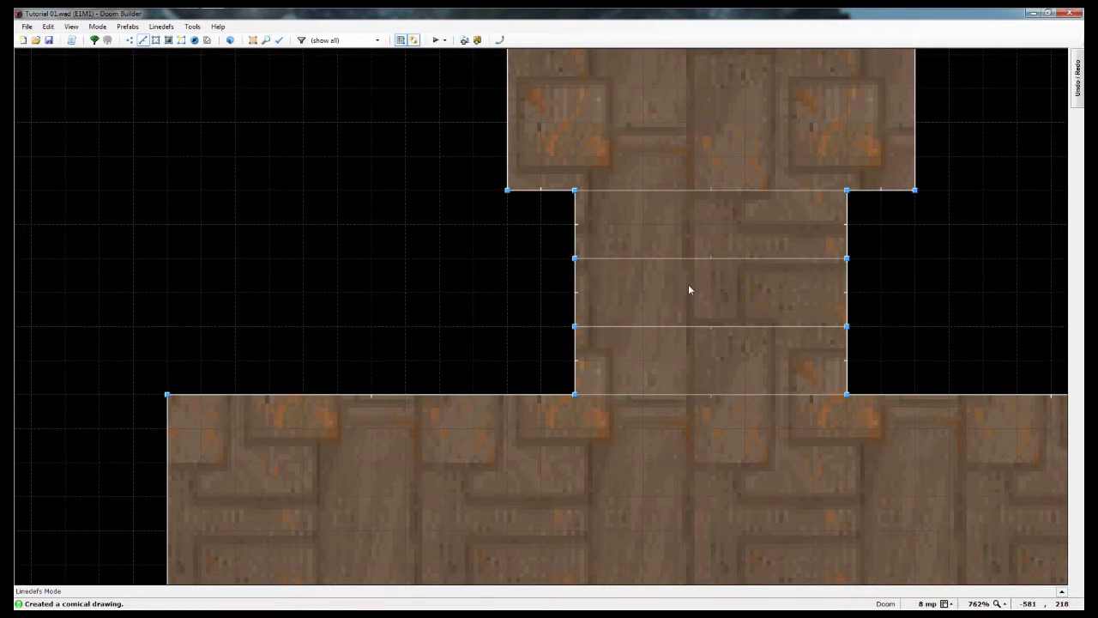
Step: Set the ceiling height of the middle door sector to 0
{"action": "key", "text": "s"}
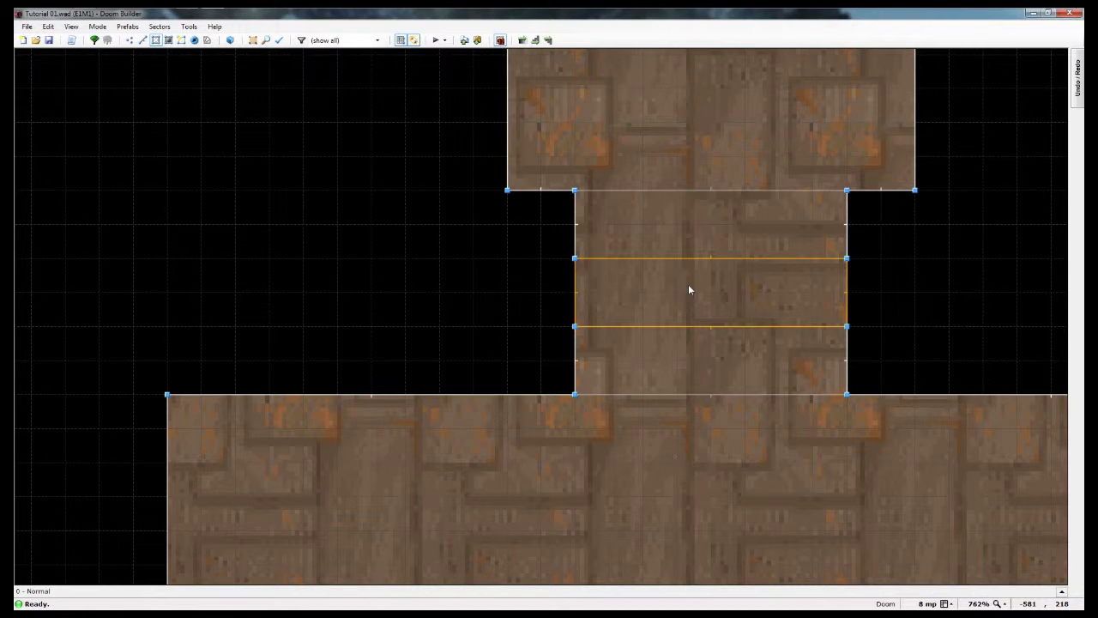
{"action": "right_click", "coordinate": [688, 284]}
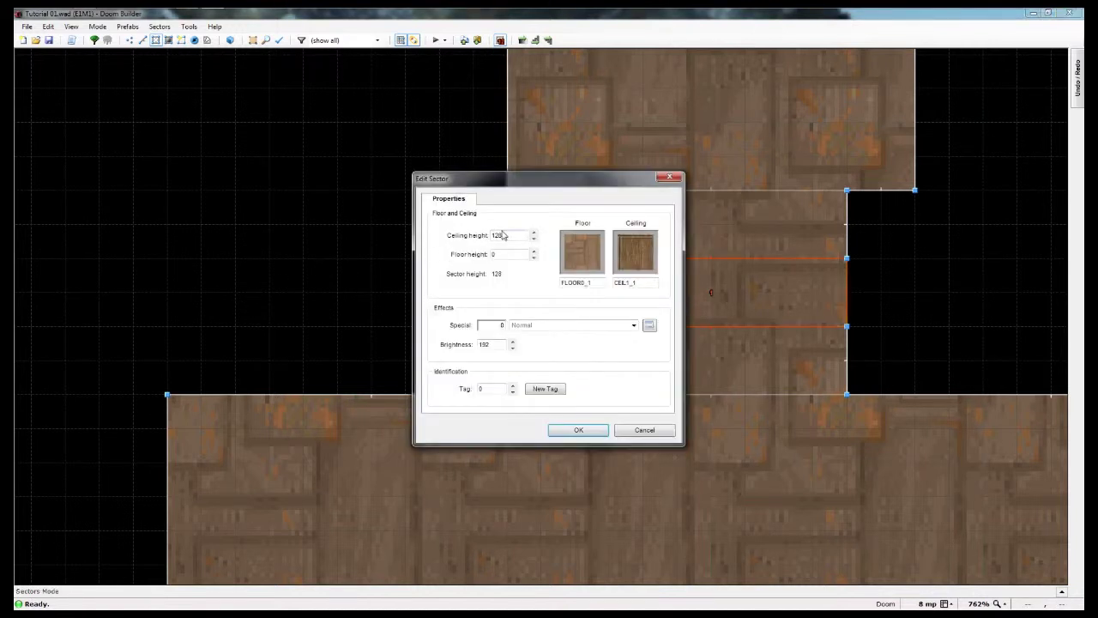
{"action": "left_click_drag", "start_coordinate": [511, 239], "coordinate": [488, 233]}
{"action": "type", "text": "0"}
{"action": "left_click", "coordinate": [578, 430]}
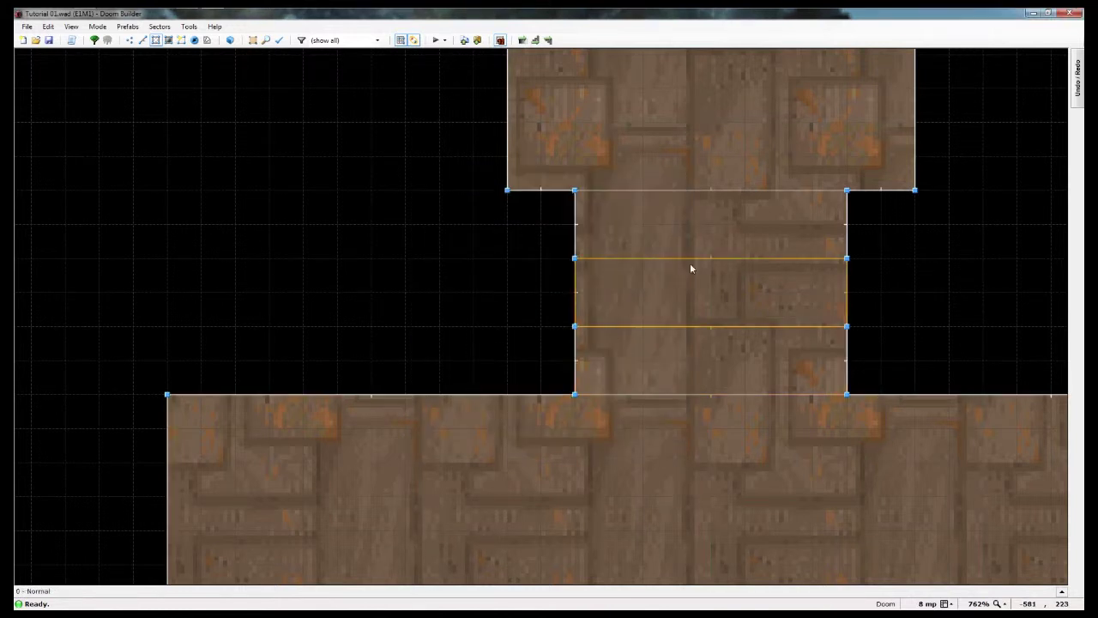
Step: In the 3D view, apply the DOOR1 upper texture to both untextured faces of the middle door sector
{"action": "key", "text": "w"}
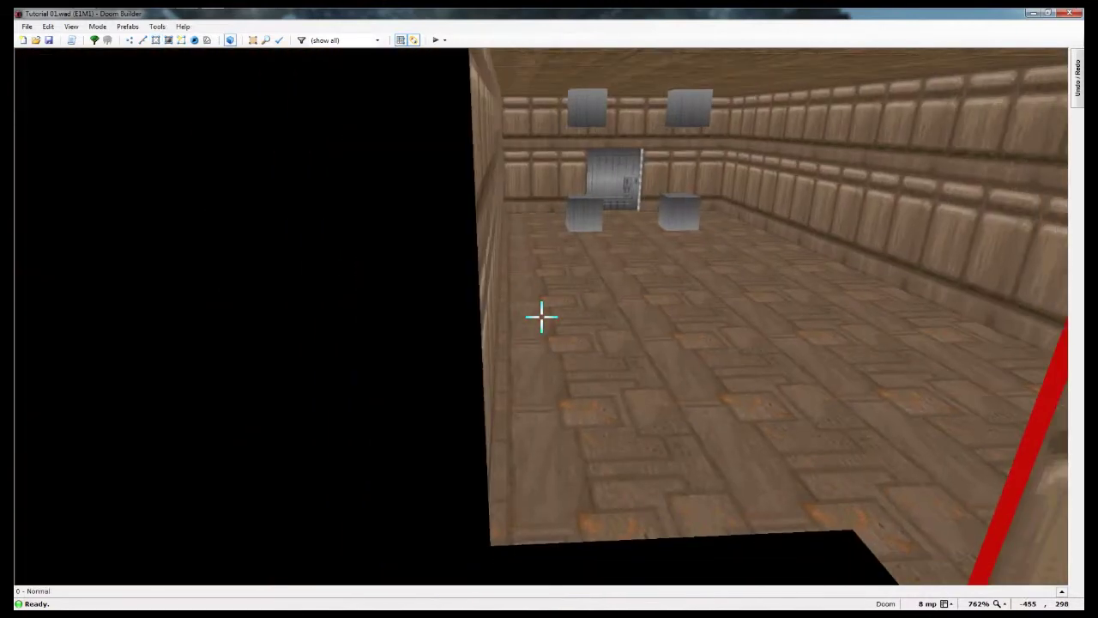
{"action": "key", "text": "w"}
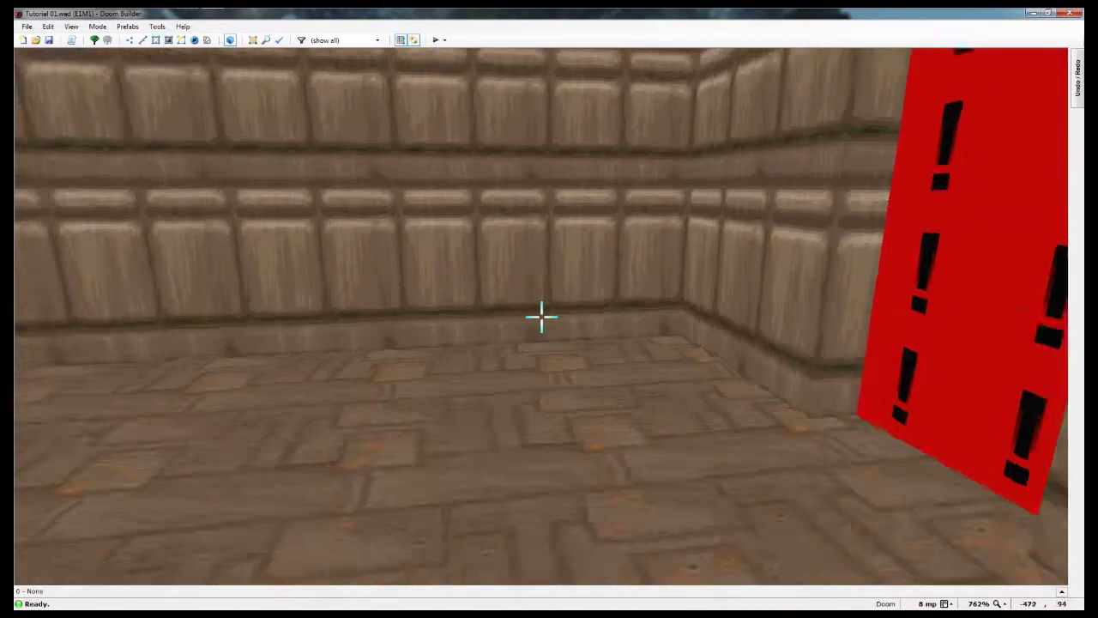
{"action": "key", "text": "w"}
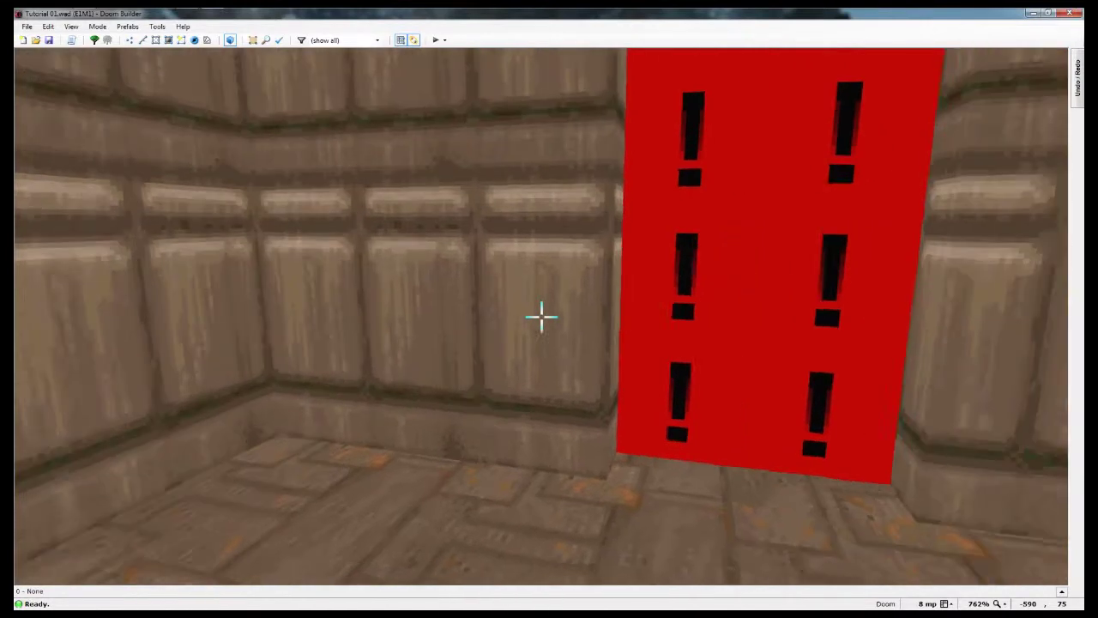
{"action": "key", "text": "e"}
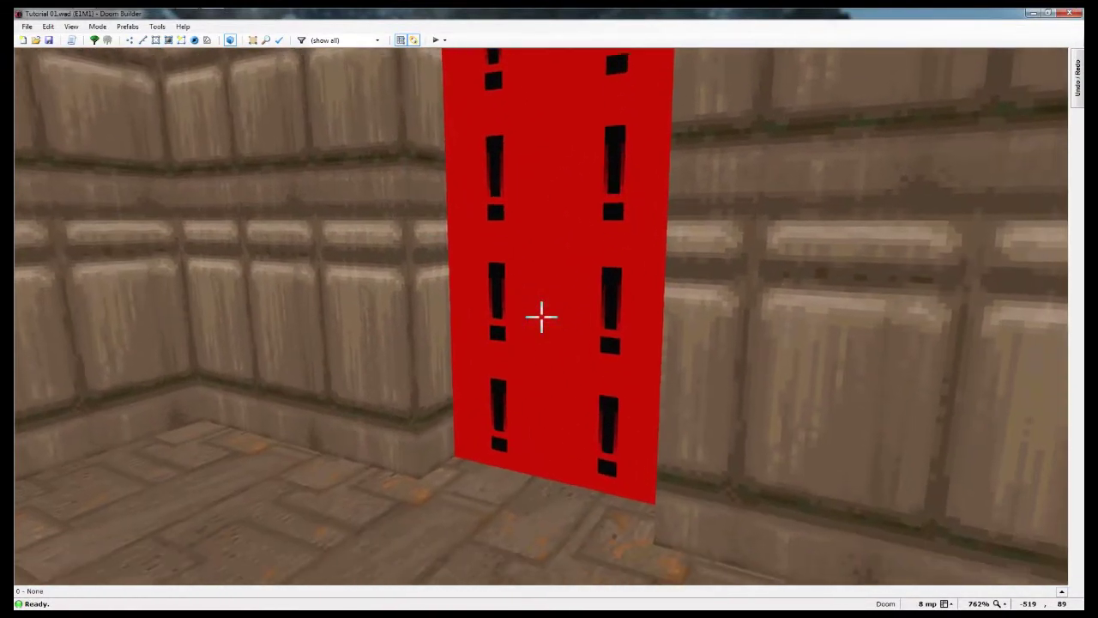
{"action": "key", "text": "e"}
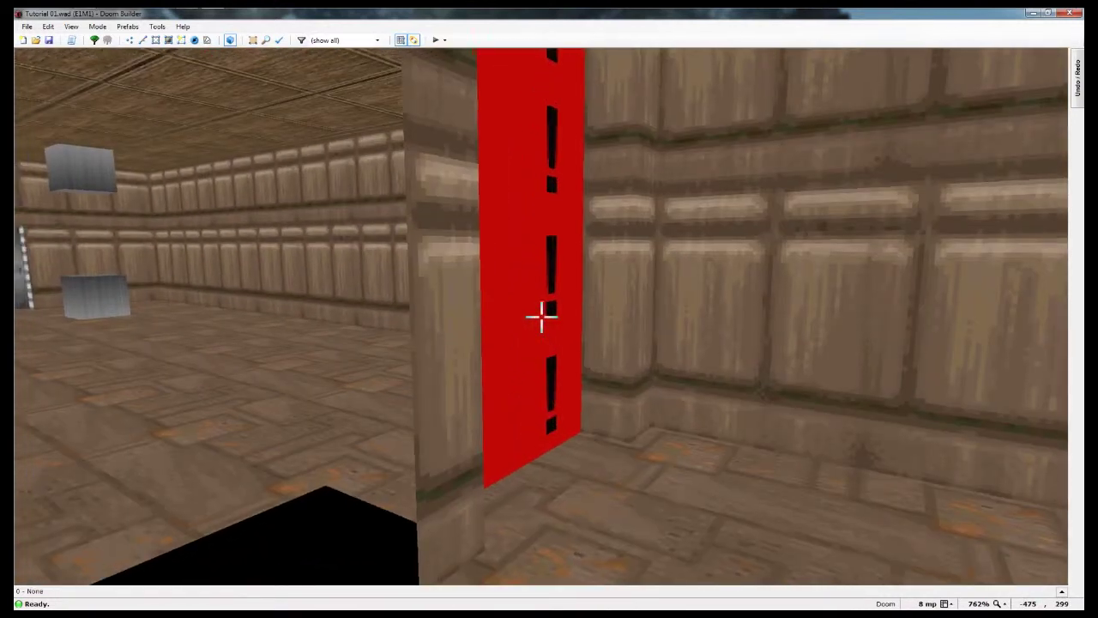
{"action": "left_click", "coordinate": [541, 317]}
{"action": "right_click", "coordinate": [542, 317]}
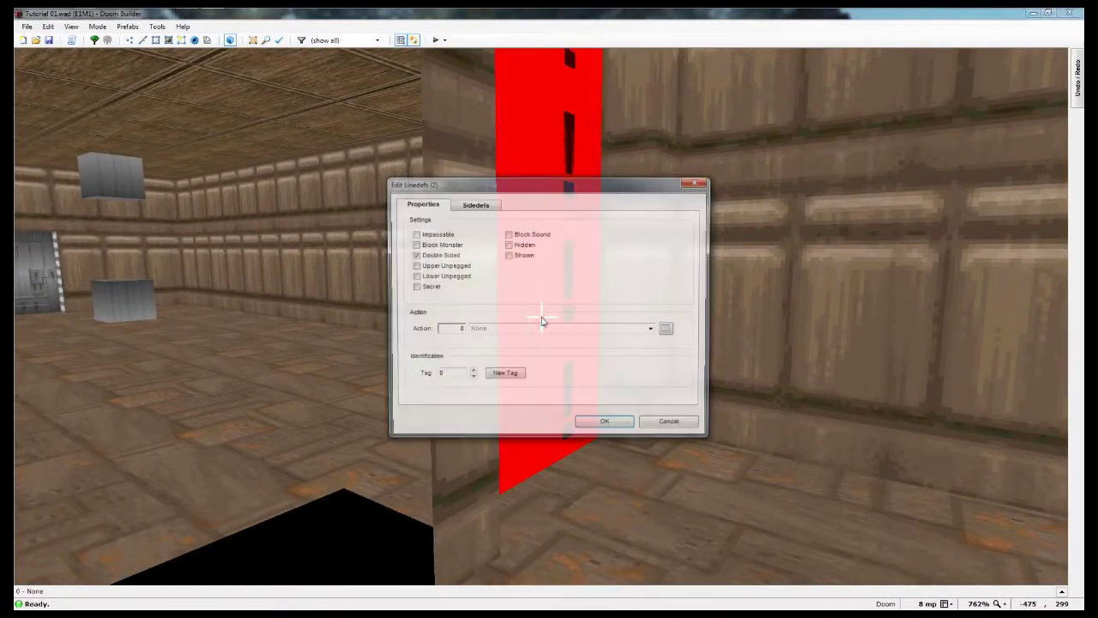
{"action": "left_click", "coordinate": [470, 206]}
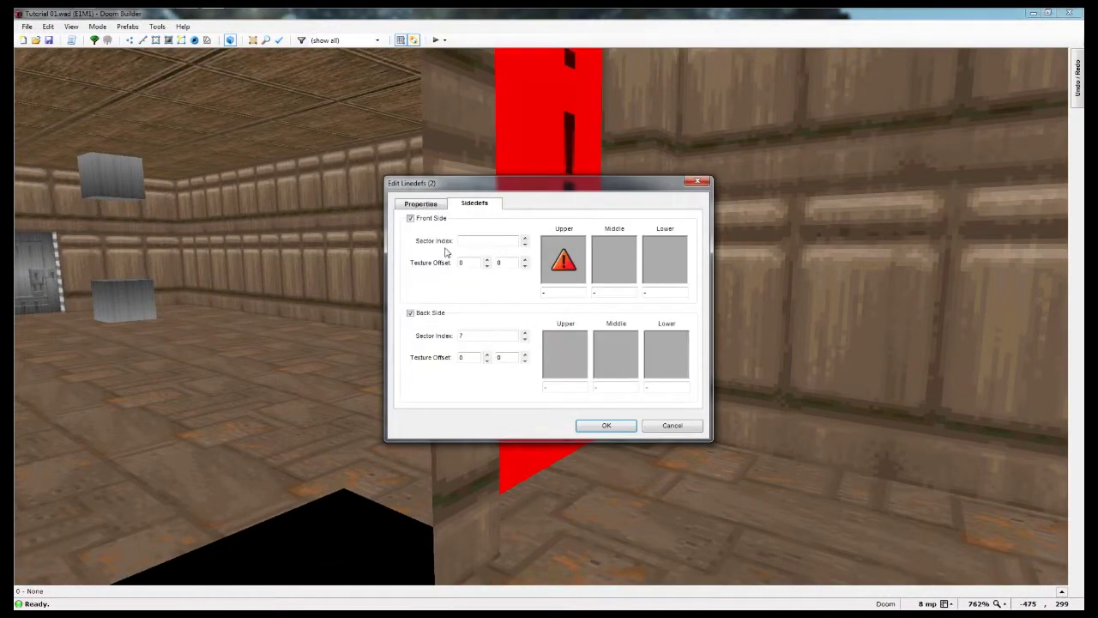
{"action": "left_click", "coordinate": [571, 273]}
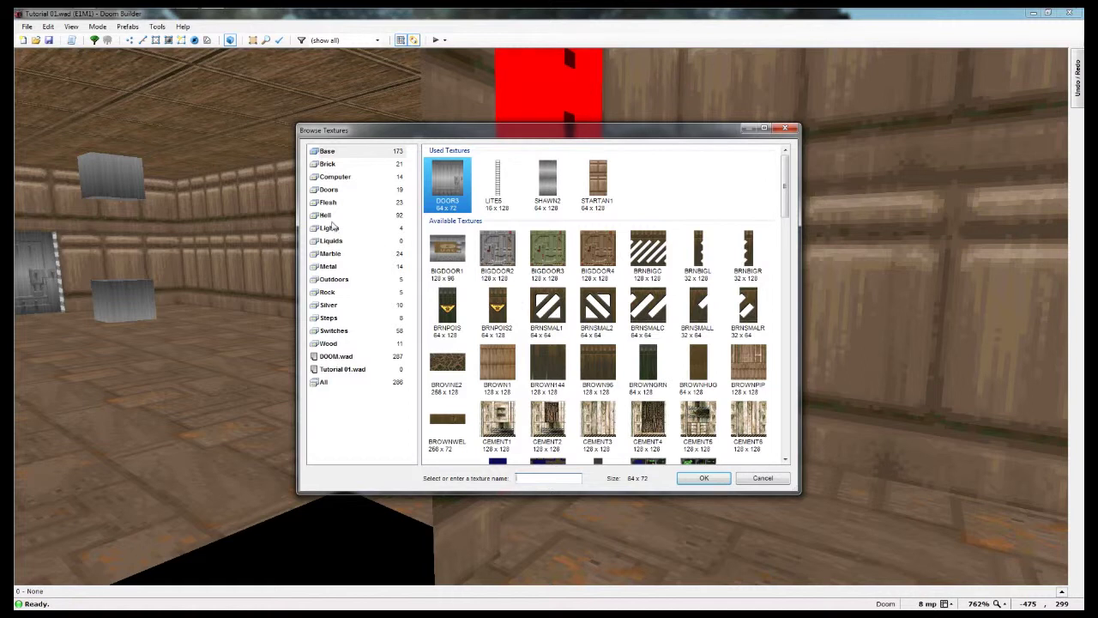
{"action": "left_click", "coordinate": [324, 192]}
{"action": "left_click", "coordinate": [445, 324]}
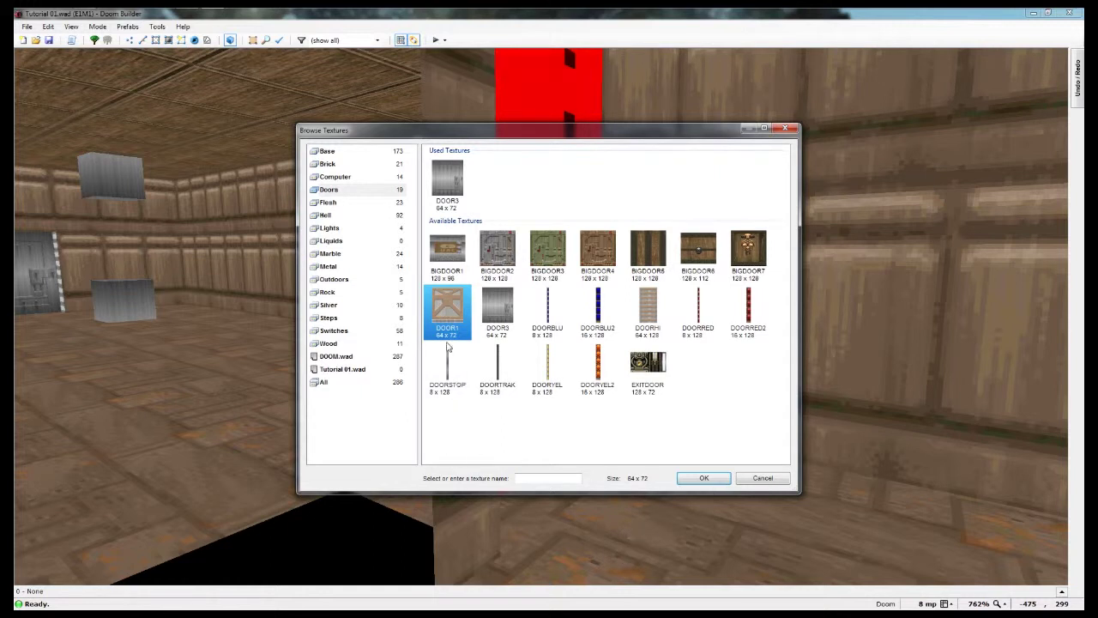
{"action": "left_click", "coordinate": [685, 480]}
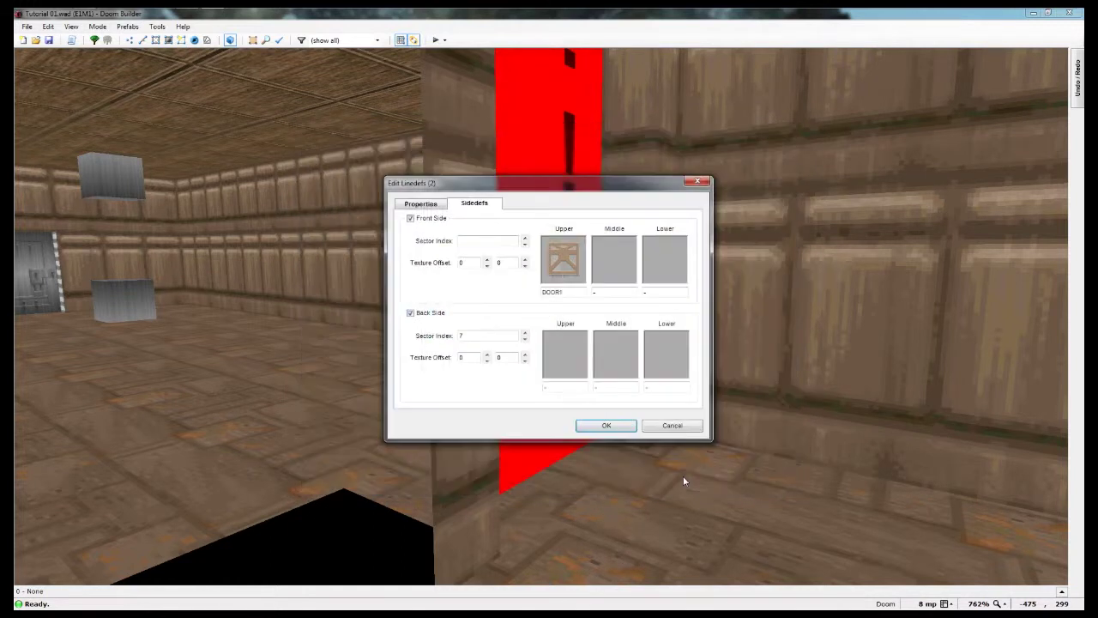
{"action": "left_click", "coordinate": [605, 426]}
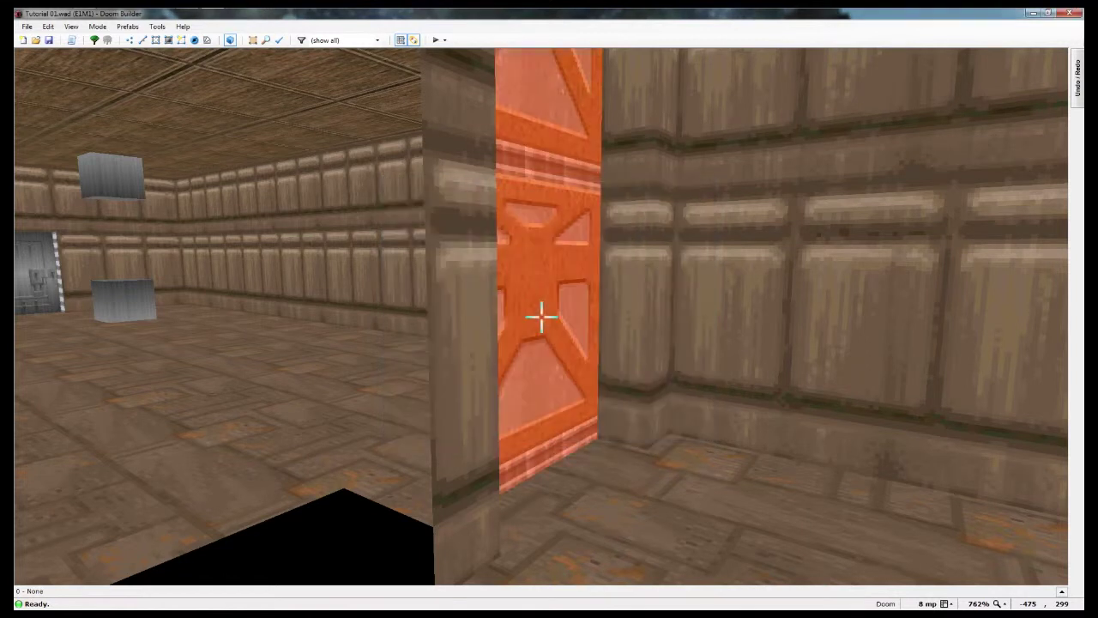
Step: Try adjusting the ceiling height of the doorway sector beside the door in the 3D view, ending at 128
{"action": "key", "text": "s"}
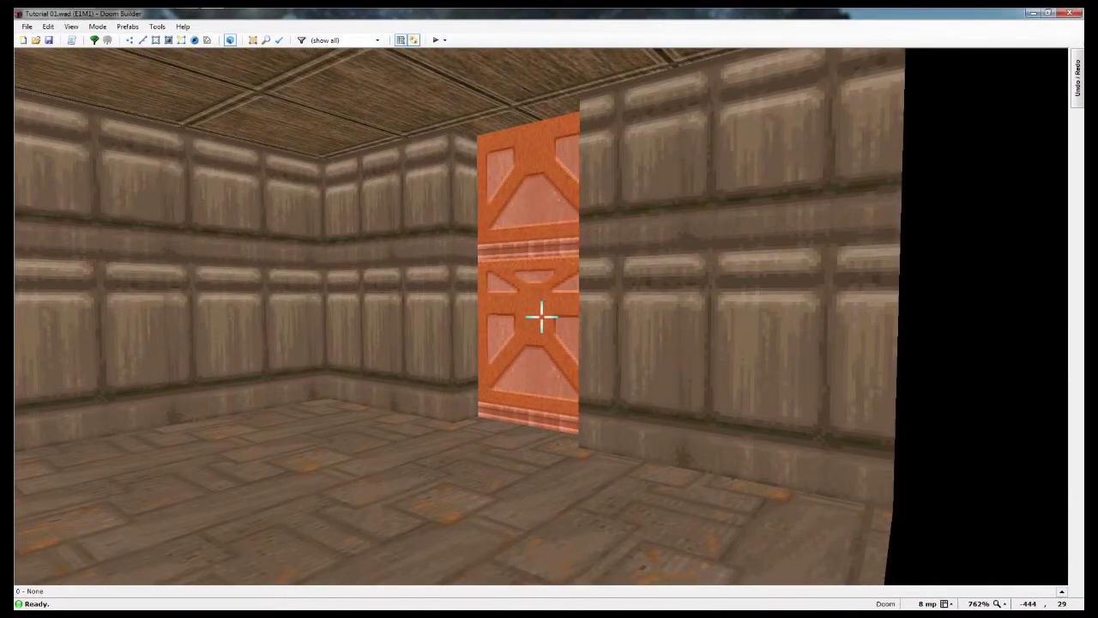
{"action": "key", "text": "q"}
{"action": "key", "text": "q"}
{"action": "key", "text": "w"}
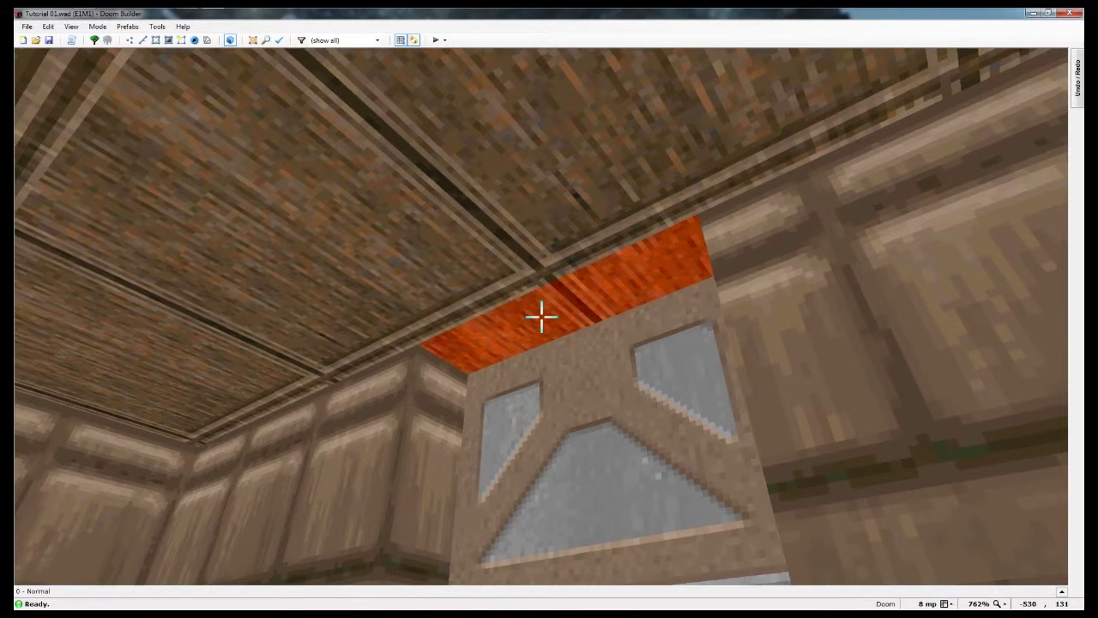
{"action": "scroll", "coordinate": [541, 317], "scroll_direction": "up", "scroll_amount": 4}
{"action": "scroll", "coordinate": [541, 317], "scroll_direction": "up", "scroll_amount": 2}
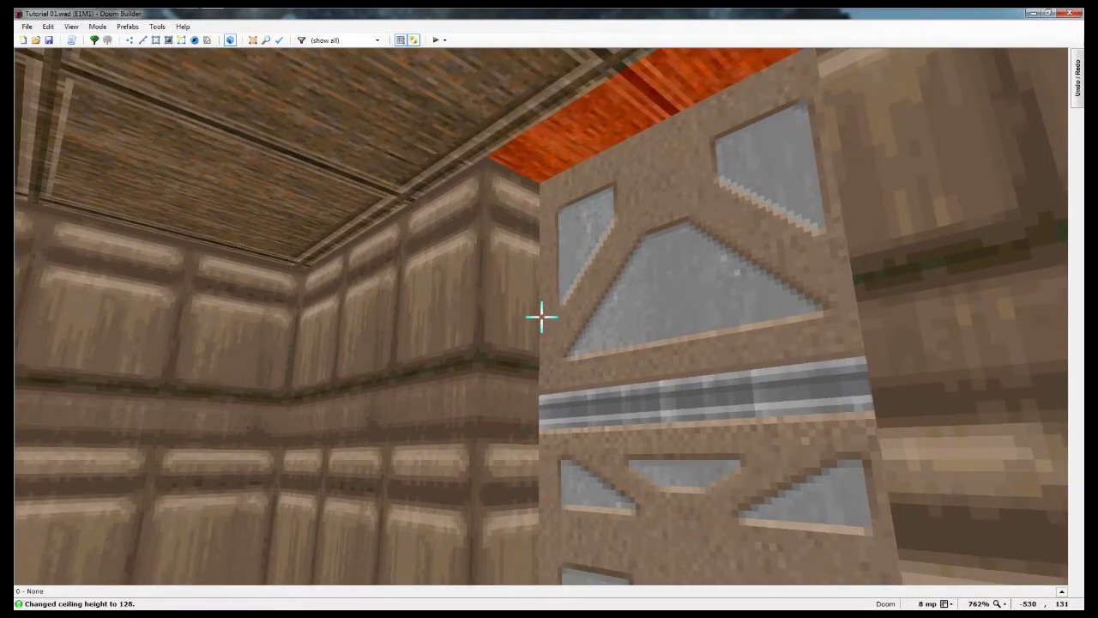
Step: Set the ceiling height of the two outer doorway sectors to 72 and clear the sector selection
{"action": "key", "text": "q"}
{"action": "left_click", "coordinate": [657, 363]}
{"action": "left_click", "coordinate": [655, 237]}
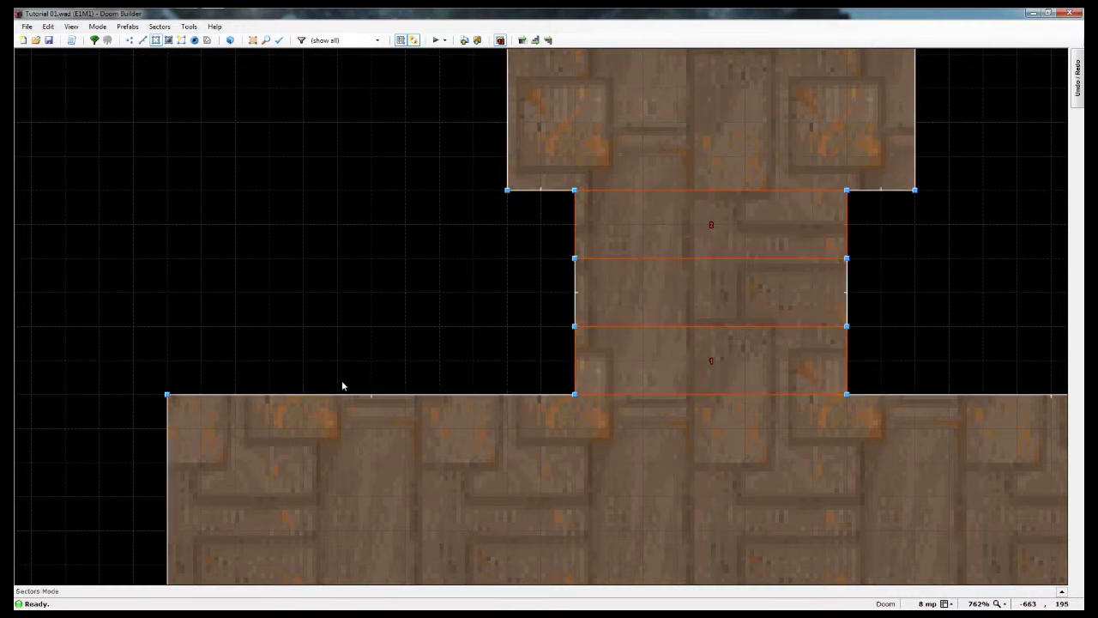
{"action": "right_click", "coordinate": [619, 368]}
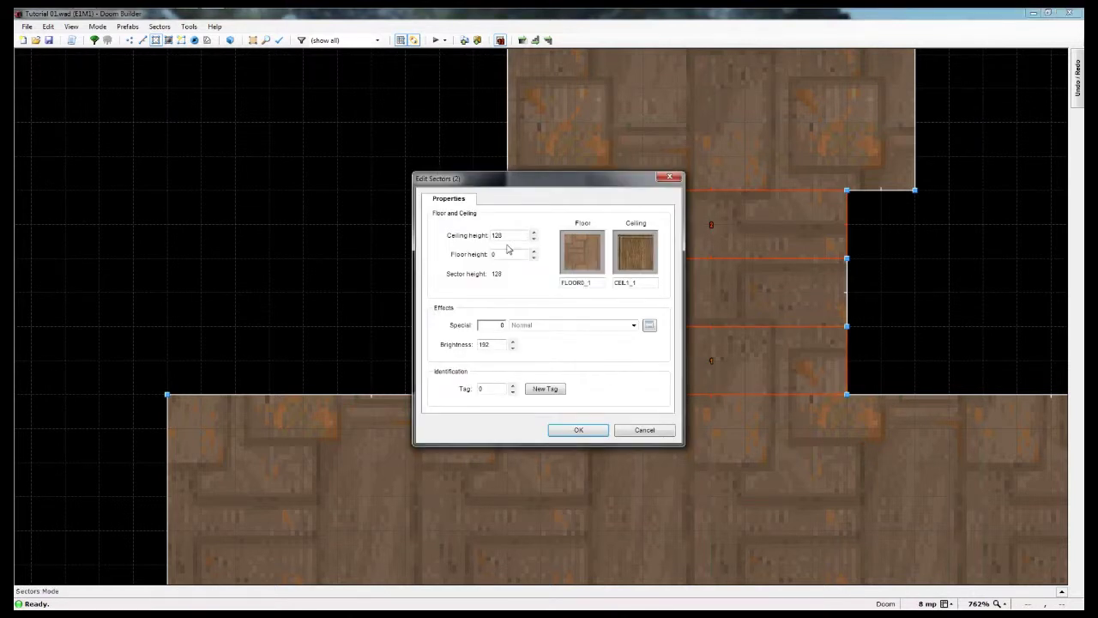
{"action": "mouse_move", "coordinate": [492, 238]}
{"action": "left_mouse_down"}
{"action": "mouse_move", "coordinate": [503, 238]}
{"action": "mouse_move", "coordinate": [477, 237]}
{"action": "mouse_move", "coordinate": [491, 236]}
{"action": "left_mouse_up"}
{"action": "type", "text": "72"}
{"action": "left_click", "coordinate": [569, 430]}
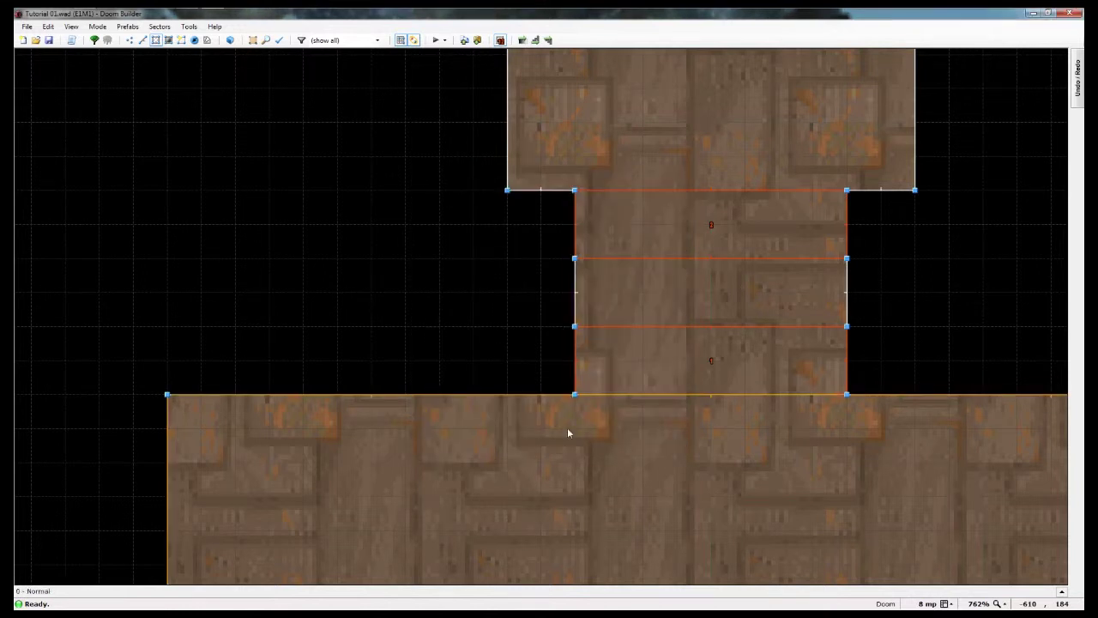
{"action": "key", "text": "c"}
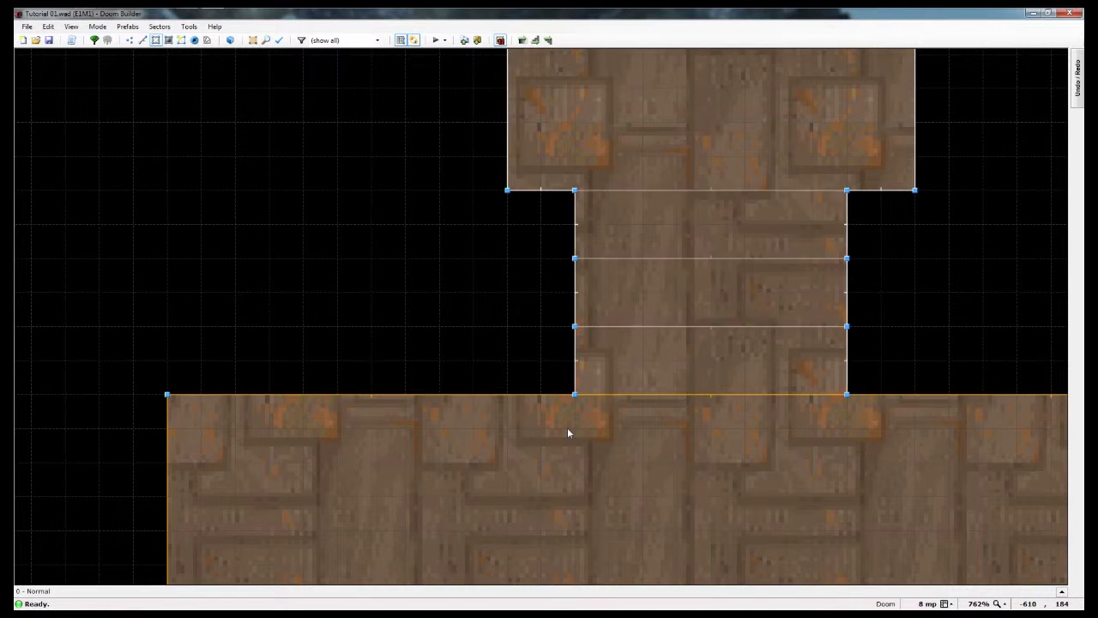
Step: Examine the doorway and its door texture in 3D from both the main room and the corridor
{"action": "key", "text": "w"}
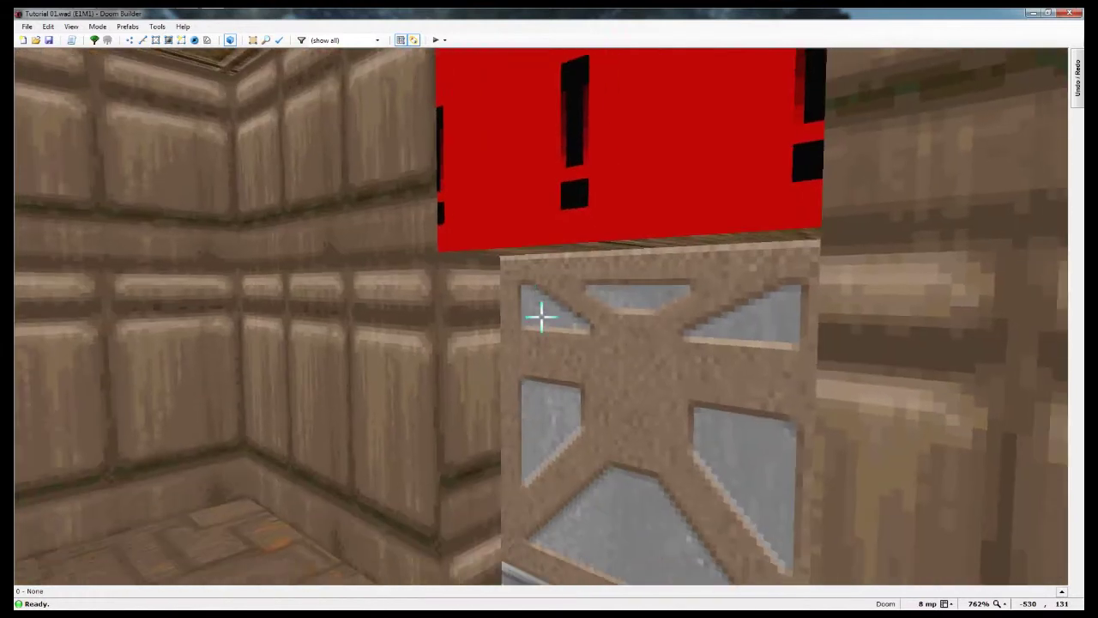
{"action": "key", "text": "w"}
{"action": "key", "text": "w"}
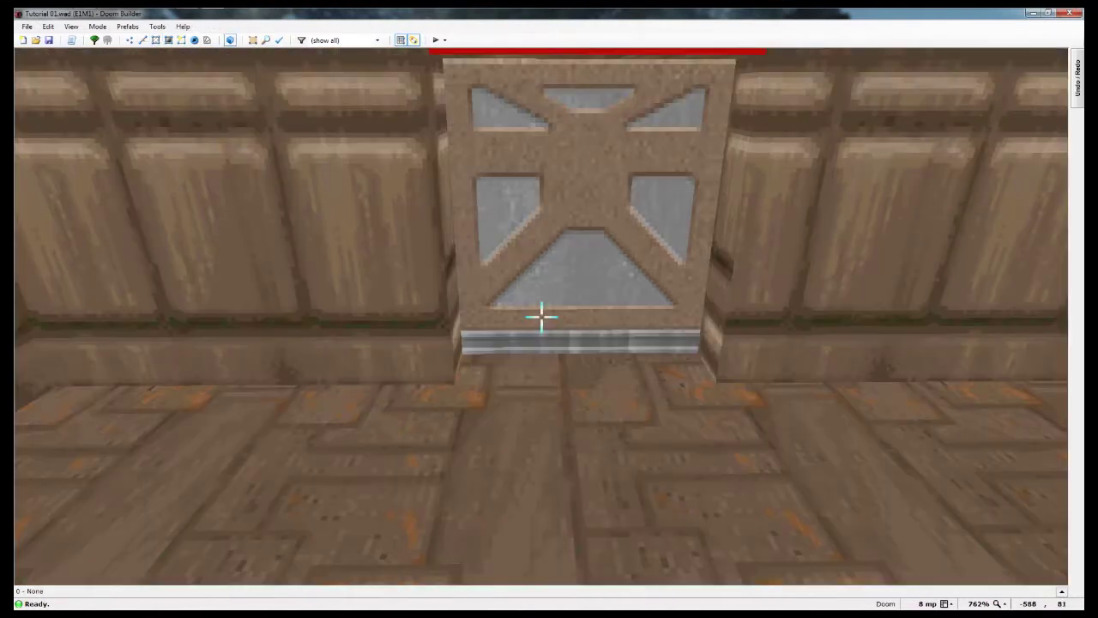
{"action": "key", "text": "e"}
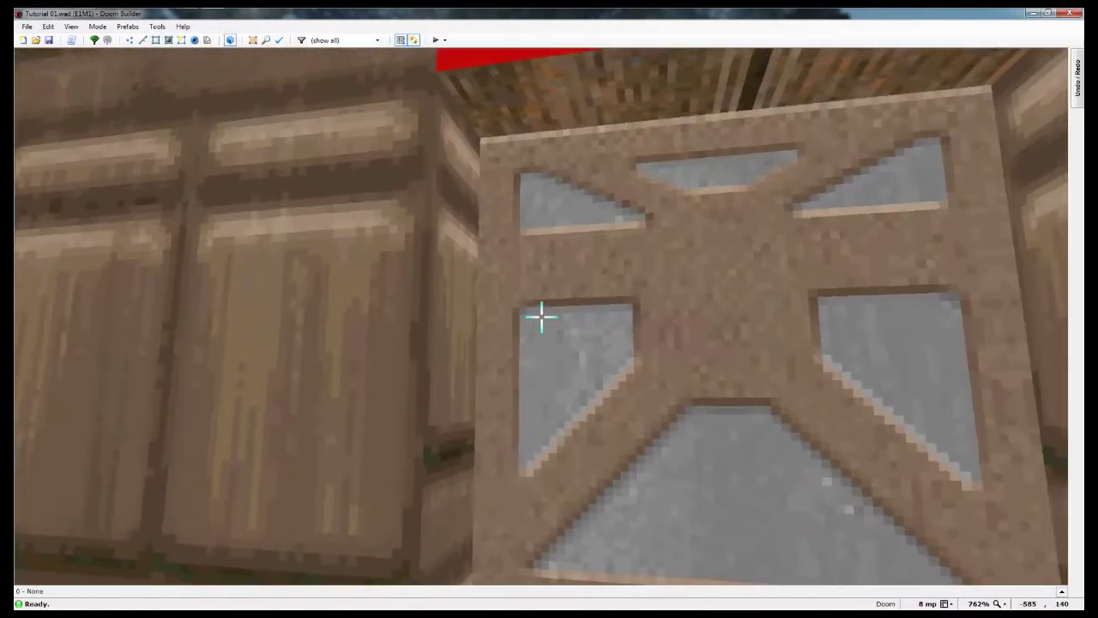
{"action": "key", "text": "d"}
{"action": "key", "text": "e"}
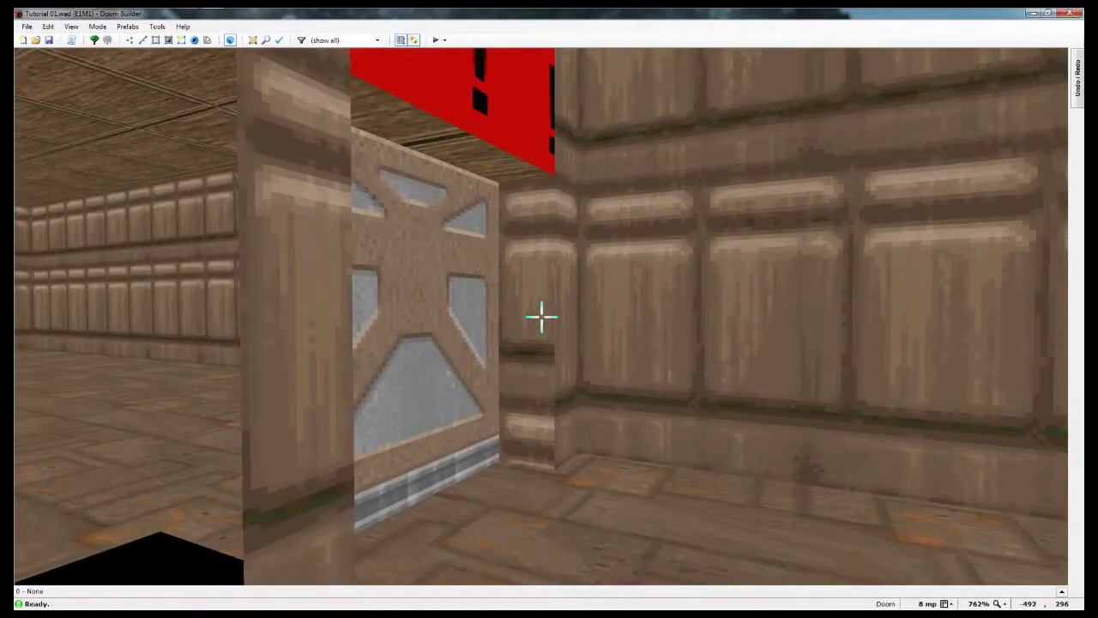
{"action": "key", "text": "e"}
{"action": "key", "text": "e"}
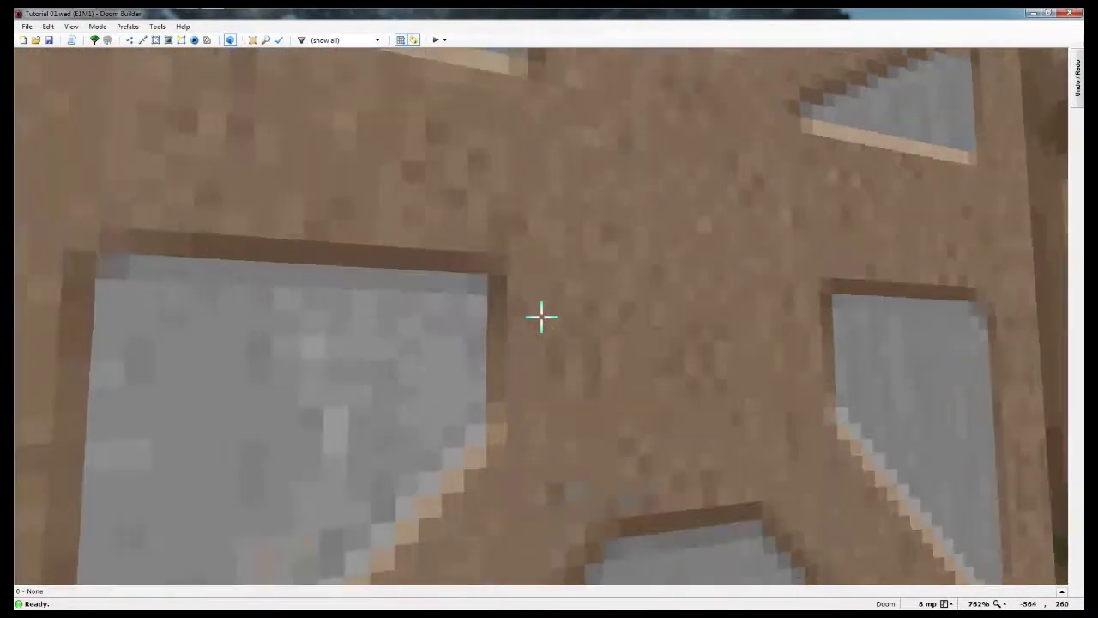
Step: Apply the STARTAN1 upper texture to the two untextured wall faces above the doorway, one on each side
{"action": "key", "text": "d"}
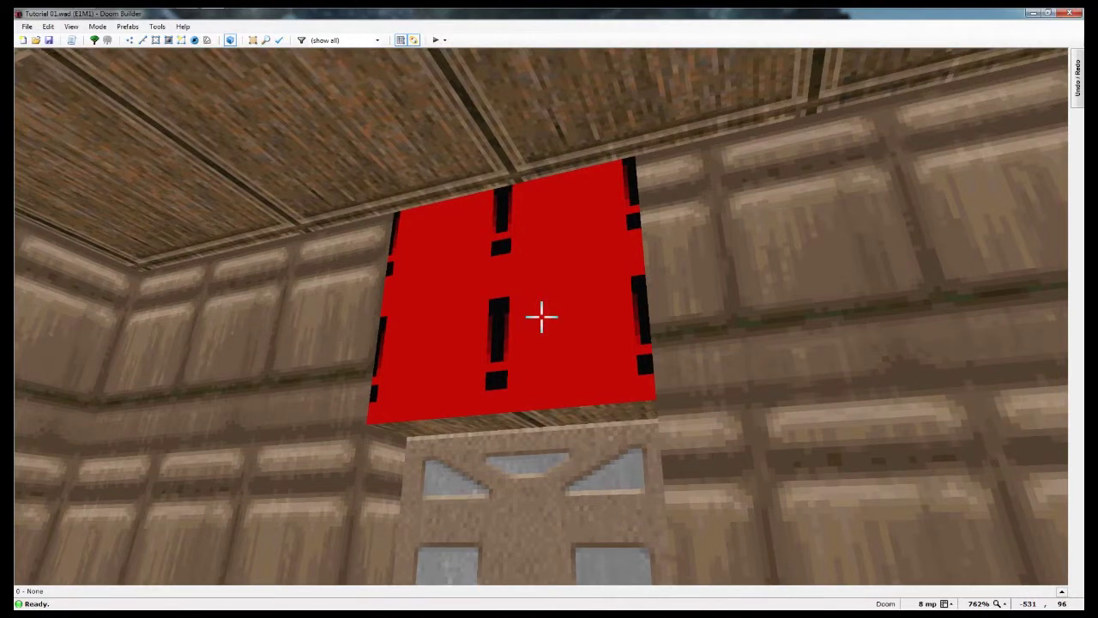
{"action": "left_click", "coordinate": [541, 316]}
{"action": "key", "text": "f"}
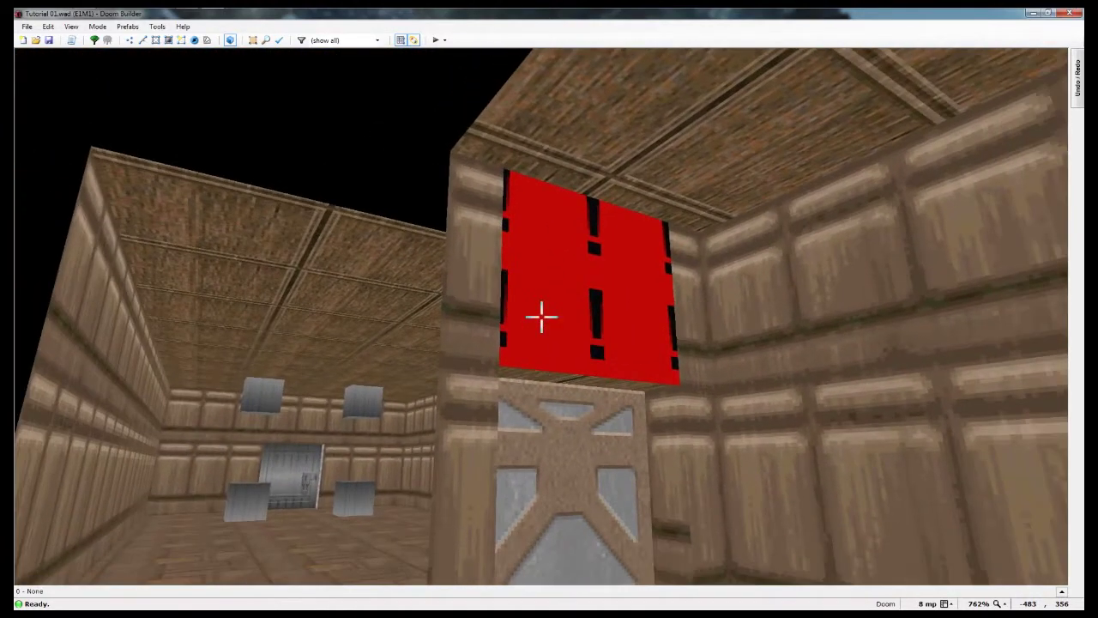
{"action": "left_click", "coordinate": [541, 317]}
{"action": "right_click", "coordinate": [541, 317]}
{"action": "left_click", "coordinate": [477, 206]}
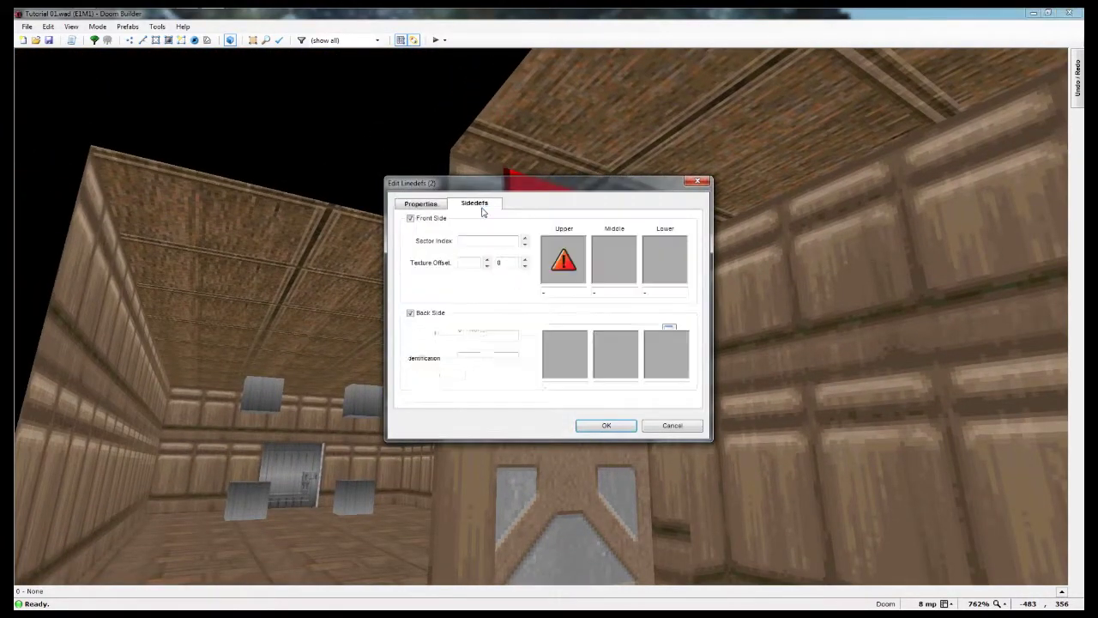
{"action": "left_click", "coordinate": [568, 262]}
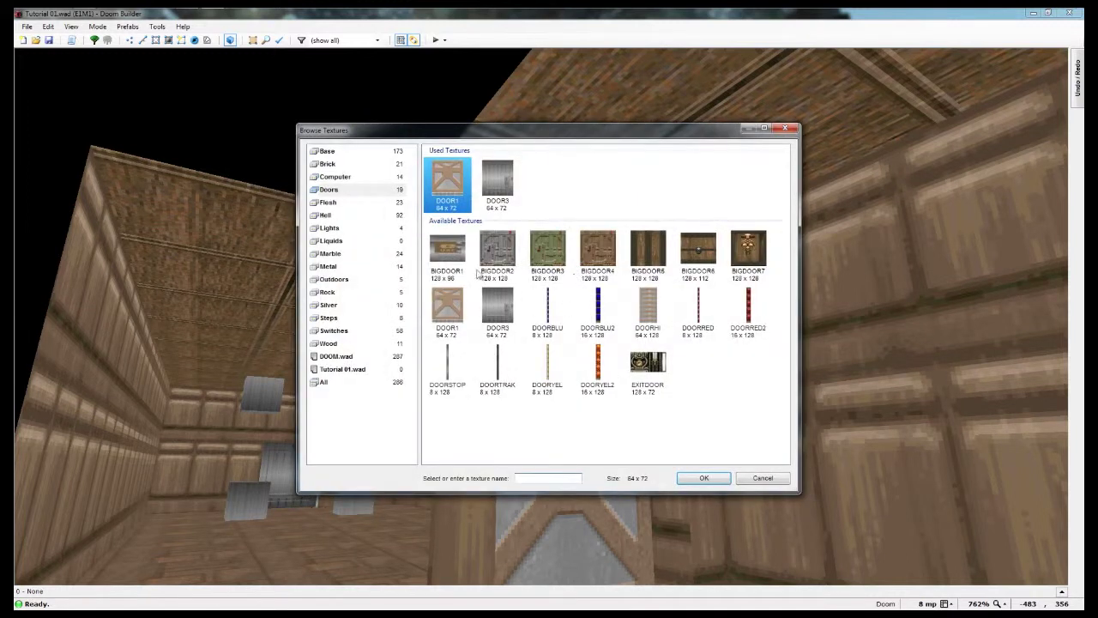
{"action": "left_click", "coordinate": [333, 153]}
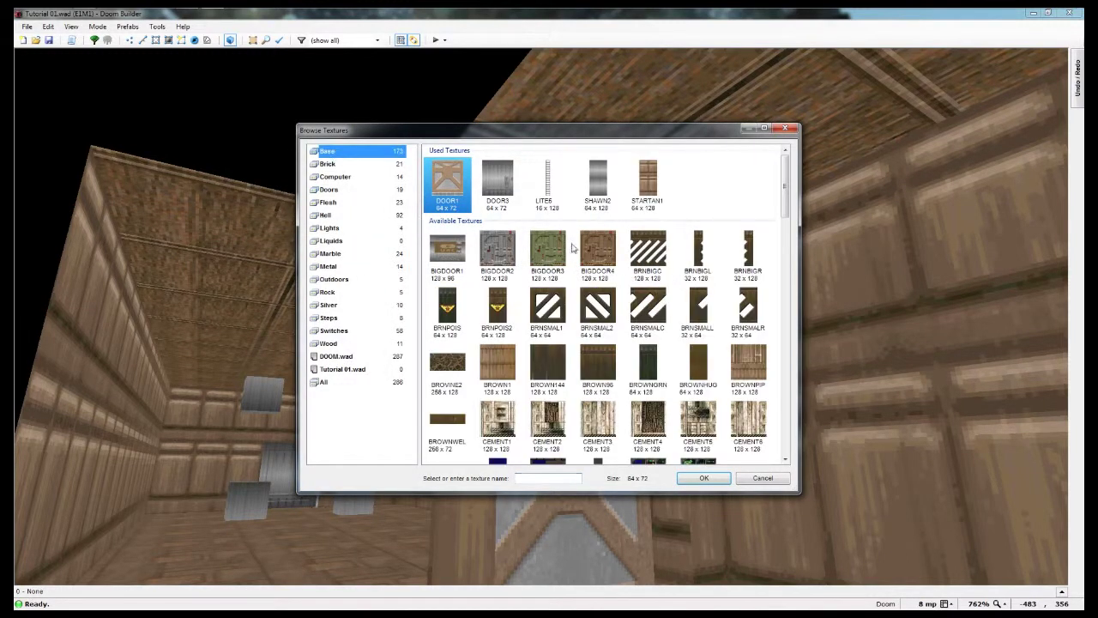
{"action": "left_click", "coordinate": [650, 183]}
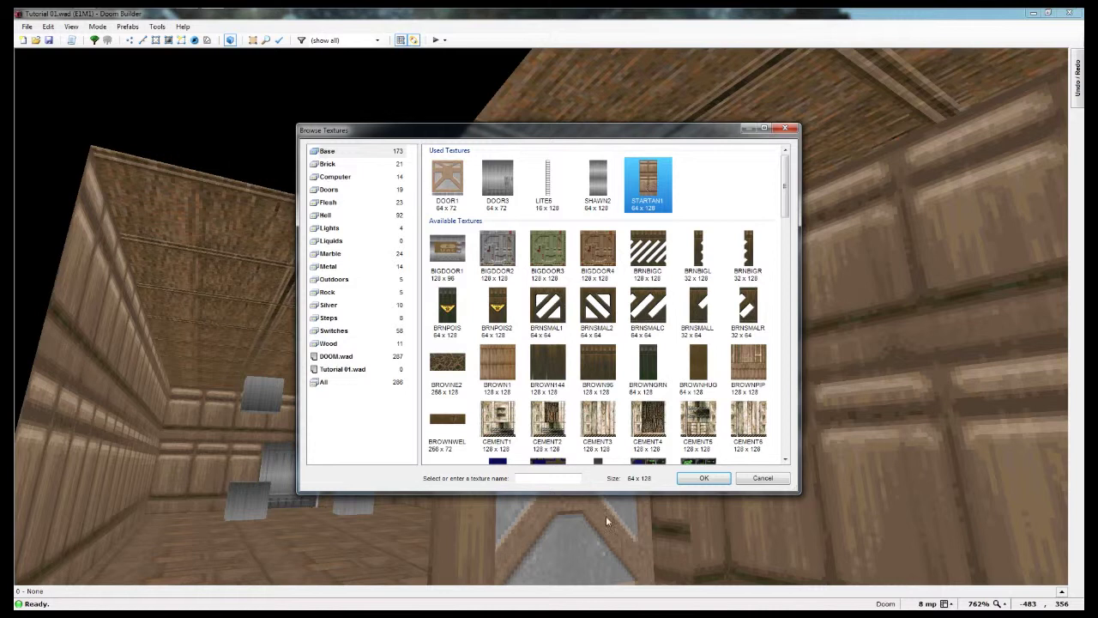
{"action": "left_click", "coordinate": [699, 477]}
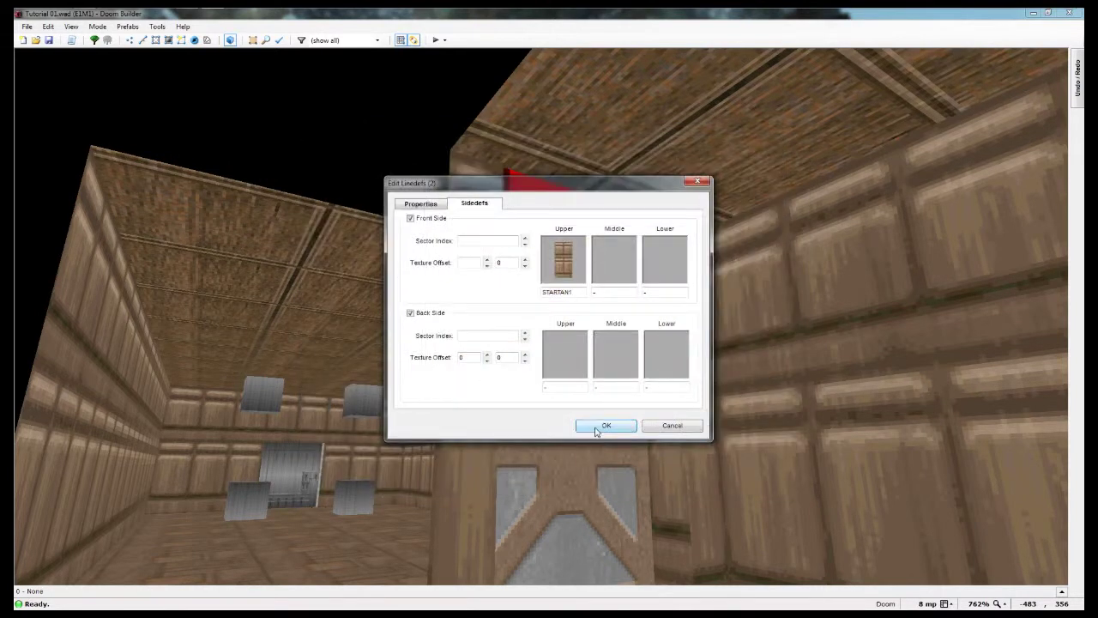
{"action": "left_click", "coordinate": [605, 425]}
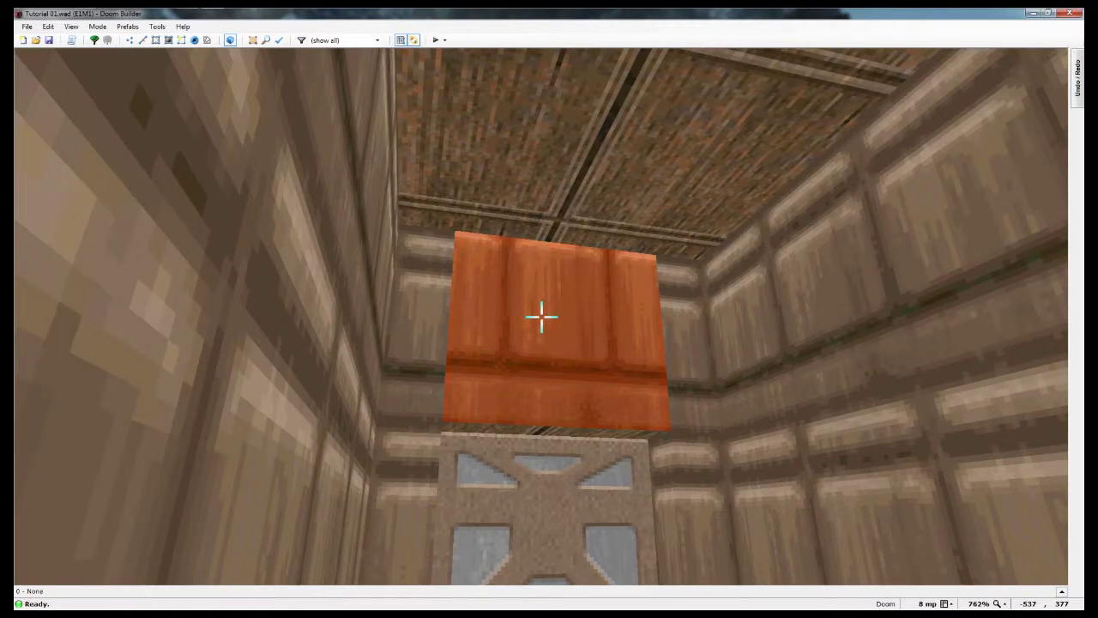
Step: Shift the STARTAN1 upper texture above the doorway vertically to offset -72 so it lines up with the neighbouring walls, then clear the selection
{"action": "key", "text": "Down"}
{"action": "key", "text": "Down"}
{"action": "key", "text": "Down"}
{"action": "key", "text": "Down"}
{"action": "key", "text": "Down"}
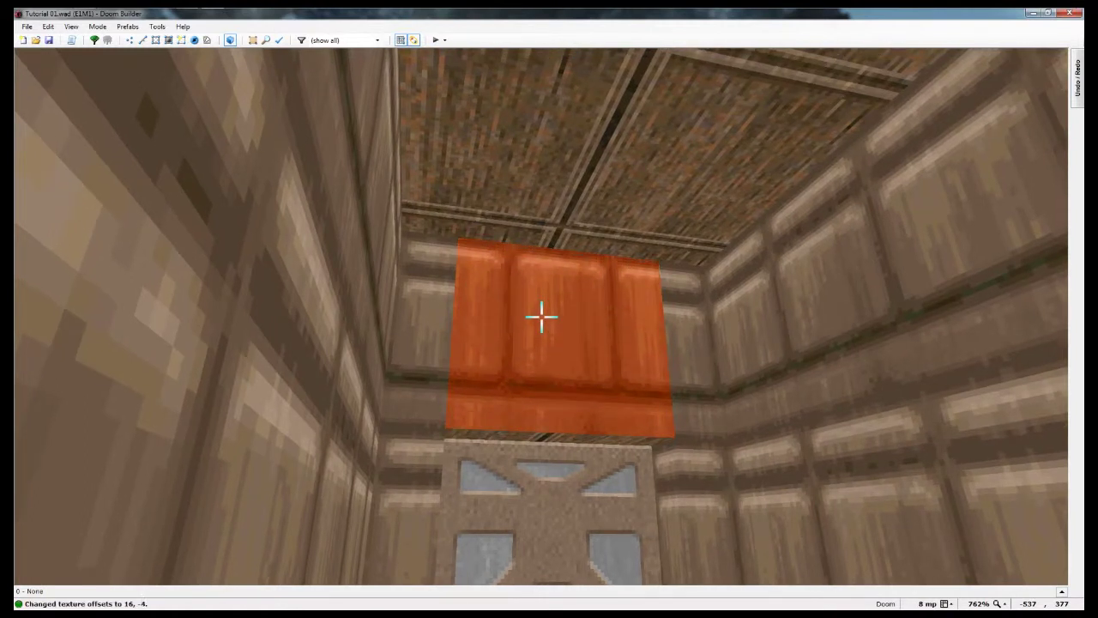
{"action": "key", "text": "shift+Down"}
{"action": "key", "text": "shift+Down"}
{"action": "key", "text": "shift+Down"}
{"action": "key", "text": "shift+Down"}
{"action": "key", "text": "shift+Down"}
{"action": "key", "text": "shift+Down"}
{"action": "key", "text": "shift+Down"}
{"action": "key", "text": "shift+Down"}
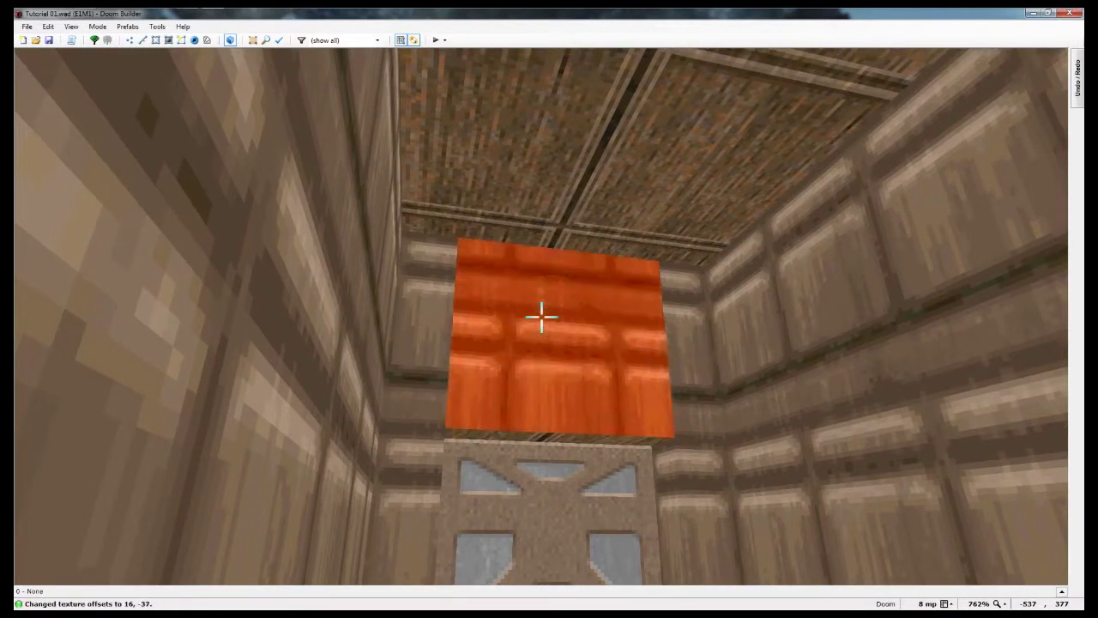
{"action": "key", "text": "shift+Down"}
{"action": "key", "text": "shift+Down"}
{"action": "key", "text": "shift+Down"}
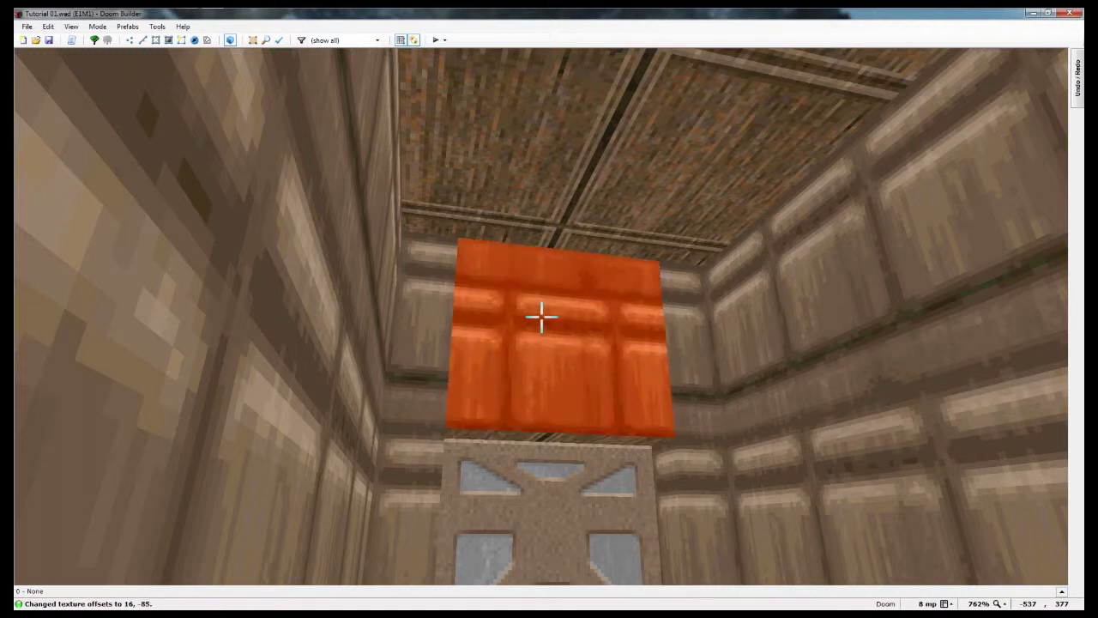
{"action": "key", "text": "shift+Down"}
{"action": "key", "text": "shift+Down"}
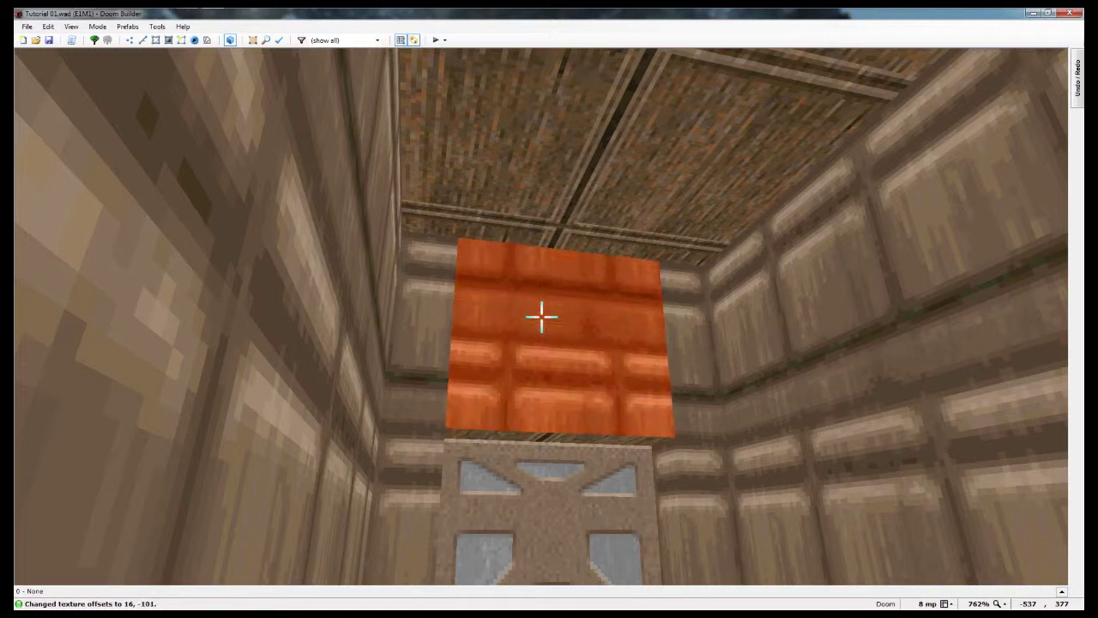
{"action": "key", "text": "Down"}
{"action": "key", "text": "Down"}
{"action": "key", "text": "Down"}
{"action": "key", "text": "Down"}
{"action": "key", "text": "Down"}
{"action": "key", "text": "Down"}
{"action": "key", "text": "Down"}
{"action": "key", "text": "Down"}
{"action": "key", "text": "Down"}
{"action": "key", "text": "Down"}
{"action": "key", "text": "Down"}
{"action": "key", "text": "Down"}
{"action": "key", "text": "Down"}
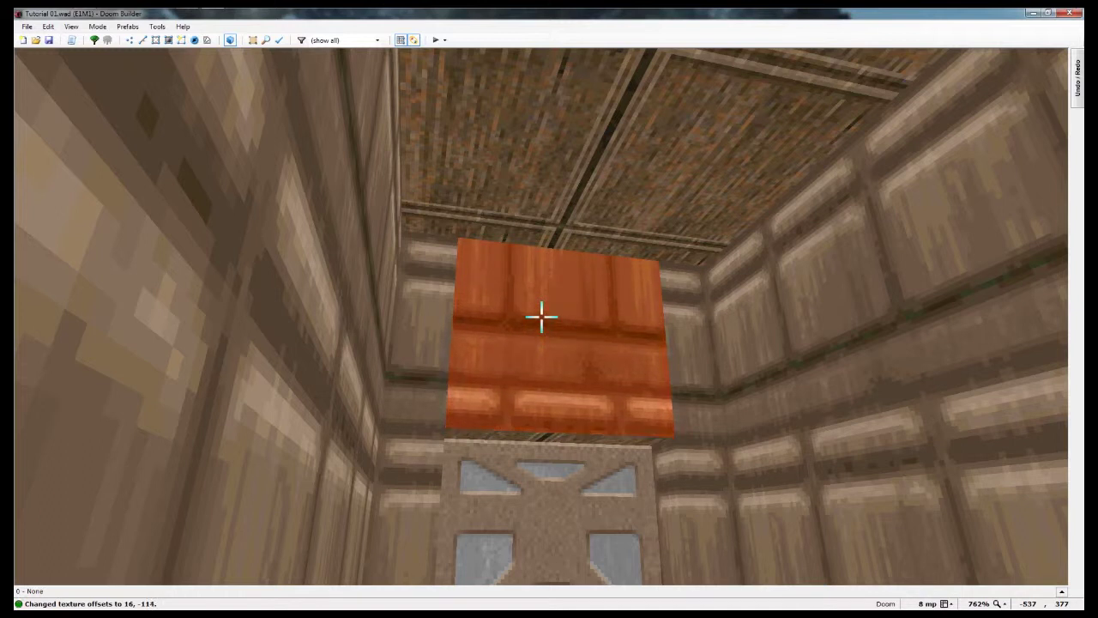
{"action": "key", "text": "Down"}
{"action": "key", "text": "Down"}
{"action": "key", "text": "Down"}
{"action": "key", "text": "Down"}
{"action": "key", "text": "Down"}
{"action": "key", "text": "Down"}
{"action": "key", "text": "Down"}
{"action": "key", "text": "Down"}
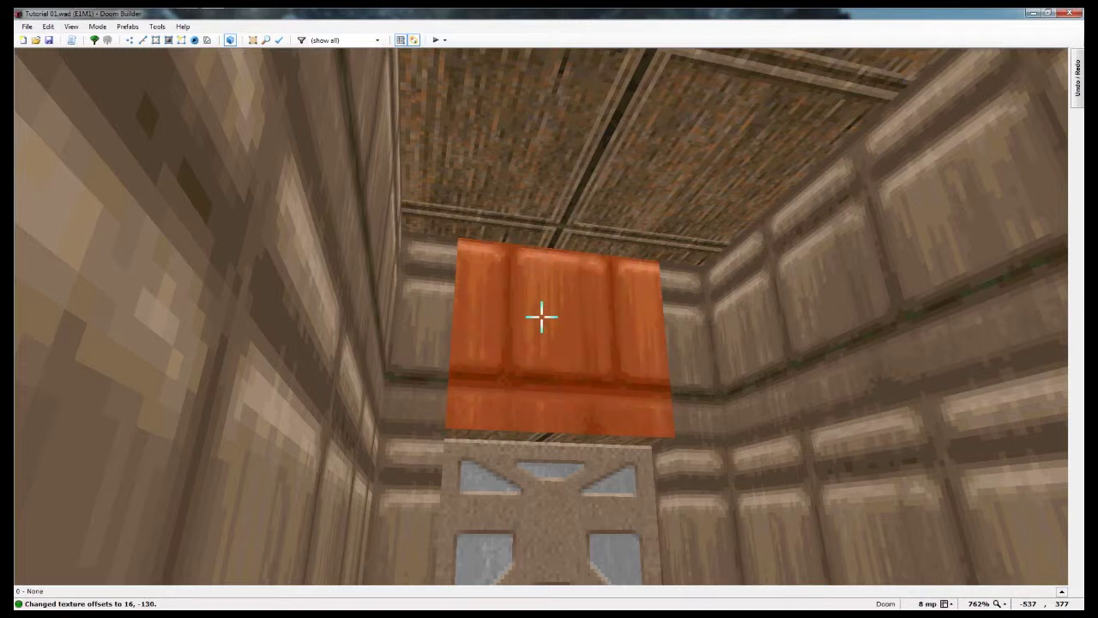
{"action": "key", "text": "shift+Up"}
{"action": "key", "text": "shift+Up"}
{"action": "key", "text": "shift+Up"}
{"action": "key", "text": "shift+Up"}
{"action": "key", "text": "shift+Up"}
{"action": "key", "text": "shift+Up"}
{"action": "key", "text": "shift+Up"}
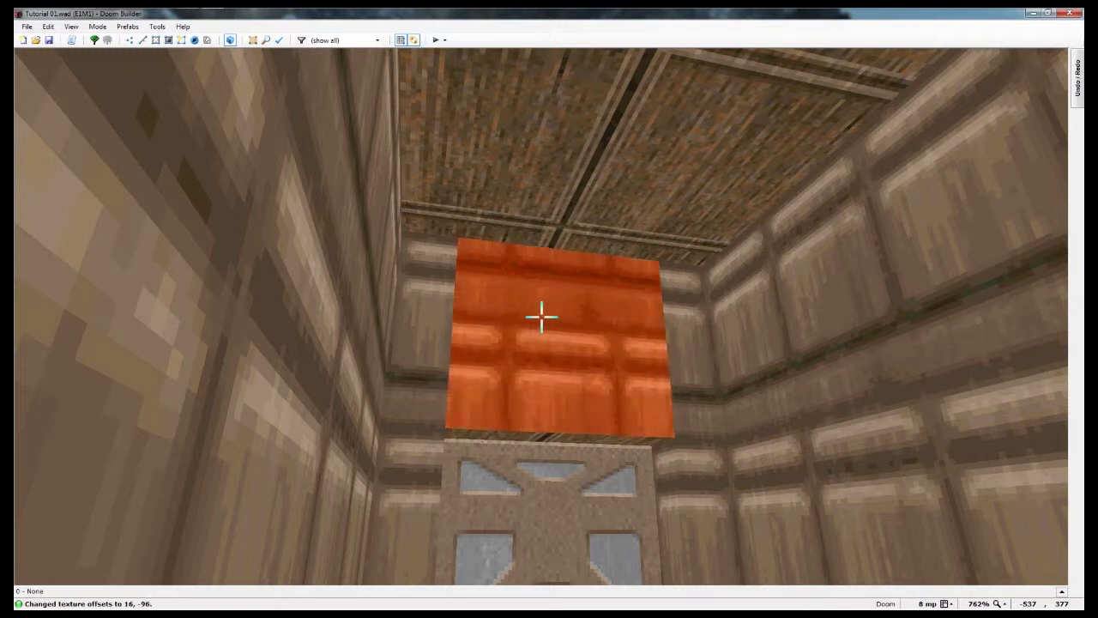
{"action": "key", "text": "Up"}
{"action": "key", "text": "Up"}
{"action": "key", "text": "Up"}
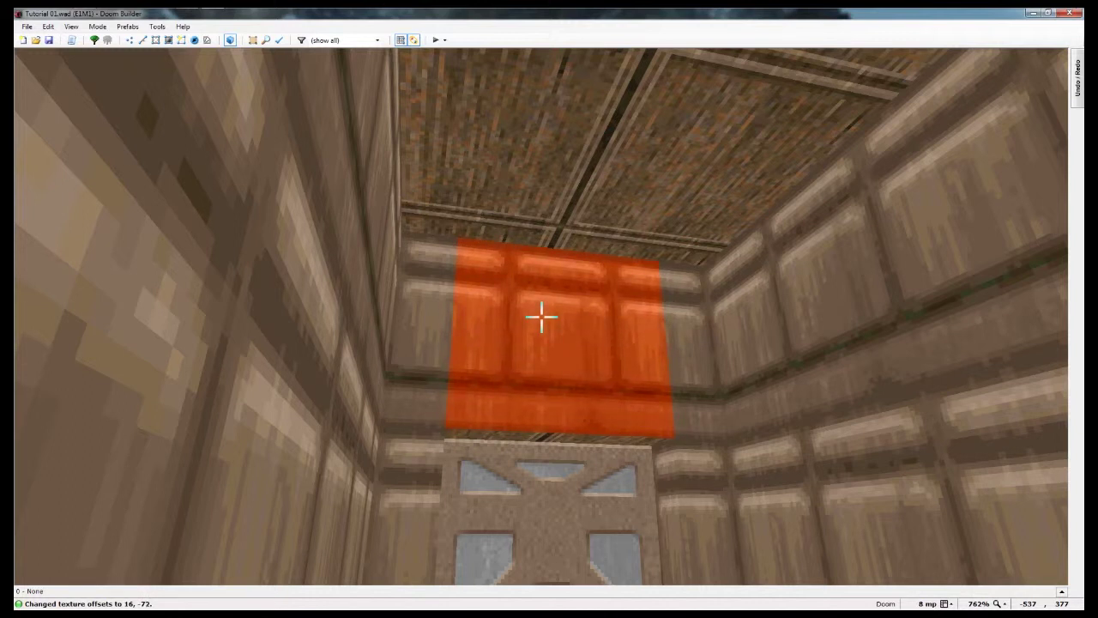
{"action": "left_click", "coordinate": [541, 317]}
Step: Align the upper texture above the main-room side of the doorway horizontally, setting its X offset to 355, and deselect it
{"action": "key", "text": "w"}
{"action": "key", "text": "w"}
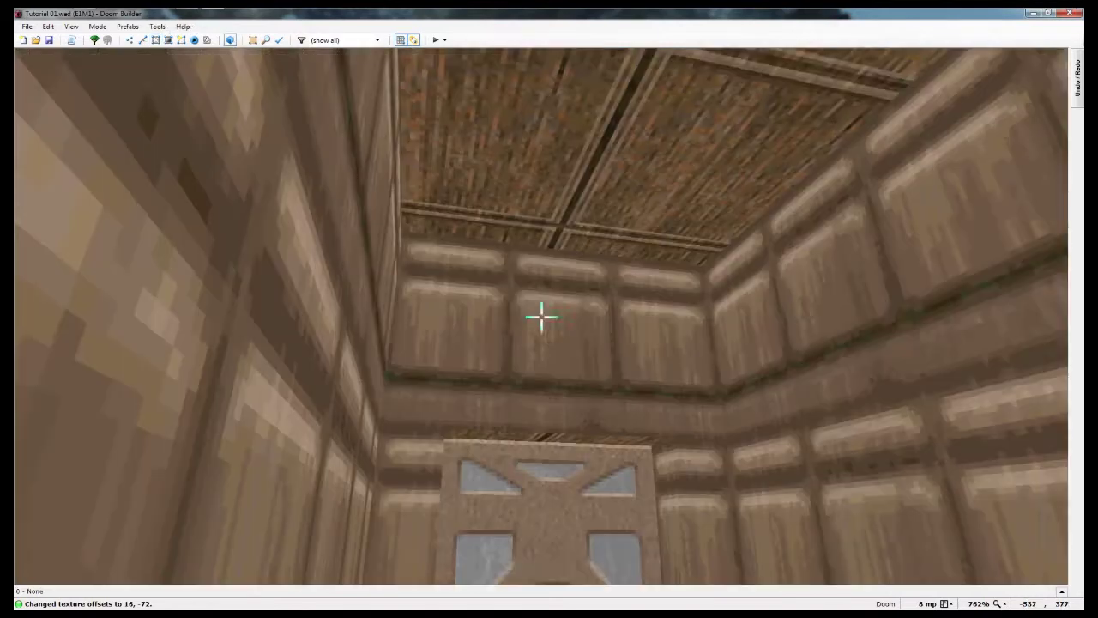
{"action": "key", "text": "d"}
{"action": "key", "text": "e"}
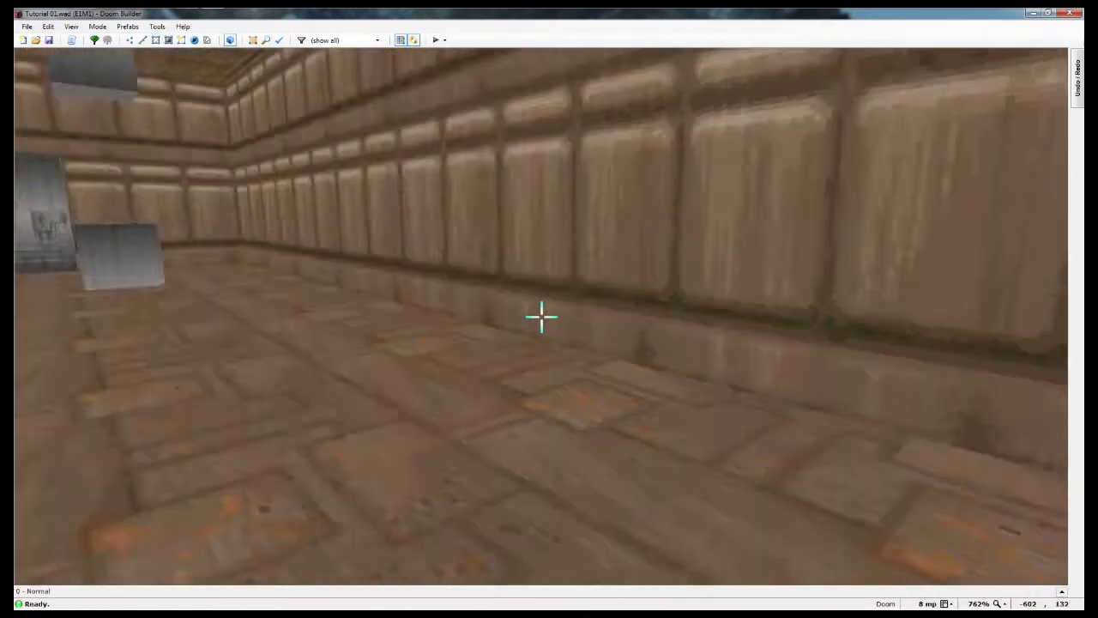
{"action": "key", "text": "d"}
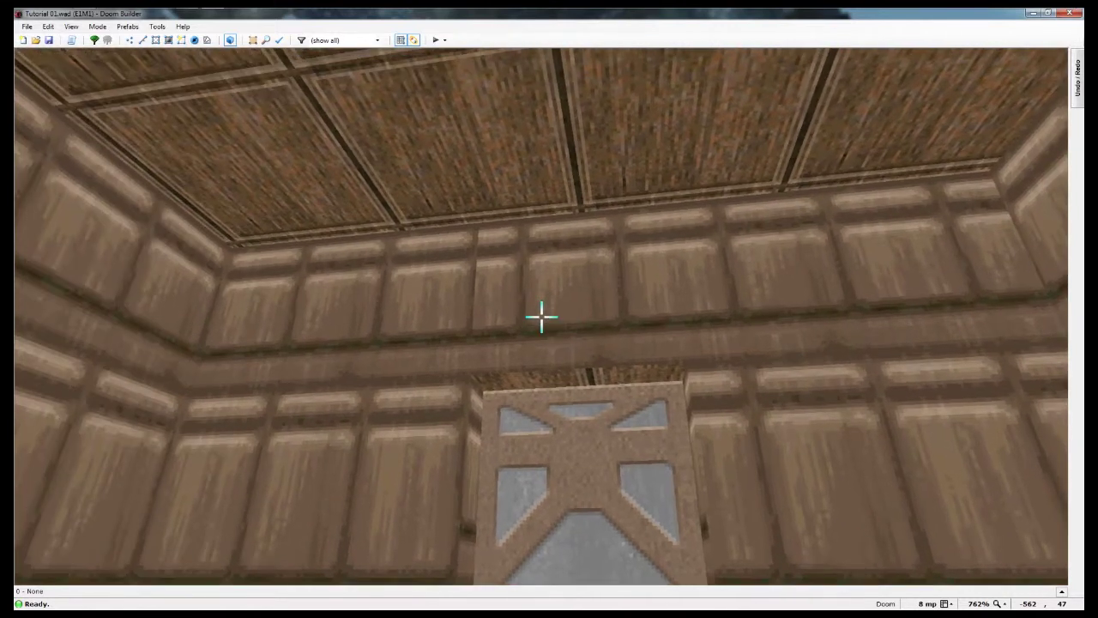
{"action": "key", "text": "Left"}
{"action": "key", "text": "Left"}
{"action": "key", "text": "Left"}
{"action": "key", "text": "Left"}
{"action": "key", "text": "Right"}
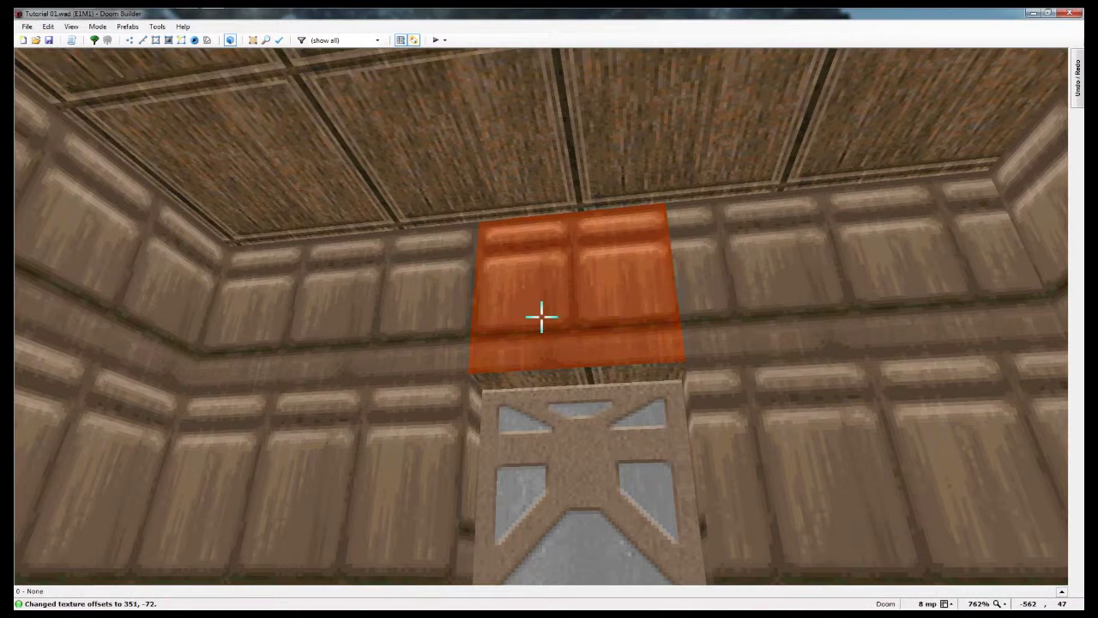
{"action": "key", "text": "Left"}
{"action": "key", "text": "Left"}
{"action": "key", "text": "Left"}
{"action": "key", "text": "Left"}
{"action": "key", "text": "Left"}
{"action": "key", "text": "Left"}
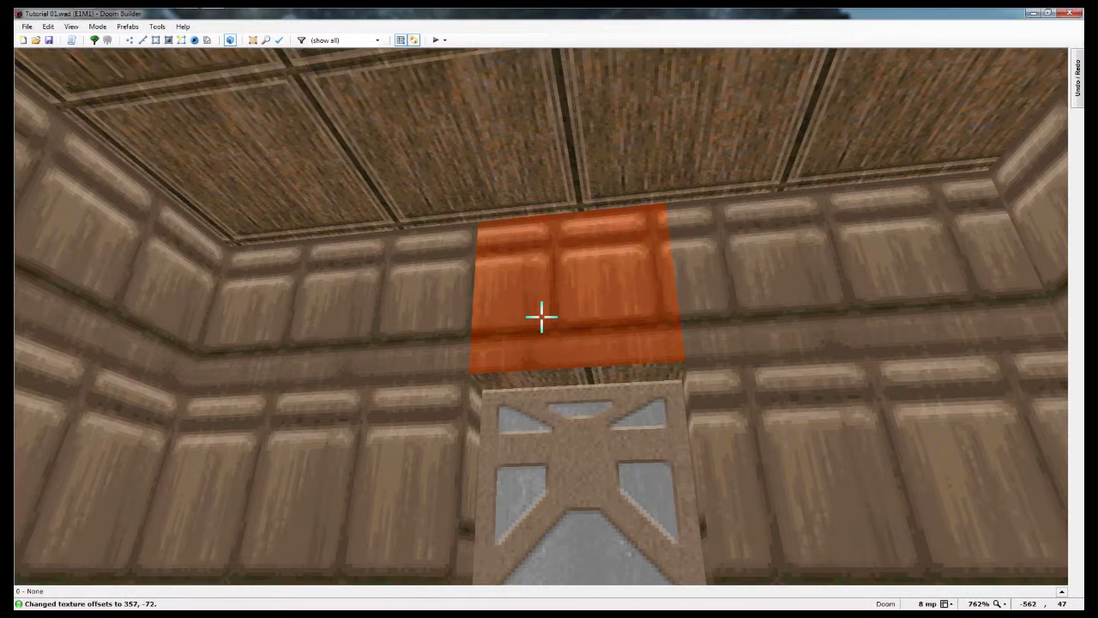
{"action": "left_click", "coordinate": [541, 316]}
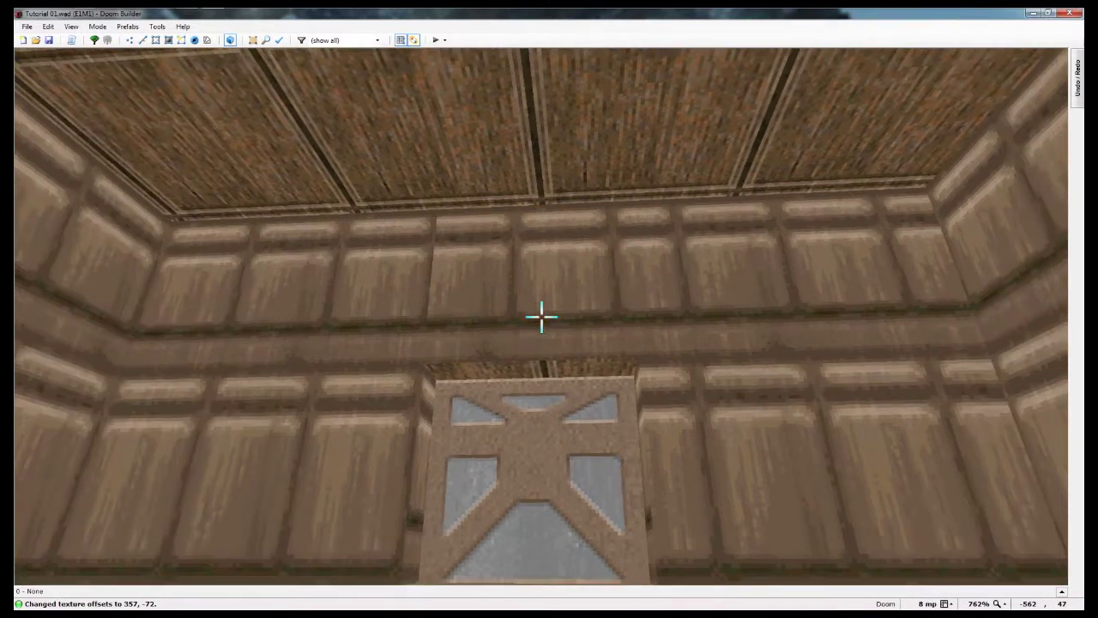
{"action": "left_click", "coordinate": [541, 316]}
{"action": "key", "text": "Right"}
{"action": "key", "text": "Right"}
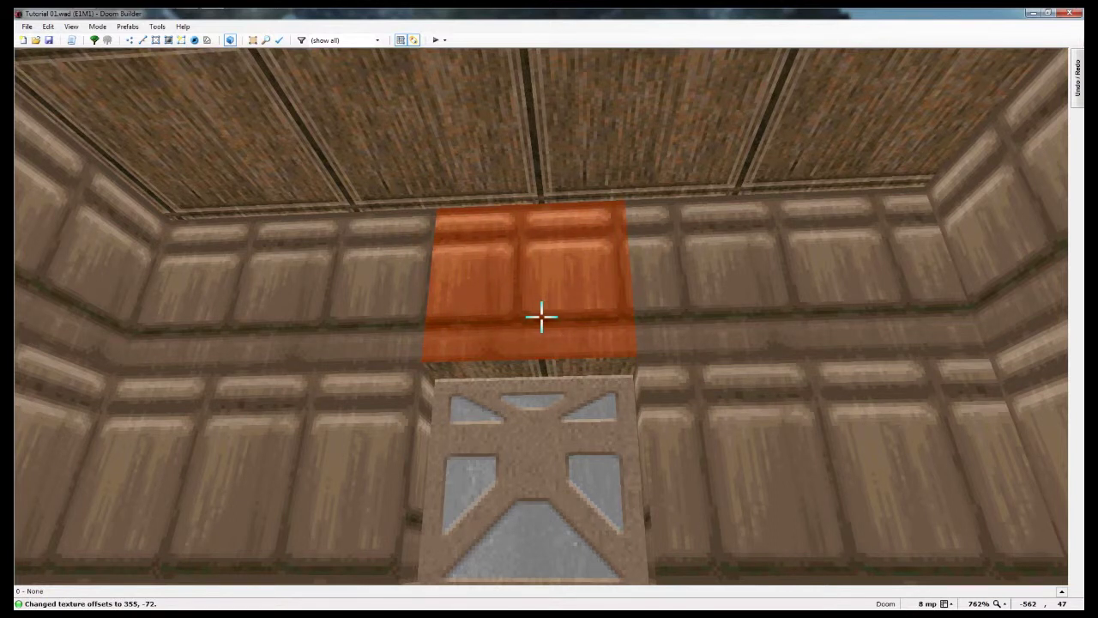
{"action": "left_click", "coordinate": [541, 316]}
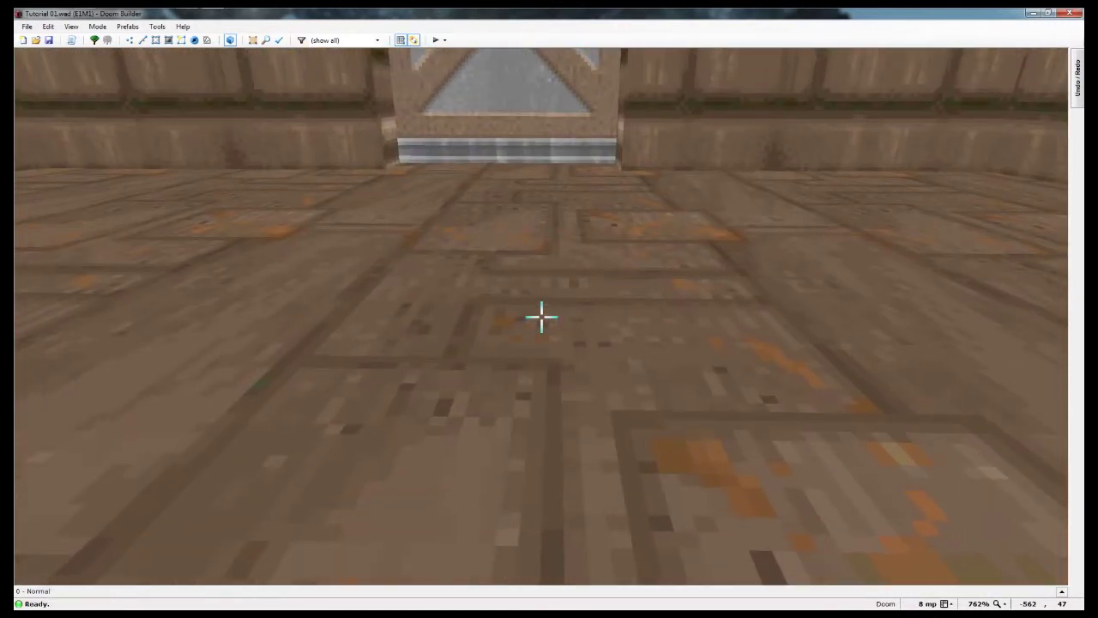
Step: Examine the aligned doorway wall and the main room's doors in 3D, then return to the 2D map
{"action": "key", "text": "d"}
{"action": "key", "text": "e"}
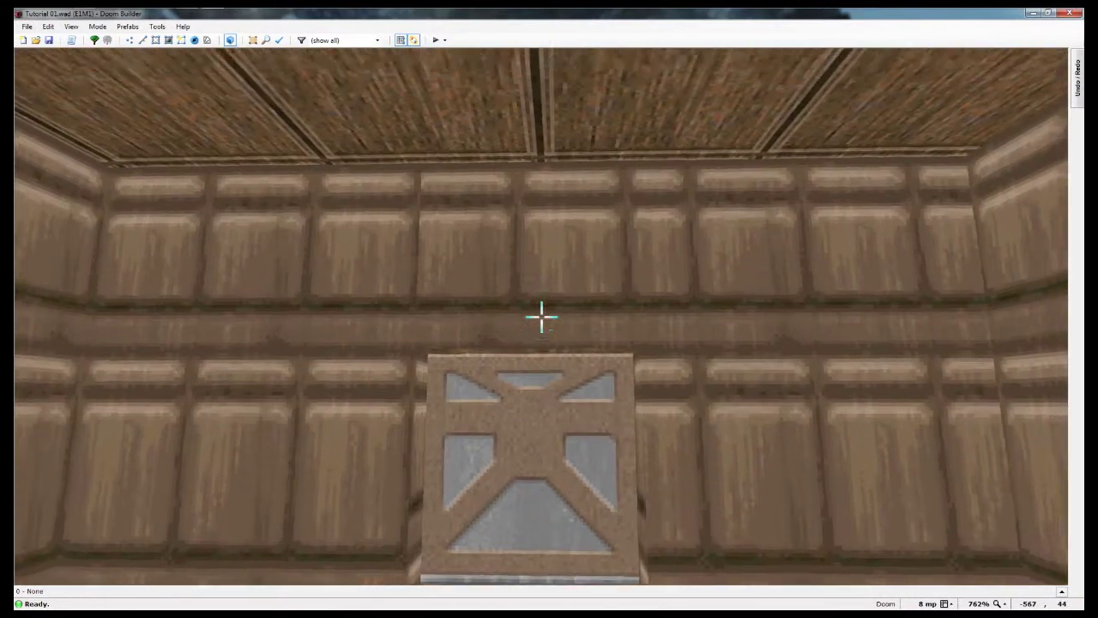
{"action": "key", "text": "e"}
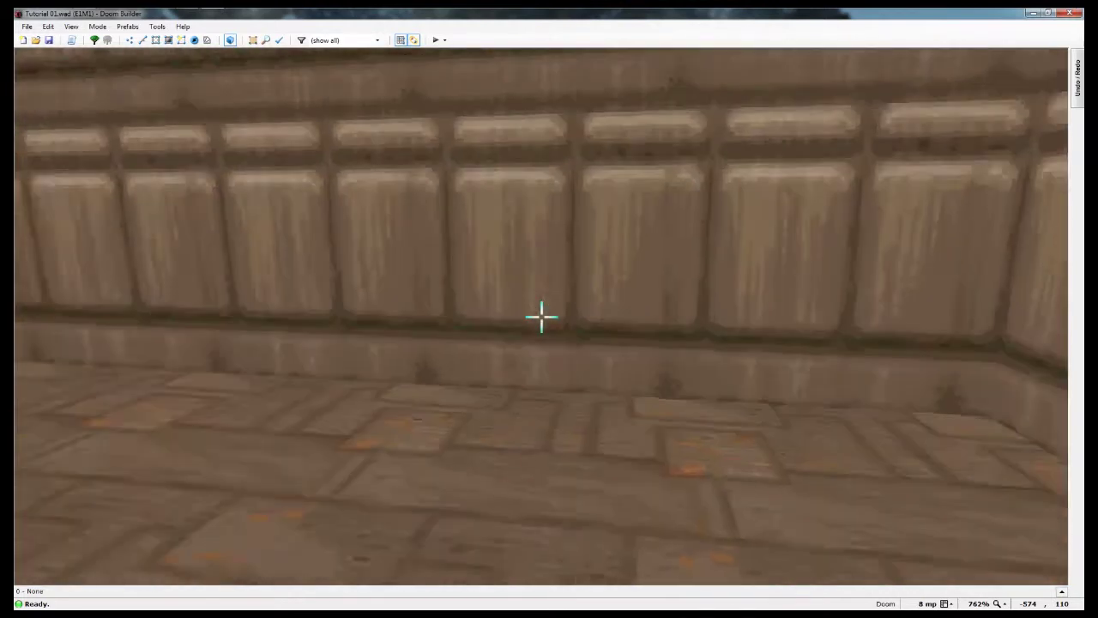
{"action": "key", "text": "e"}
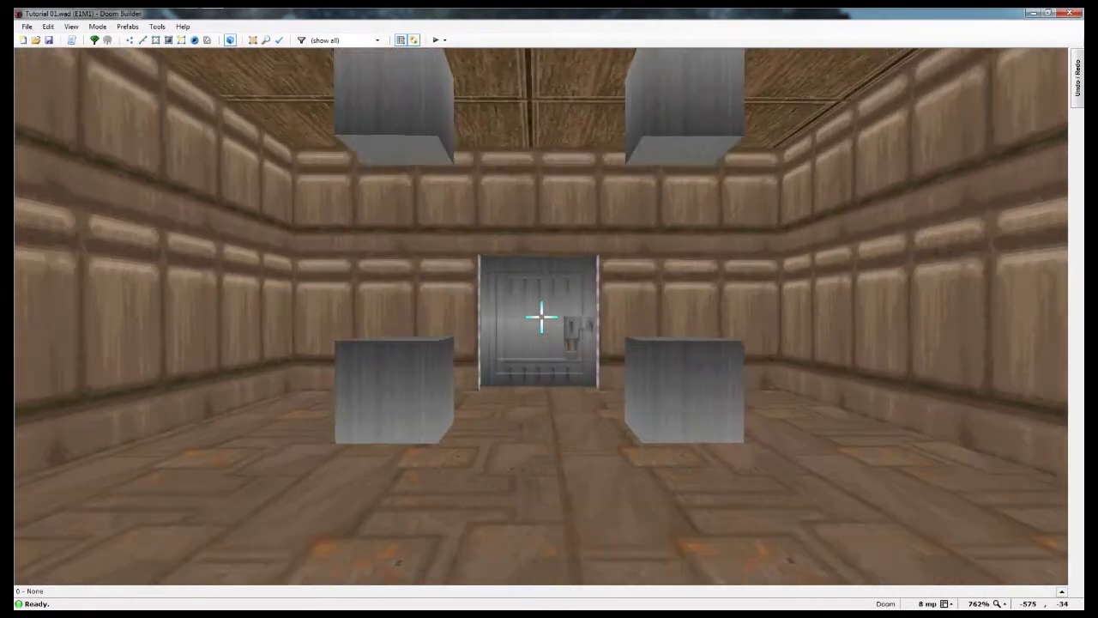
{"action": "key", "text": "d"}
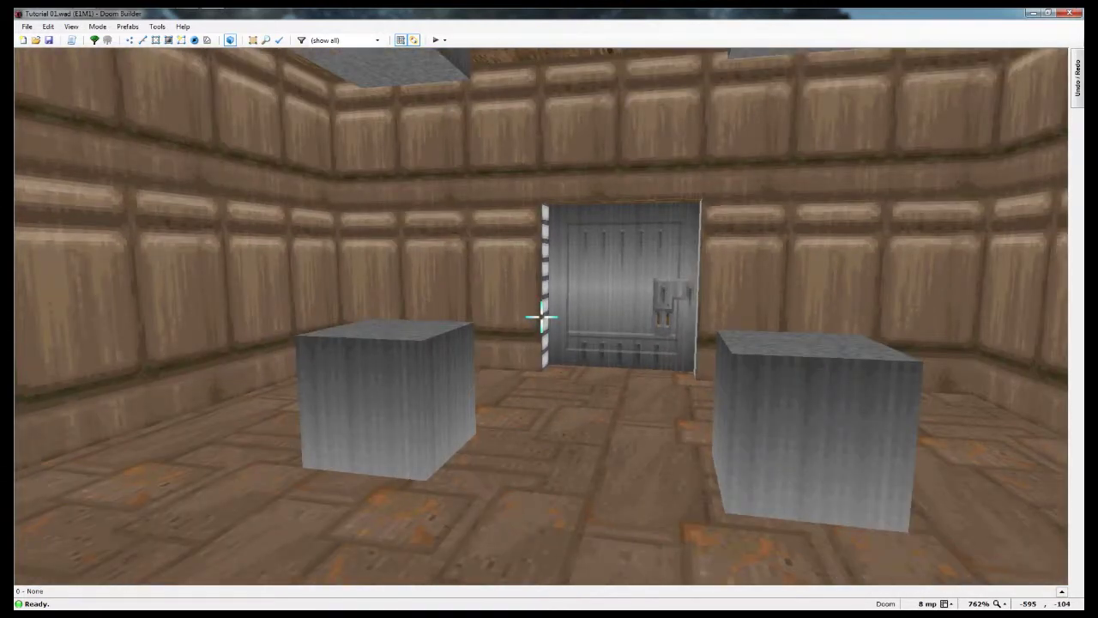
{"action": "key", "text": "e"}
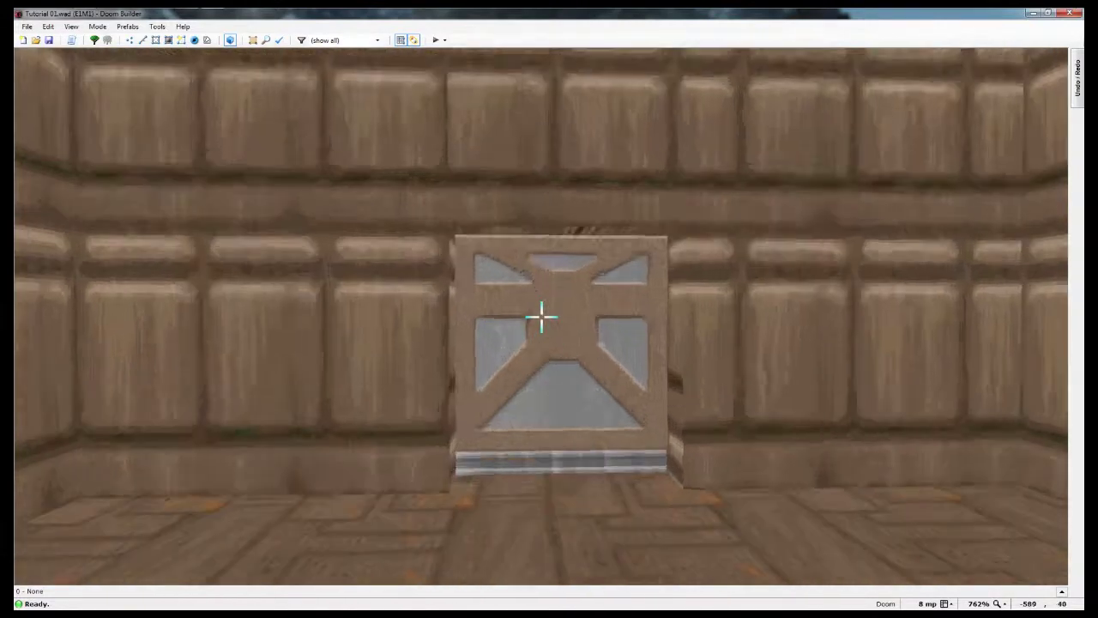
{"action": "key", "text": "e"}
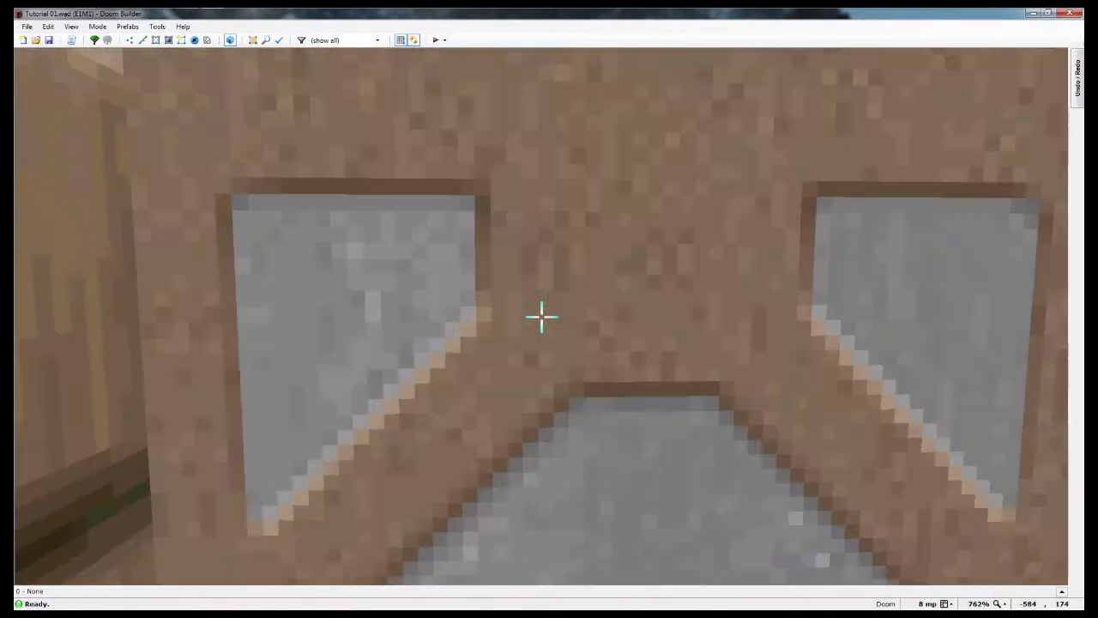
{"action": "key", "text": "d"}
{"action": "key", "text": "q"}
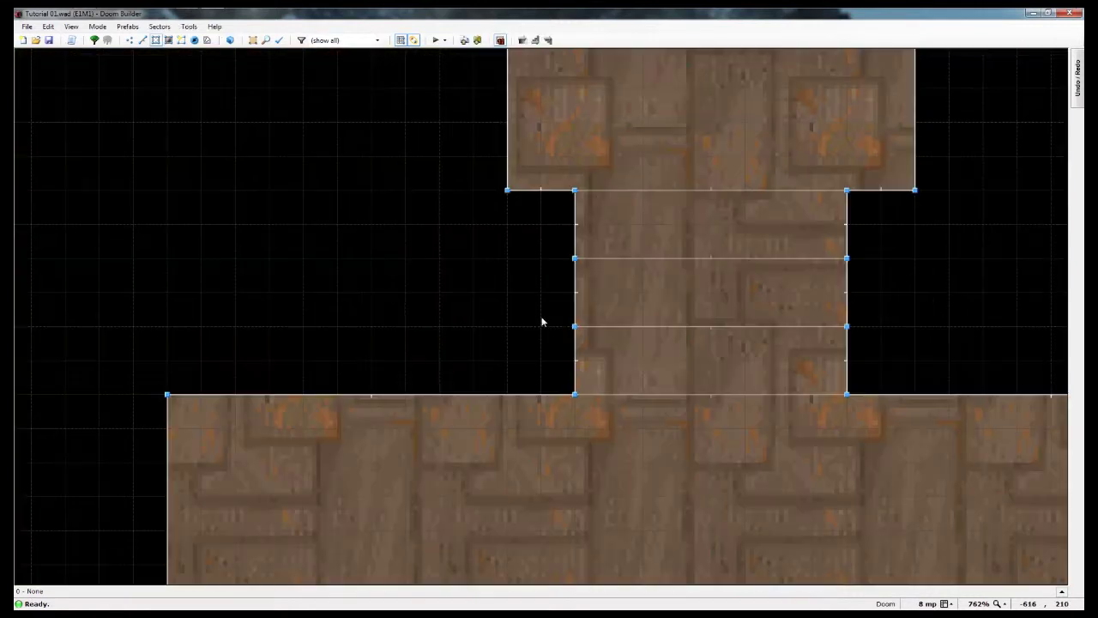
Step: Assign action 1, DR Door Open Wait Close (also monsters), to the two linedefs bounding the middle doorway sector
{"action": "key", "text": "l"}
{"action": "left_click", "coordinate": [676, 327]}
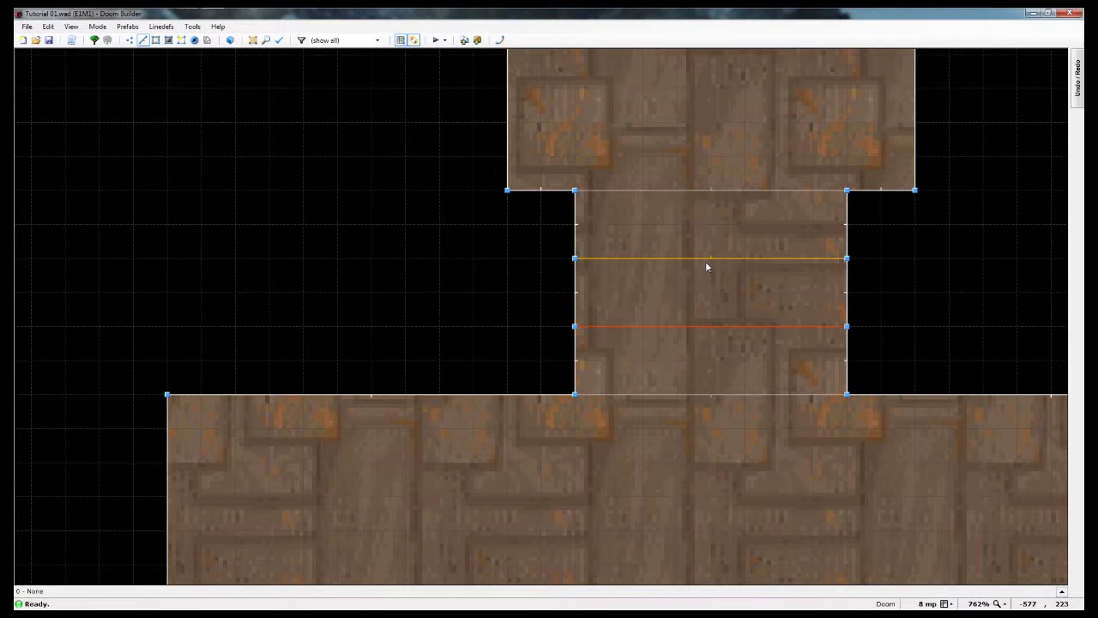
{"action": "left_click", "coordinate": [705, 261]}
{"action": "right_click", "coordinate": [717, 259]}
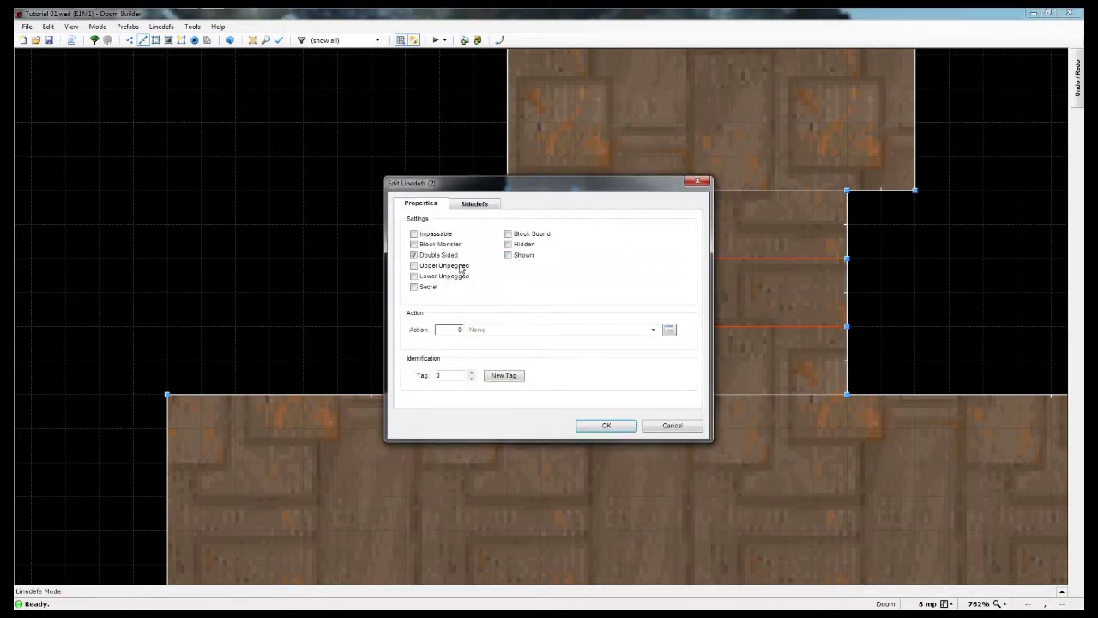
{"action": "left_click", "coordinate": [668, 331]}
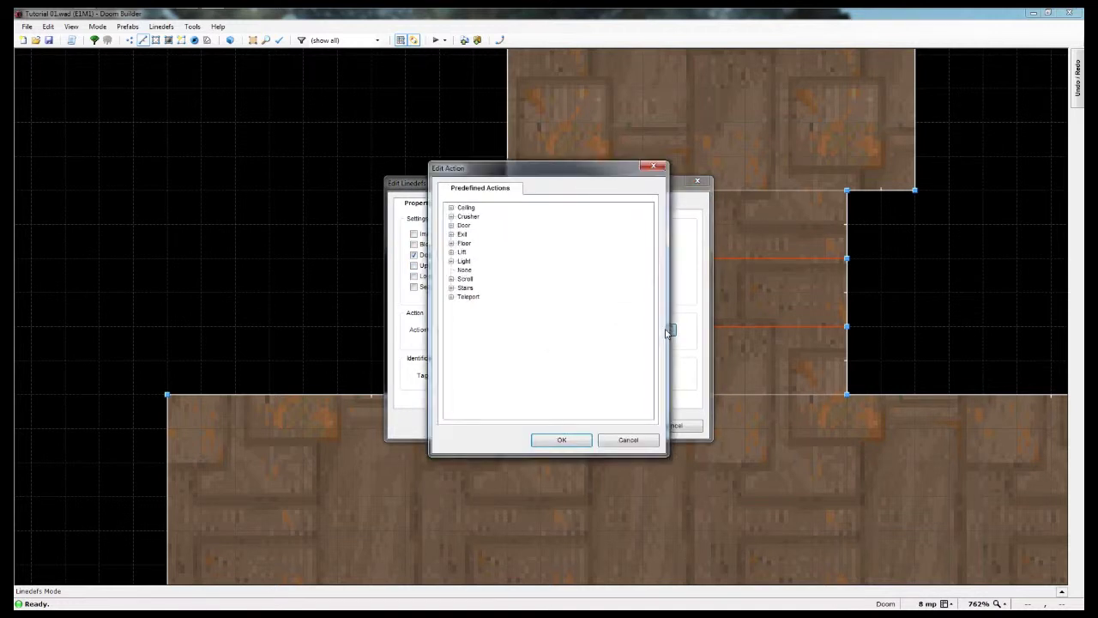
{"action": "left_click", "coordinate": [452, 227]}
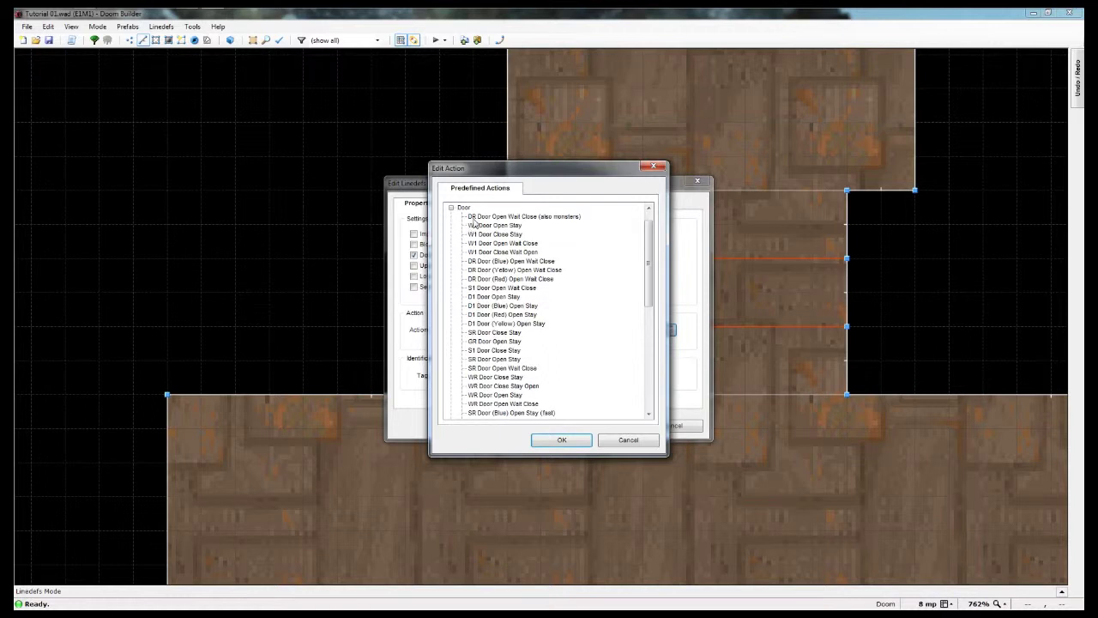
{"action": "left_click", "coordinate": [475, 220]}
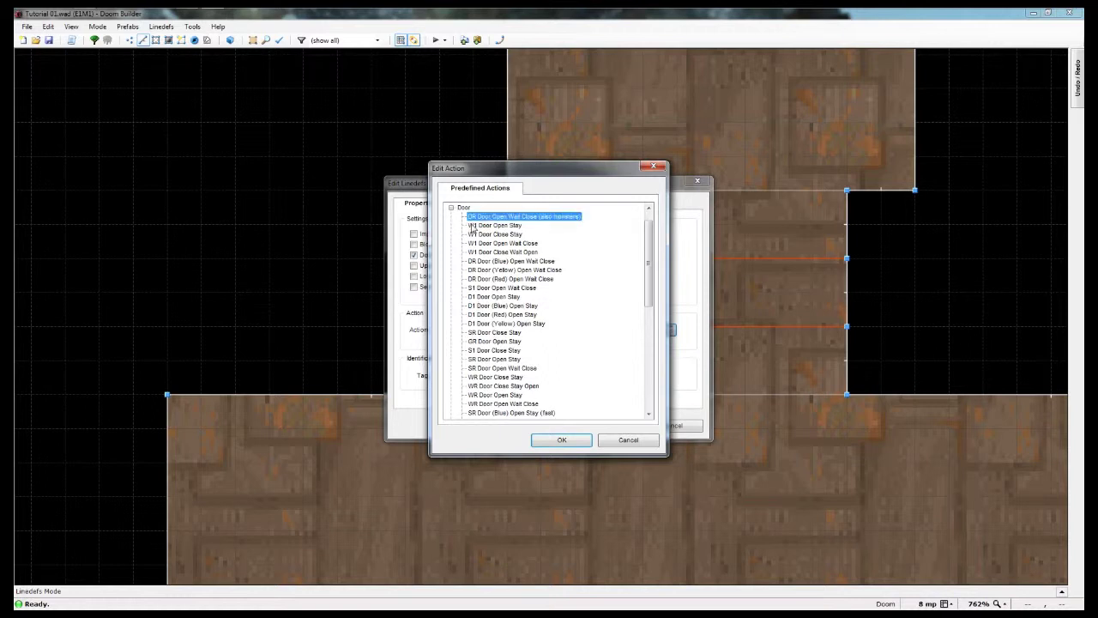
{"action": "left_click", "coordinate": [561, 439]}
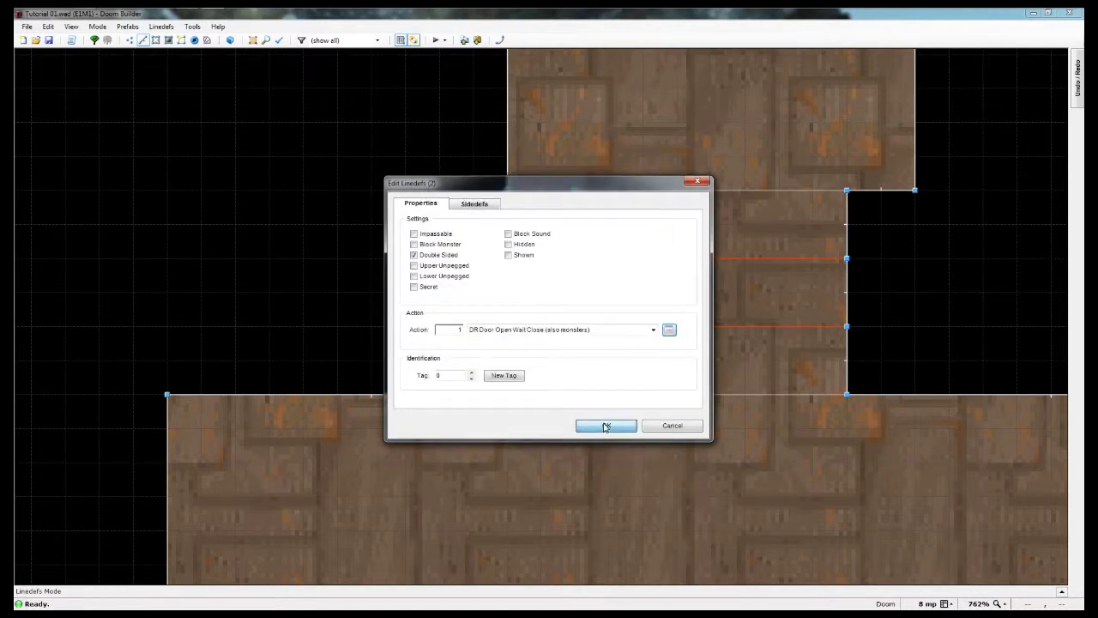
{"action": "left_click", "coordinate": [606, 427]}
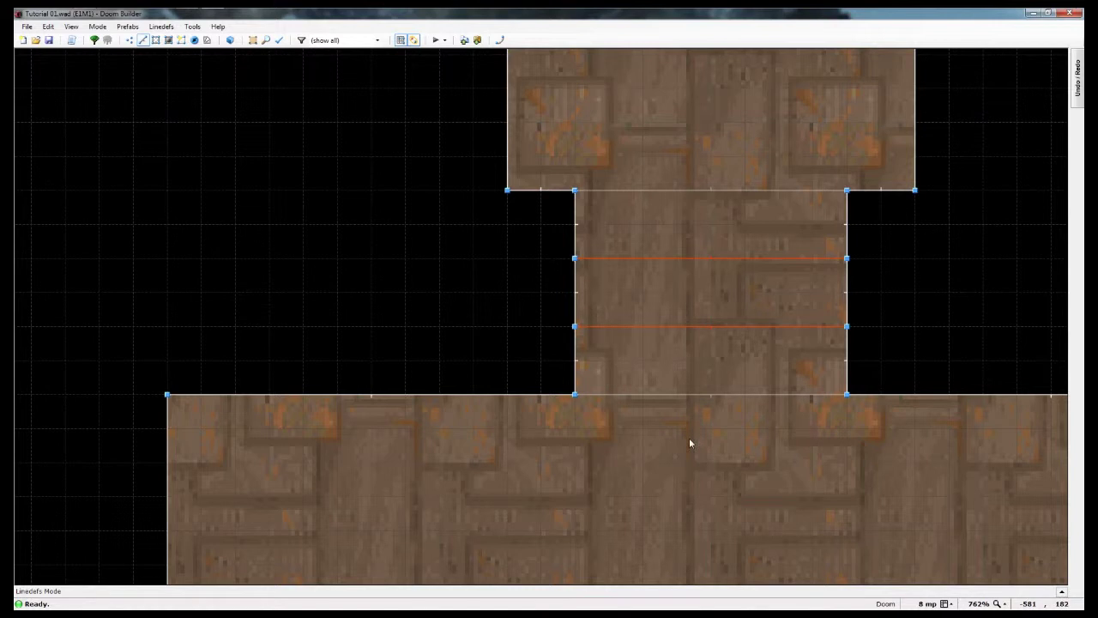
Step: Undo the action assignment on the two door linedefs and check the properties of the linedef facing the main room without changing them
{"action": "key", "text": "ctrl+z"}
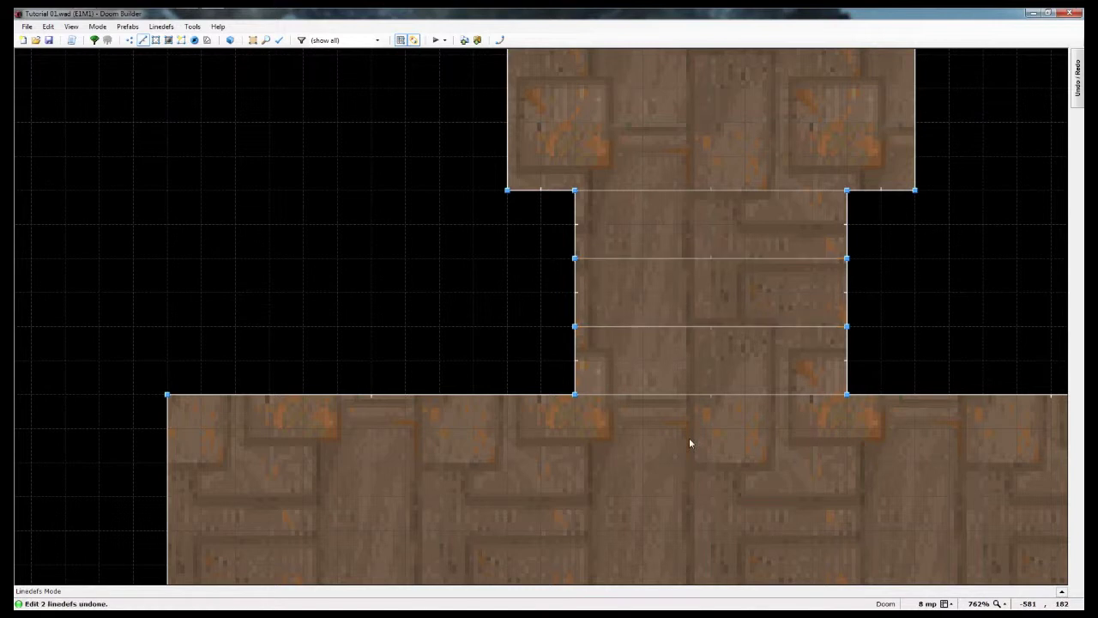
{"action": "right_click", "coordinate": [716, 331]}
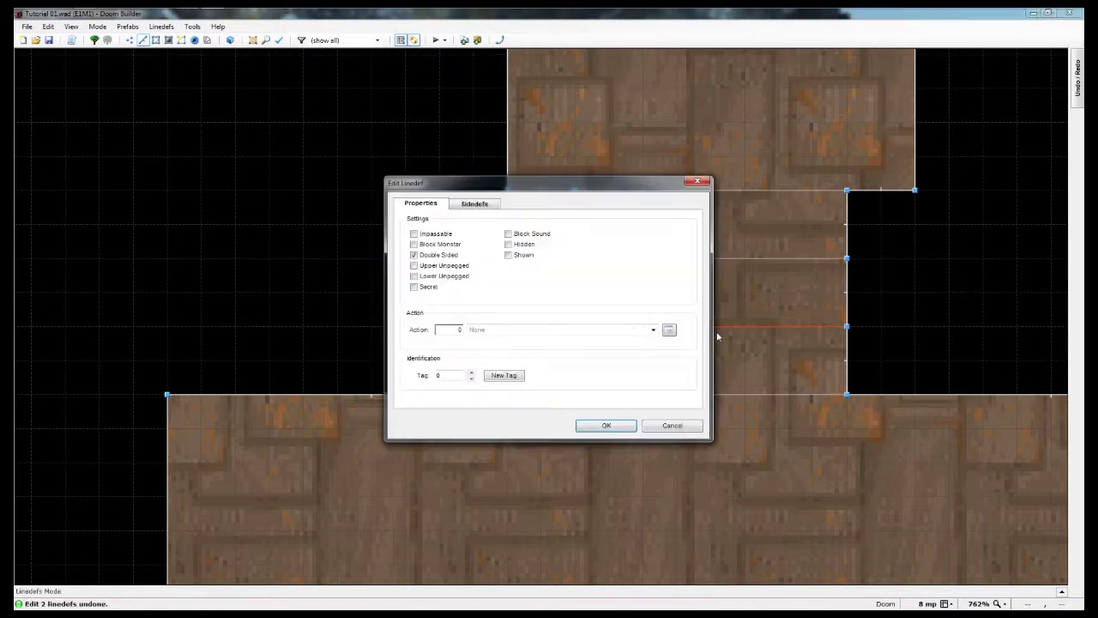
{"action": "left_click", "coordinate": [662, 429]}
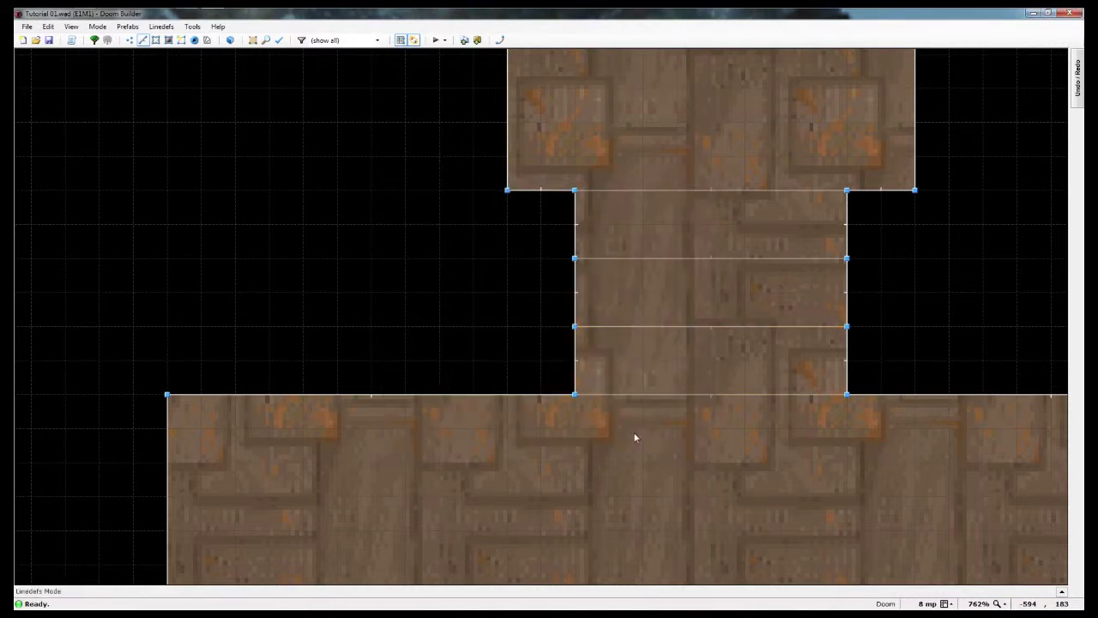
Step: Set the special of the middle doorway sector to effect 10, Door Close Stay (after 30 sec)
{"action": "key", "text": "s"}
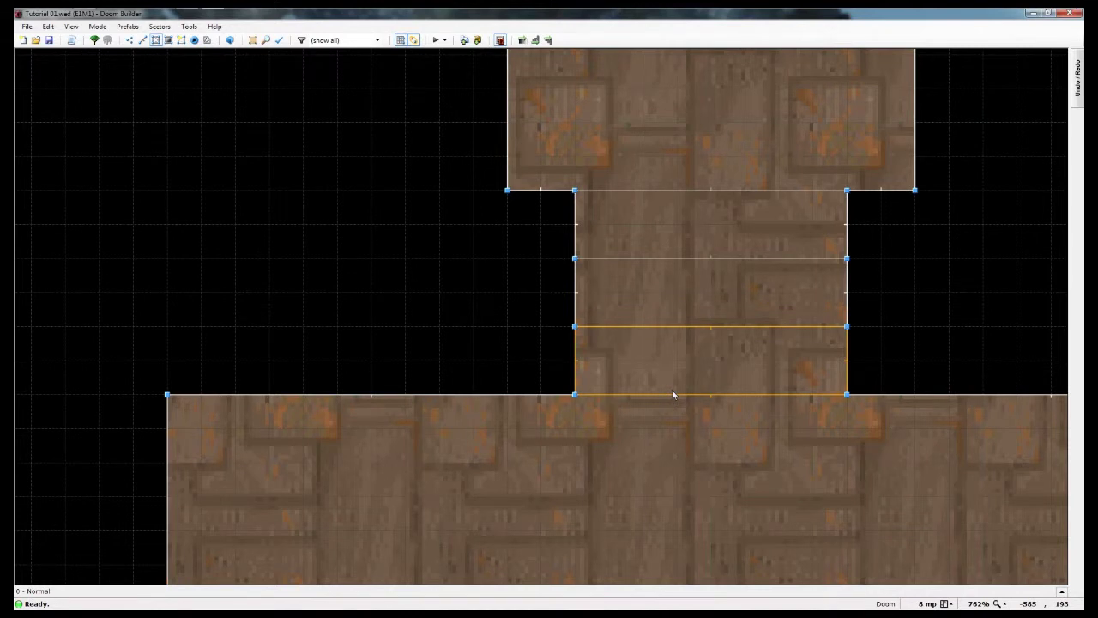
{"action": "right_click", "coordinate": [710, 292]}
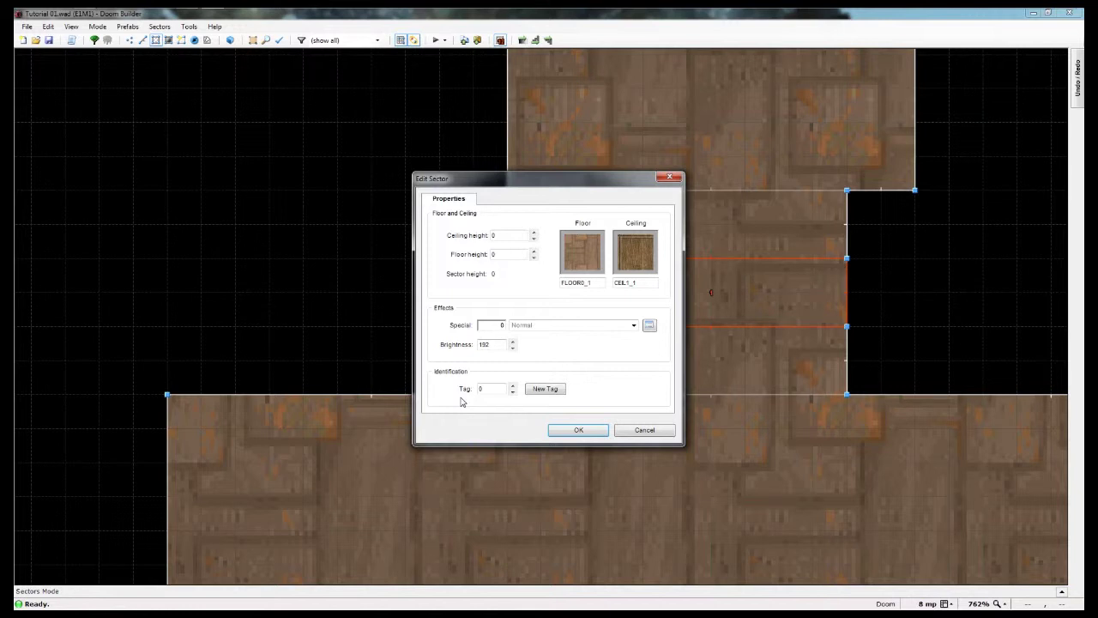
{"action": "left_click", "coordinate": [649, 325]}
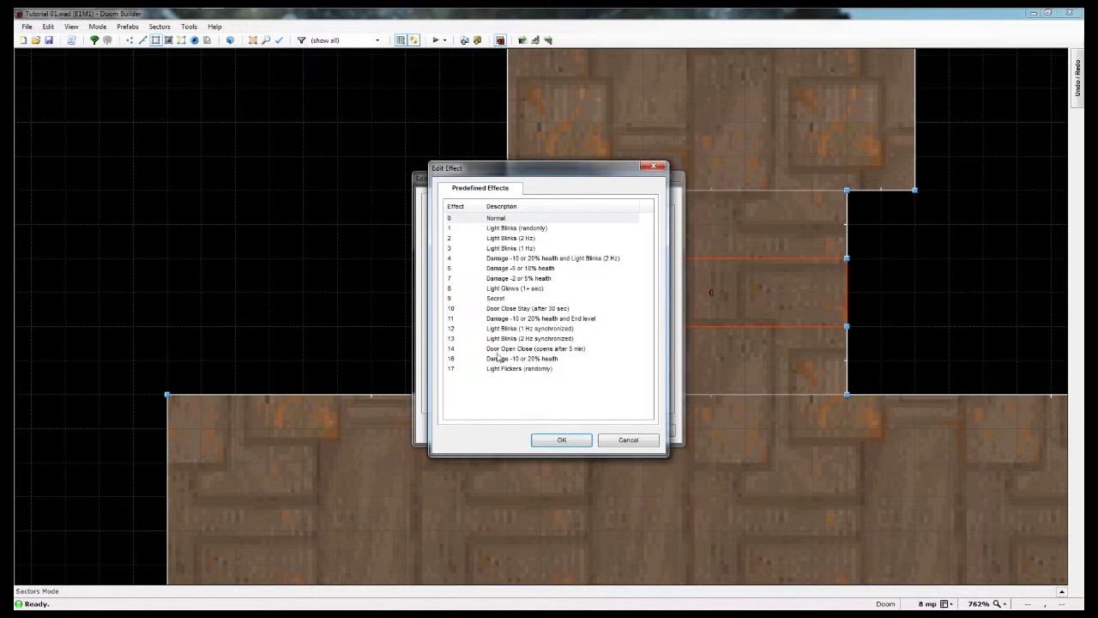
{"action": "left_click", "coordinate": [504, 310]}
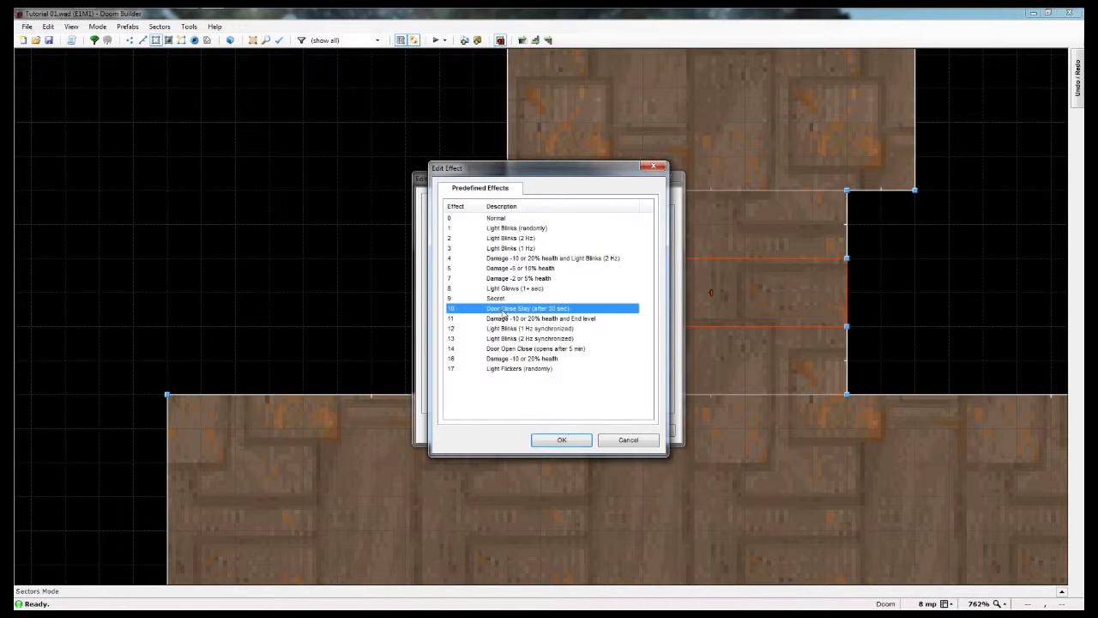
{"action": "left_click", "coordinate": [550, 441]}
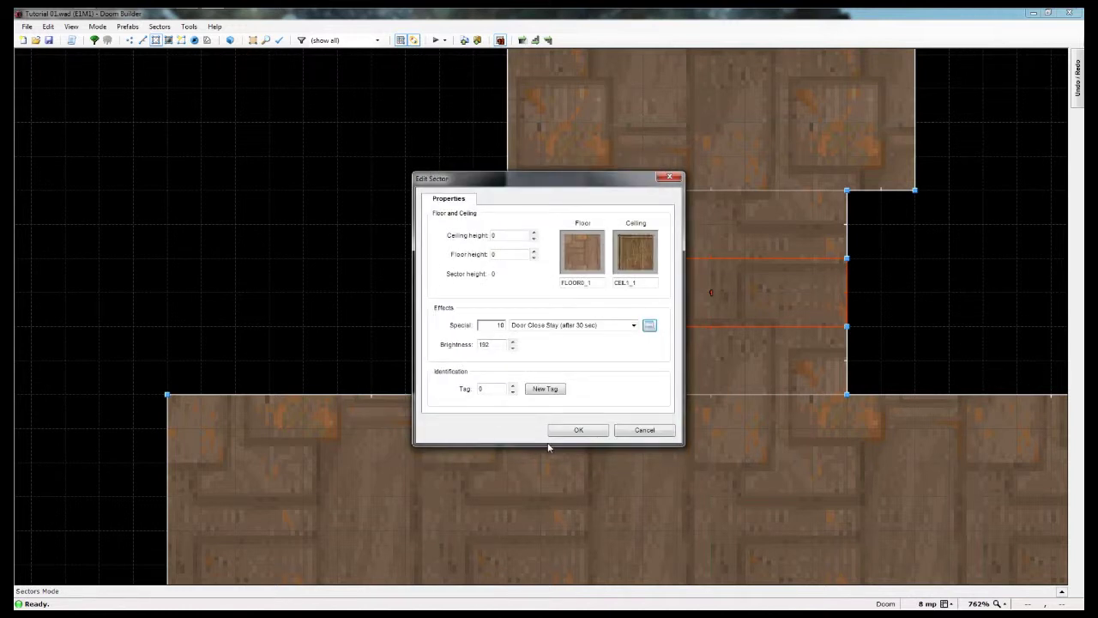
{"action": "left_click", "coordinate": [579, 430]}
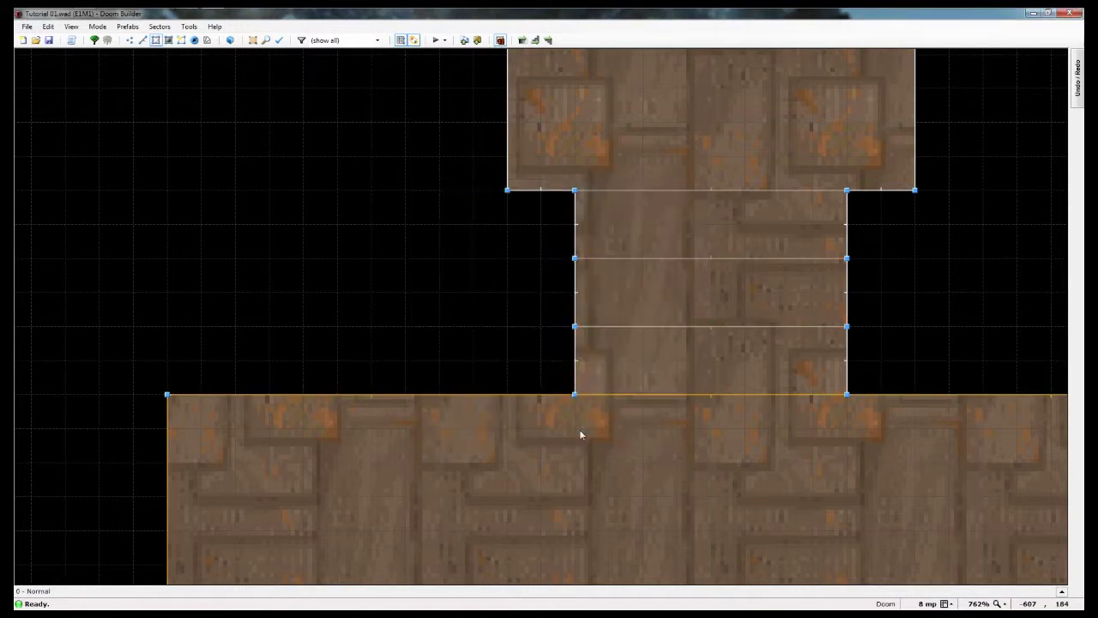
Step: Check the action settings of the door linedef nearest the main room without changing them
{"action": "key", "text": "l"}
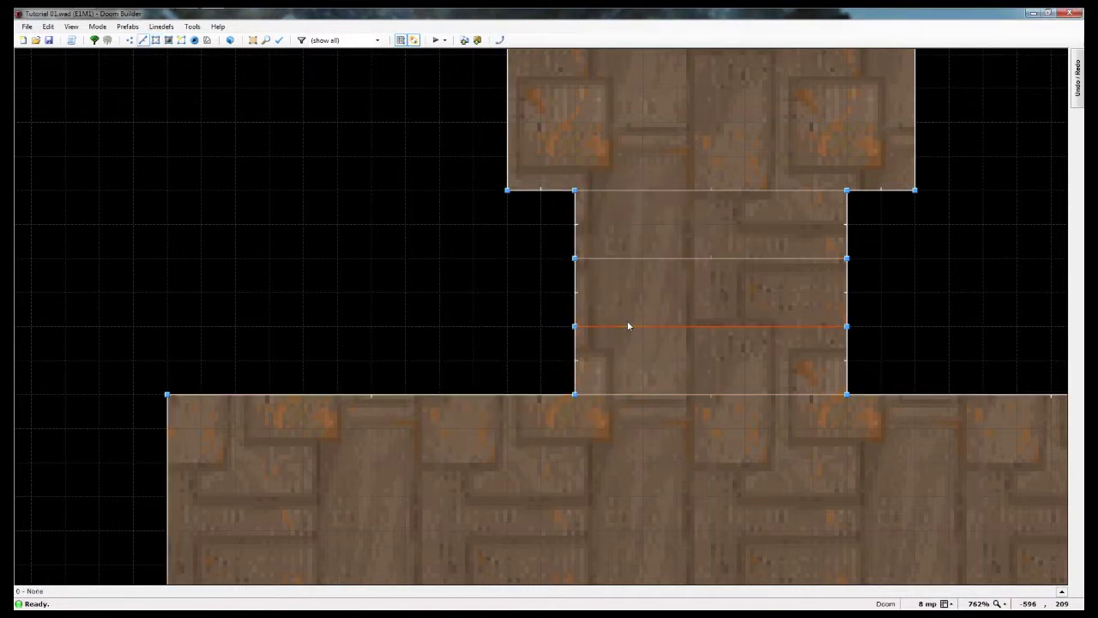
{"action": "right_click", "coordinate": [628, 326]}
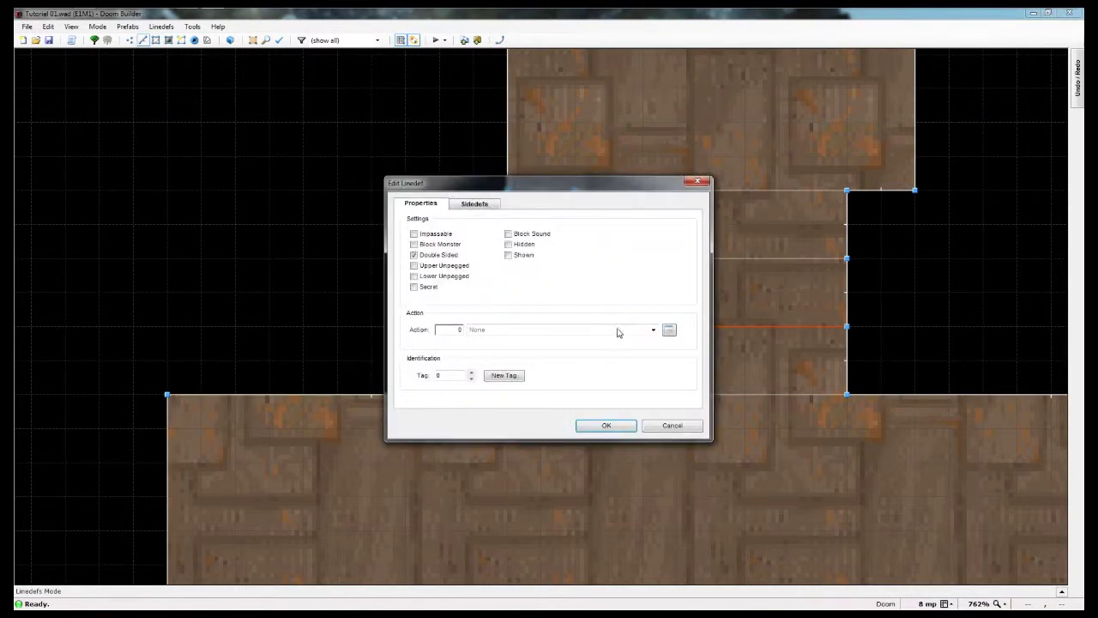
{"action": "left_click", "coordinate": [673, 427]}
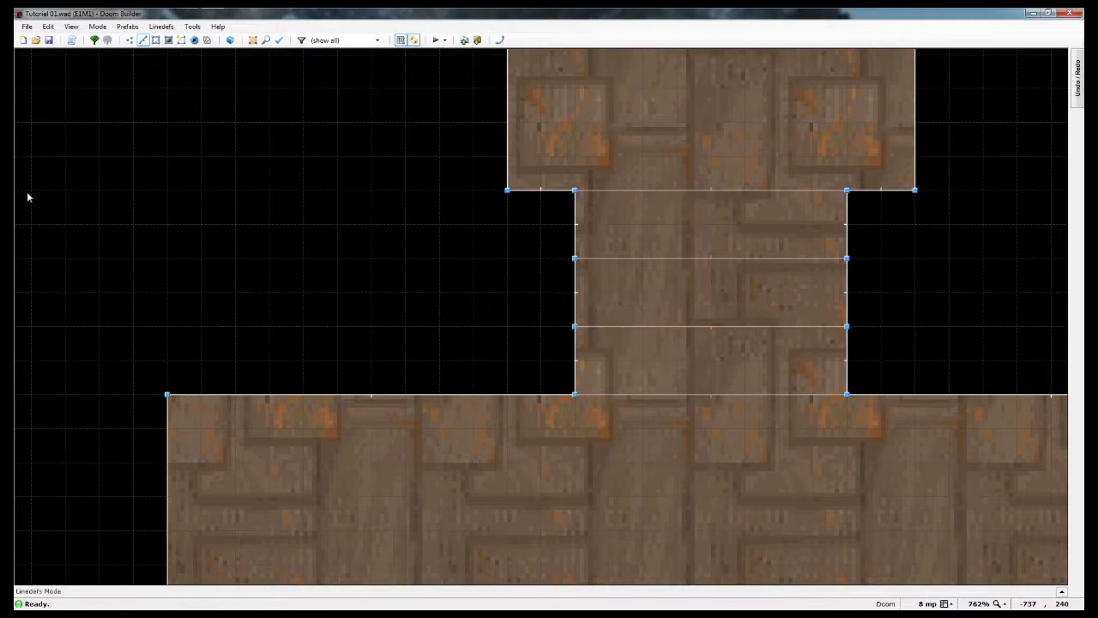
Step: Test the map in the game, walk to the north door and try to open it, and quit back to the editor
{"action": "left_click", "coordinate": [436, 41]}
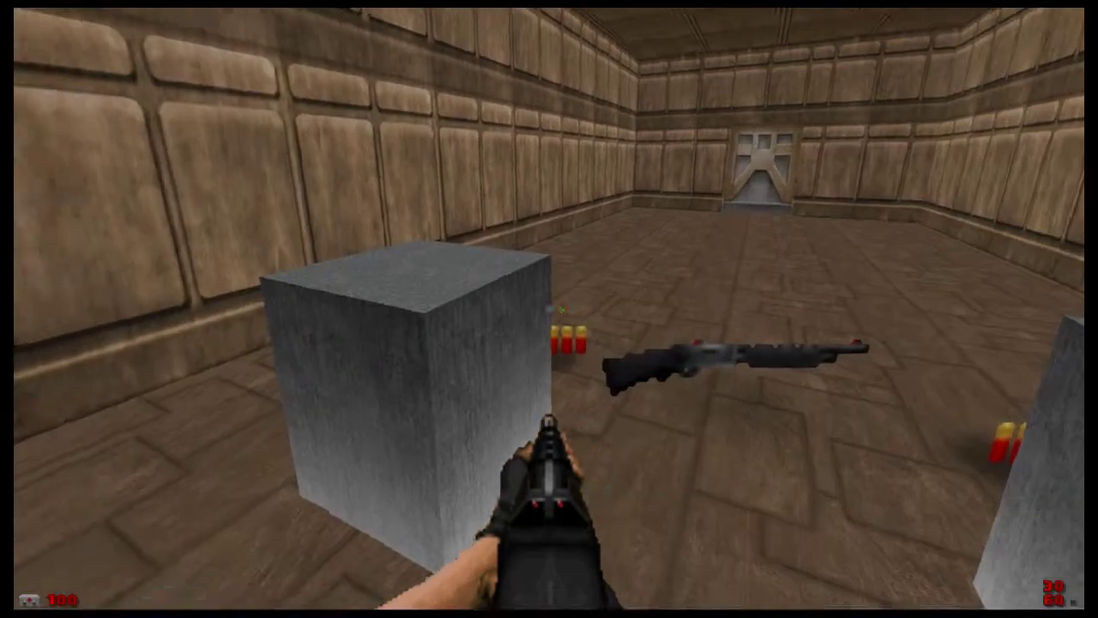
{"action": "key", "text": "w"}
{"action": "key", "text": "w"}
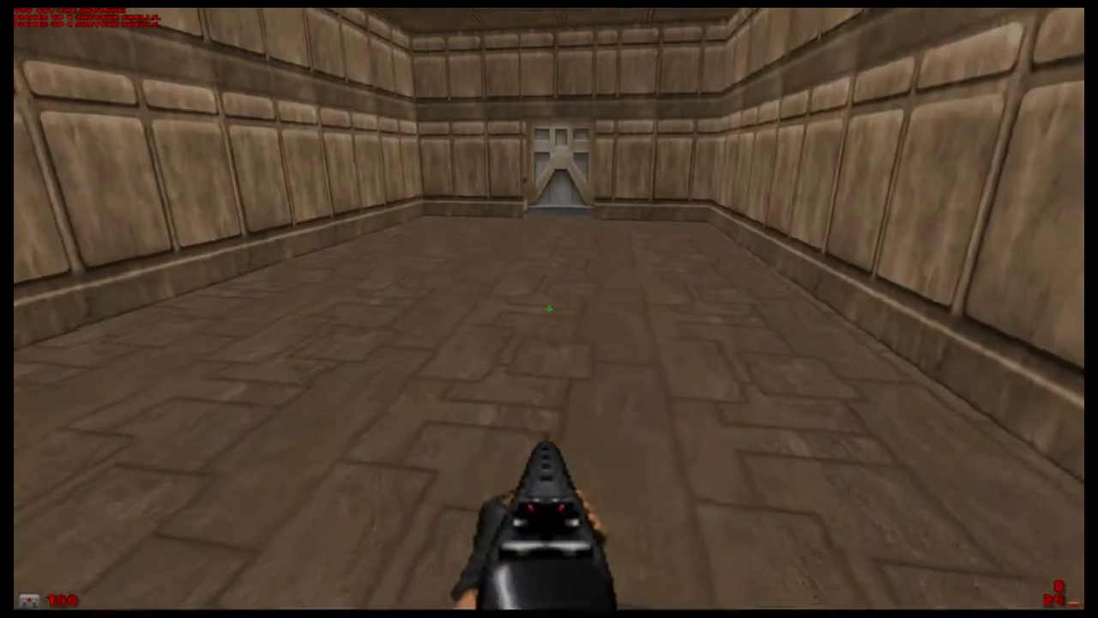
{"action": "key", "text": "w"}
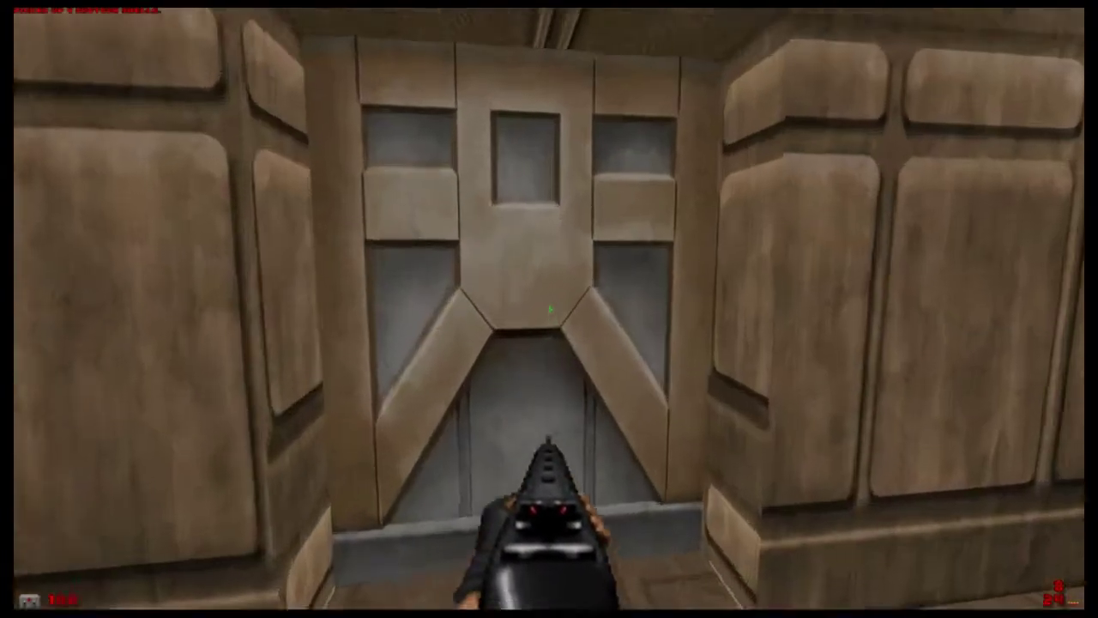
{"action": "key", "text": "e"}
{"action": "key", "text": "w"}
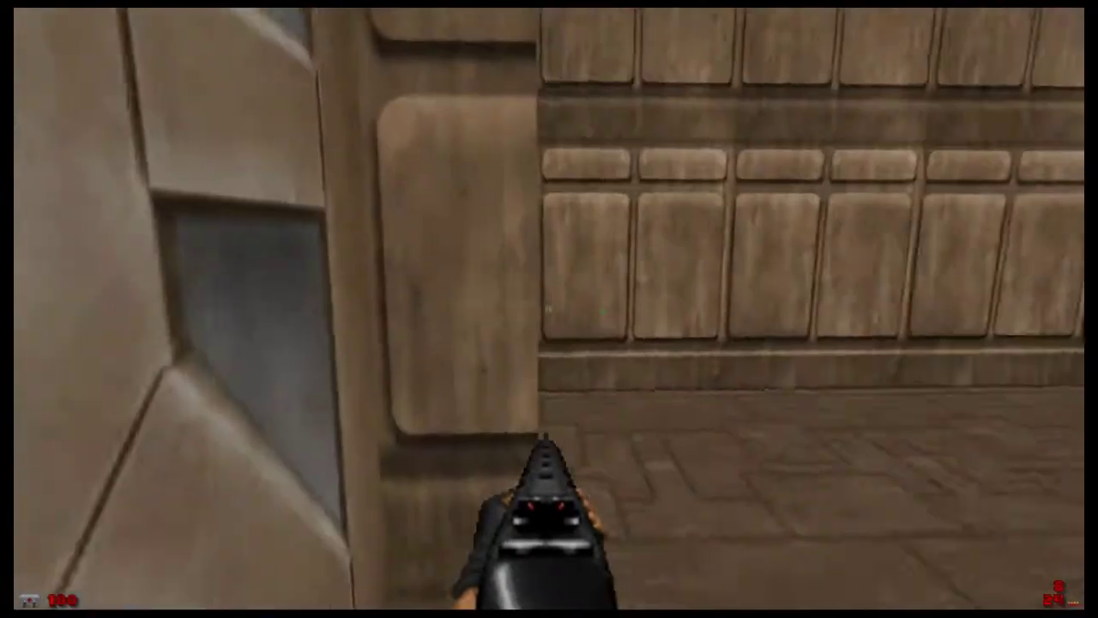
{"action": "key", "text": "w"}
{"action": "key", "text": "Escape"}
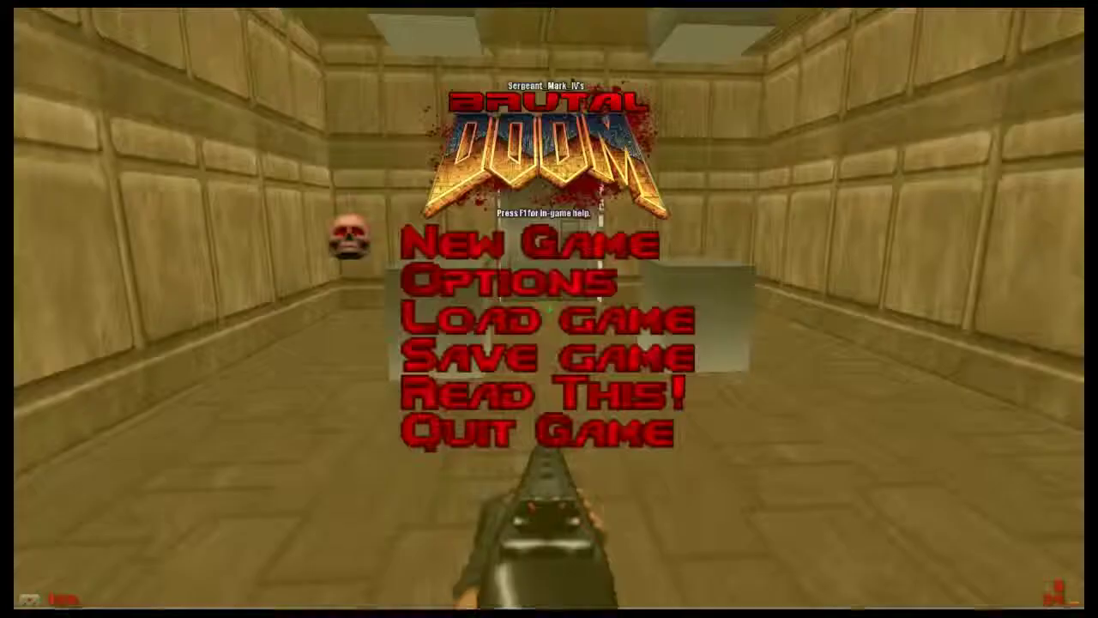
{"action": "key", "text": "Up"}
{"action": "key", "text": "Return"}
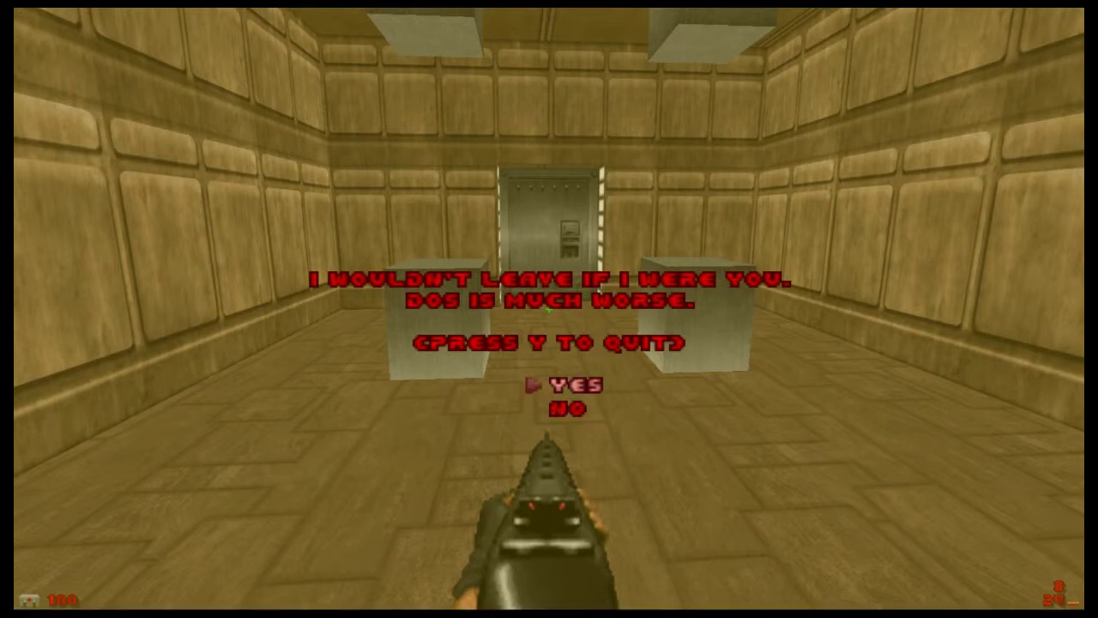
{"action": "key", "text": "y"}
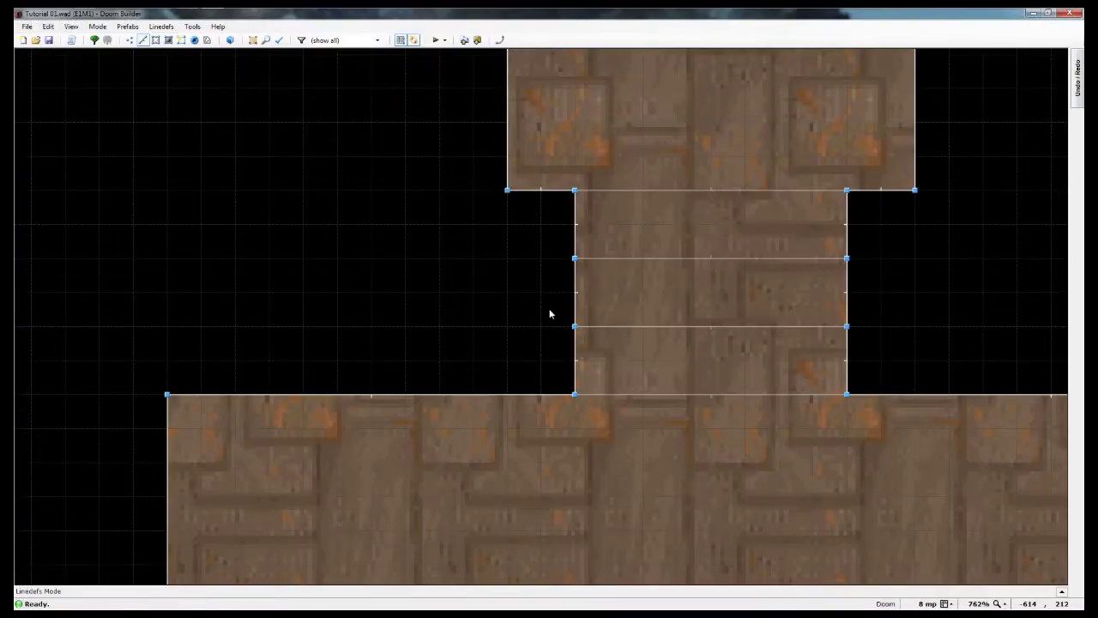
Step: Undo the special effect on the middle doorway sector and check its sector properties without changing them
{"action": "key", "text": "ctrl+z"}
{"action": "key", "text": "s"}
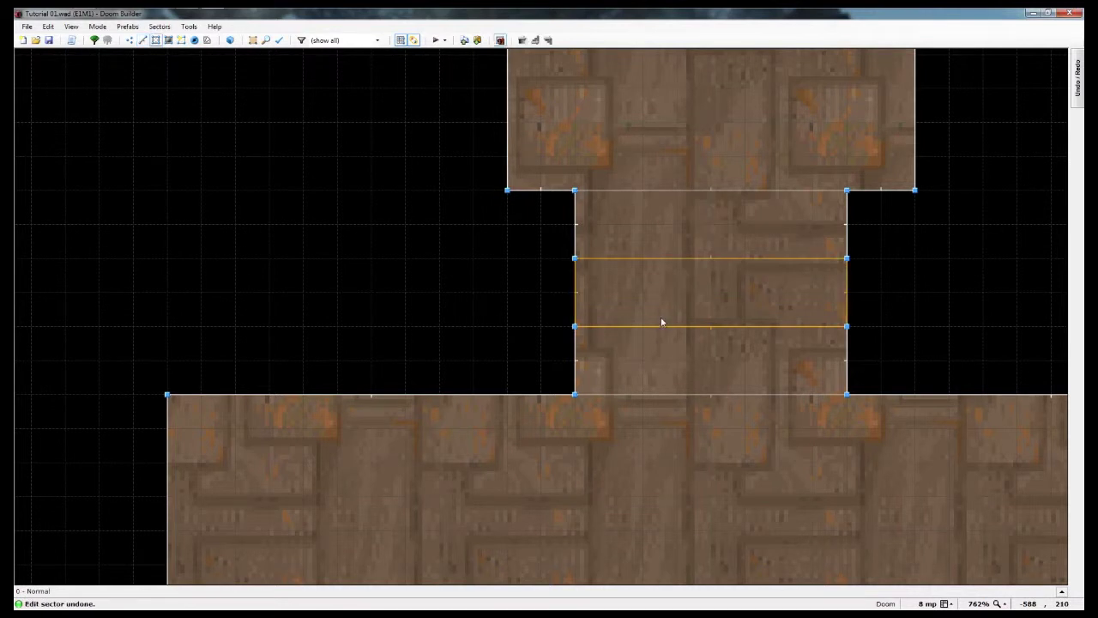
{"action": "right_click", "coordinate": [661, 323]}
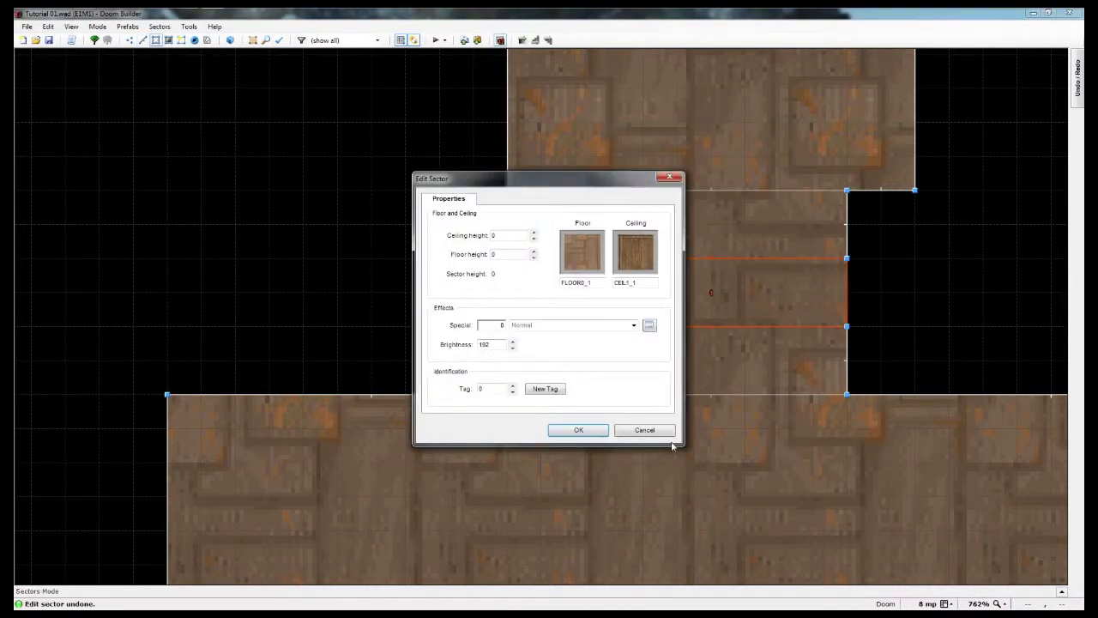
{"action": "left_click", "coordinate": [645, 430]}
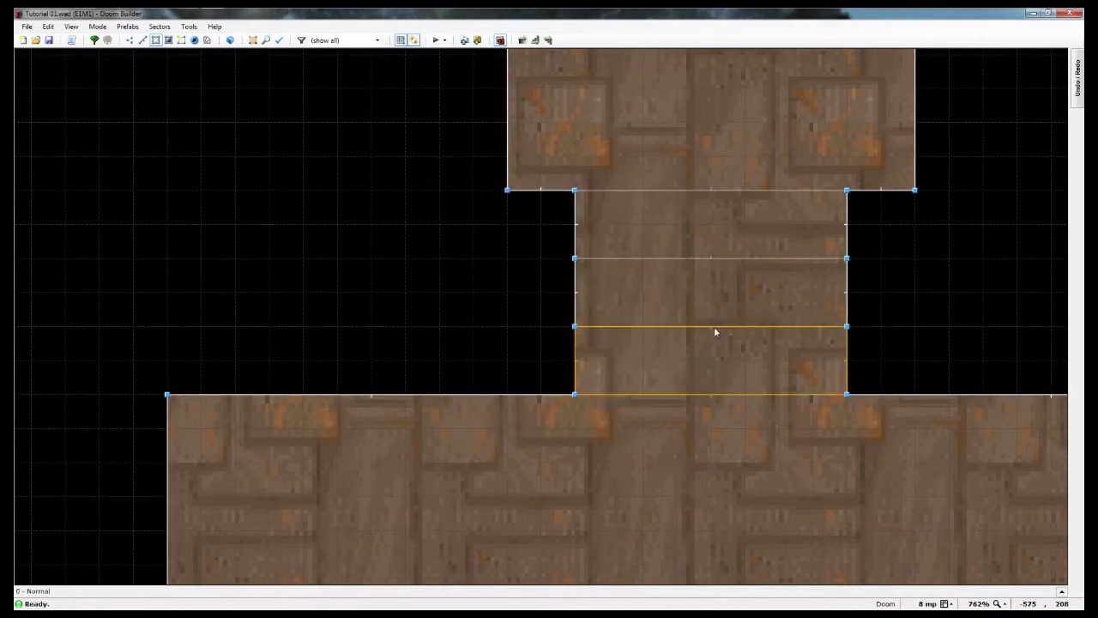
Step: Assign action 1, DR Door Open Wait Close (also monsters), to both linedefs bounding the middle doorway sector
{"action": "key", "text": "l"}
{"action": "left_click", "coordinate": [713, 327]}
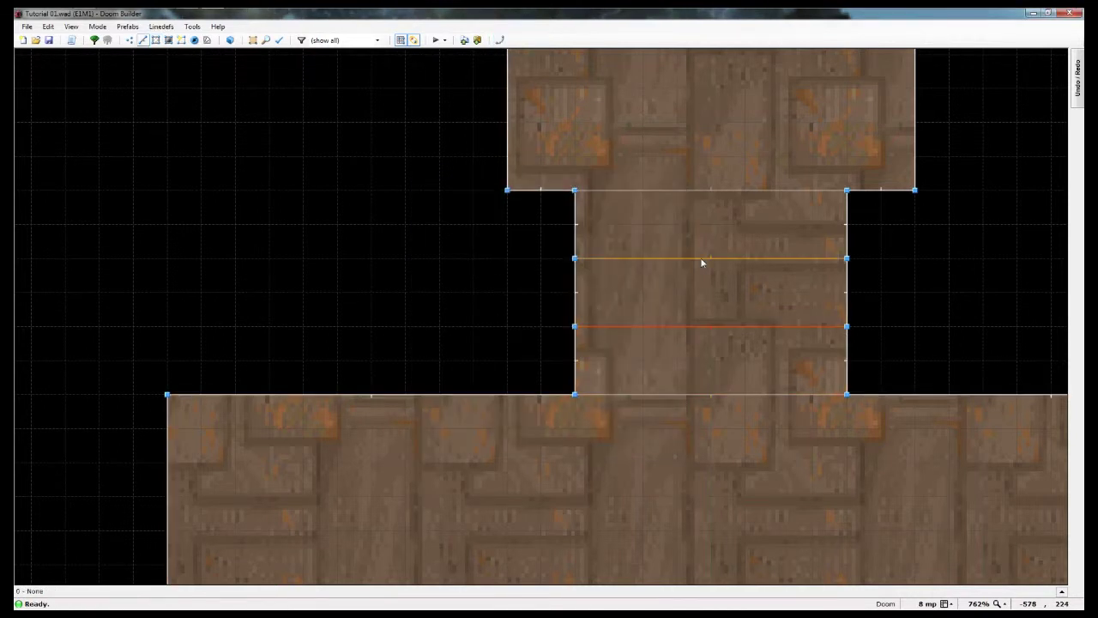
{"action": "right_click", "coordinate": [702, 259]}
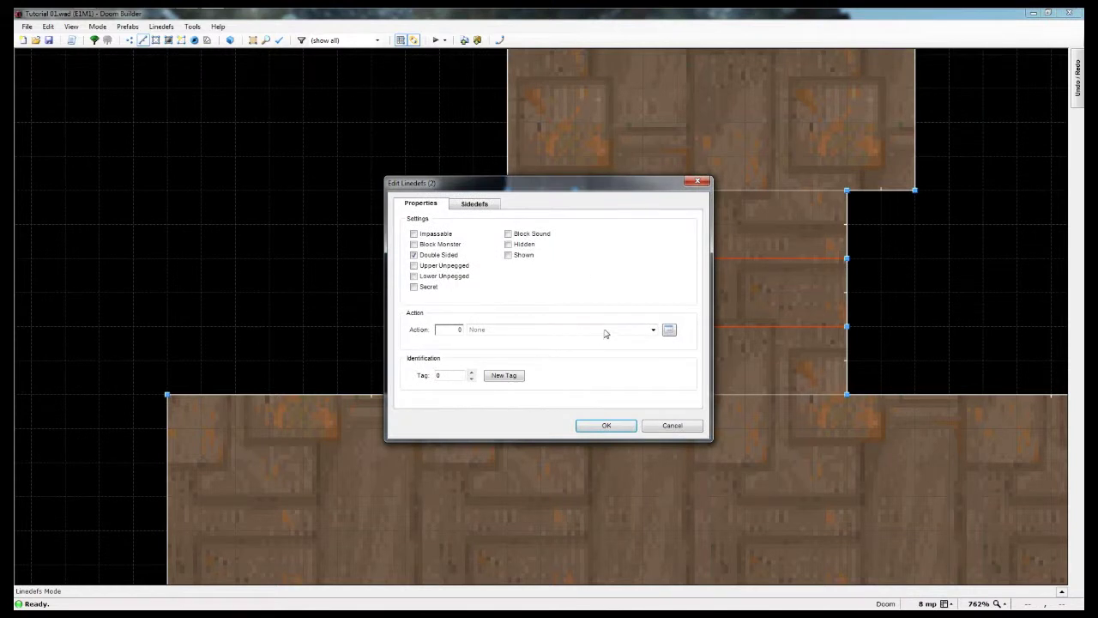
{"action": "left_click", "coordinate": [669, 331]}
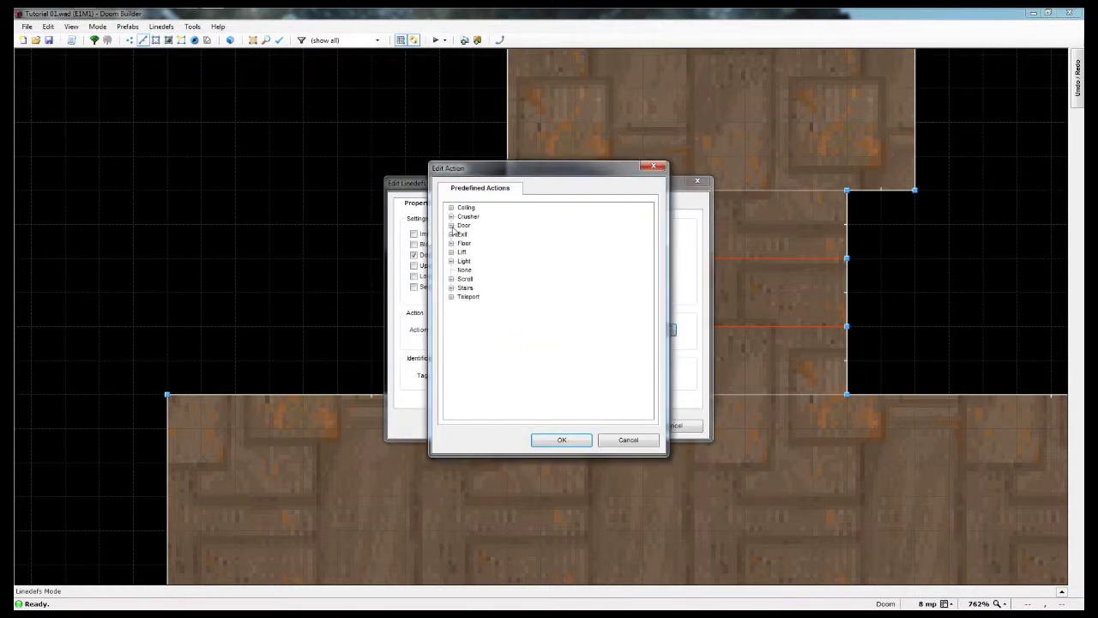
{"action": "left_click", "coordinate": [452, 226]}
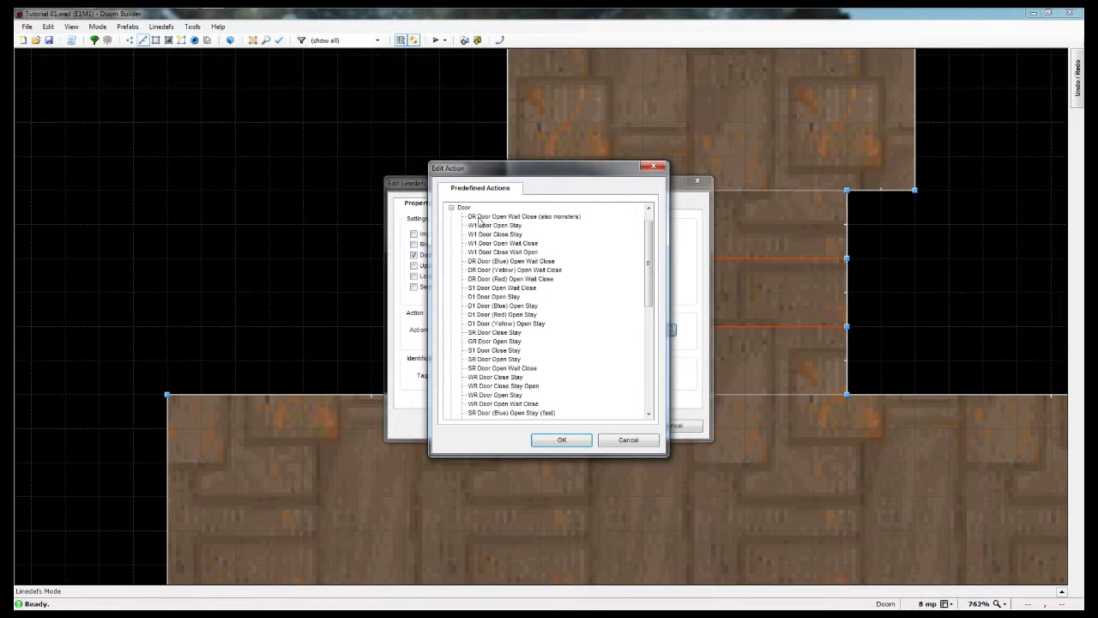
{"action": "left_click", "coordinate": [478, 218]}
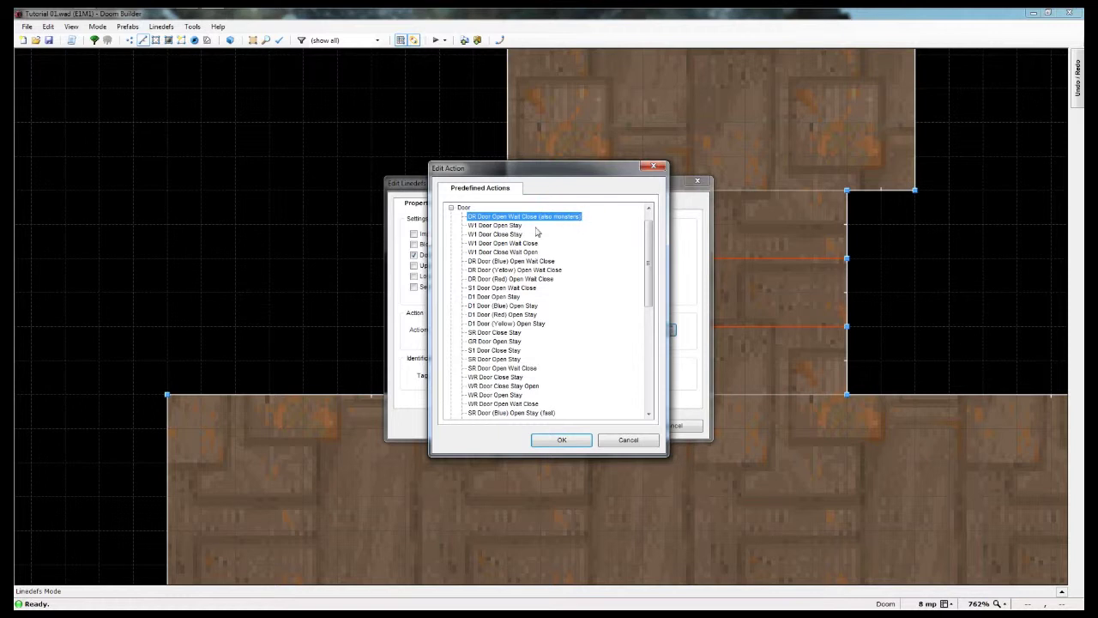
{"action": "left_click", "coordinate": [562, 440]}
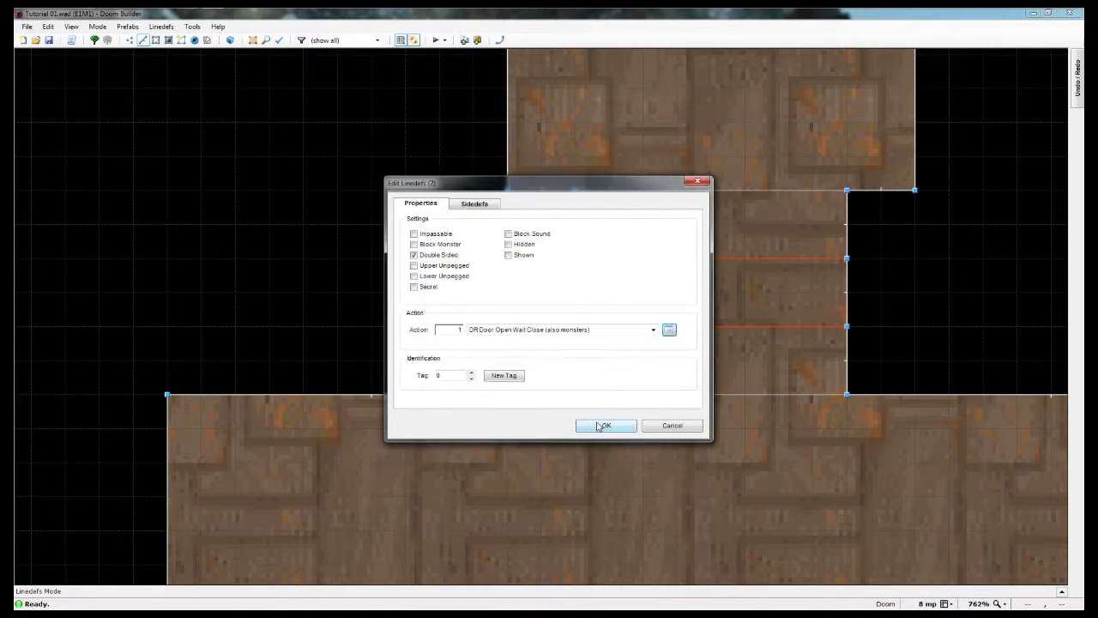
{"action": "left_click", "coordinate": [597, 425]}
{"action": "left_click", "coordinate": [588, 441]}
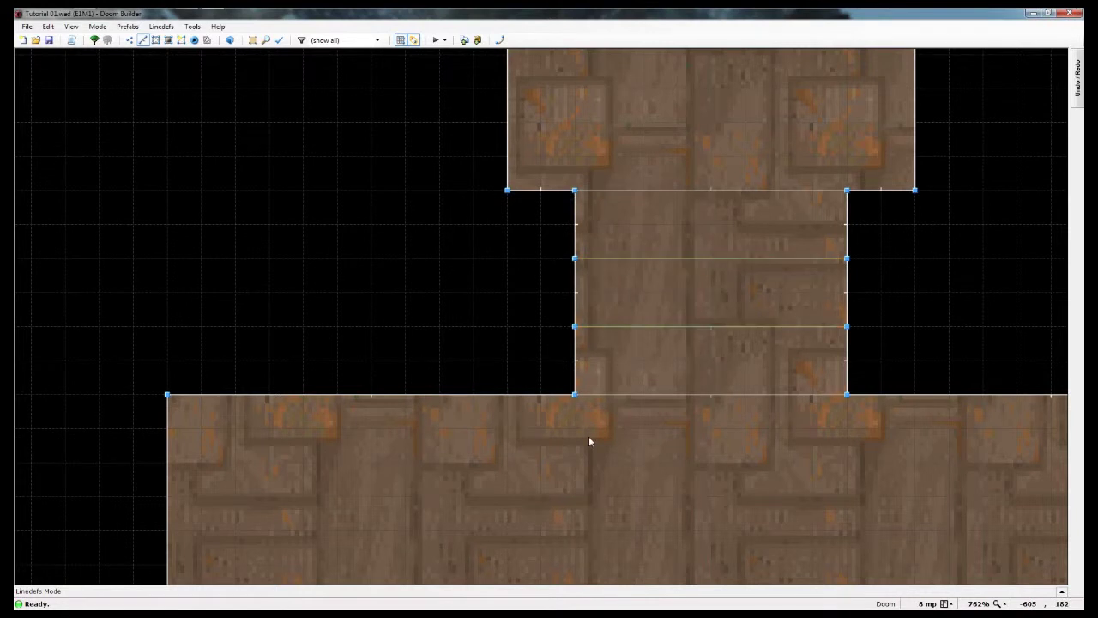
Step: Test the map in the game, walk to the north door, open it and go through into the corridor
{"action": "left_click", "coordinate": [437, 43]}
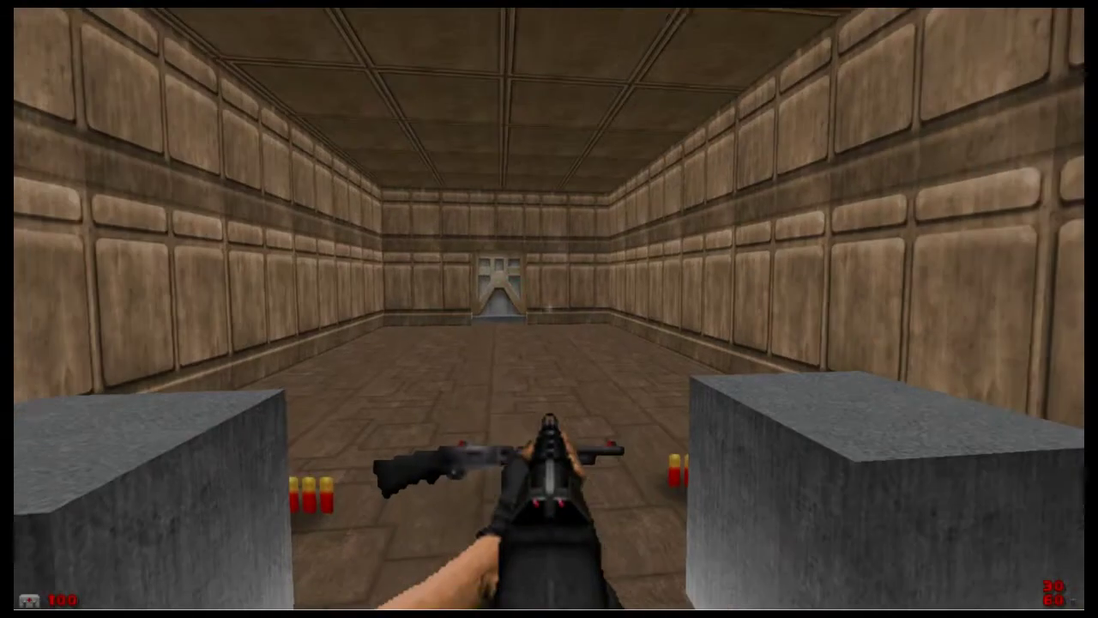
{"action": "key", "text": "w"}
{"action": "key", "text": "w"}
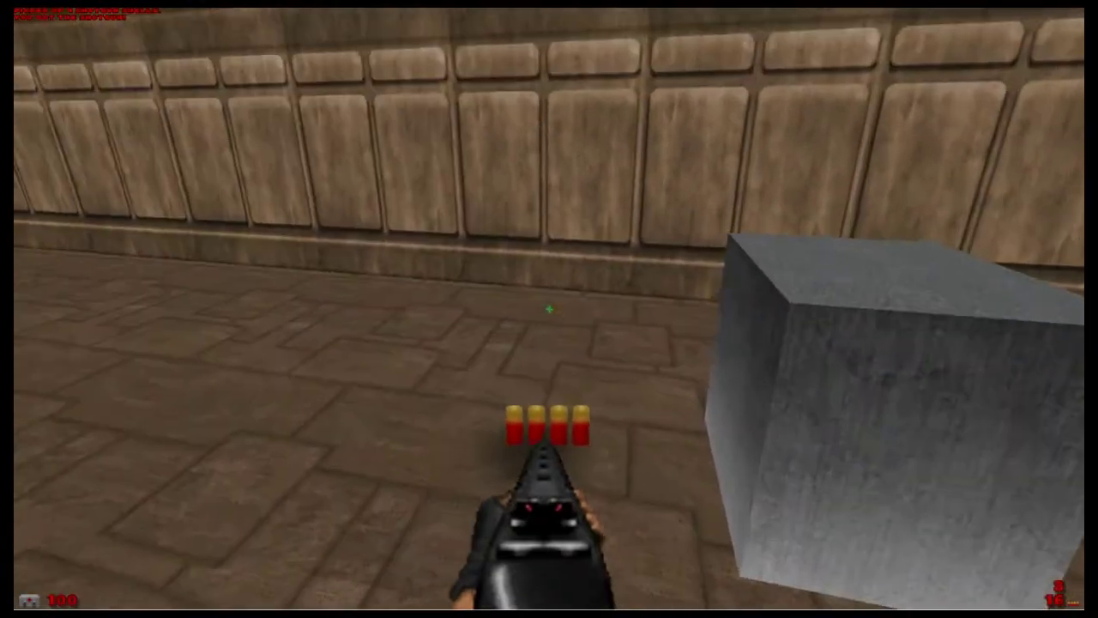
{"action": "key", "text": "w"}
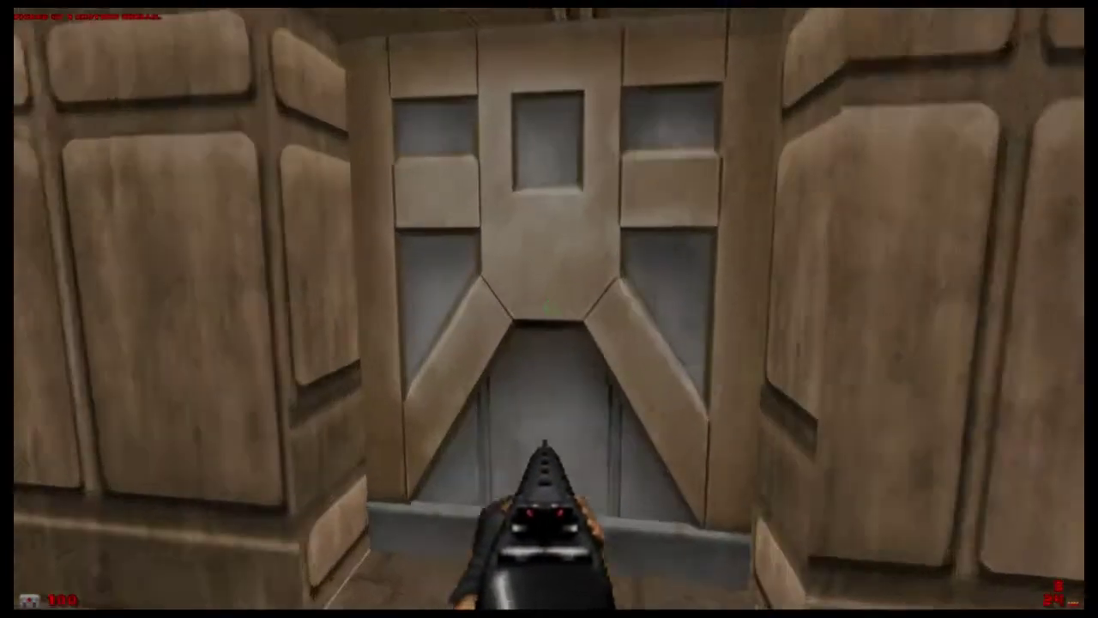
{"action": "key", "text": "e"}
{"action": "key", "text": "w"}
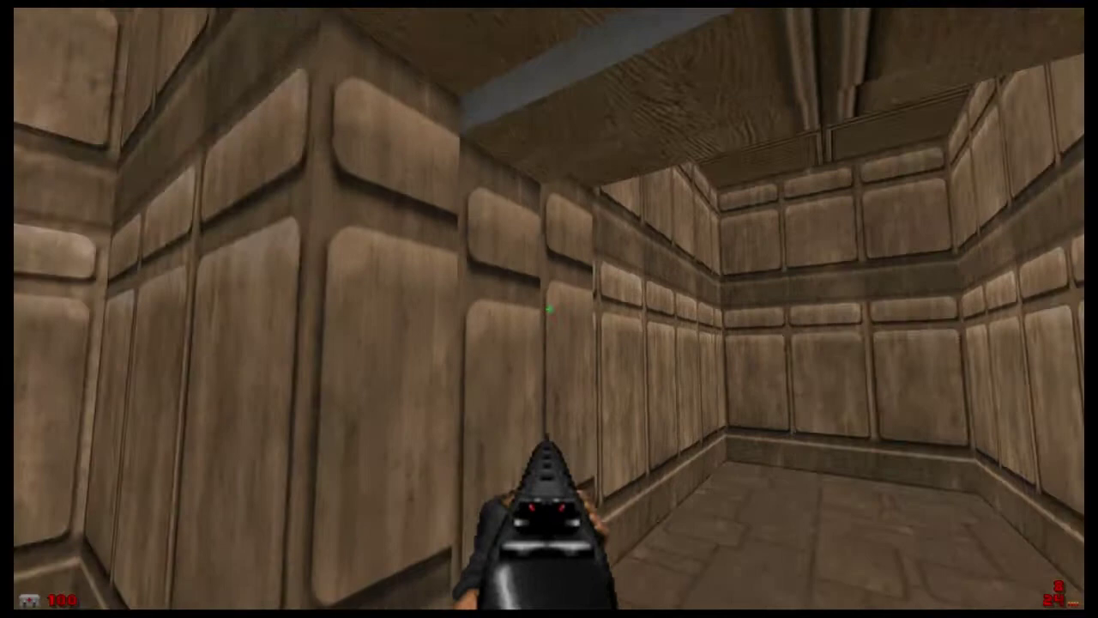
{"action": "key", "text": "w"}
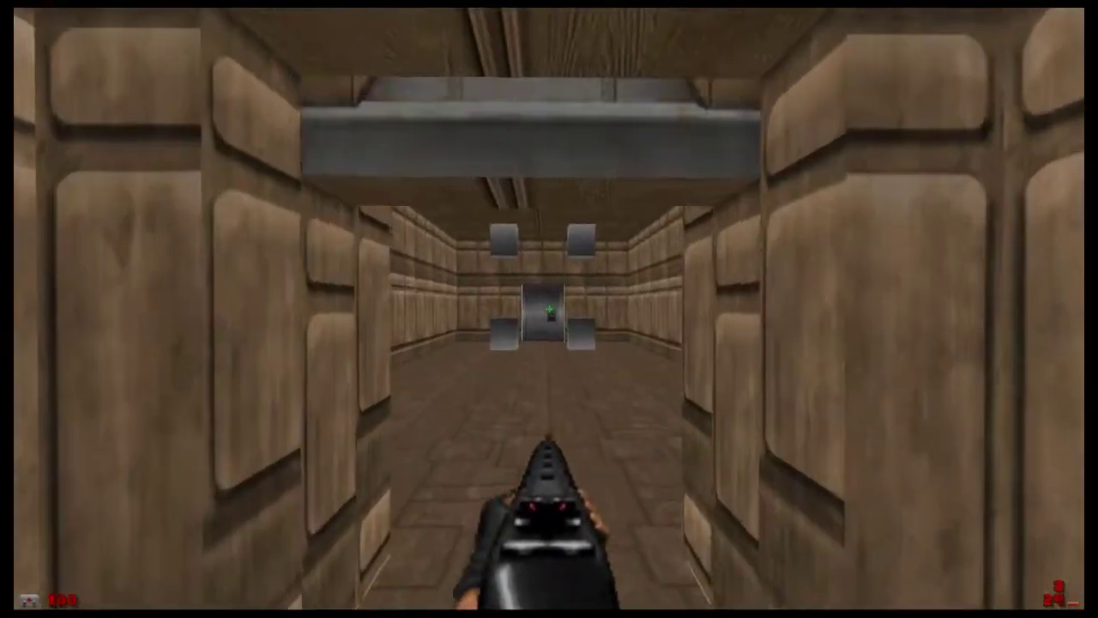
Step: Check the door from the corridor side, return towards the main room and quit the game back to the editor
{"action": "key", "text": "e"}
{"action": "key", "text": "s"}
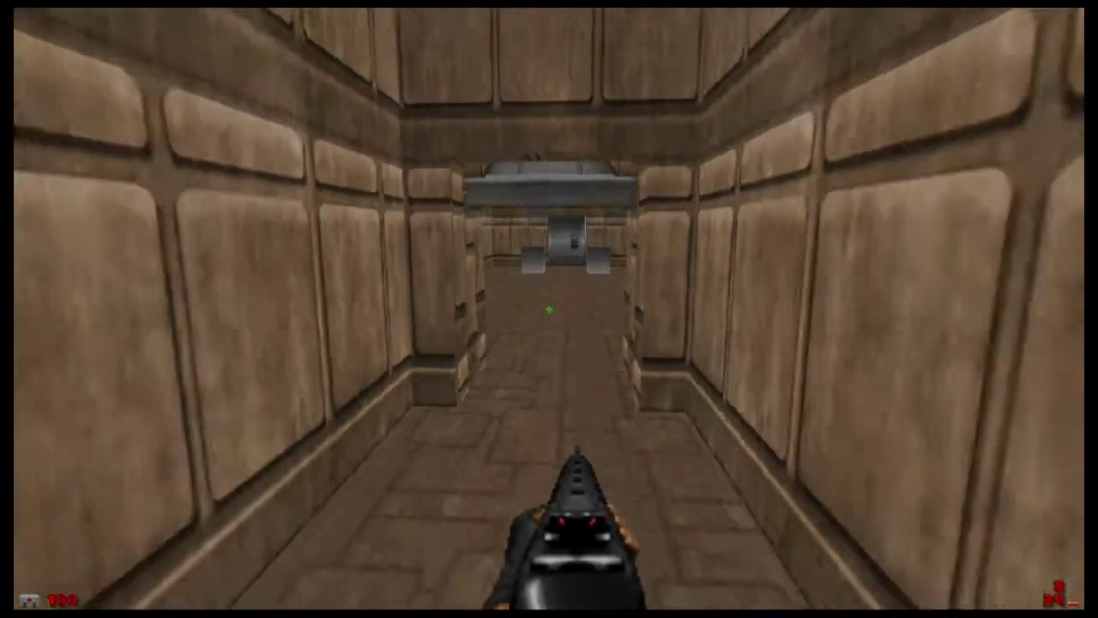
{"action": "key", "text": "w"}
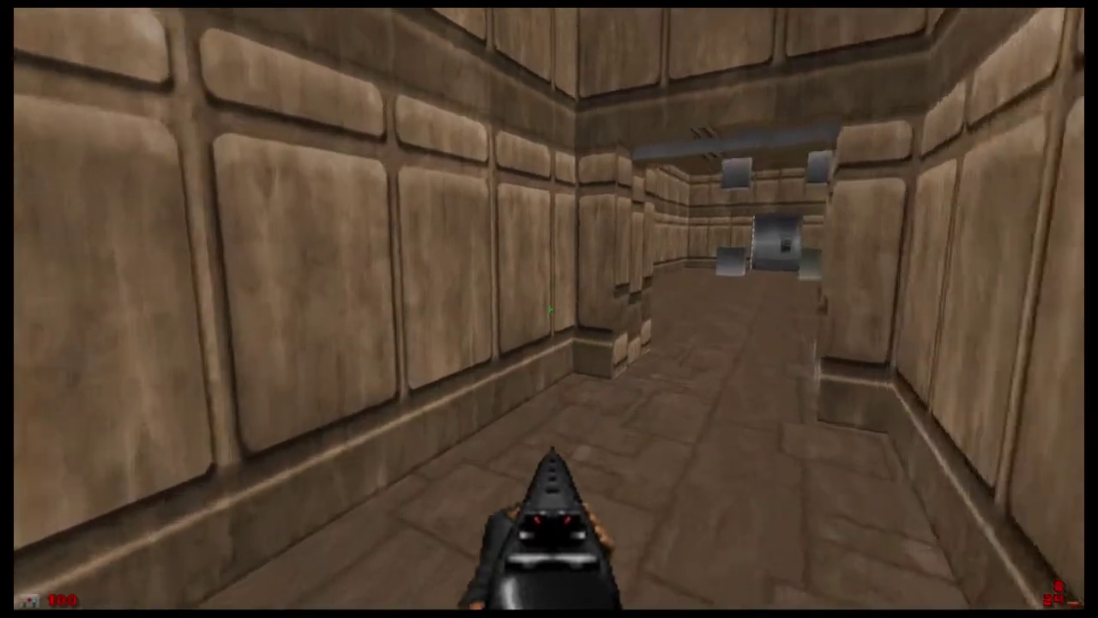
{"action": "key", "text": "w"}
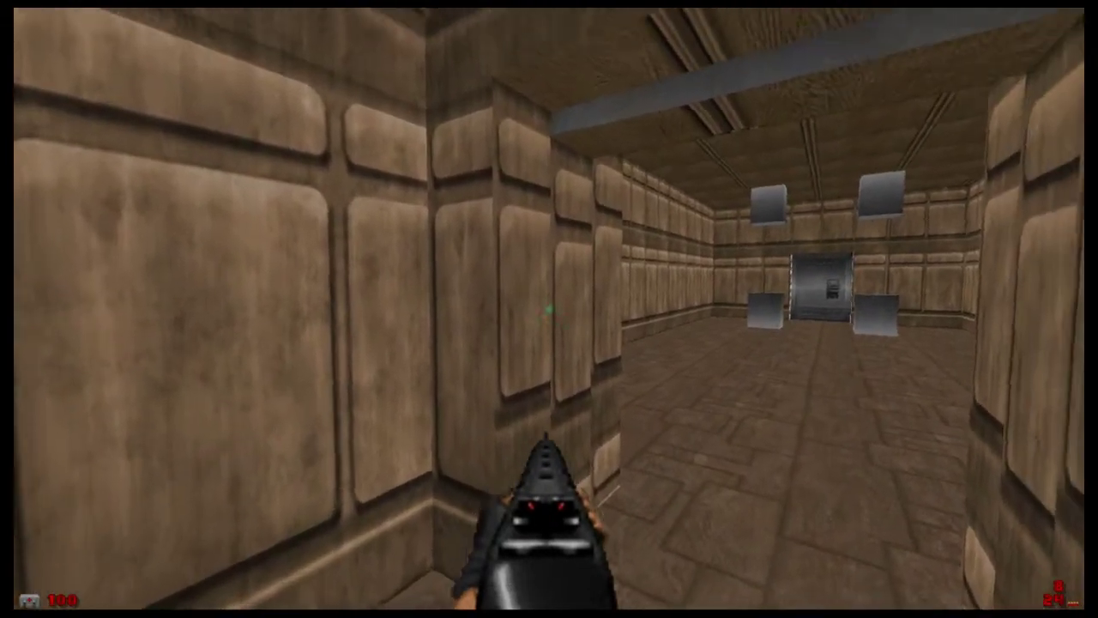
{"action": "key", "text": "Escape"}
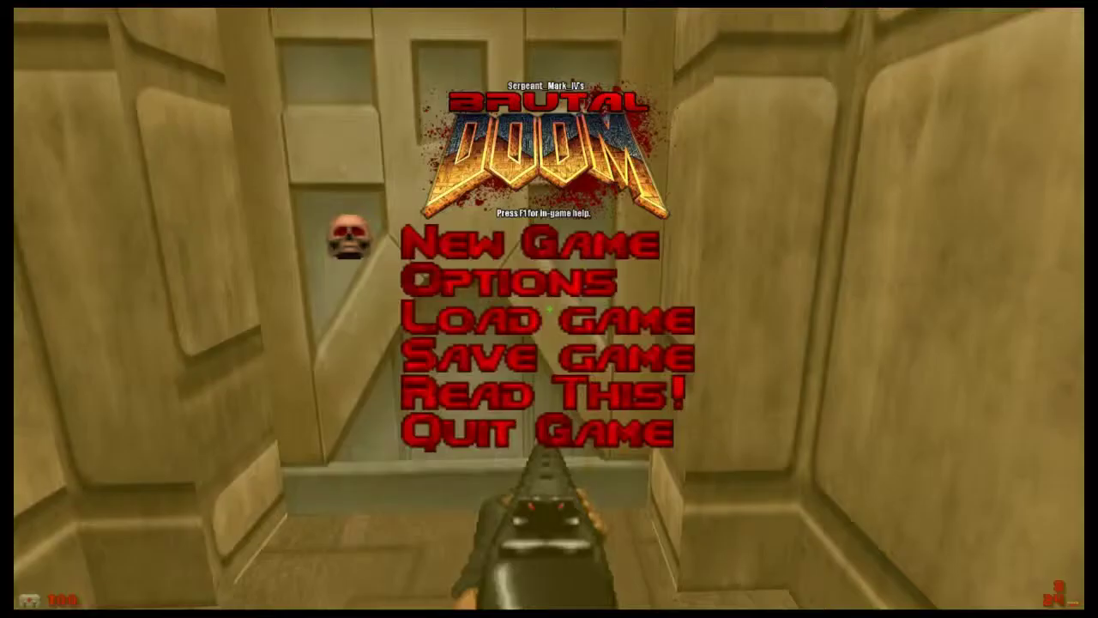
{"action": "key", "text": "Return"}
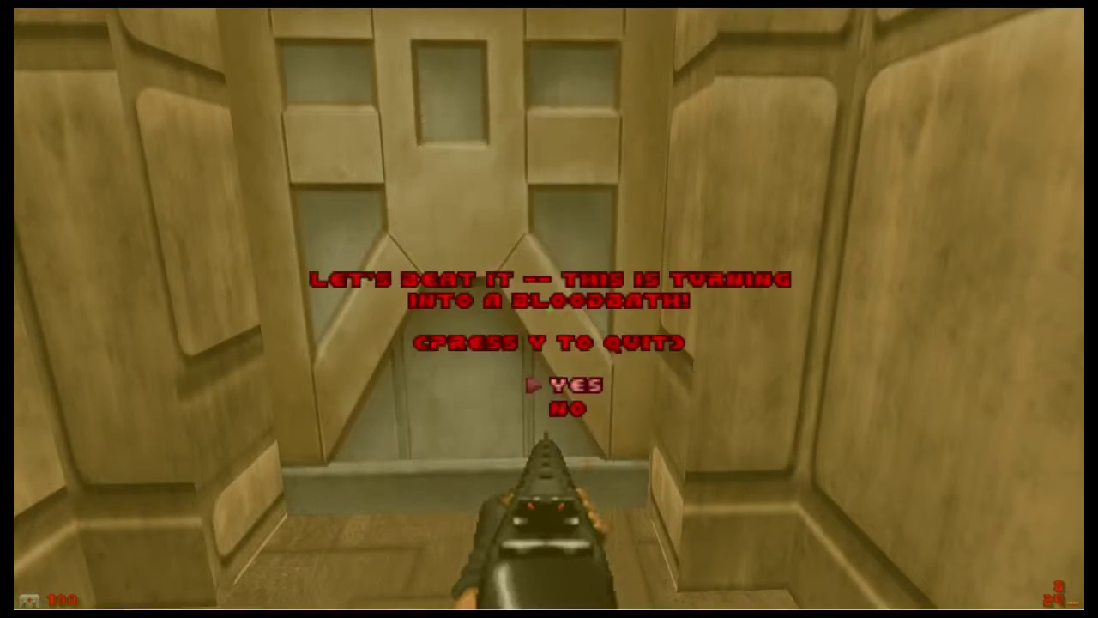
{"action": "key", "text": "y"}
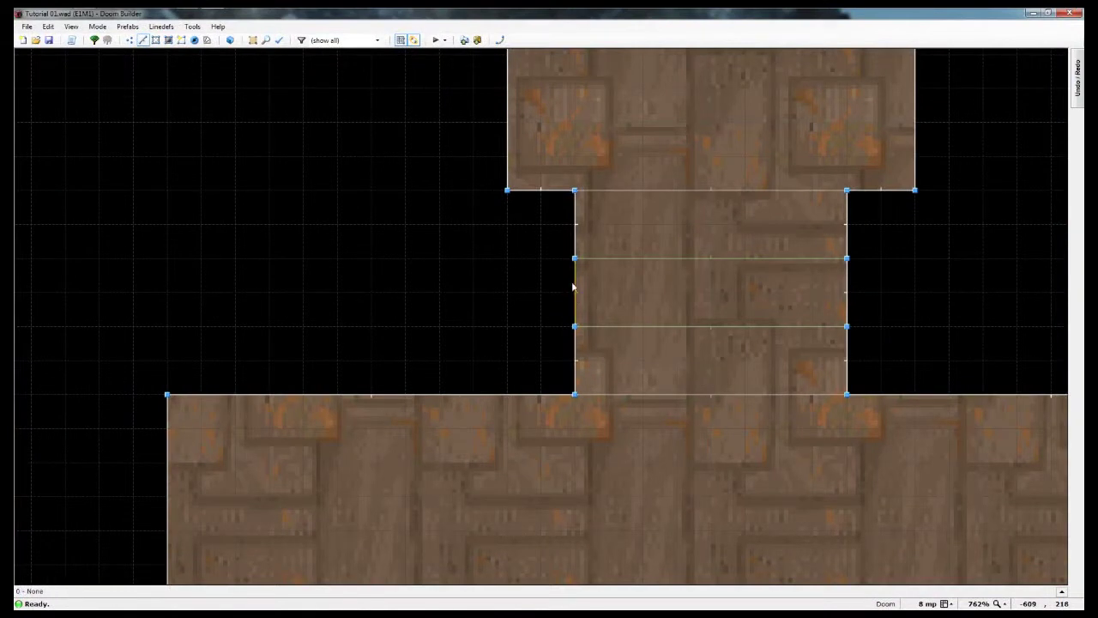
Step: Enable Upper Unpegged on both side-wall linedefs of the middle doorway sector and look at the door in the 3D view
{"action": "left_click", "coordinate": [575, 296]}
{"action": "left_click", "coordinate": [846, 299]}
{"action": "right_click", "coordinate": [846, 299]}
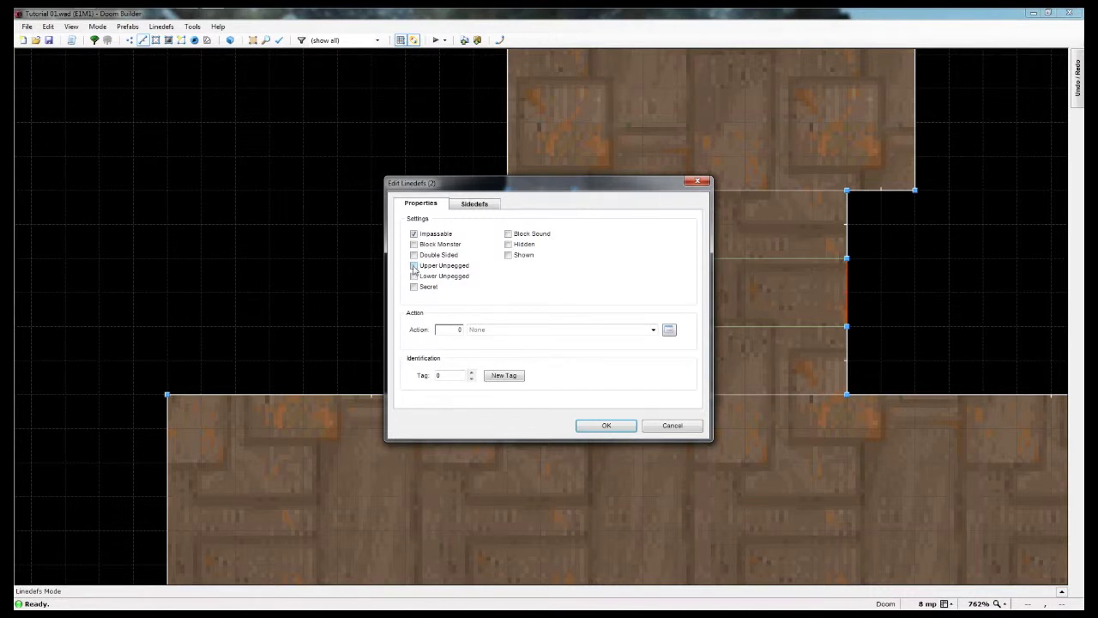
{"action": "left_click", "coordinate": [604, 426]}
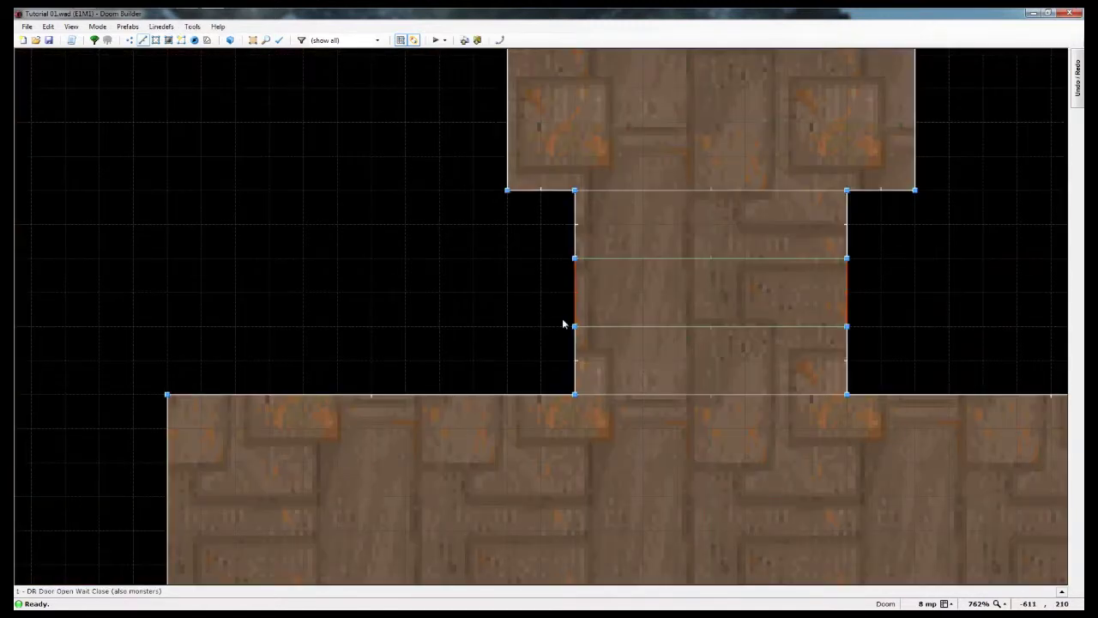
{"action": "key", "text": "w"}
{"action": "key", "text": "e"}
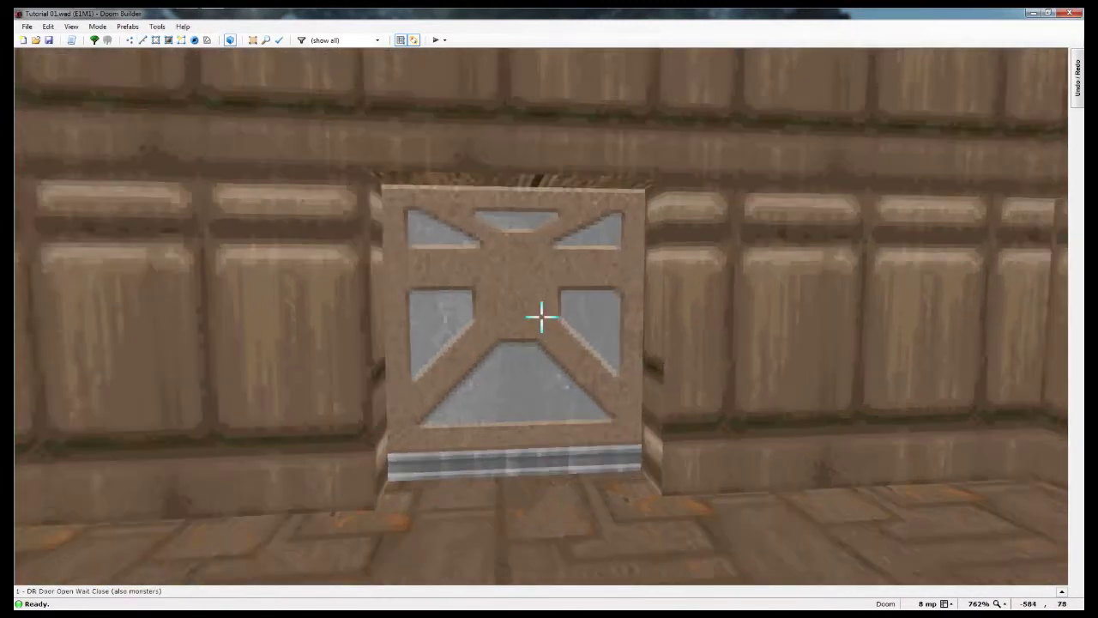
{"action": "key", "text": "w"}
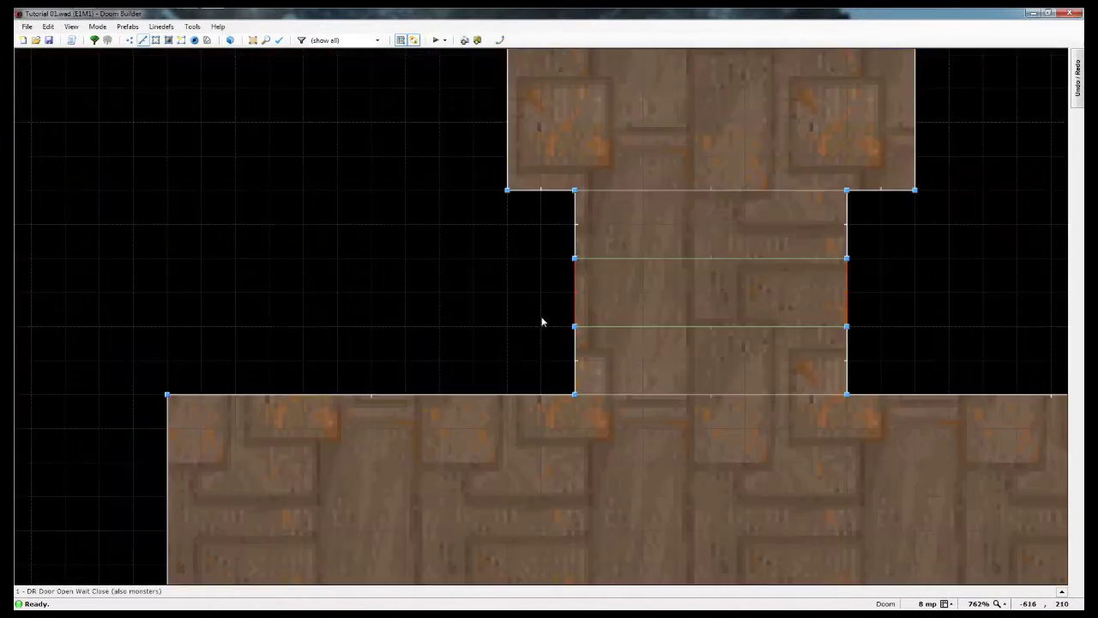
Step: Set the front-side middle texture of both side-wall linedefs of the middle doorway sector to DOORSTOP from the Doors set
{"action": "right_click", "coordinate": [574, 294]}
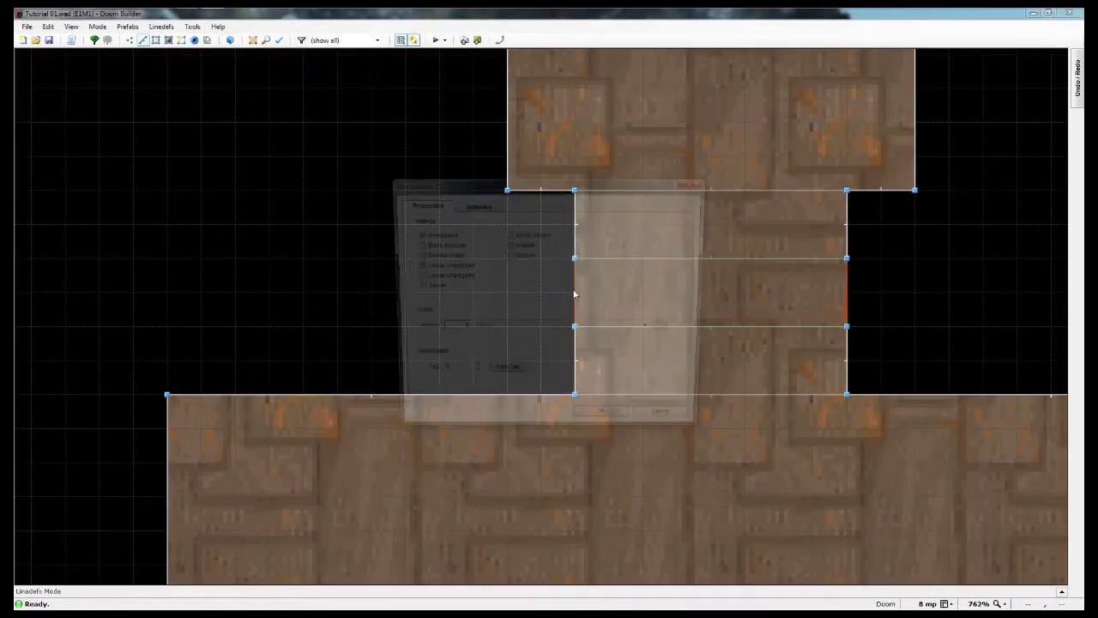
{"action": "left_click", "coordinate": [474, 205]}
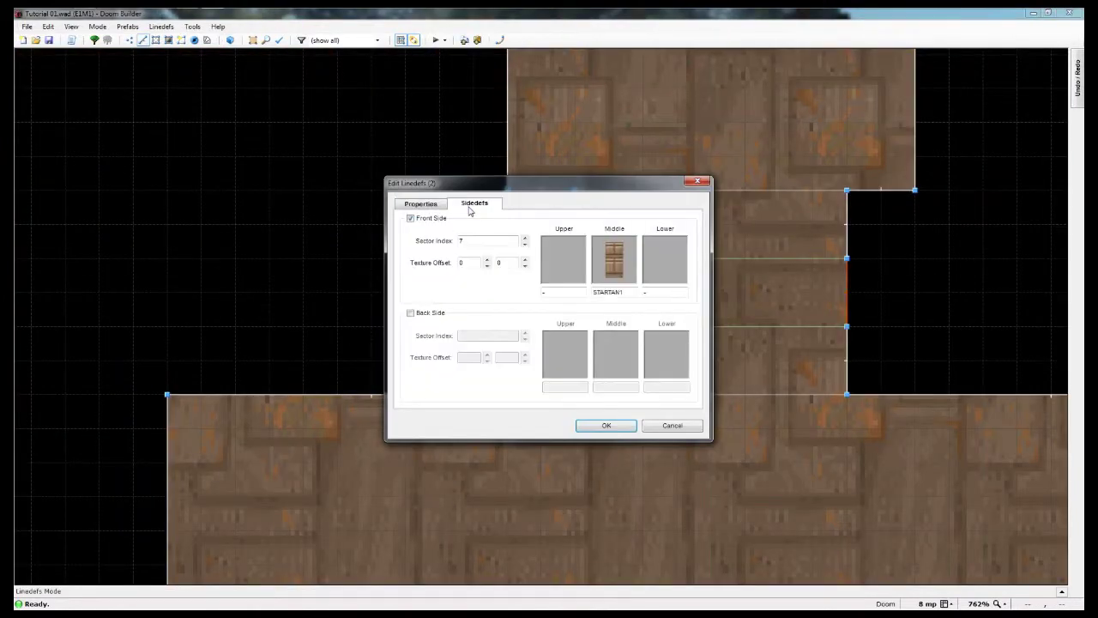
{"action": "left_click", "coordinate": [619, 261]}
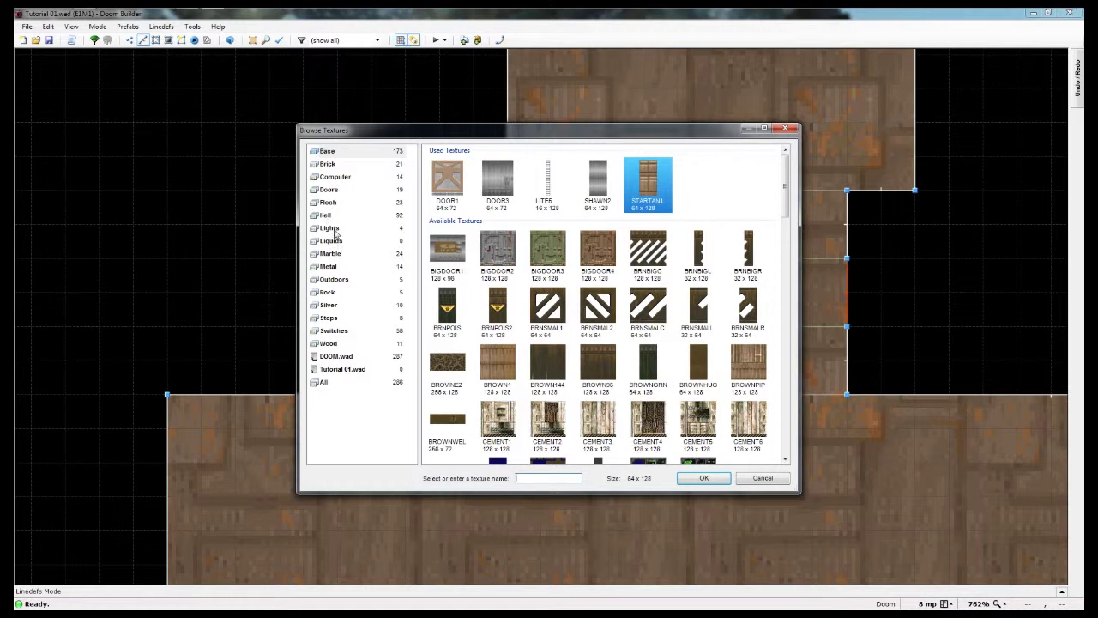
{"action": "left_click", "coordinate": [330, 190]}
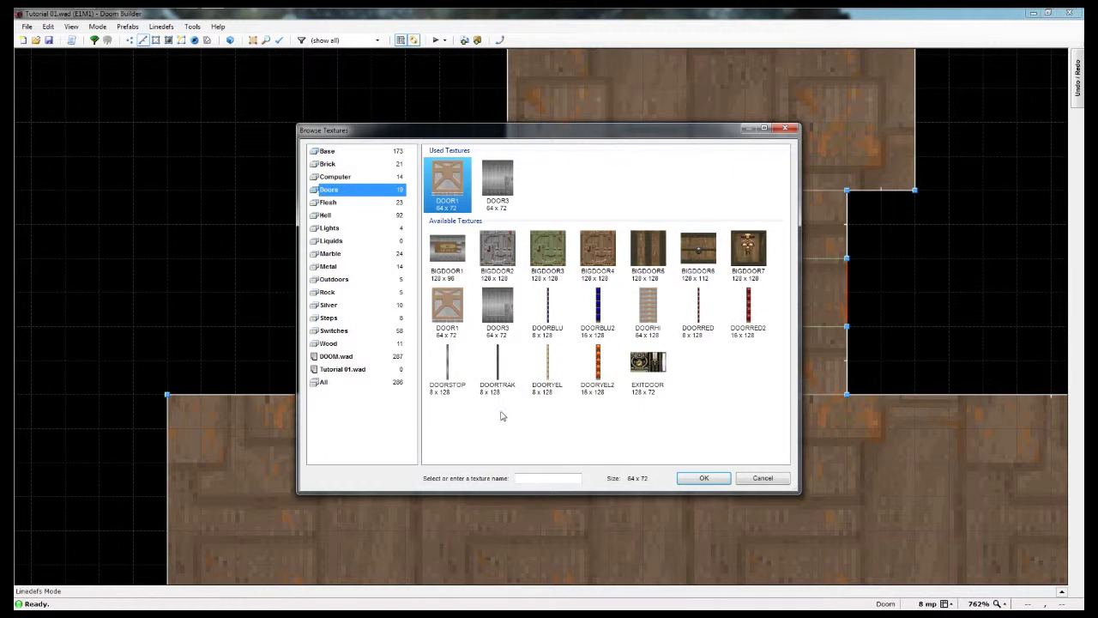
{"action": "left_click", "coordinate": [448, 370]}
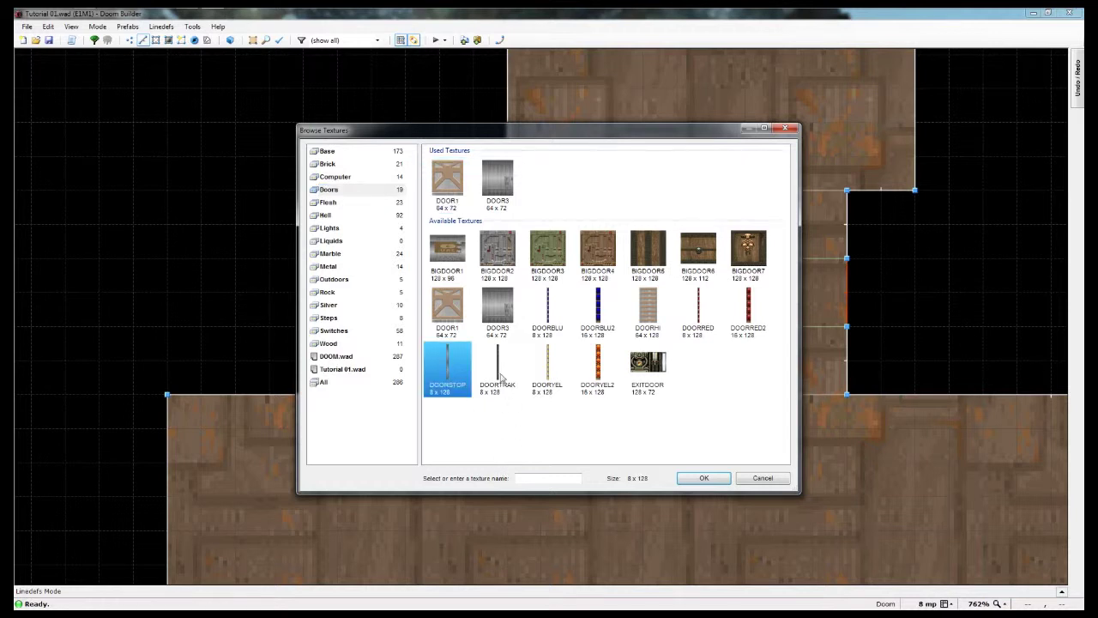
{"action": "left_click", "coordinate": [695, 477]}
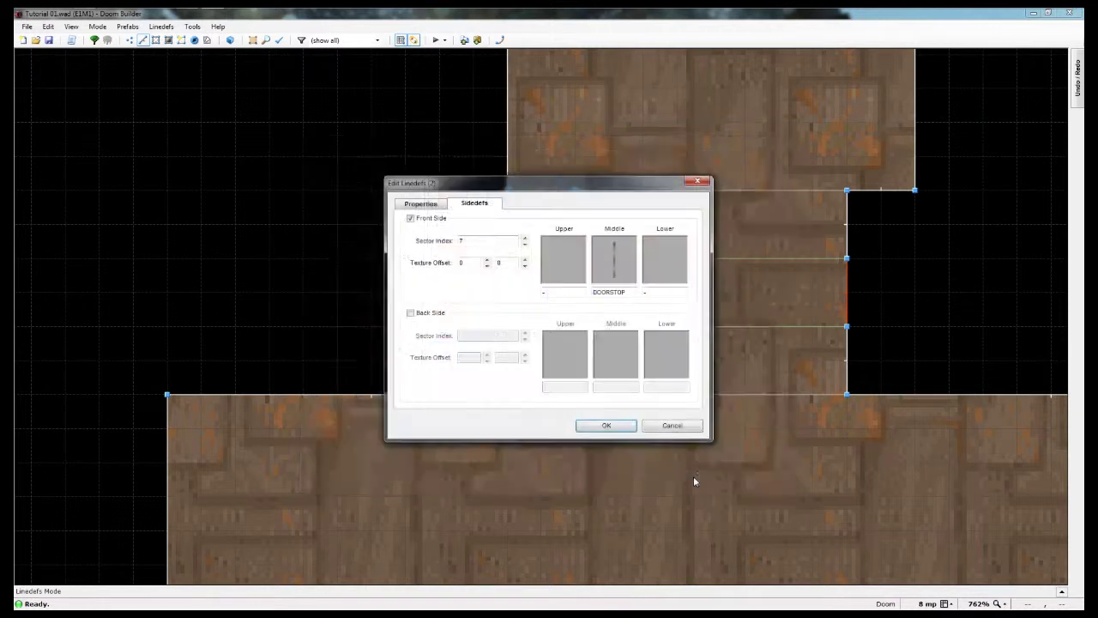
{"action": "left_click", "coordinate": [606, 425]}
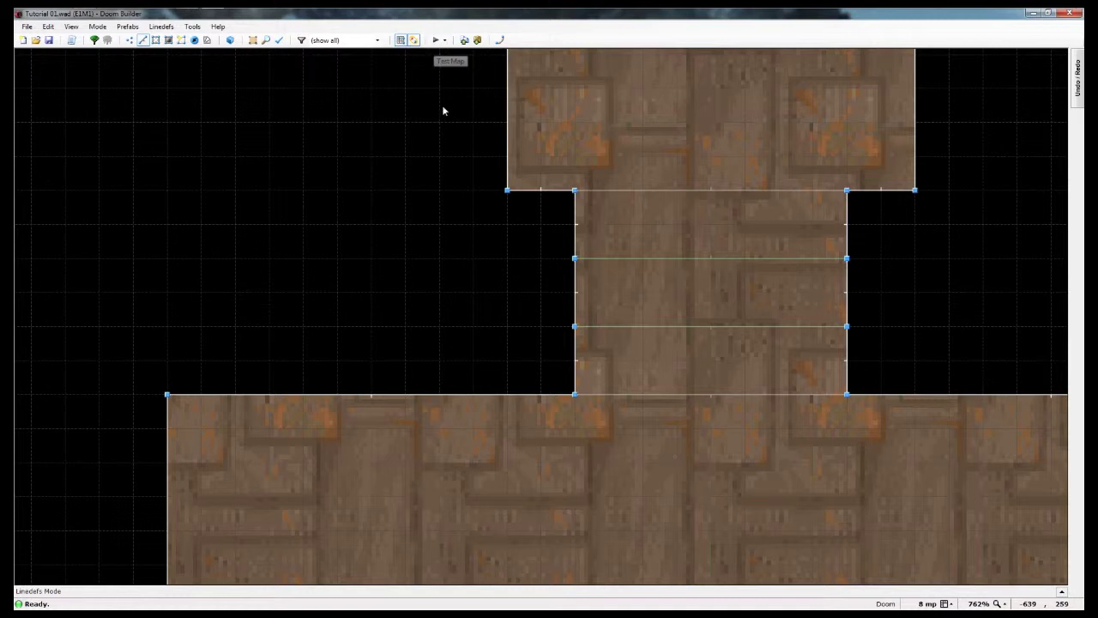
Step: Test the map in the game, walk up to the north door to examine its side walls, and quit to the editor
{"action": "left_click", "coordinate": [434, 41]}
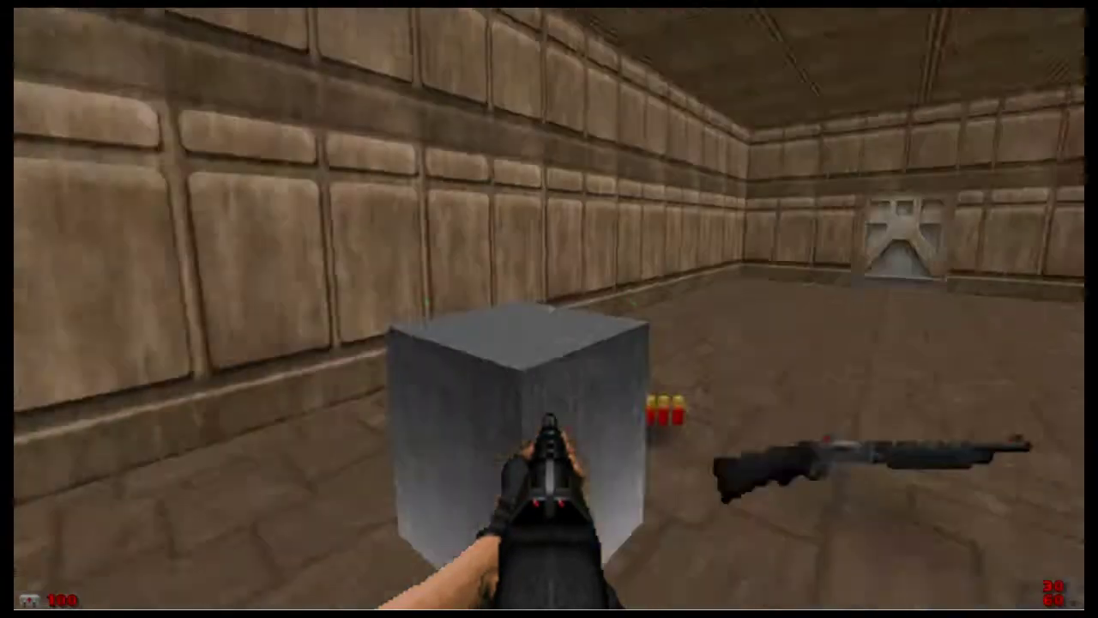
{"action": "key", "text": "w"}
{"action": "key", "text": "w"}
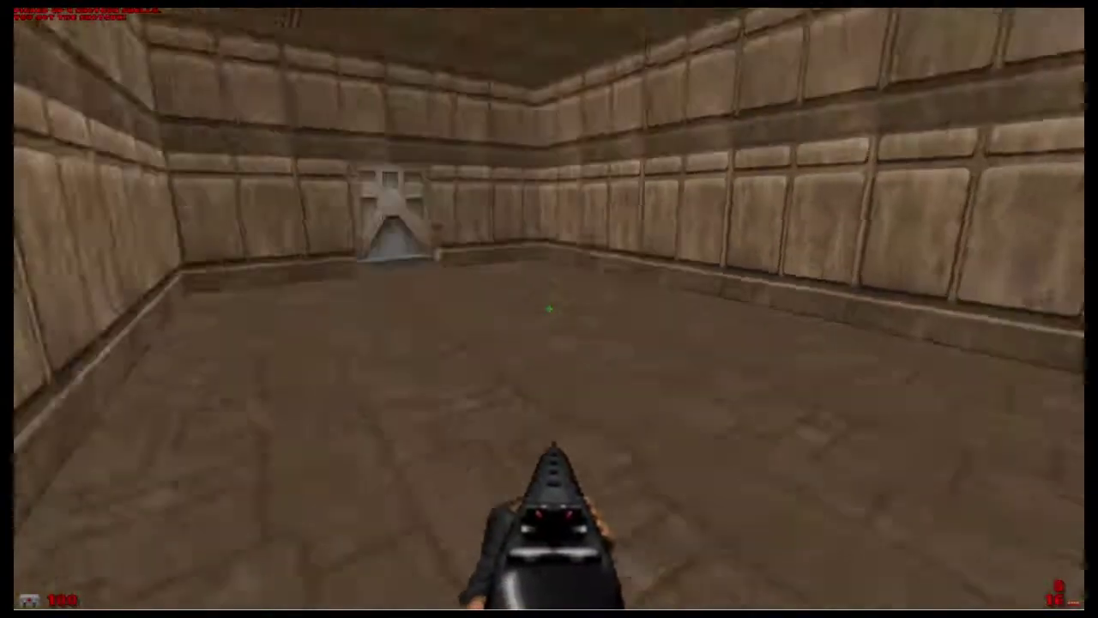
{"action": "key", "text": "w"}
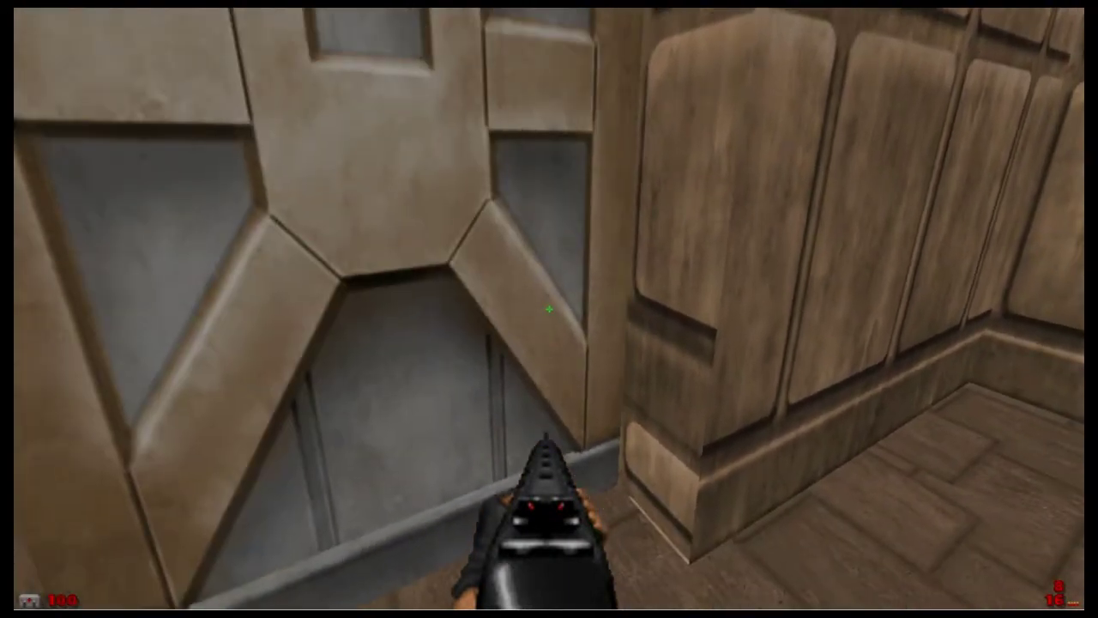
{"action": "key", "text": "Escape"}
{"action": "key", "text": "Down"}
{"action": "key", "text": "Down"}
{"action": "key", "text": "Down"}
{"action": "key", "text": "Down"}
{"action": "key", "text": "Down"}
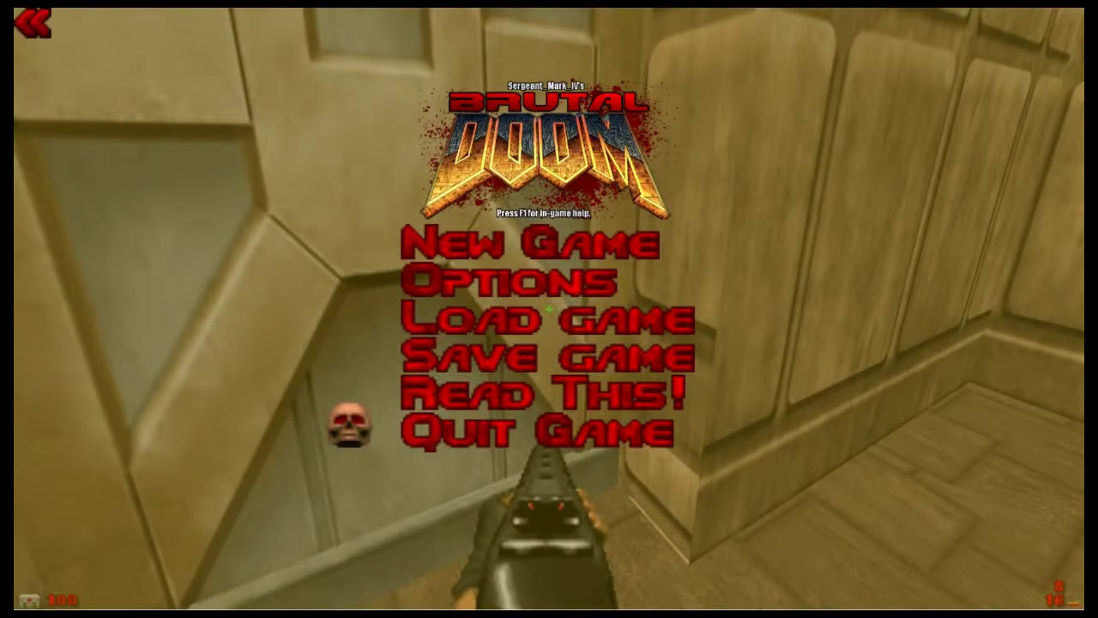
{"action": "key", "text": "Return"}
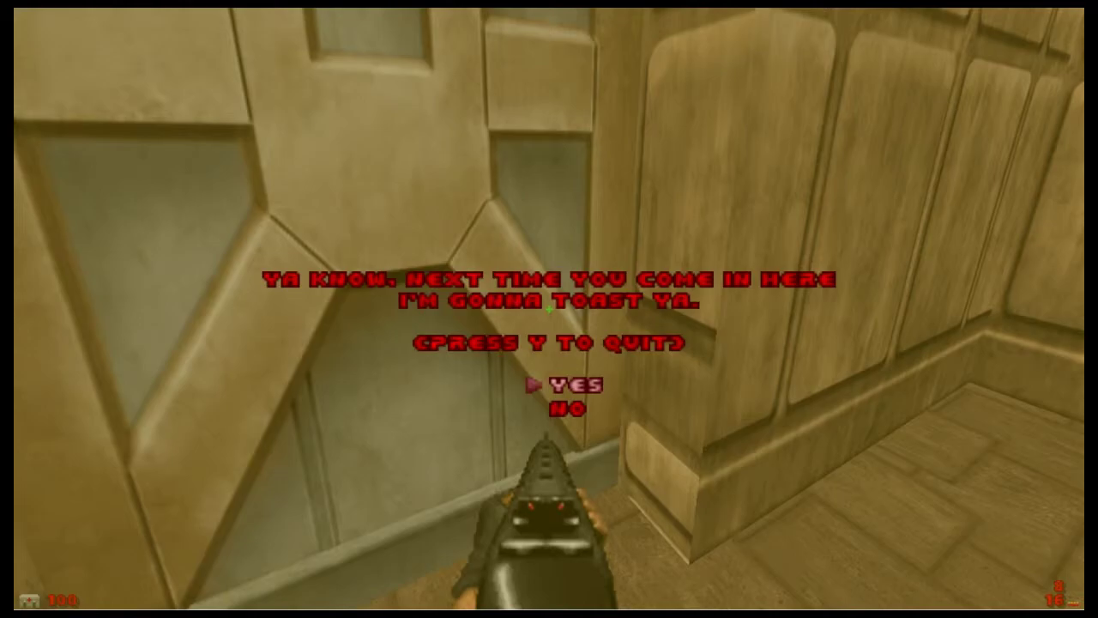
{"action": "key", "text": "y"}
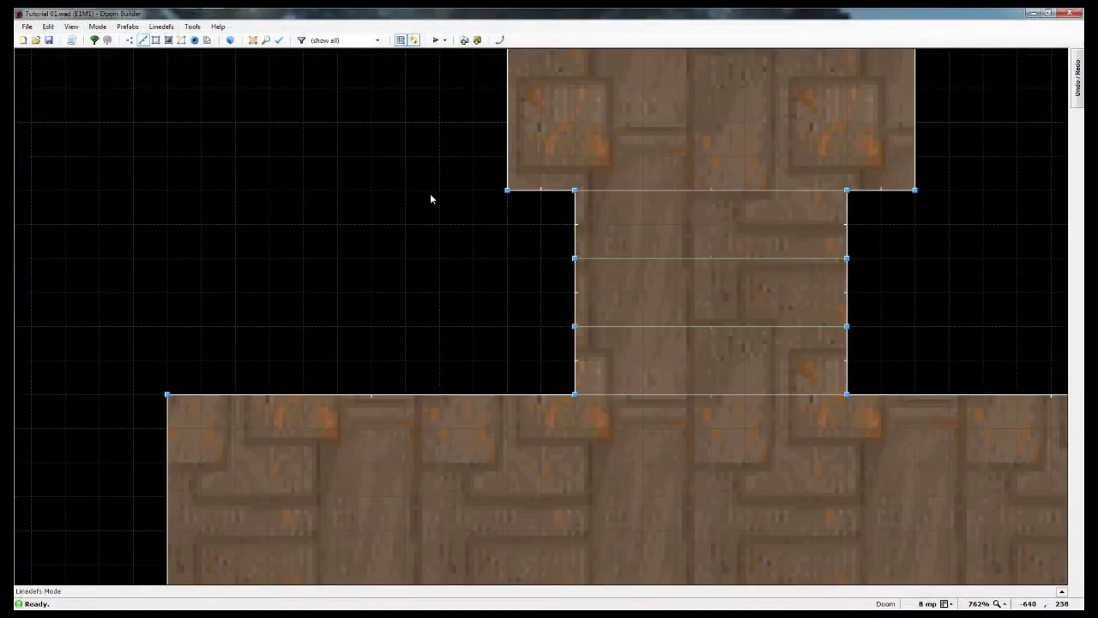
Step: Clear the Upper Unpegged flag on both side-wall linedefs of the middle doorway sector and deselect them
{"action": "left_click", "coordinate": [574, 296]}
{"action": "left_click", "coordinate": [846, 297]}
{"action": "right_click", "coordinate": [848, 297]}
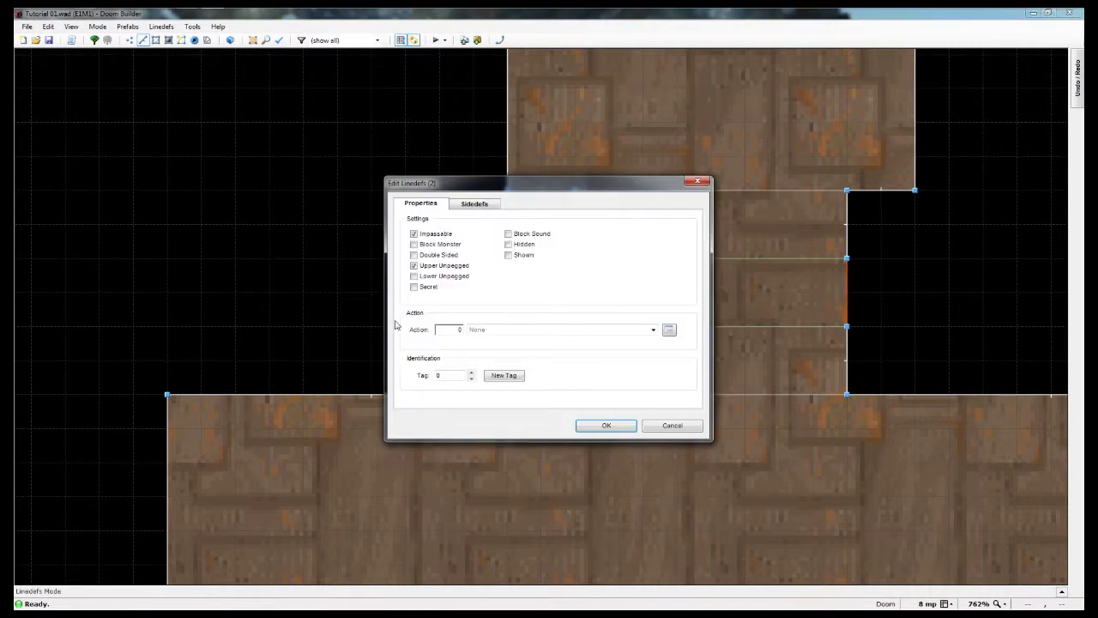
{"action": "left_click", "coordinate": [413, 265]}
{"action": "left_click", "coordinate": [616, 426]}
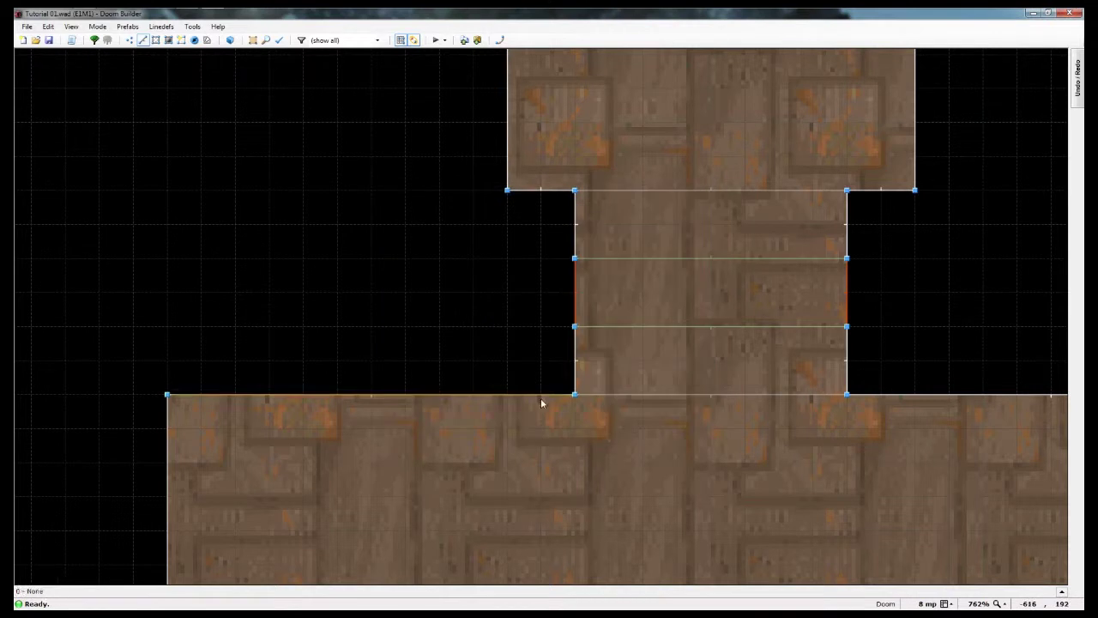
{"action": "left_click", "coordinate": [489, 324]}
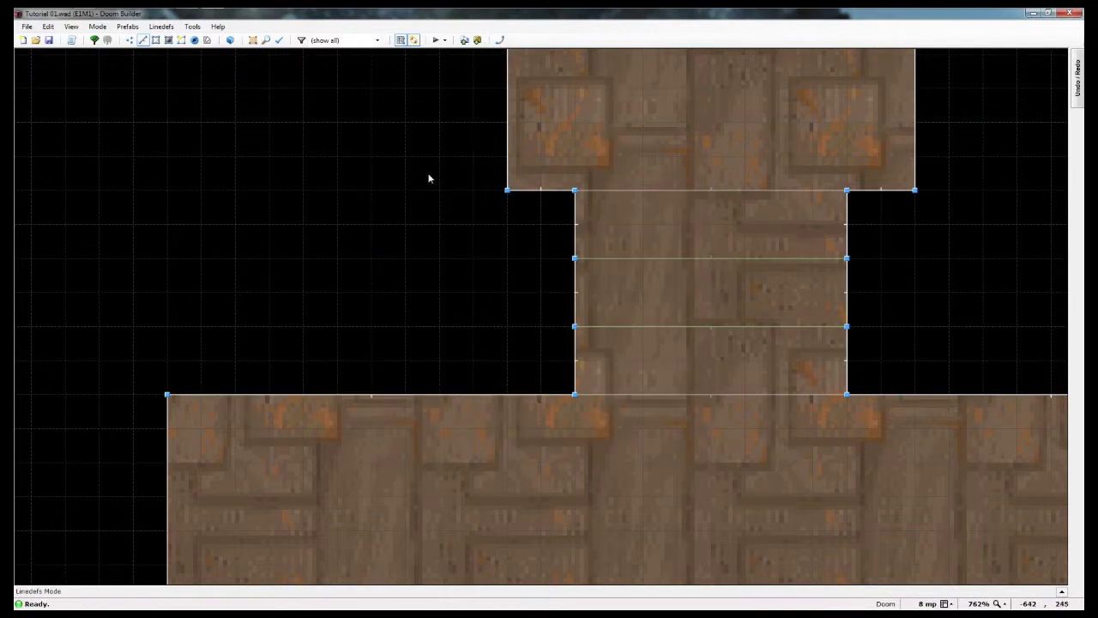
Step: Run the map again, open the north door repeatedly to check its side tracks, and quit back to the editor
{"action": "left_click", "coordinate": [437, 40]}
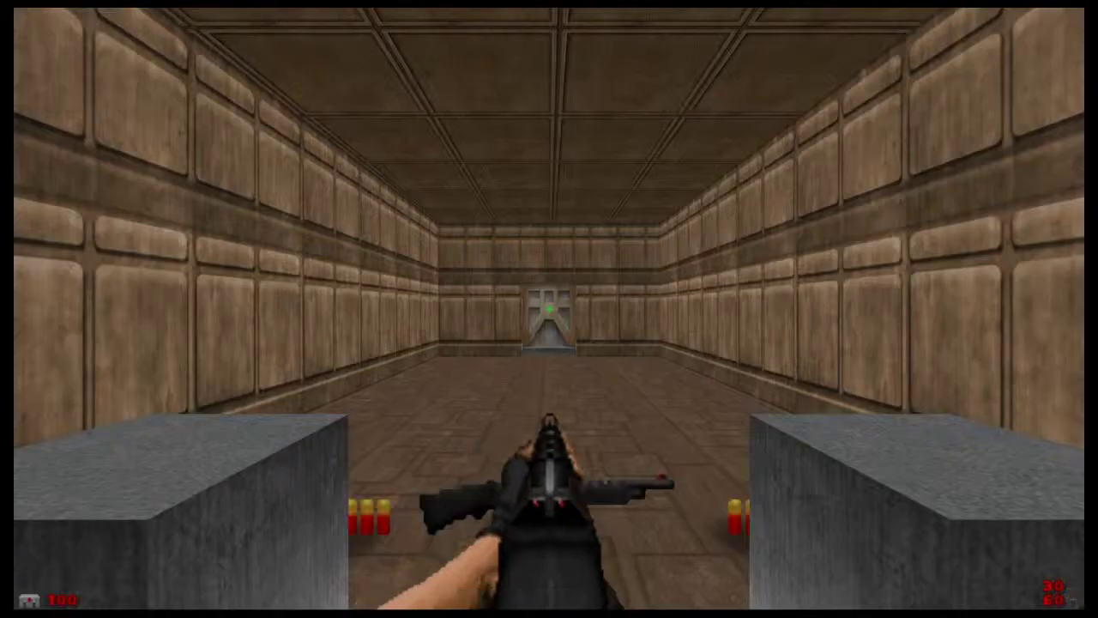
{"action": "key", "text": "w"}
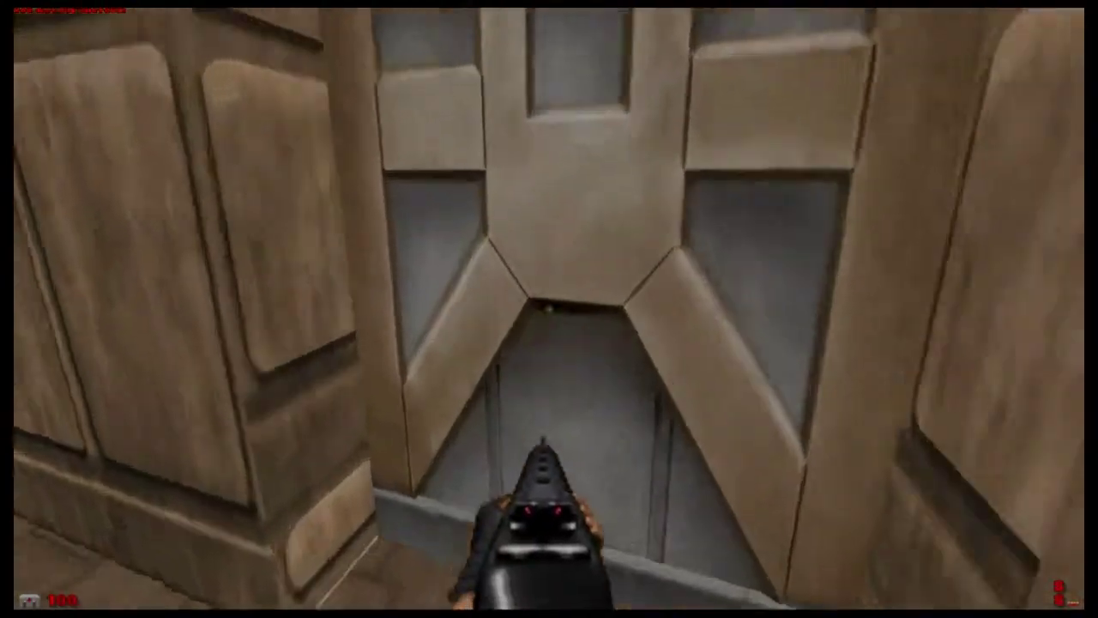
{"action": "key", "text": "e"}
{"action": "key", "text": "e"}
{"action": "key", "text": "e"}
{"action": "key", "text": "e"}
{"action": "key", "text": "e"}
{"action": "key", "text": "e"}
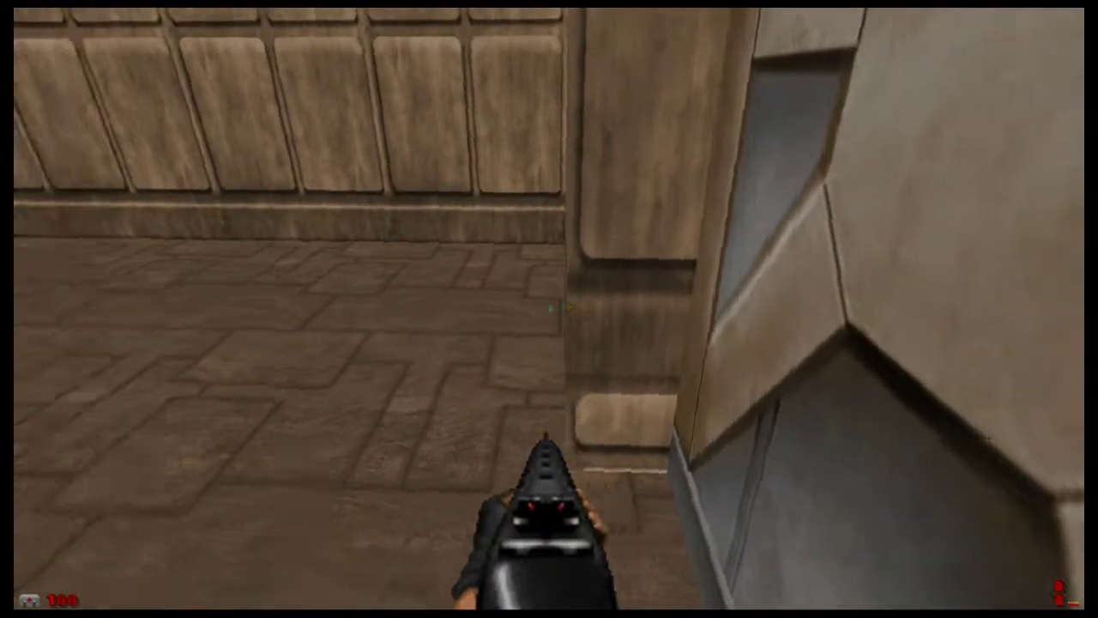
{"action": "key", "text": "Escape"}
{"action": "key", "text": "Return"}
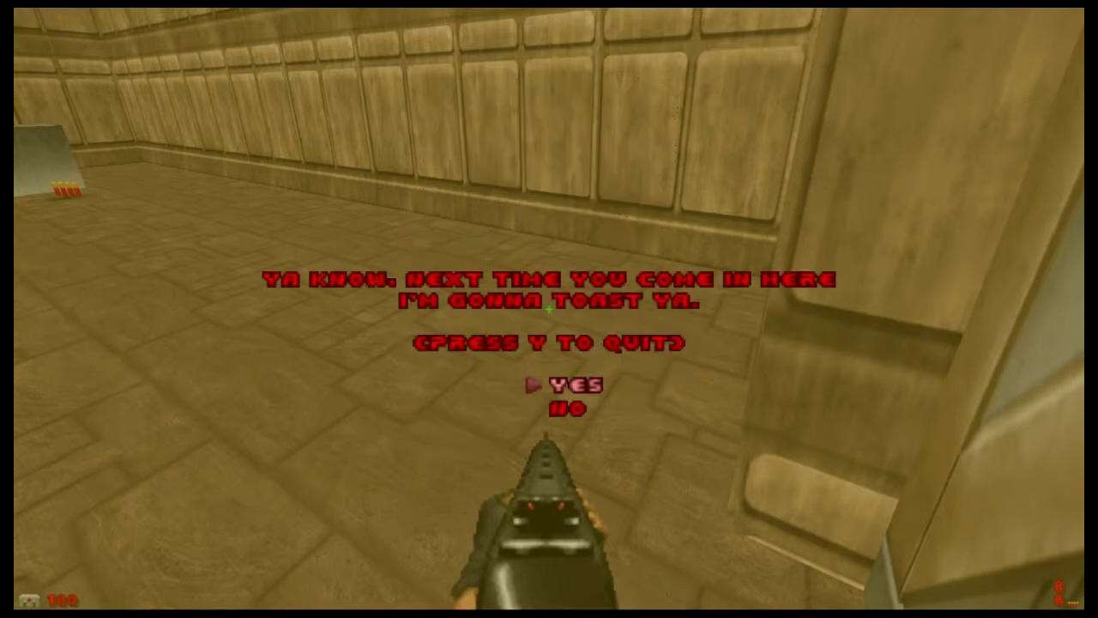
{"action": "key", "text": "y"}
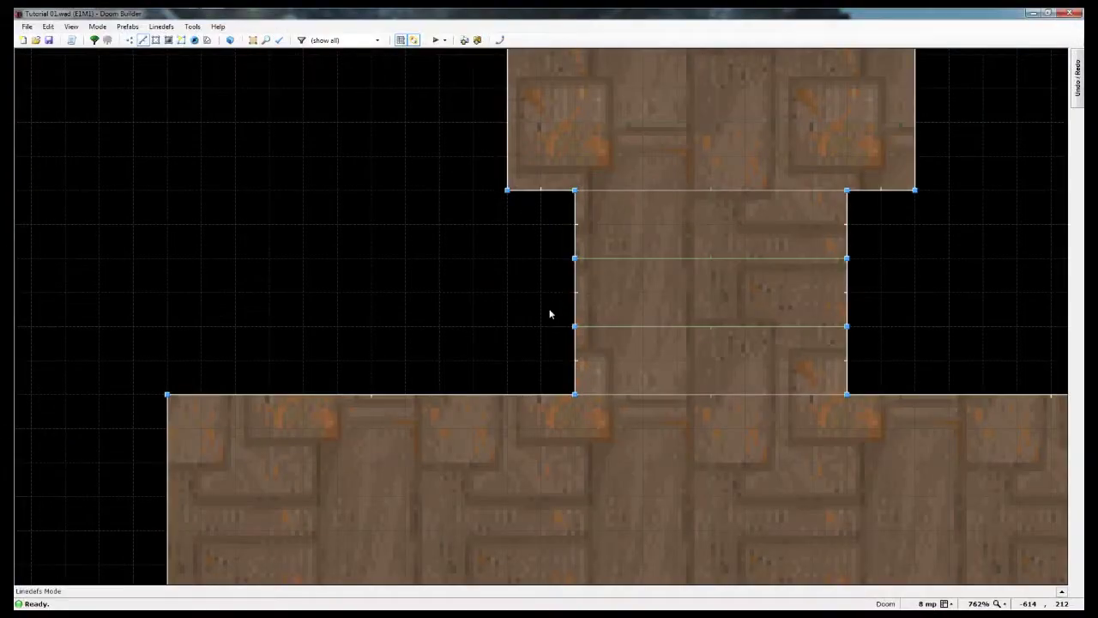
Step: Save the map with the finished door to Tutorial 01.wad
{"action": "scroll", "coordinate": [586, 326], "scroll_direction": "down", "scroll_amount": 10}
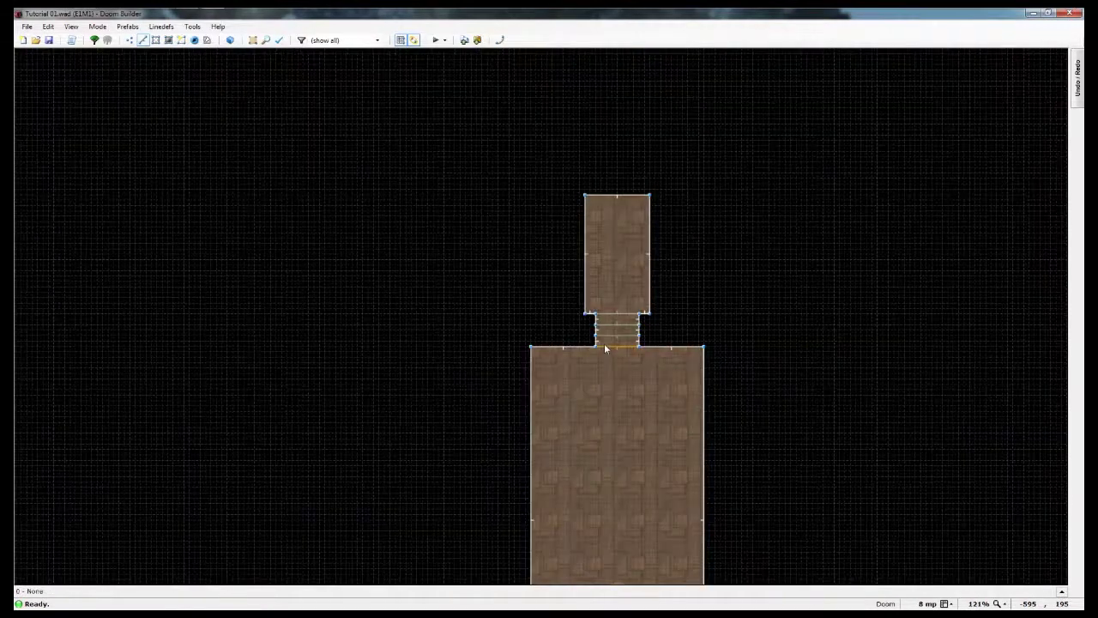
{"action": "middle_click_drag", "start_coordinate": [614, 427], "coordinate": [562, 220]}
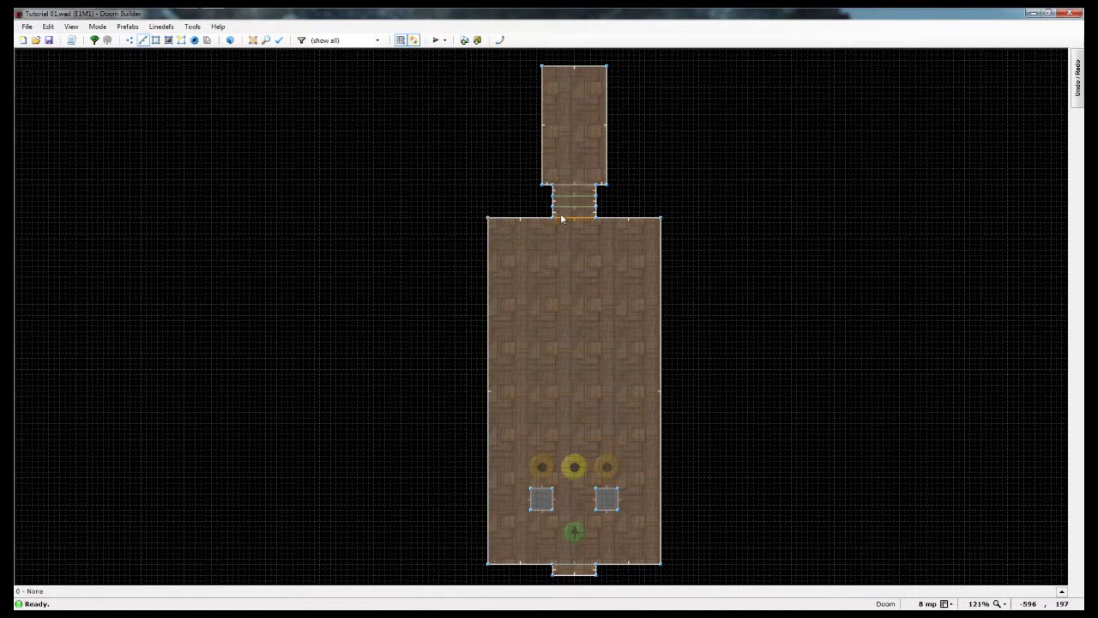
{"action": "key", "text": "ctrl+s"}
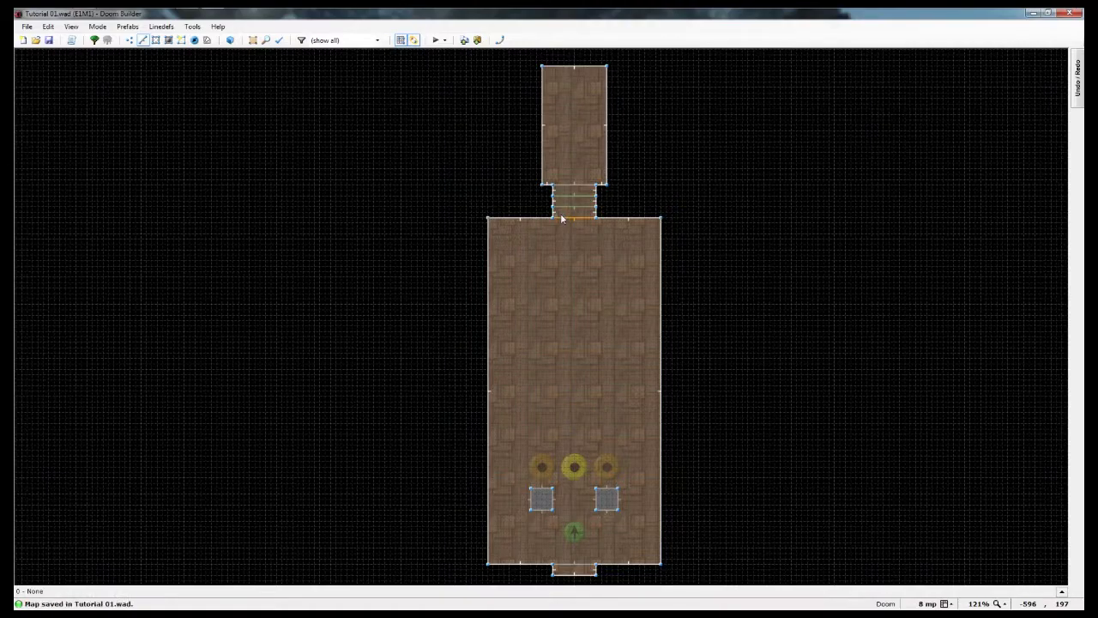